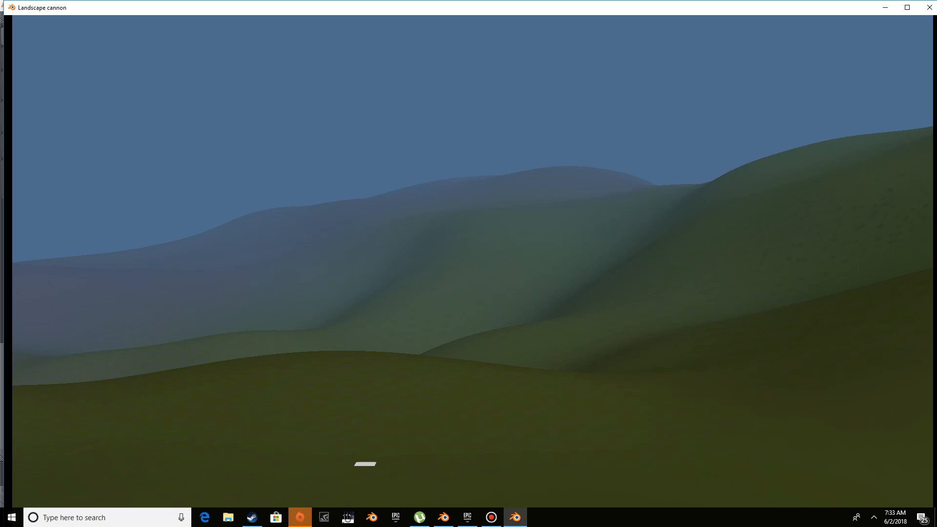
Step: Quit the standalone game preview and minimize the console window
key(Escape)
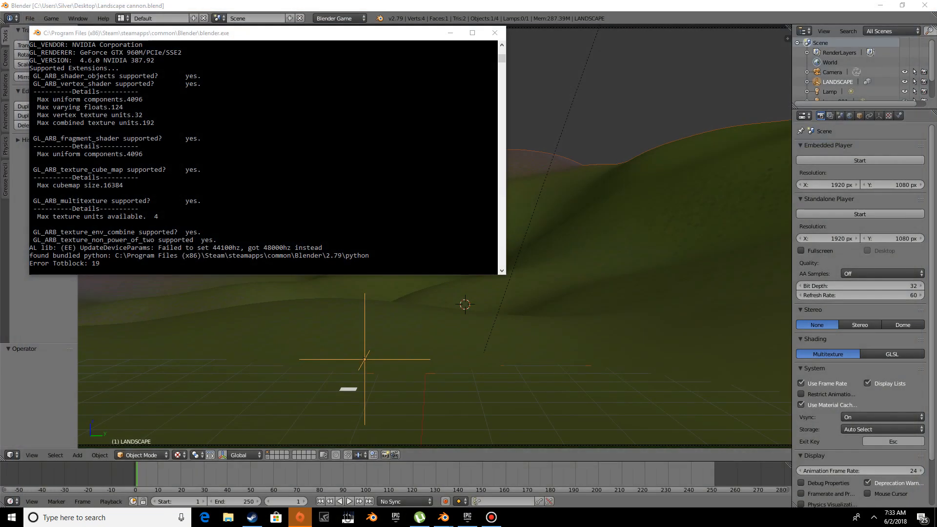
click(450, 34)
Step: Examine the painted landscape of Landscape cannon.blend from several sides and distances
middle_drag(453, 195, 322, 205)
scroll(434, 237, down, 6)
middle_drag(434, 236, 494, 226)
scroll(332, 274, up, 4)
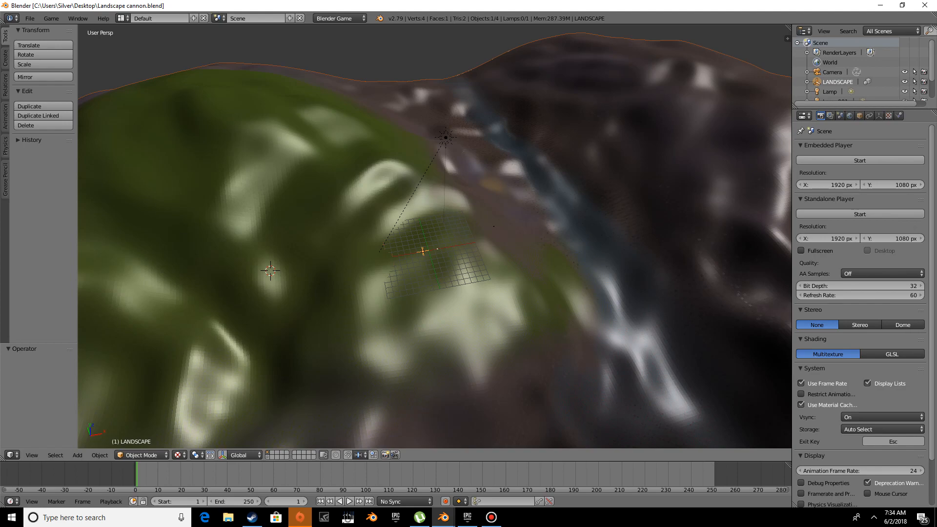
middle_drag(494, 226, 770, 156)
scroll(663, 209, down, 9)
scroll(733, 164, up, 9)
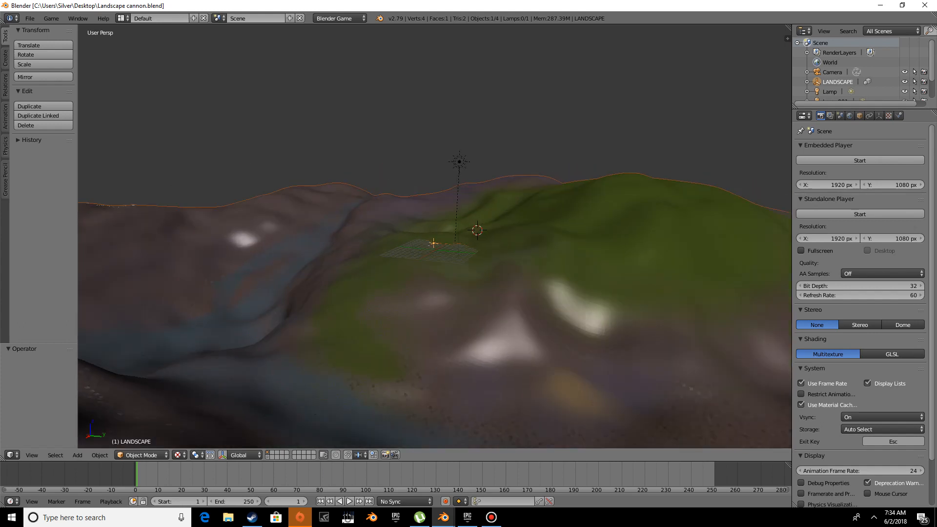
middle_drag(610, 235, 576, 236)
scroll(543, 215, down, 4)
scroll(266, 271, down, 4)
scroll(249, 210, up, 4)
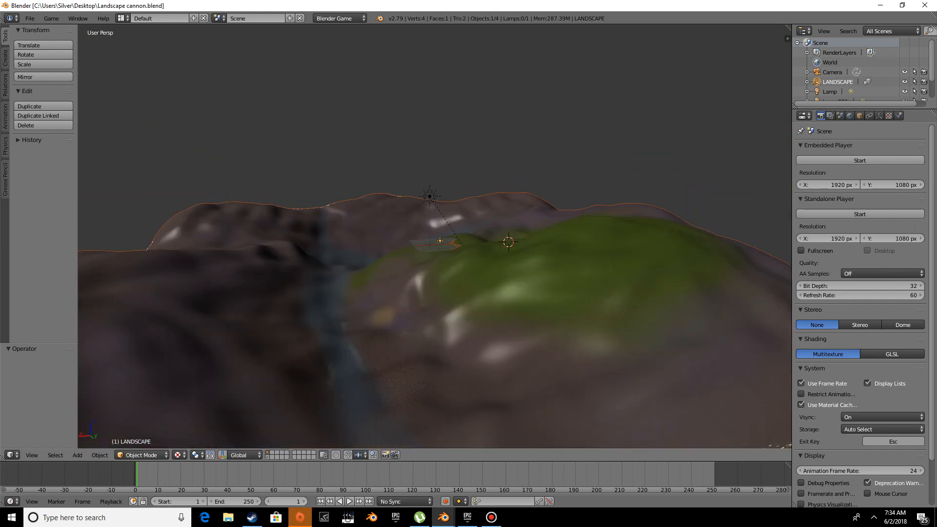
scroll(434, 237, down, 5)
middle_drag(434, 236, 476, 244)
scroll(476, 244, up, 5)
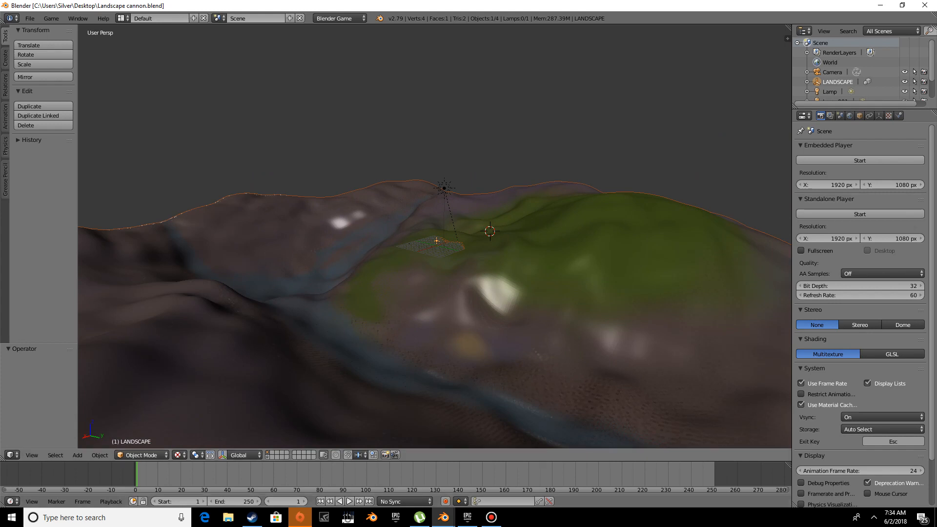
Step: Show only layer 11 and inspect its high-resolution landscape from afar and close up
click(266, 459)
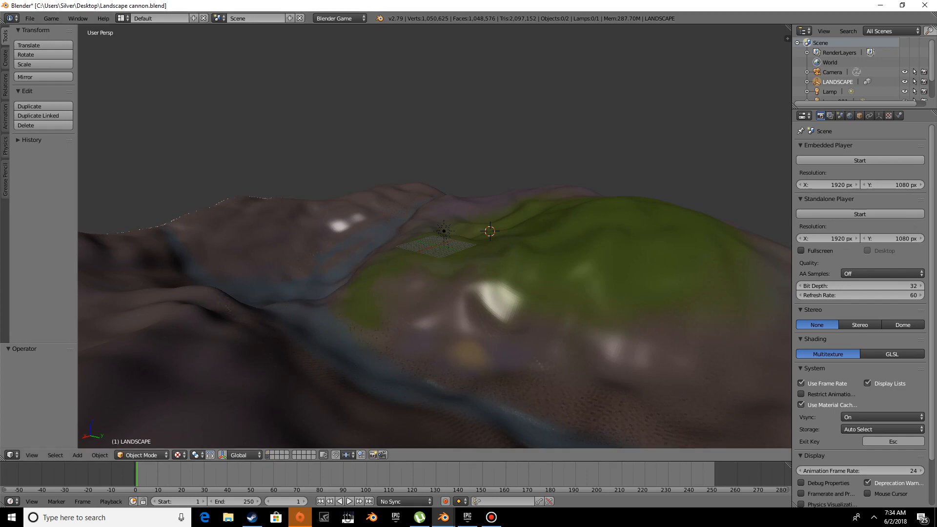
scroll(435, 237, up, 14)
middle_drag(517, 219, 352, 251)
scroll(351, 251, down, 4)
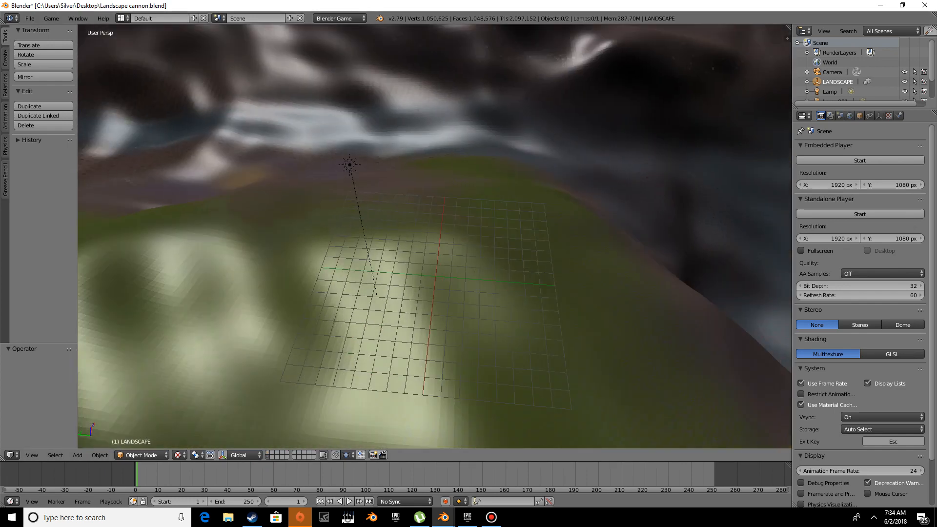
scroll(434, 237, down, 5)
scroll(434, 236, down, 6)
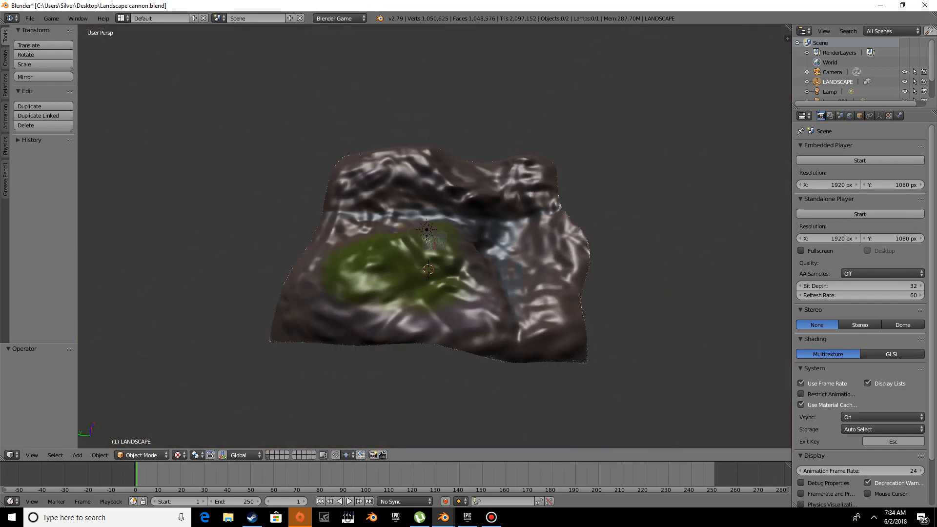
scroll(434, 237, up, 7)
scroll(435, 237, up, 10)
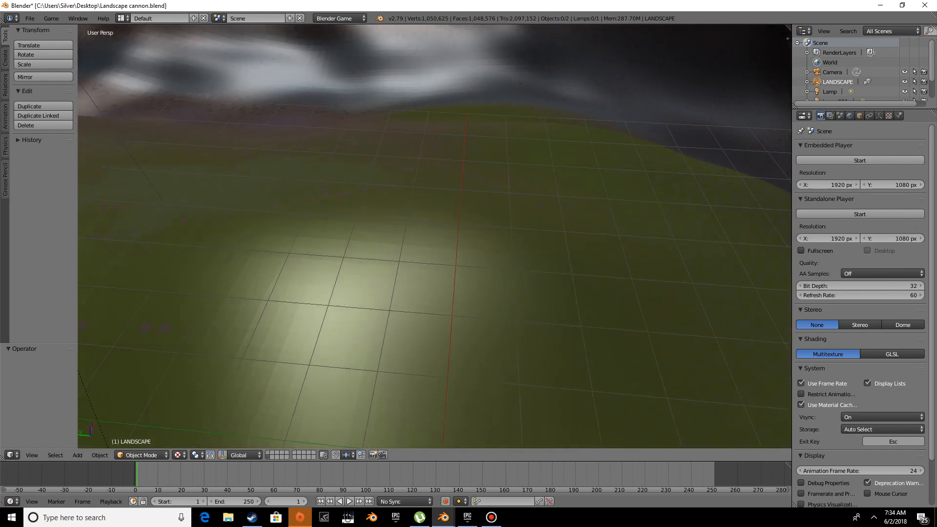
middle_drag(434, 237, 351, 247)
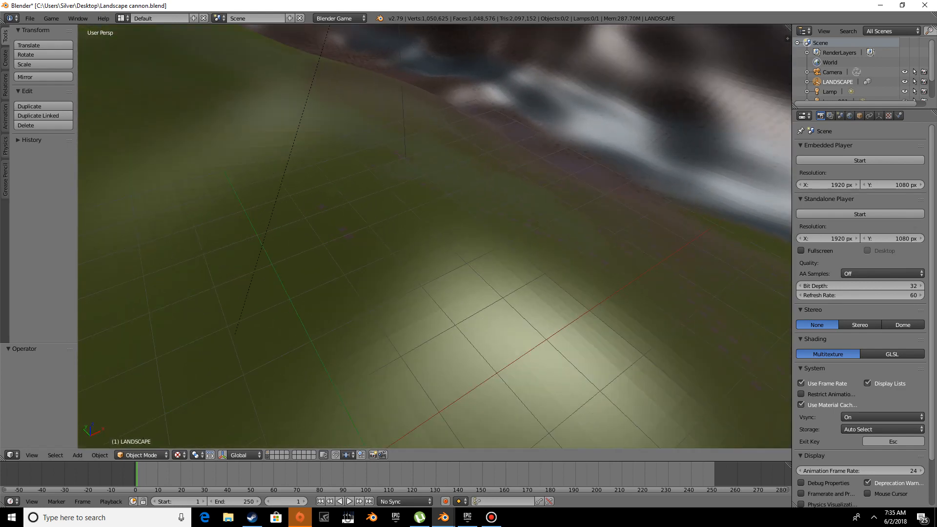
Step: Switch to layer 2 and back to layer 1, and view the landscape there
key(2)
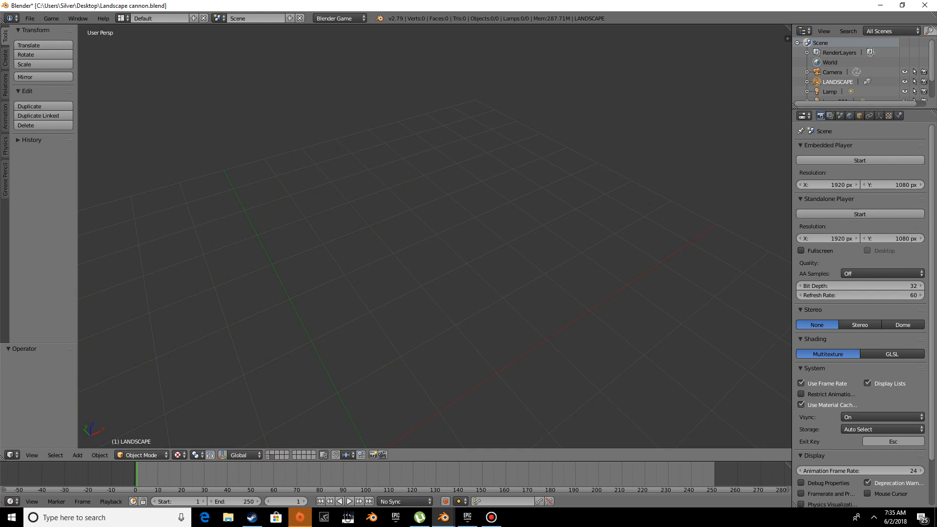
key(1)
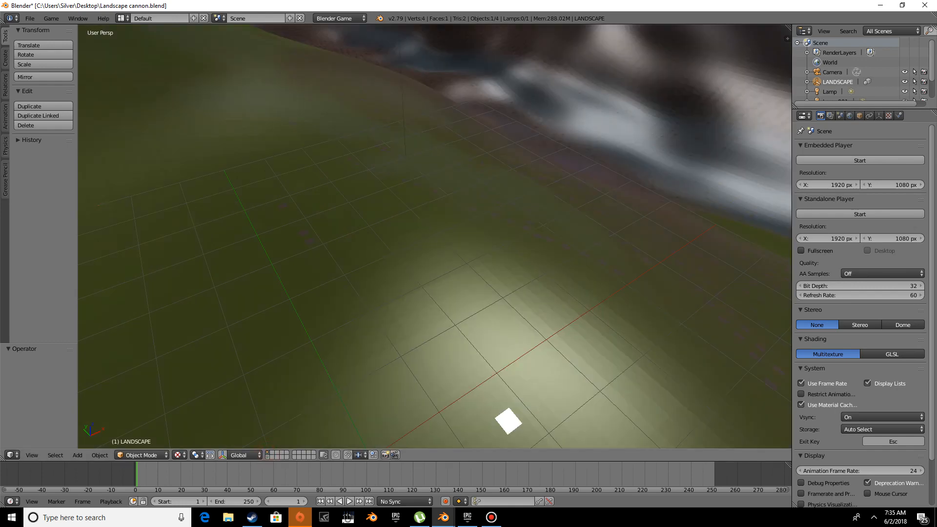
scroll(434, 234, down, 10)
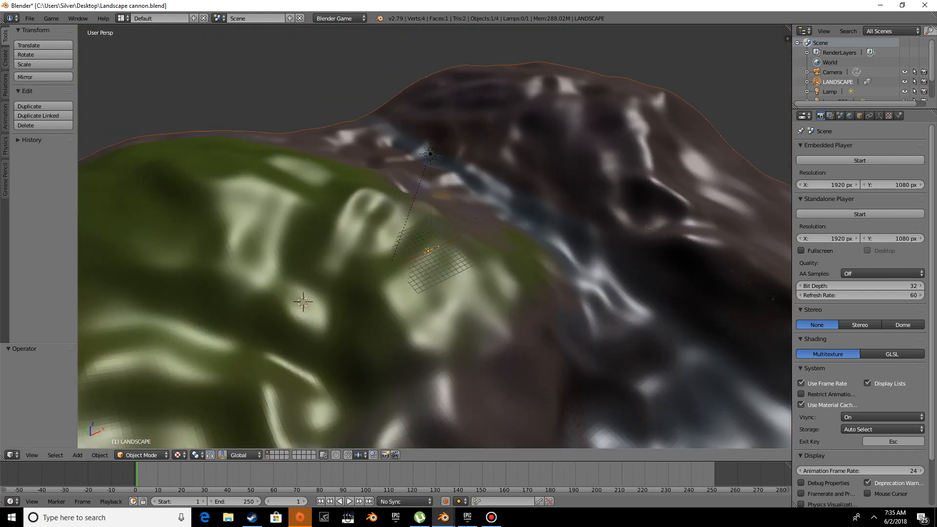
middle_drag(434, 234, 332, 203)
scroll(376, 208, up, 1)
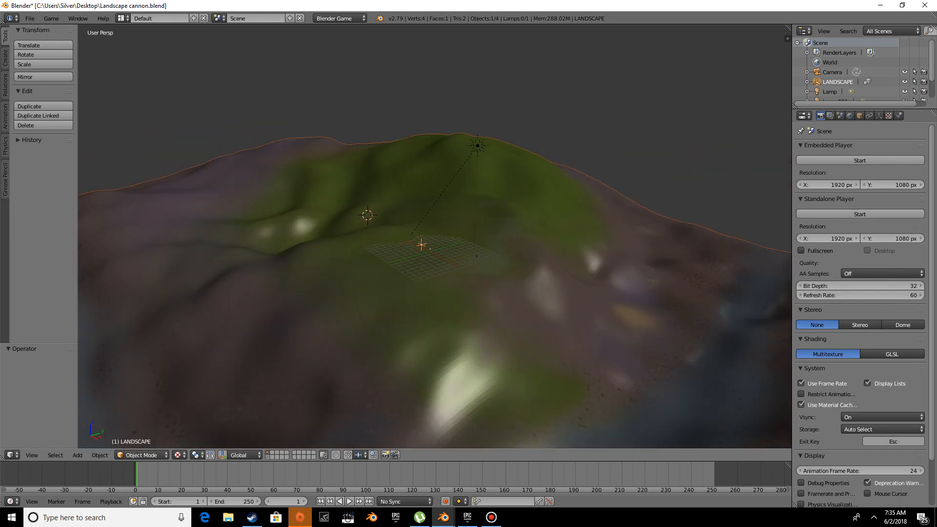
Step: Open the recent file cannons.blend
click(30, 18)
mouse_move(54, 49)
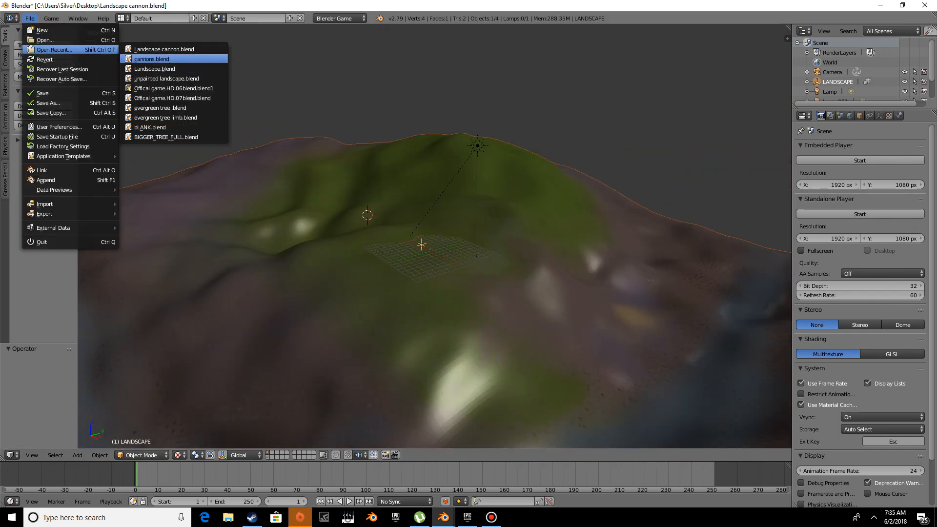
click(171, 59)
Step: Examine the brown canyon terrain and its blue river from several angles
middle_drag(341, 196, 385, 188)
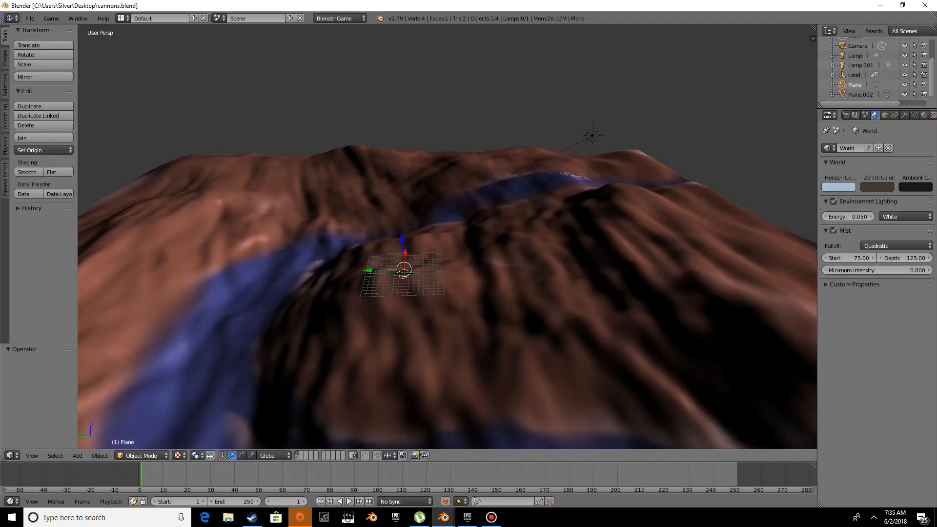
scroll(385, 188, up, 6)
middle_drag(547, 224, 283, 212)
scroll(303, 217, down, 8)
middle_drag(439, 234, 244, 242)
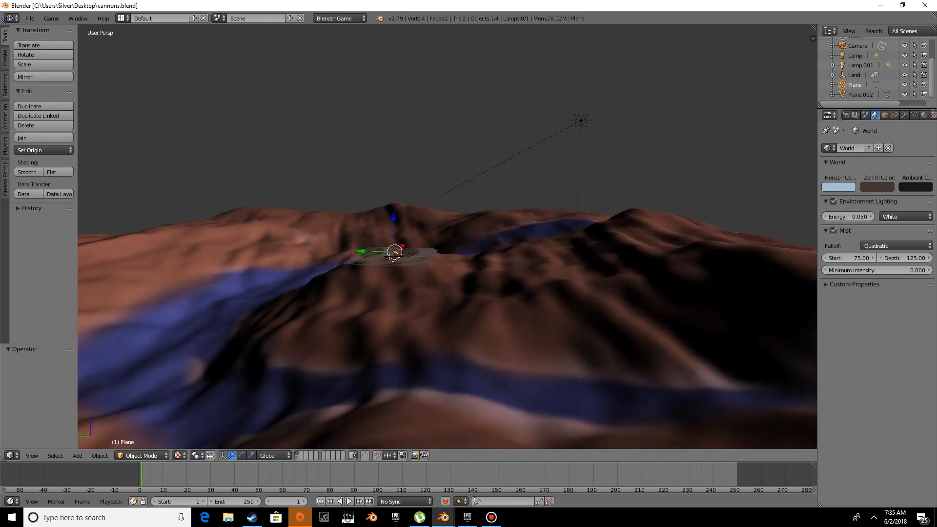
scroll(244, 242, down, 6)
middle_drag(312, 234, 425, 242)
scroll(417, 241, up, 3)
Step: Preview the canyon terrain in the game engine through the camera, stop the game, and view the whole terrain
key(KP_0)
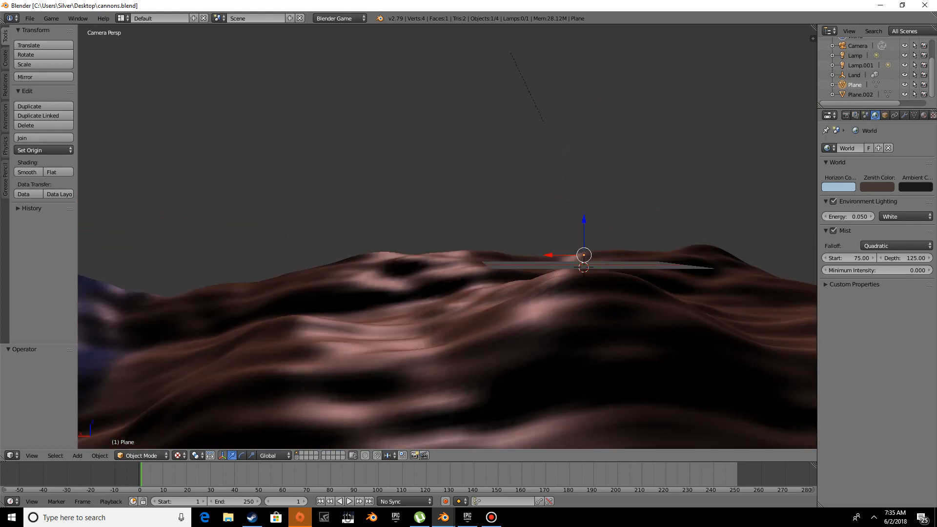
key(p)
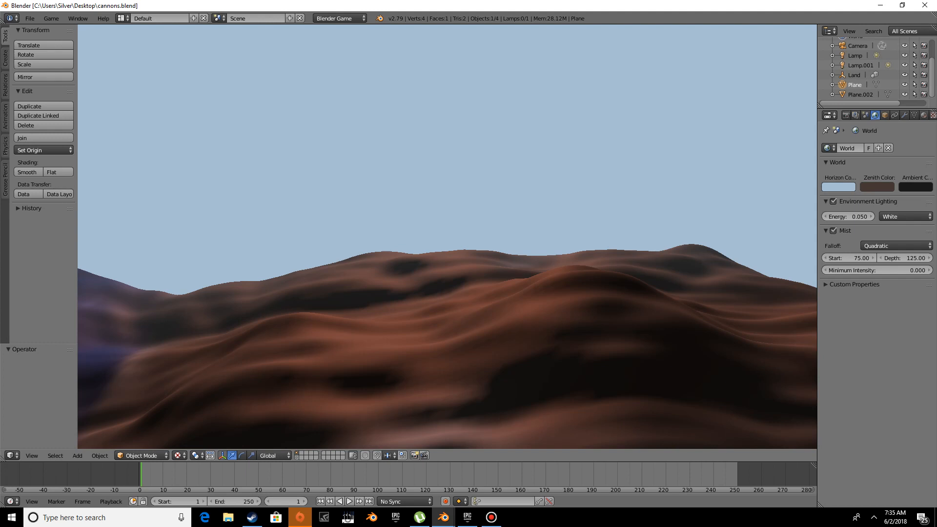
key(Escape)
scroll(447, 236, down, 6)
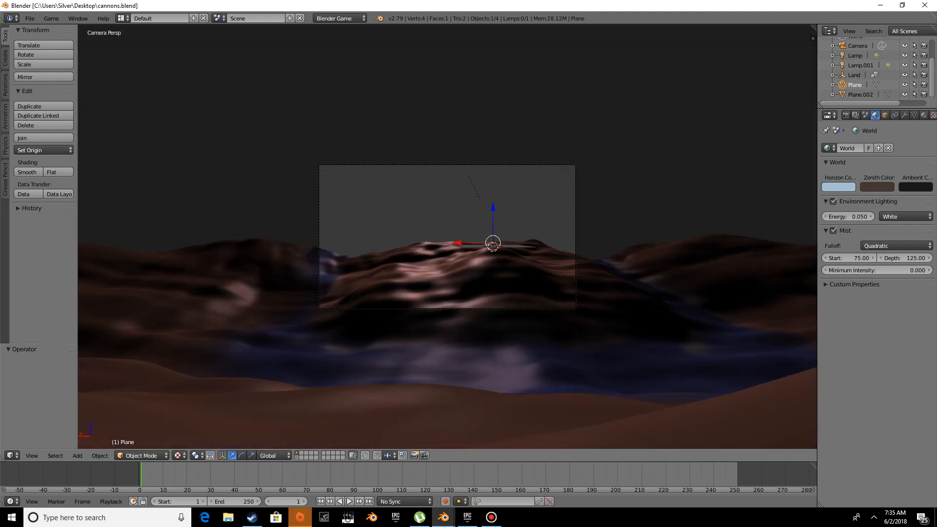
scroll(447, 236, up, 5)
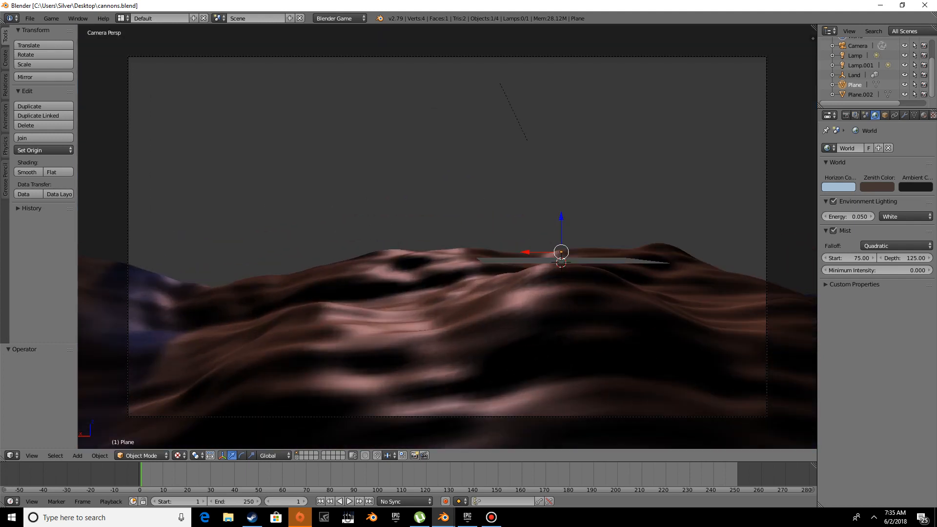
middle_drag(488, 239, 488, 293)
scroll(312, 244, down, 6)
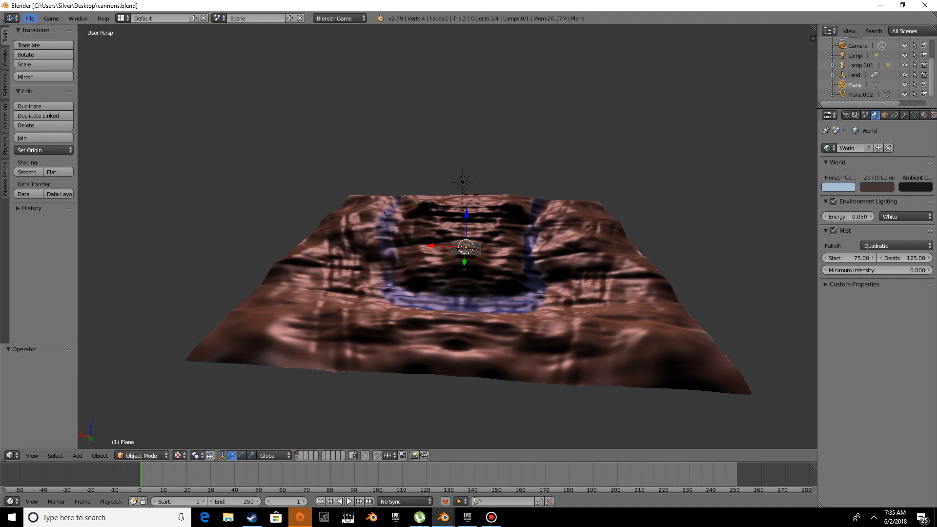
Step: Reopen cannons.blend from the recent files
click(29, 18)
mouse_move(54, 49)
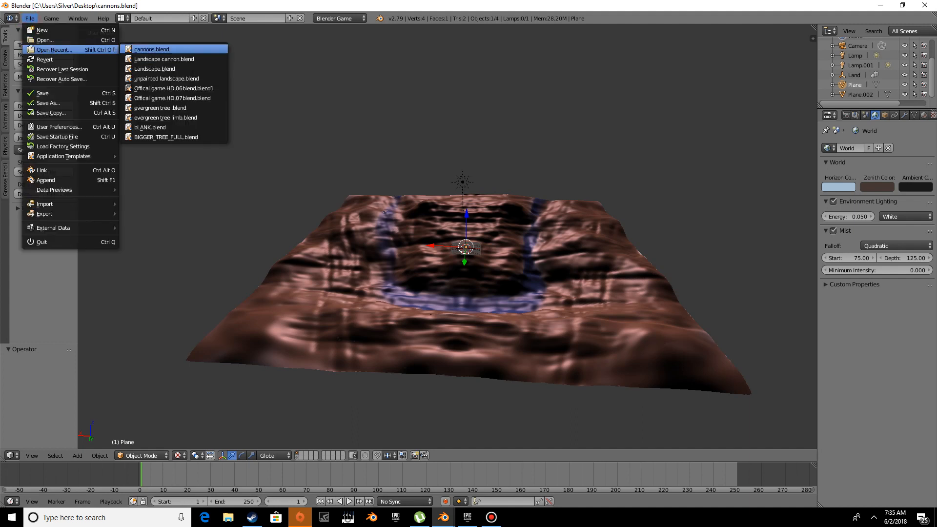
click(188, 57)
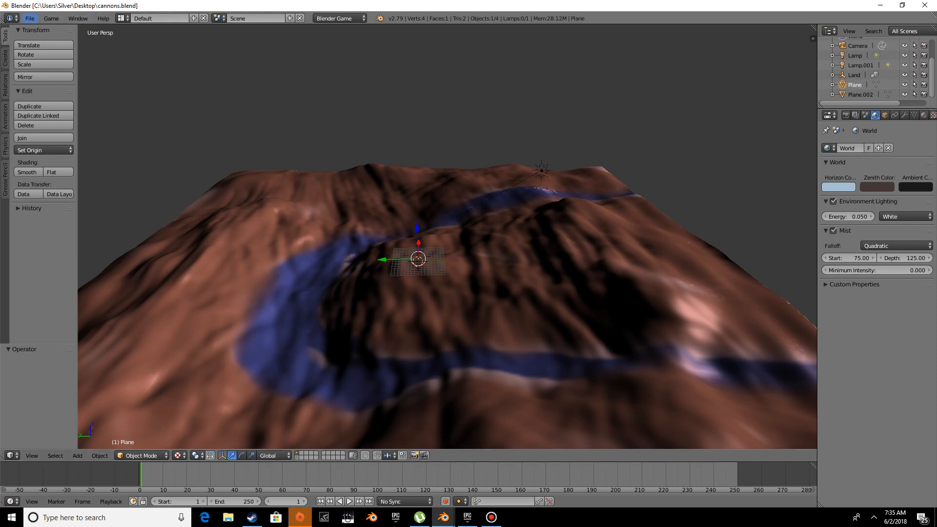
Step: Open the recent file Landscape.blend and look over its terrain
click(30, 18)
mouse_move(114, 49)
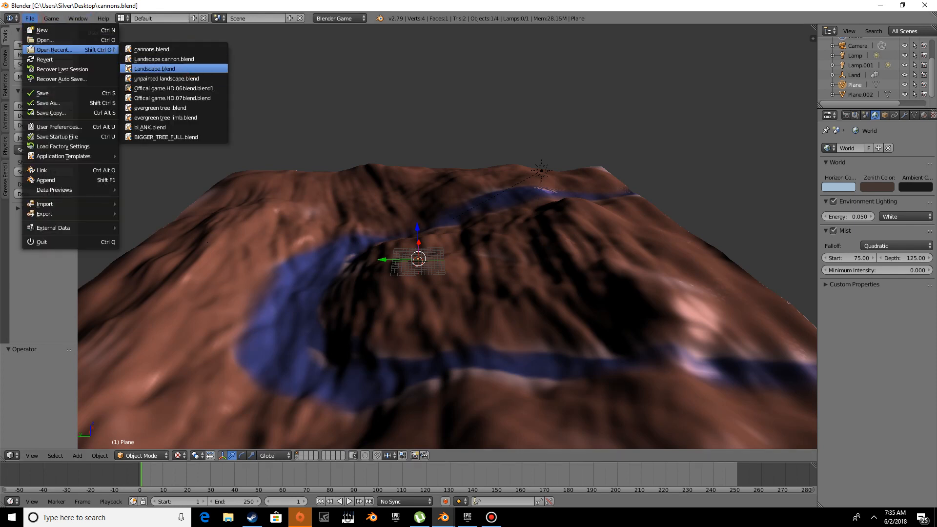
click(154, 68)
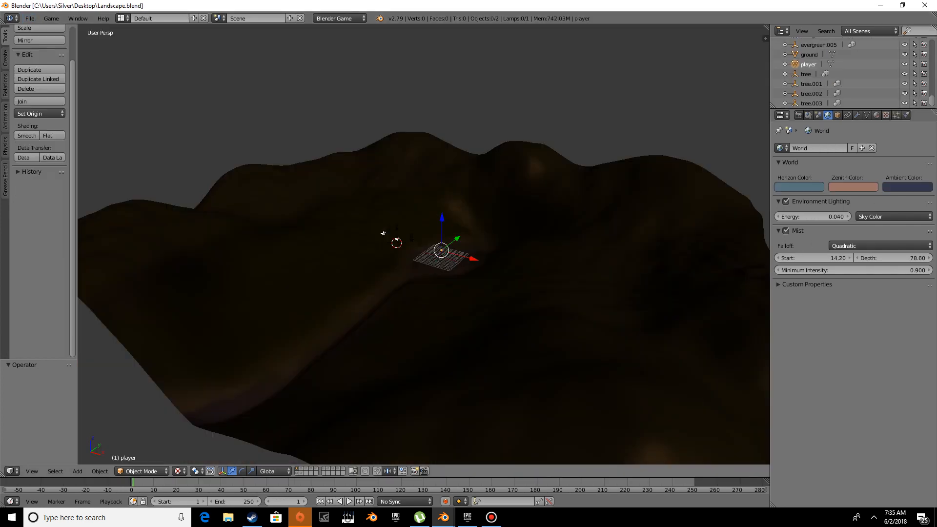
middle_drag(383, 234, 429, 227)
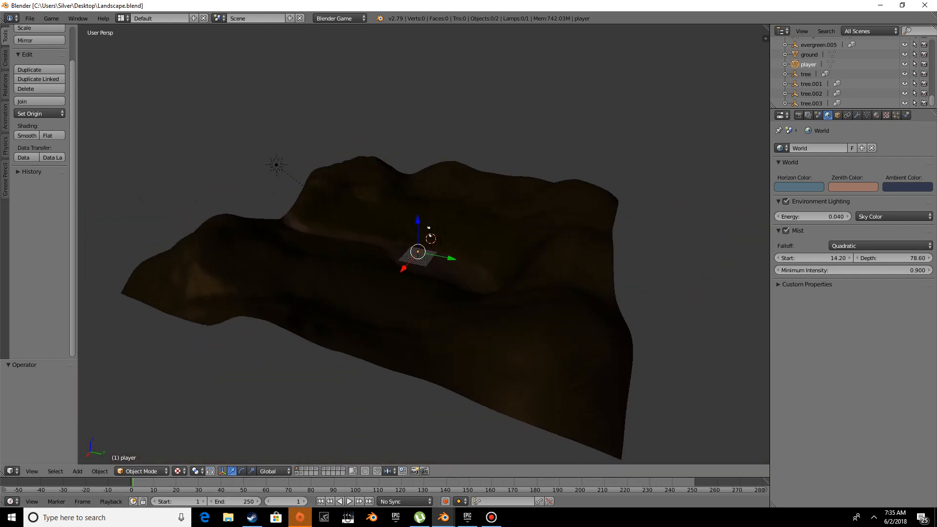
Step: Show only the second layer and inspect its version of the terrain with the path
click(302, 469)
click(303, 469)
middle_drag(429, 228, 394, 237)
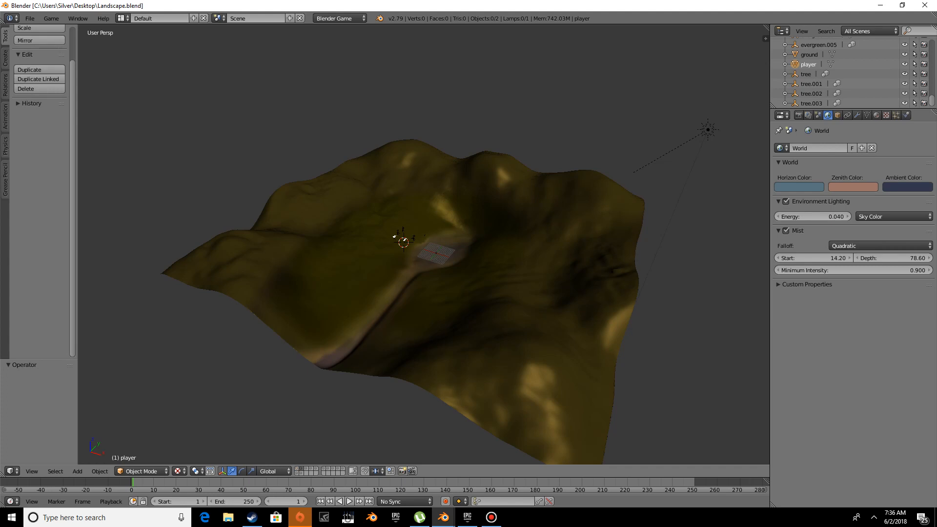
mouse_move(395, 236)
middle_down()
mouse_move(412, 257)
mouse_move(436, 255)
mouse_move(396, 248)
middle_up()
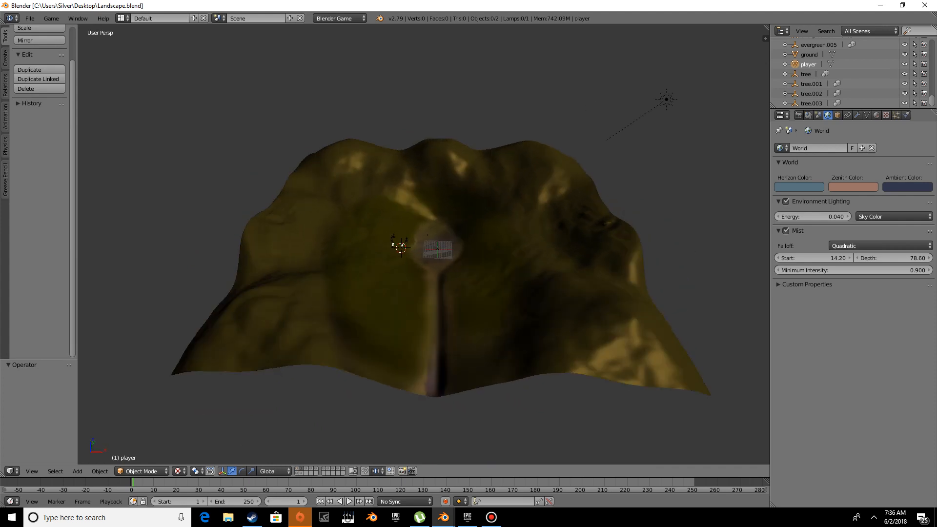
Step: Open the recent file unpainted landscape.blend
click(30, 18)
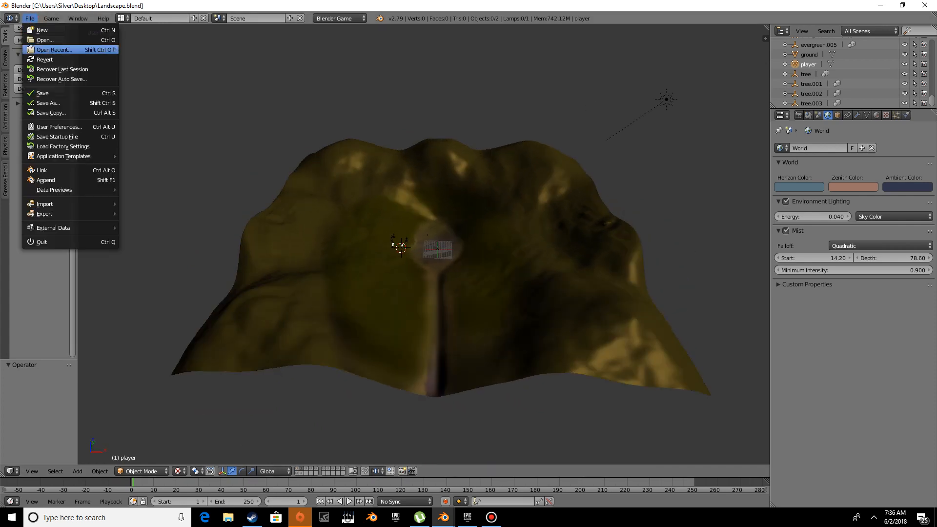
mouse_move(114, 49)
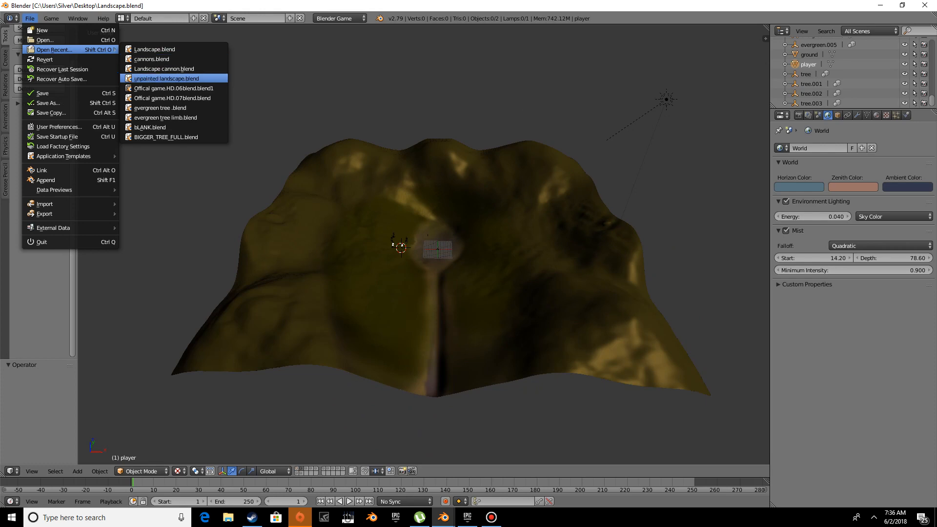
click(183, 79)
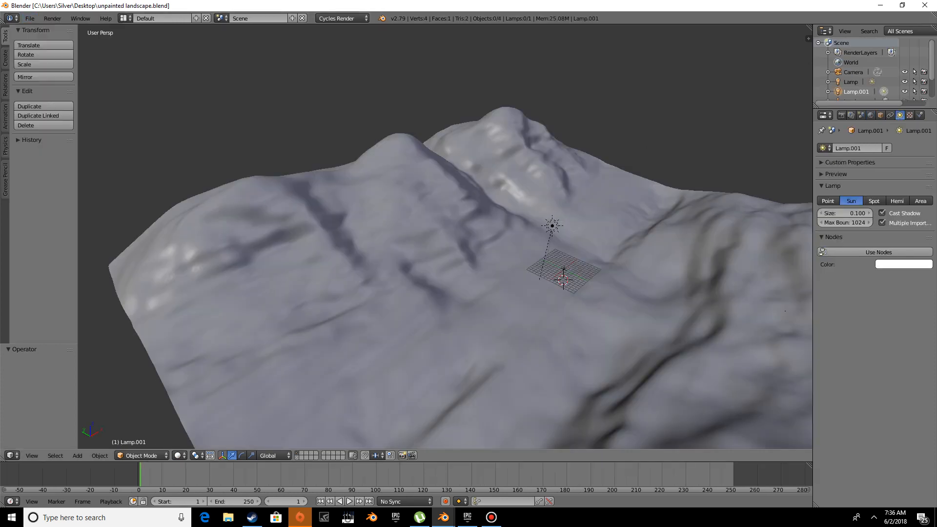
Step: Examine the shape of the unpainted grey terrain from the side and from above
middle_drag(342, 254, 566, 244)
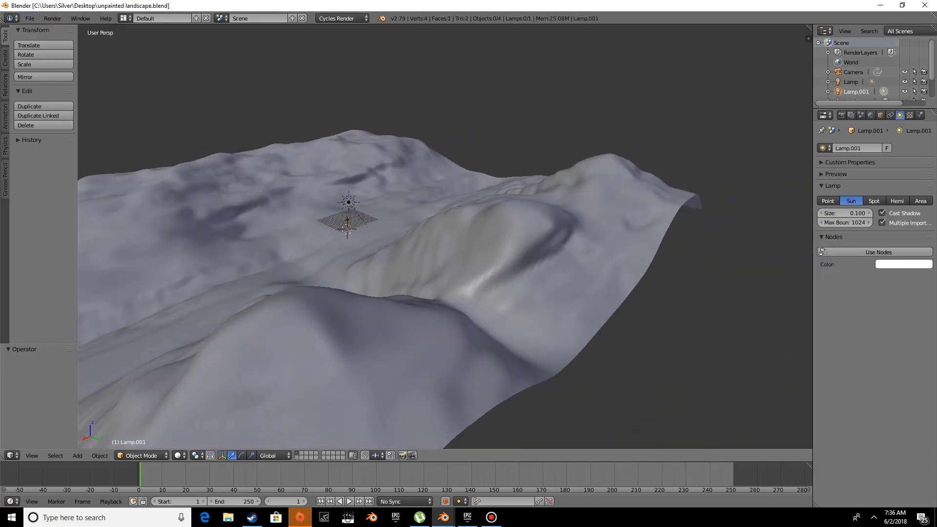
scroll(445, 237, down, 5)
middle_drag(445, 236, 504, 232)
scroll(504, 232, up, 2)
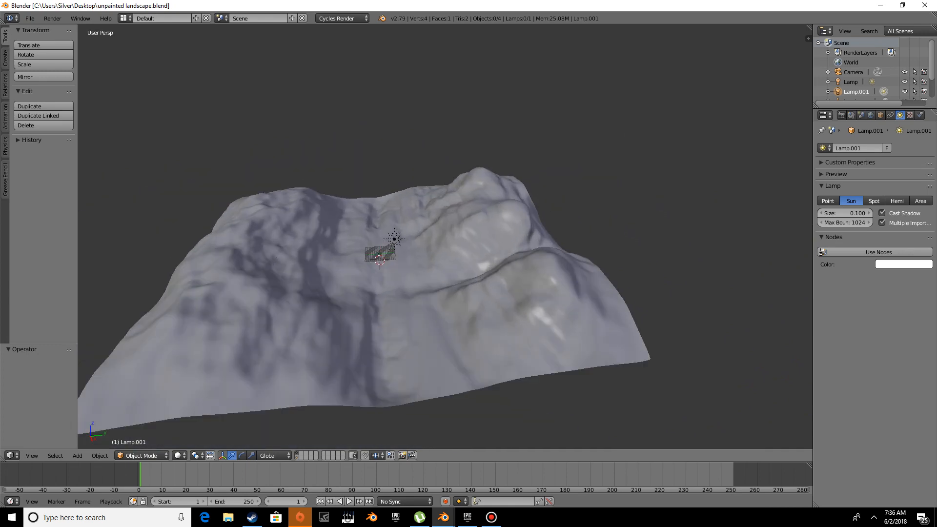
middle_drag(429, 234, 425, 266)
scroll(539, 255, up, 4)
scroll(430, 219, up, 3)
scroll(400, 229, down, 5)
scroll(376, 237, down, 2)
scroll(314, 249, down, 4)
scroll(488, 195, up, 4)
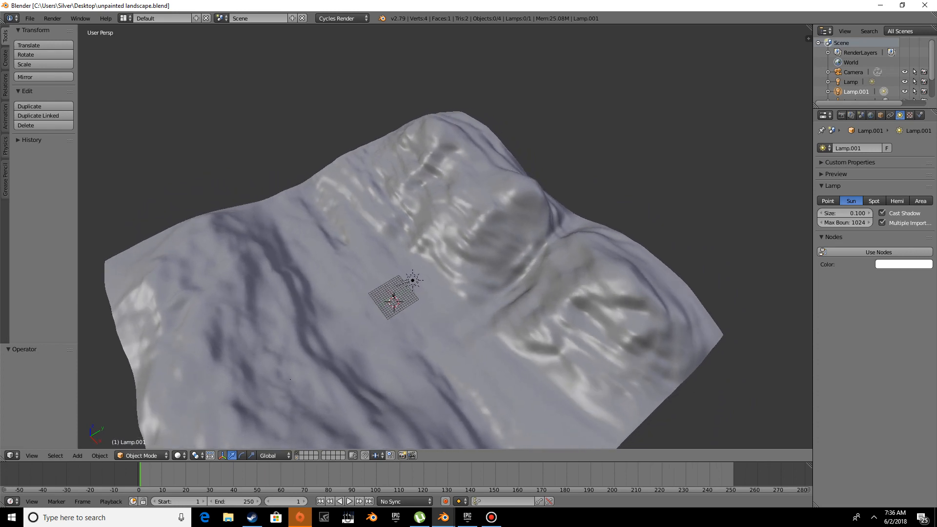
Step: Examine the unpainted terrain from the side and from above, at close range and from farther away
middle_drag(425, 266, 261, 205)
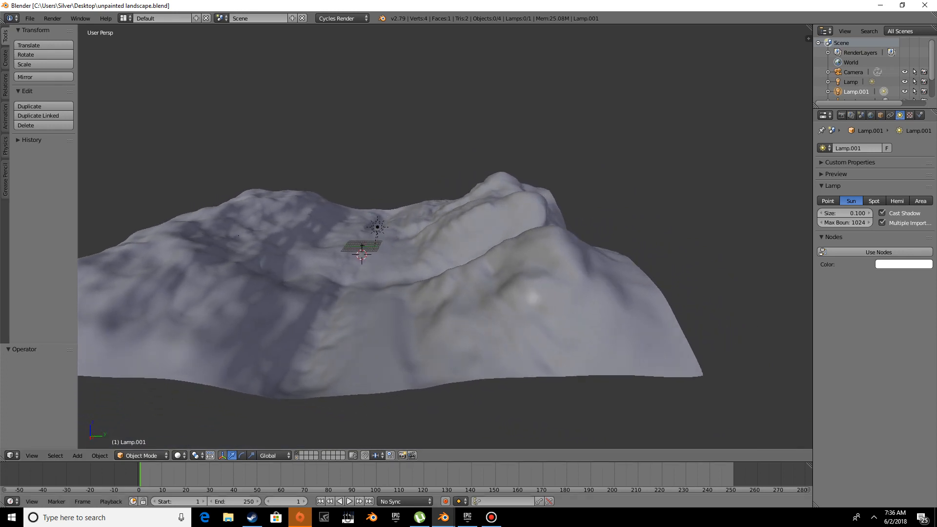
click(492, 517)
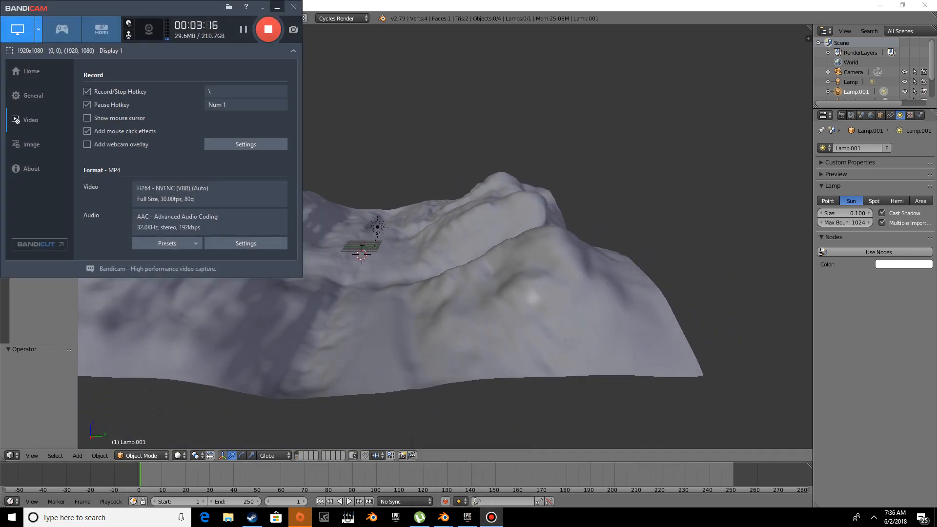
click(277, 7)
middle_drag(342, 210, 414, 237)
scroll(445, 195, up, 4)
scroll(415, 236, down, 7)
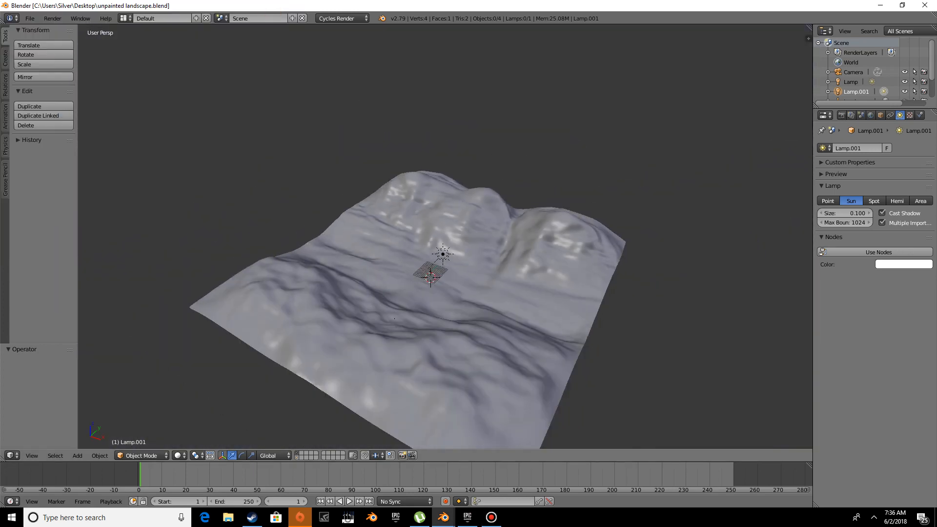
Step: Start a new file and delete the default cube
click(29, 18)
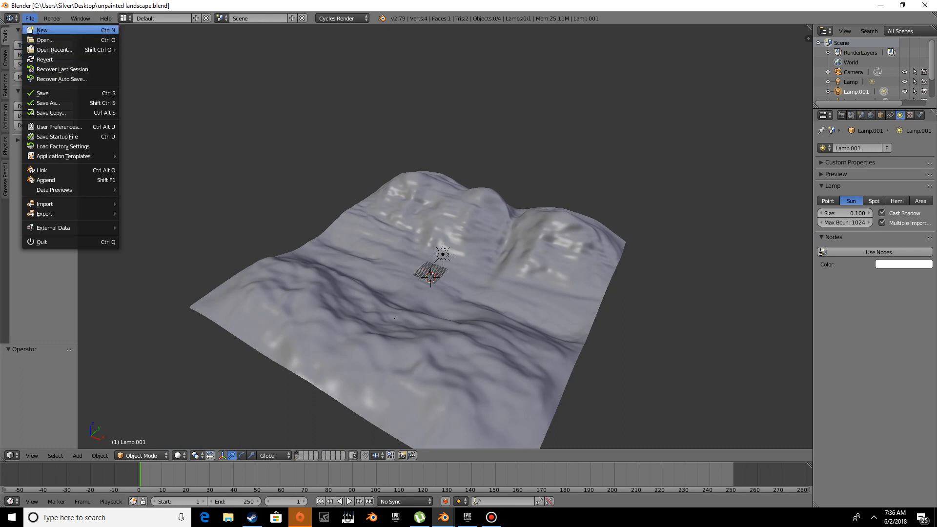
click(42, 30)
click(64, 34)
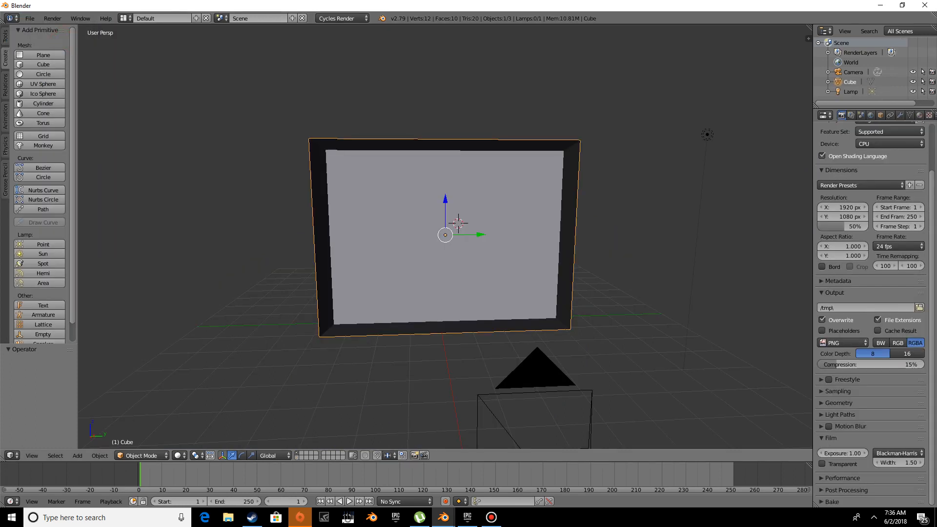
key(x)
click(520, 245)
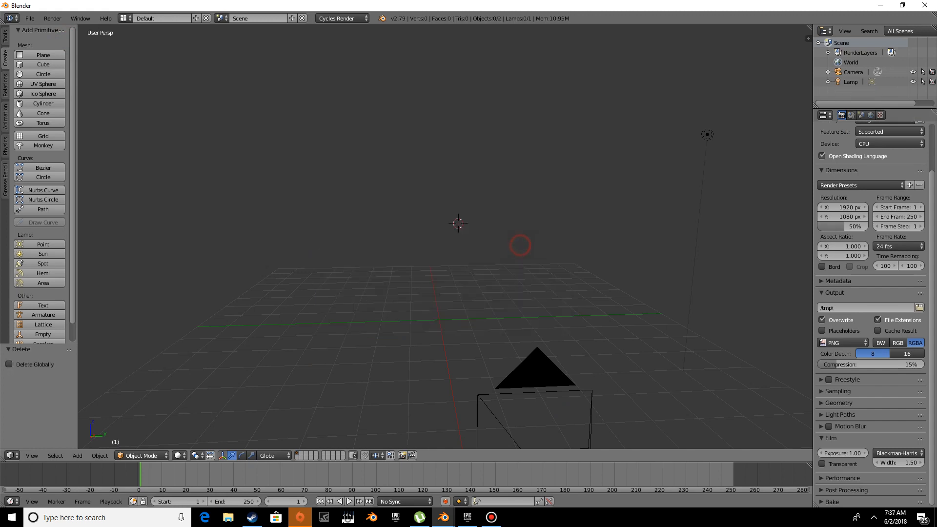
Step: Scale the camera down to 0.1 of its size
mouse_move(520, 245)
middle_down()
mouse_move(549, 253)
mouse_move(517, 251)
middle_up()
shift+middle_drag(754, 254, 556, 214)
right_click(565, 214)
text(s)
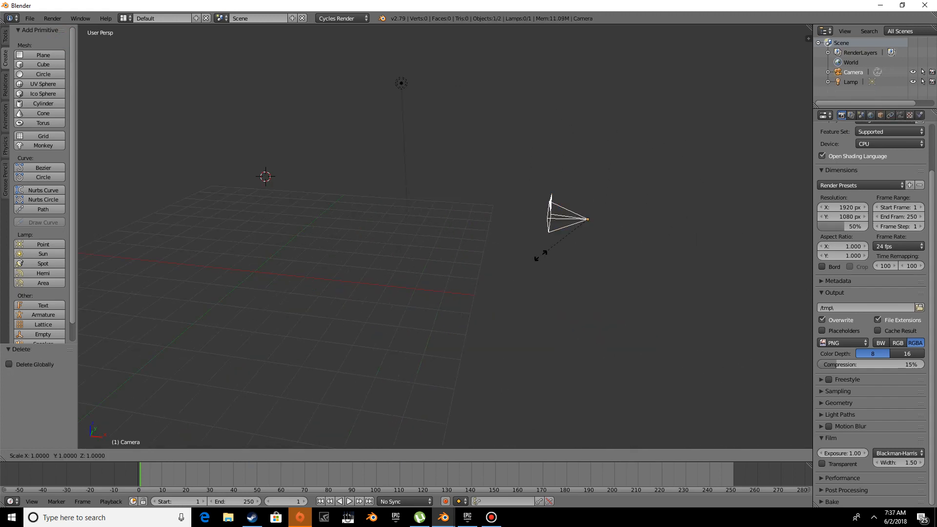
text(.1)
key(Return)
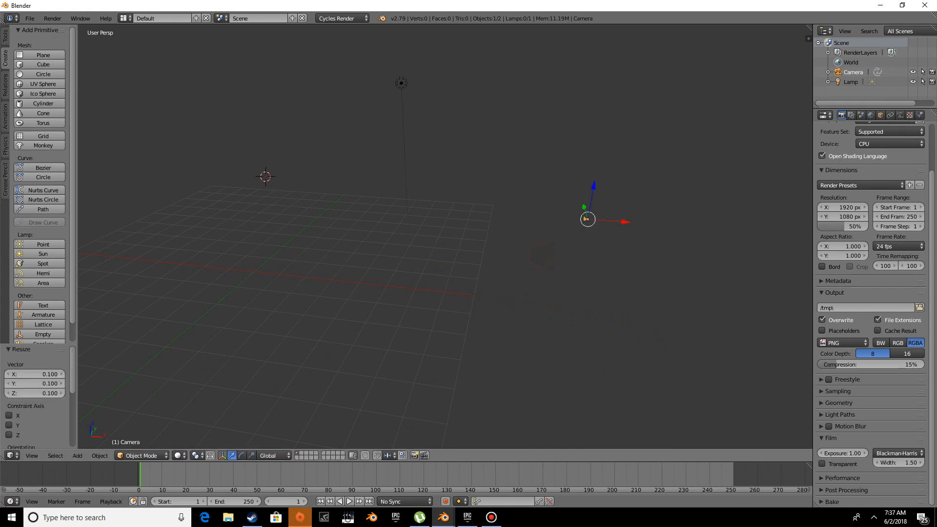
Step: Change the lamp to a Sun lamp and raise it high above the grid, with a last upward move of about 4.45
right_click(586, 218)
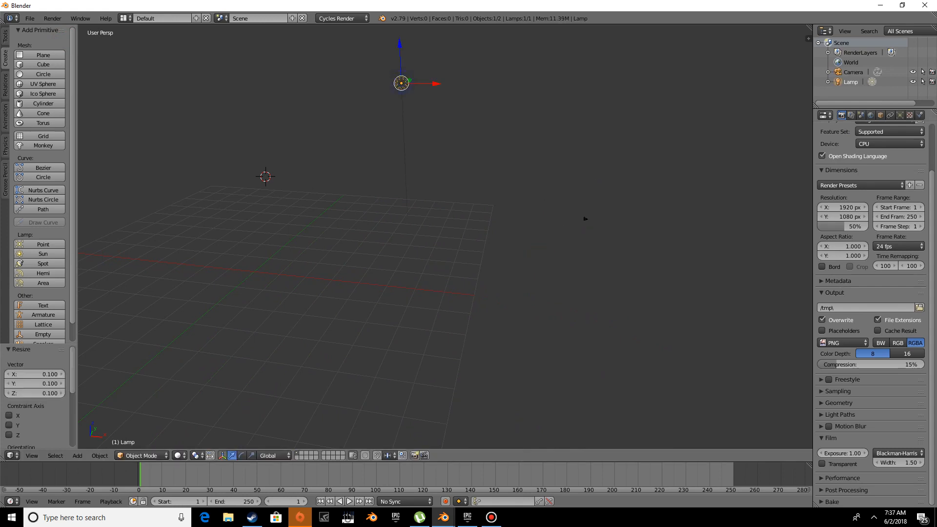
click(899, 115)
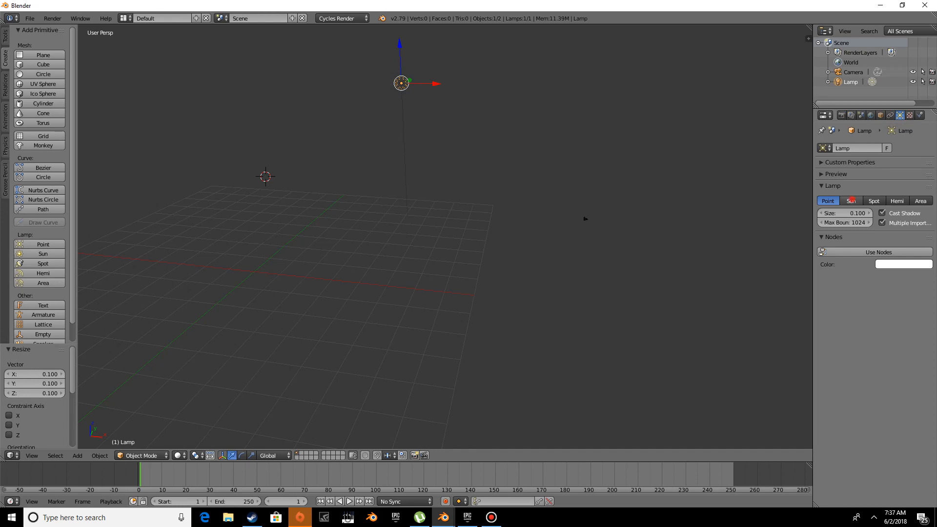
click(852, 199)
scroll(469, 205, down, 4)
middle_drag(439, 200, 493, 197)
drag(391, 150, 387, 66)
middle_drag(387, 73, 432, 82)
drag(350, 90, 344, 22)
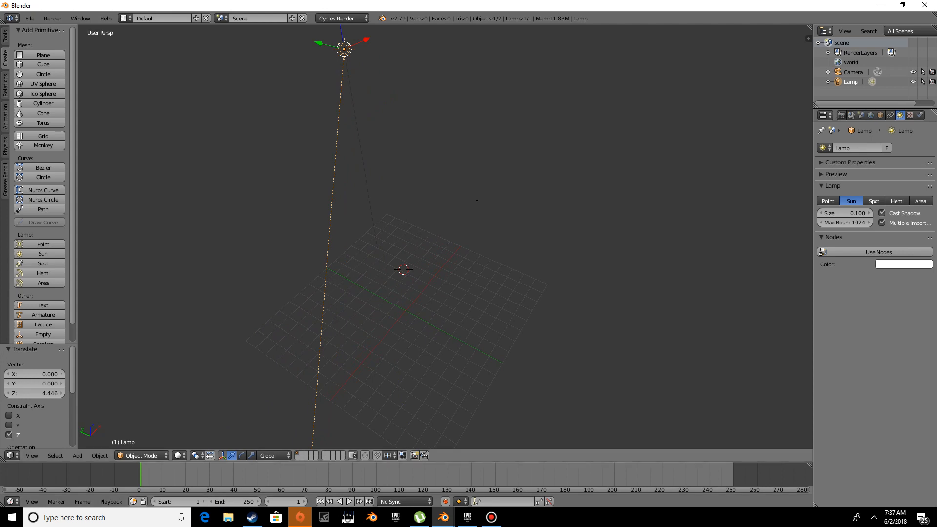
Step: Add a plane and scale it to 0.1
click(43, 55)
middle_drag(472, 206, 485, 218)
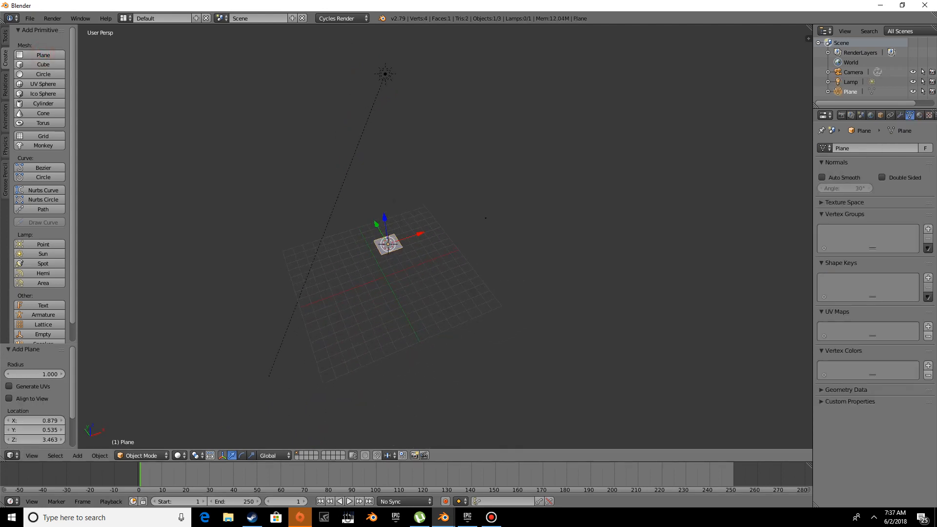
text(s.1)
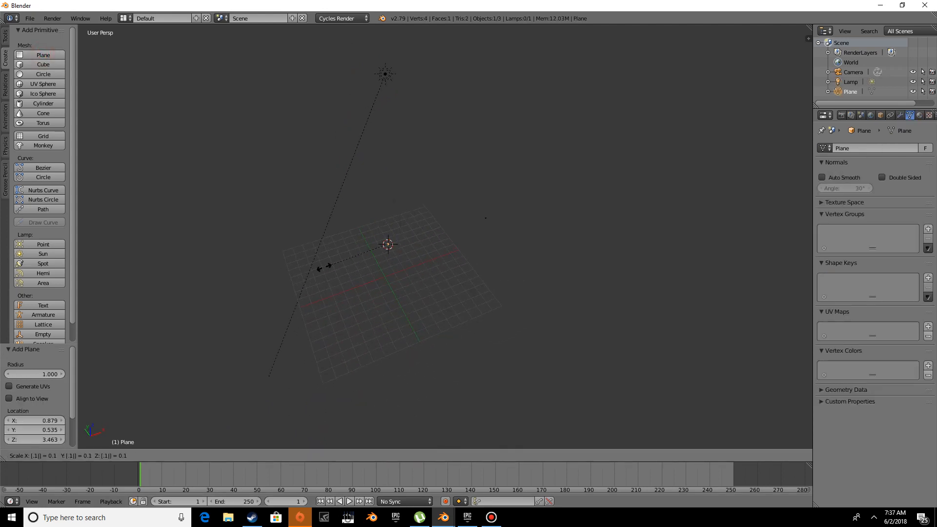
click(324, 267)
scroll(485, 218, up, 5)
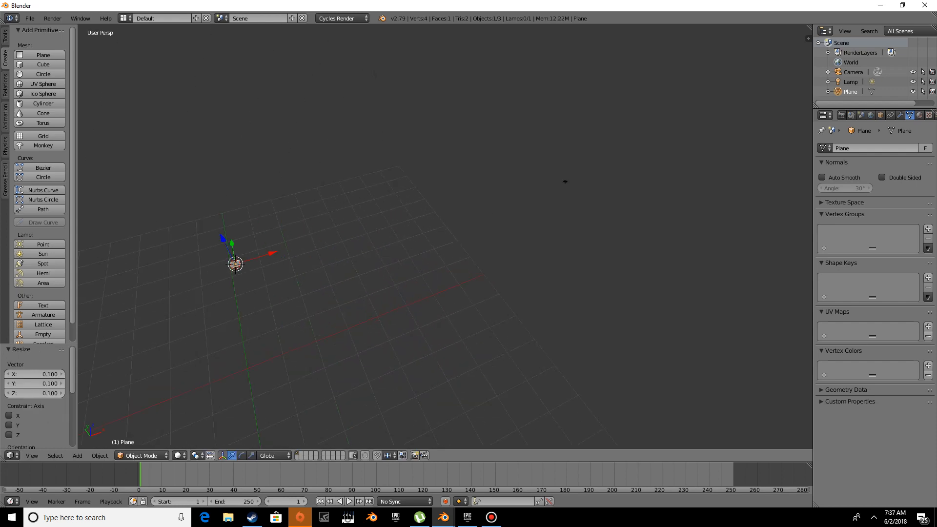
Step: Lower the small plane about 3.42 to the grid and shift it along X and about -0.53 along Y toward the centre
middle_drag(371, 254, 403, 244)
drag(276, 256, 313, 395)
middle_drag(312, 396, 305, 291)
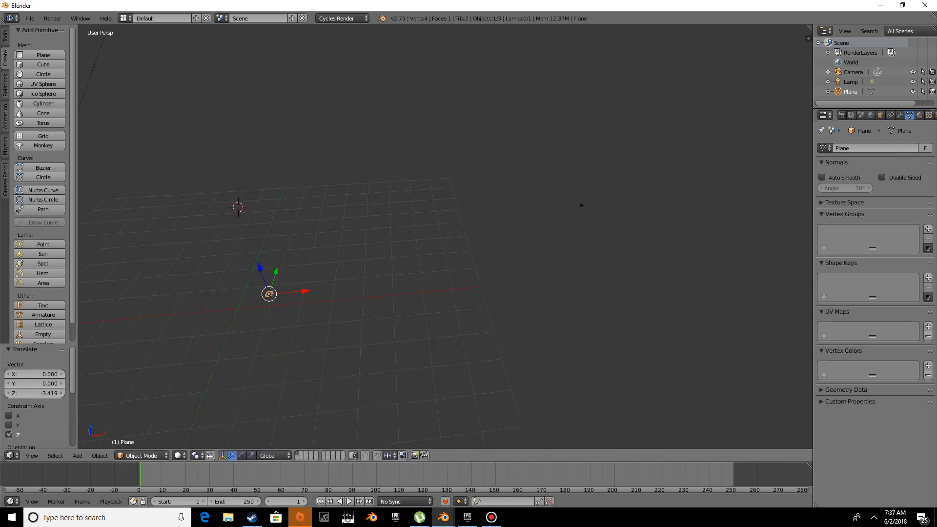
drag(305, 290, 299, 289)
drag(581, 205, 581, 204)
mouse_move(581, 205)
middle_down()
mouse_move(569, 190)
mouse_move(487, 167)
mouse_move(445, 204)
mouse_move(525, 173)
mouse_move(572, 195)
middle_up()
key(g)
key(y)
click(445, 204)
Step: Centre the small plane on the grid origin in top view, fine-tuning X and moving it about -0.055 along Y
key(KP_7)
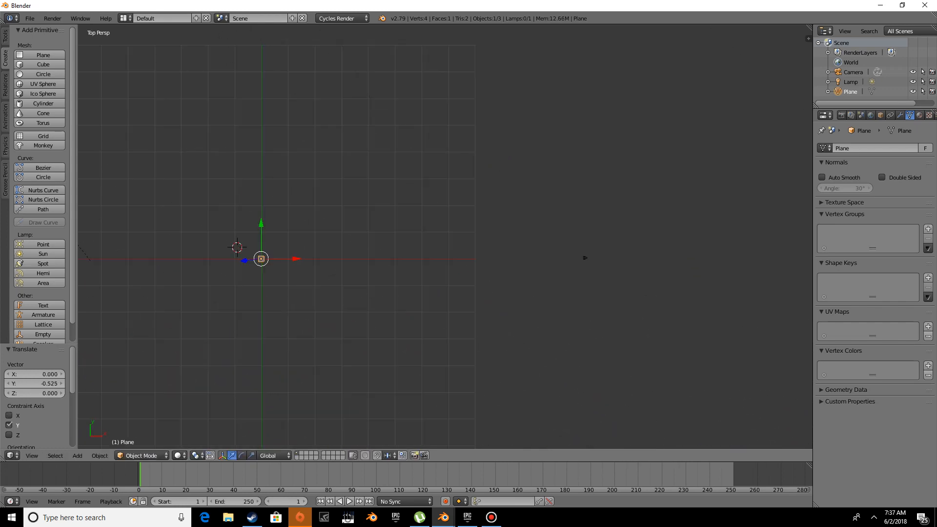
key(g)
key(x)
click(585, 258)
key(g)
key(x)
click(585, 258)
shift+middle_drag(585, 258, 735, 254)
key(g)
key(y)
click(735, 255)
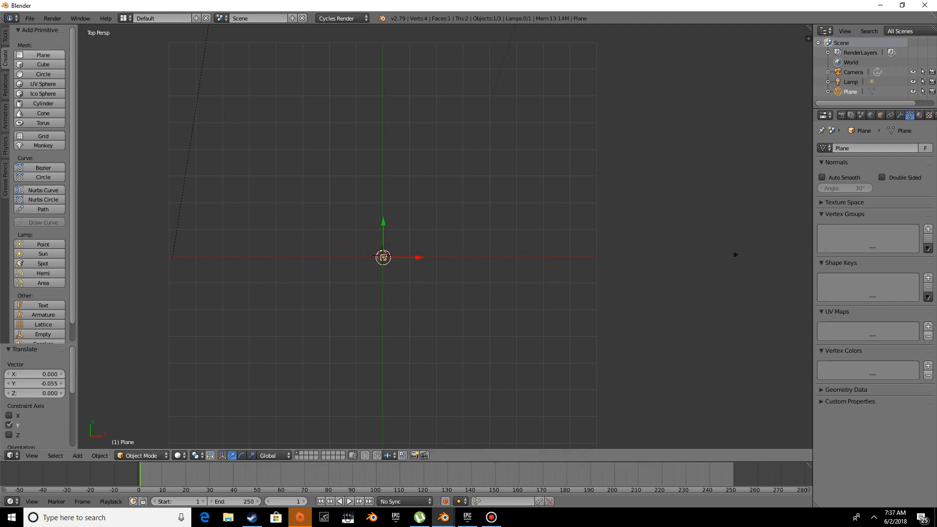
Step: Raise the small plane about 3.82 along Z above the grid
middle_drag(735, 255, 709, 197)
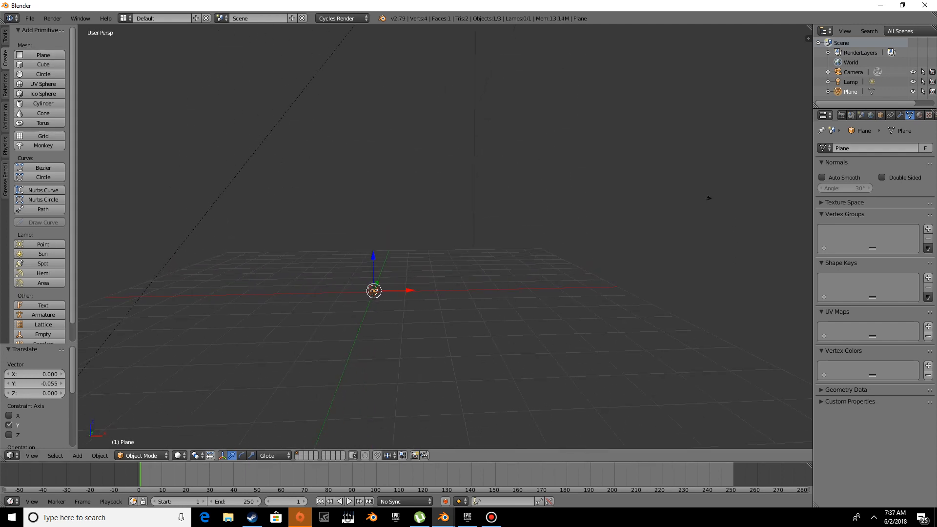
key(g)
key(z)
click(708, 198)
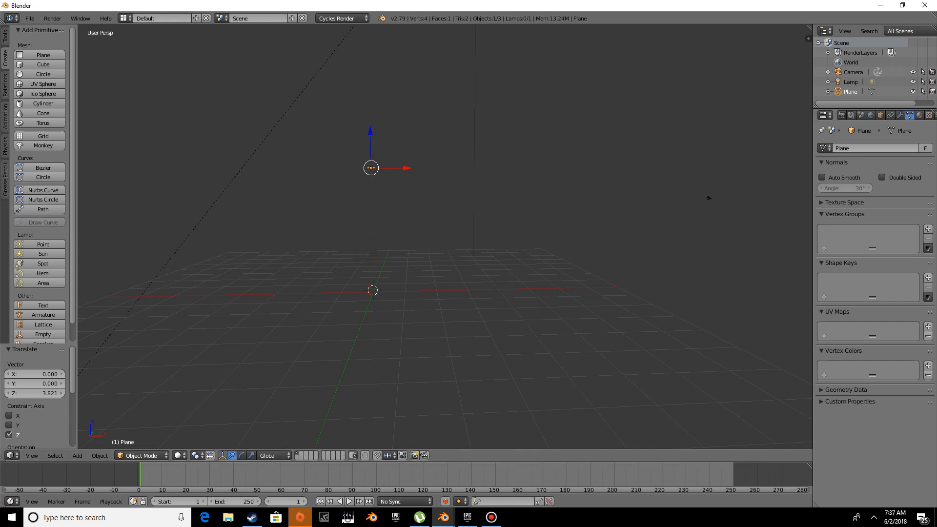
Step: Create a new material named player on the small plane
click(920, 117)
click(864, 180)
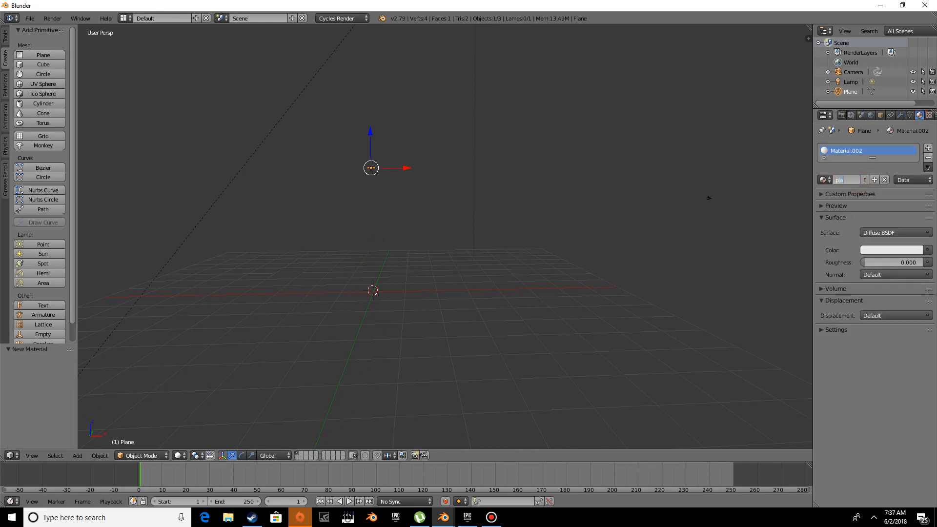
key(Return)
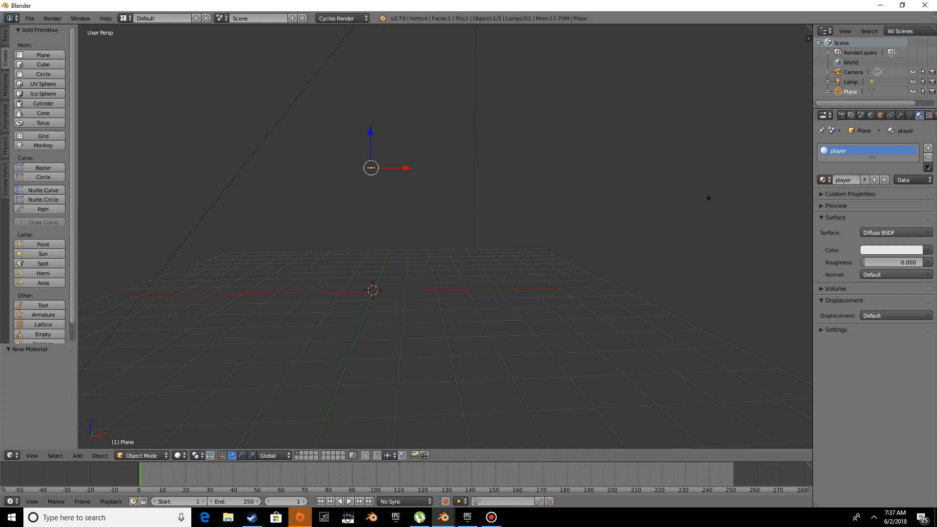
Step: Switch the render engine to Blender Game and replace the small plane's material with a new one named Player
click(349, 18)
click(344, 41)
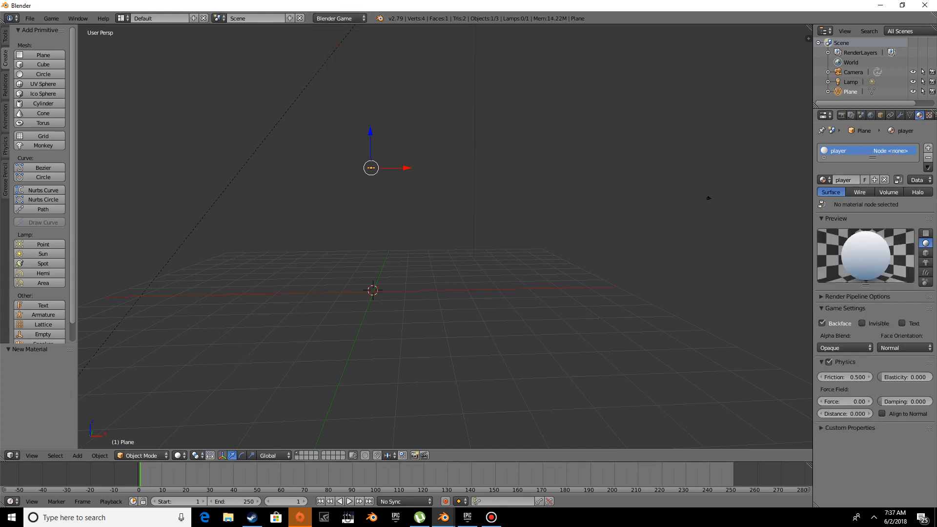
click(885, 180)
click(879, 180)
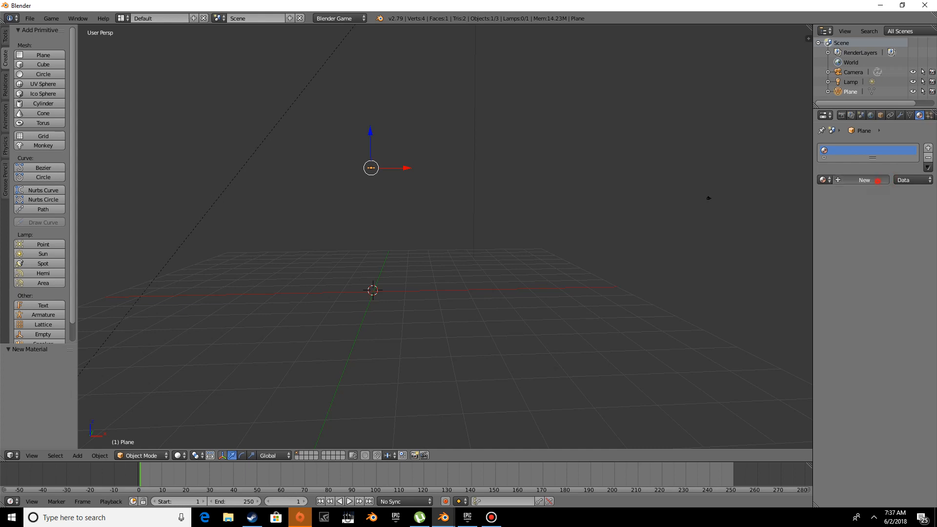
click(849, 179)
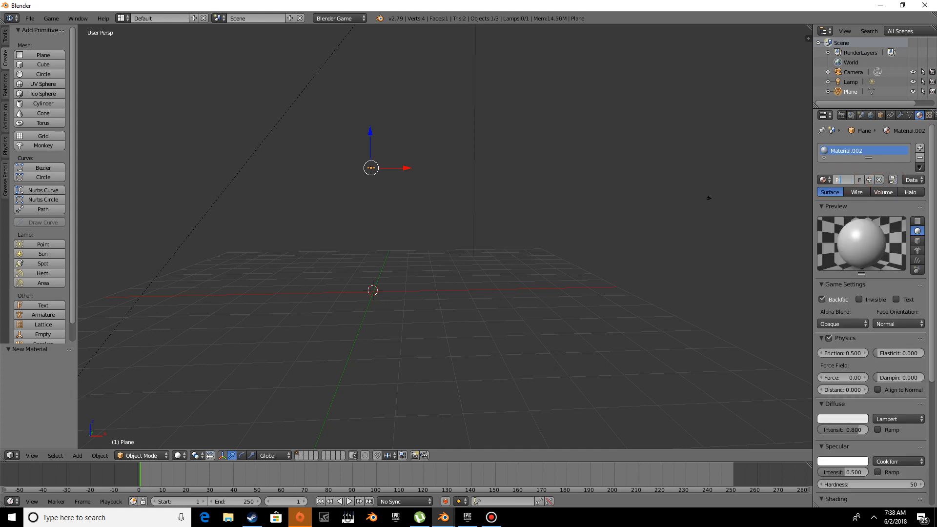
text(Player)
key(Return)
Step: Set the Player material's diffuse colour to a bluish purple
click(850, 418)
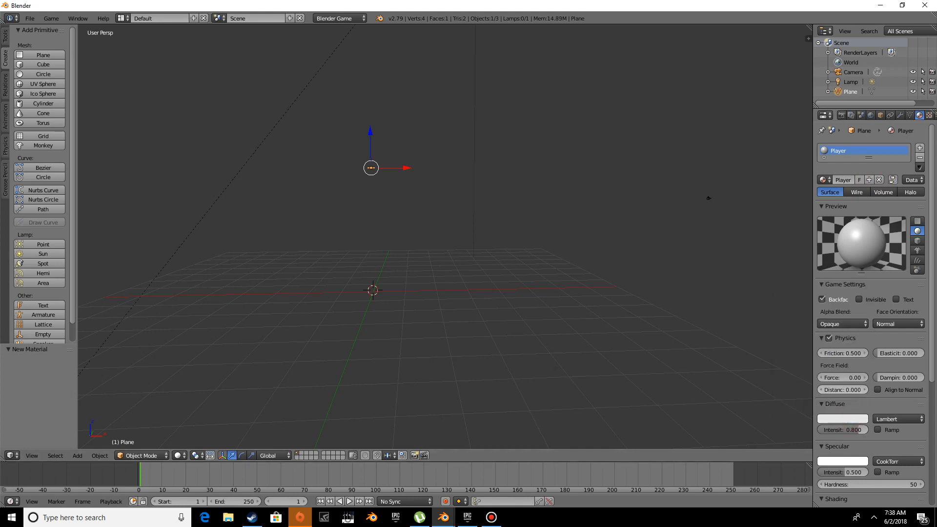
click(842, 418)
click(854, 318)
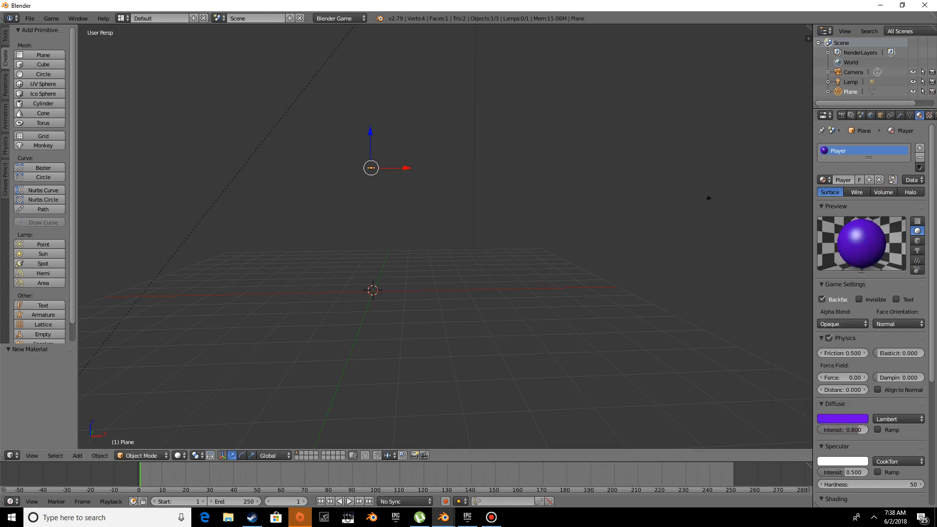
Step: Add a second plane at the grid centre and name the object Ground
middle_drag(708, 199, 564, 128)
click(49, 55)
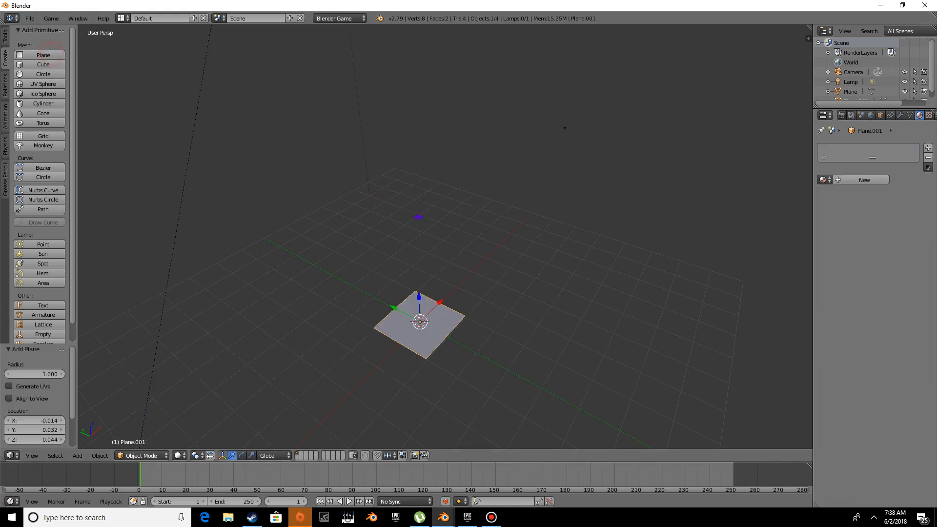
click(879, 115)
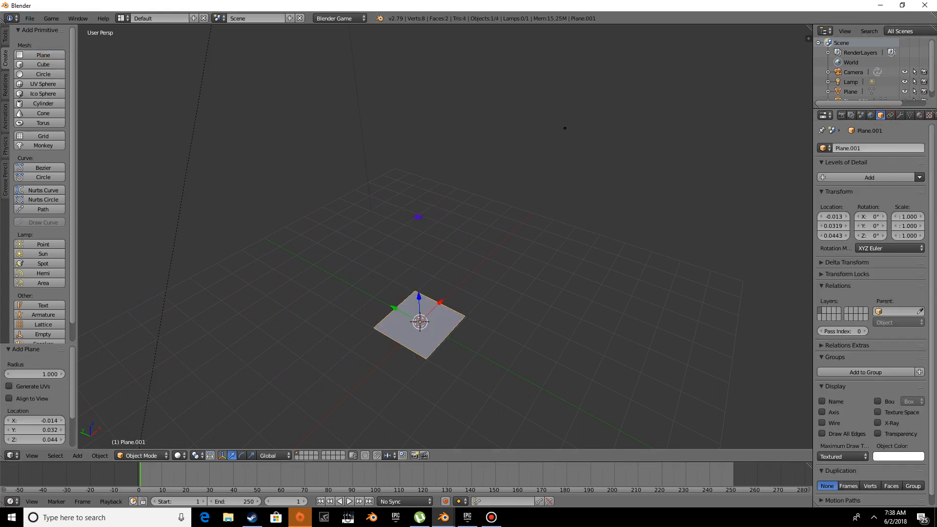
double_click(879, 148)
key(BackSpace)
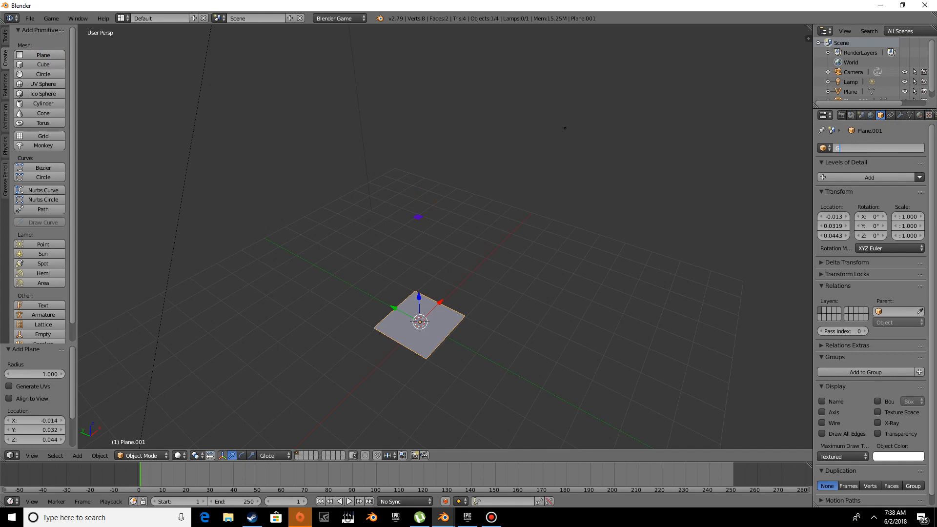
key(Return)
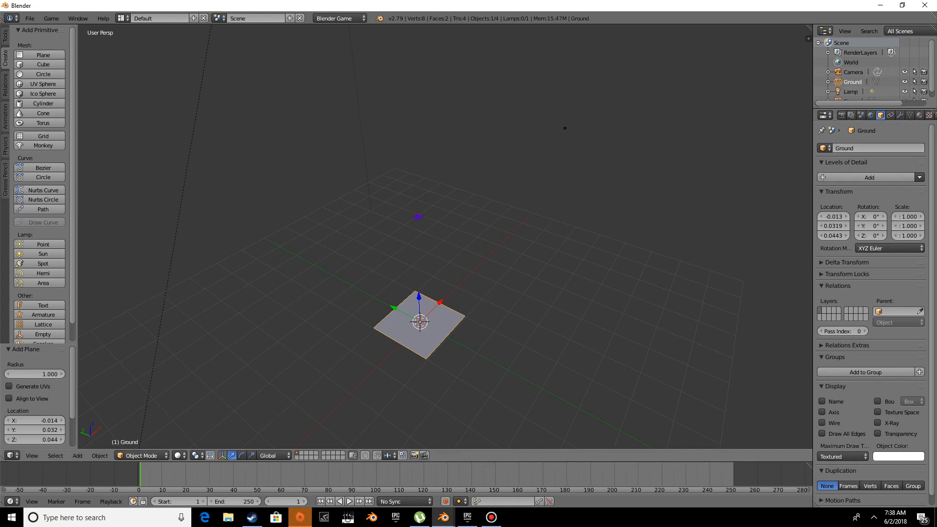
Step: Rename the small purple plane object PLayer?plane
right_click(418, 217)
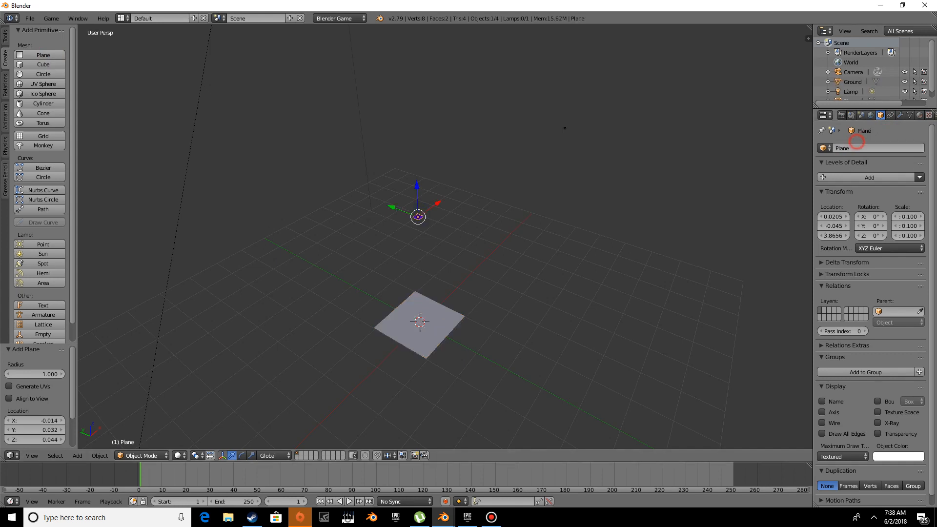
click(860, 148)
text(PLayer?plane)
key(Return)
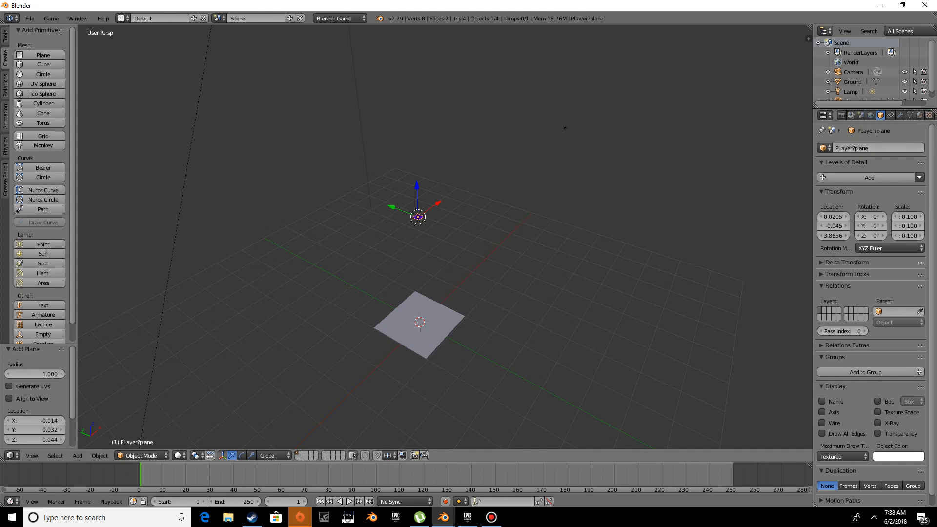
Step: Move the camera along X and Z to sit just above the purple player plane, at about X 0.2 and Z 4.28
right_click(422, 341)
middle_drag(422, 341, 389, 340)
scroll(375, 338, down, 4)
right_click(546, 182)
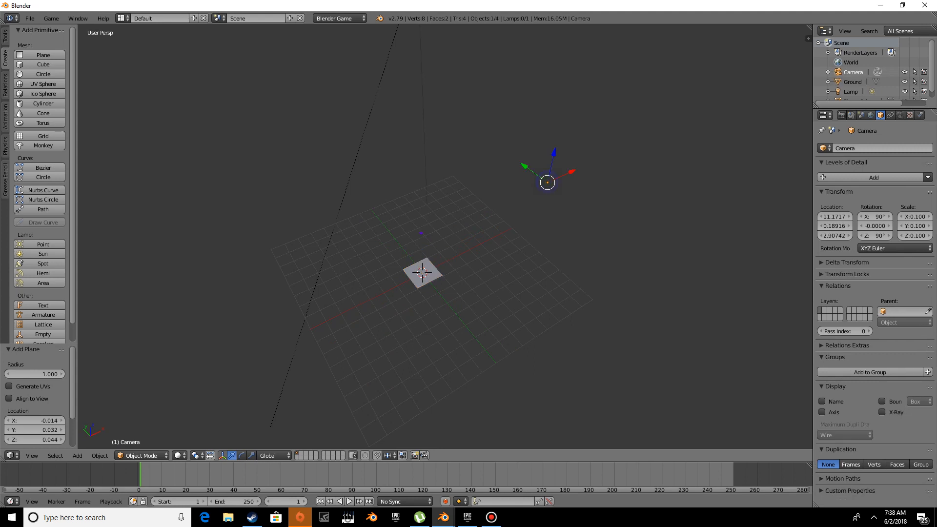
middle_drag(546, 183, 511, 139)
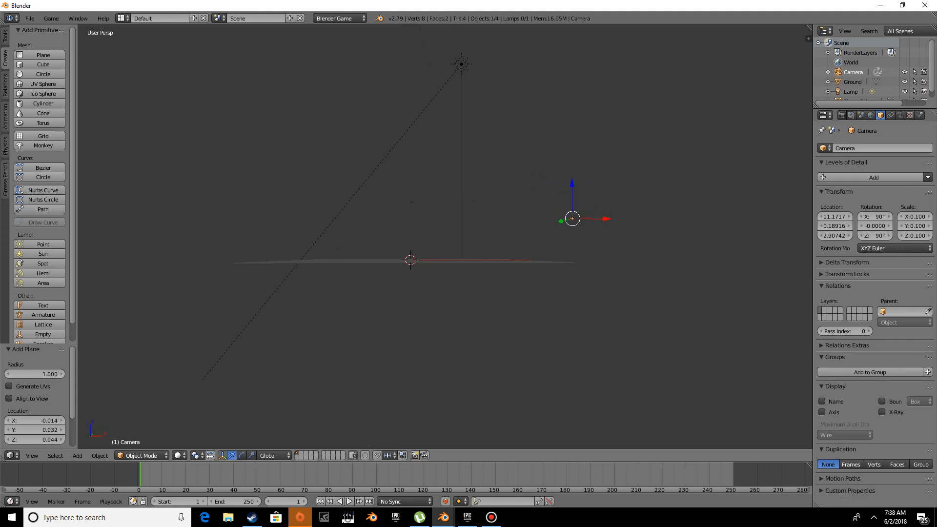
drag(571, 186, 571, 177)
middle_drag(571, 177, 575, 213)
drag(612, 215, 445, 216)
scroll(445, 215, up, 2)
middle_drag(445, 215, 498, 220)
scroll(483, 220, up, 2)
drag(396, 184, 393, 152)
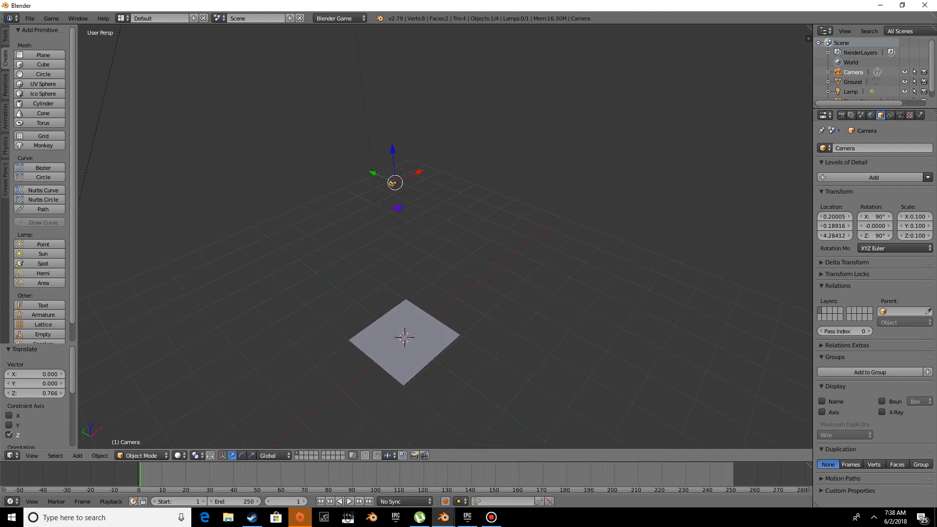
Step: Centre the camera over the purple player plane by moving it along Y and X to about X 0.087, Y -0.012
scroll(438, 141, up, 2)
middle_drag(393, 152, 489, 131)
drag(463, 118, 480, 118)
middle_drag(479, 118, 375, 133)
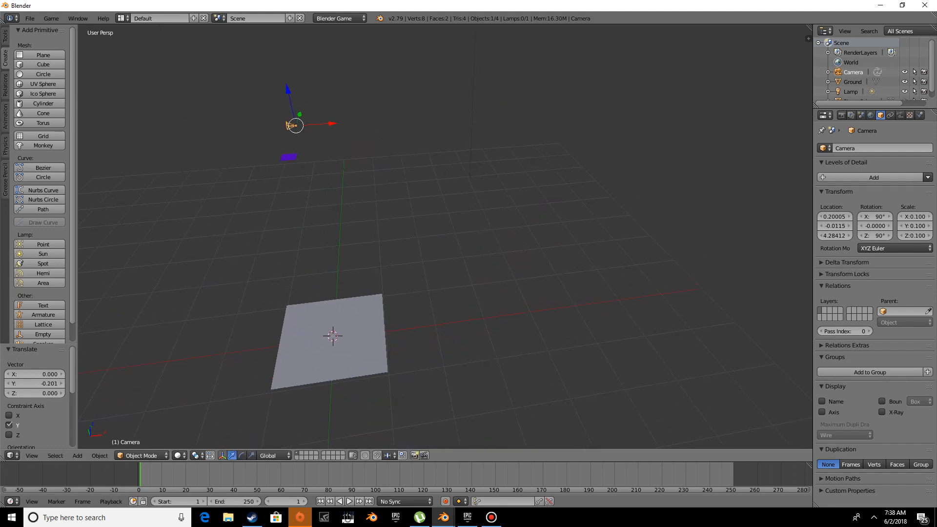
drag(333, 124, 320, 124)
middle_drag(320, 124, 382, 128)
scroll(382, 102, up, 2)
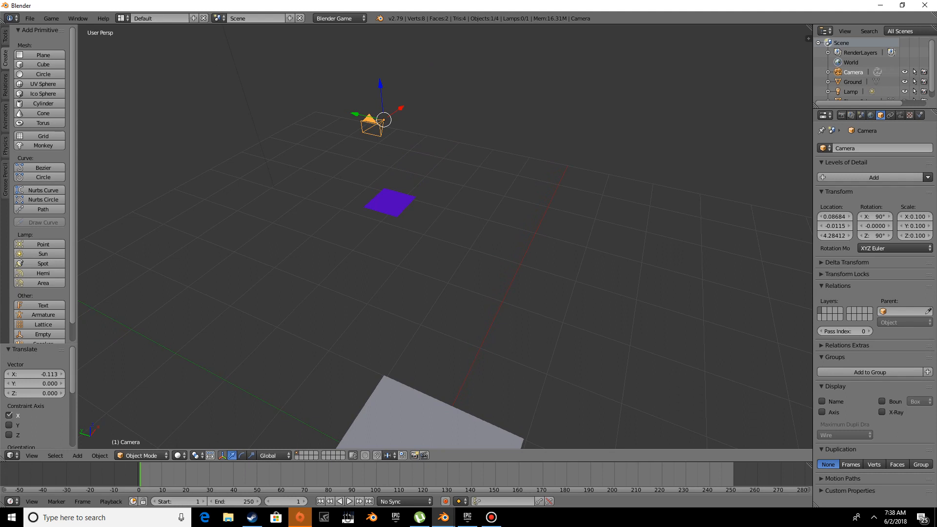
Step: Give the Ground plane a new material with a dark reddish-brown diffuse colour, about R 0.115, G 0.023, B 0.007
scroll(468, 222, down, 10)
middle_drag(468, 222, 447, 239)
right_click(448, 239)
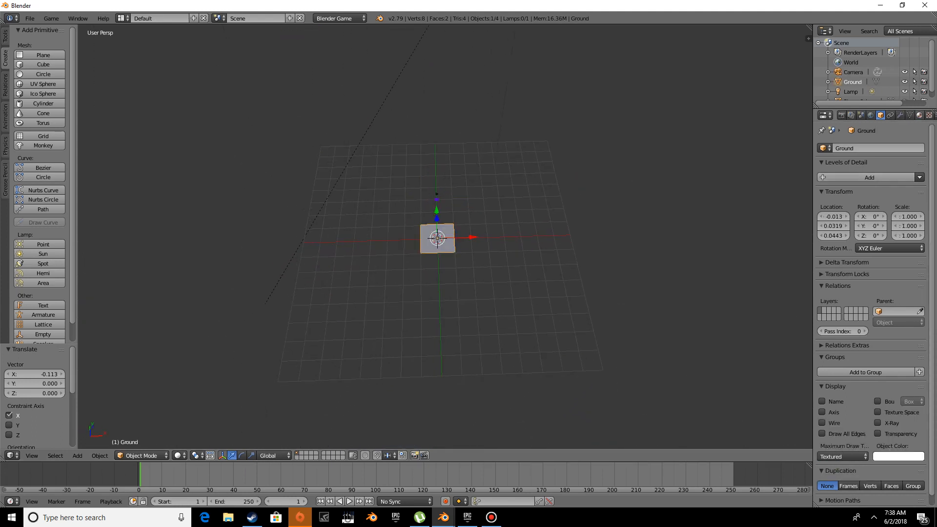
click(919, 115)
click(864, 177)
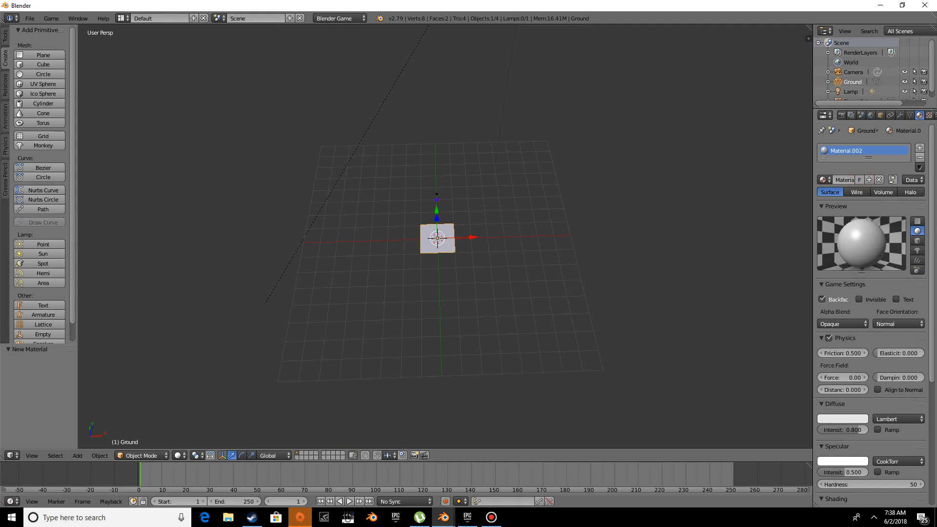
click(839, 419)
drag(813, 317, 810, 351)
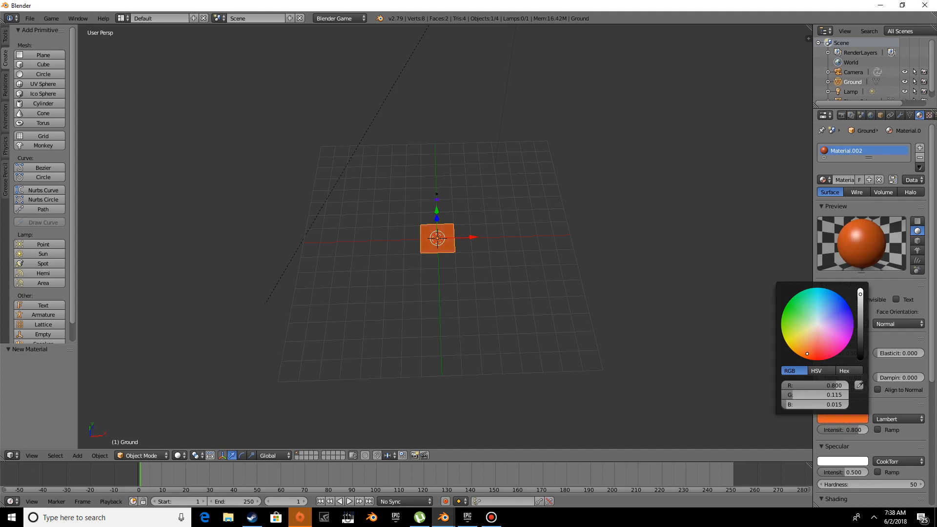
click(861, 330)
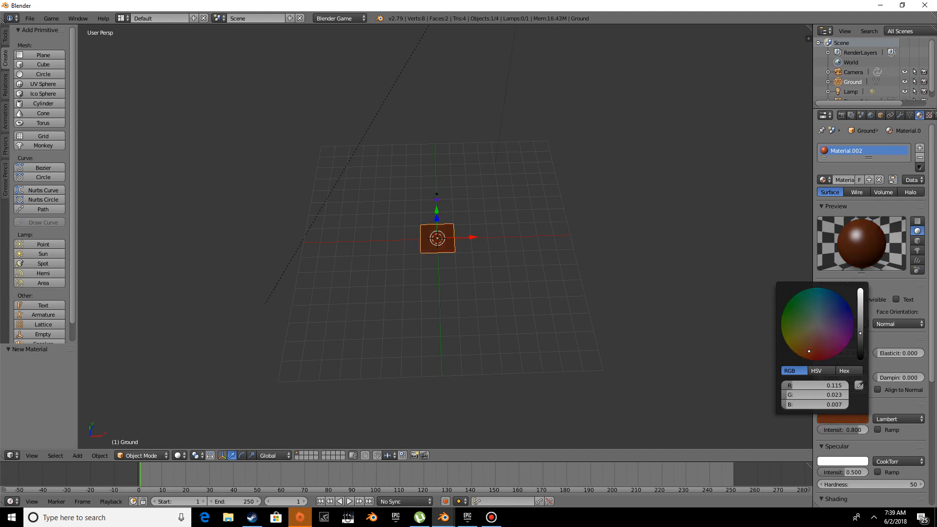
Step: Scale the Ground plane uniformly by 100
scroll(445, 236, up, 2)
text(s100)
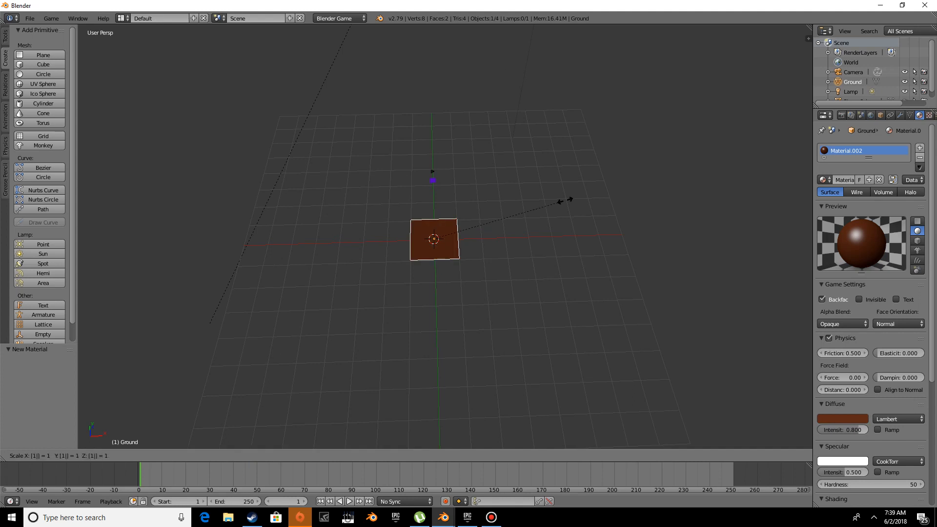
click(566, 200)
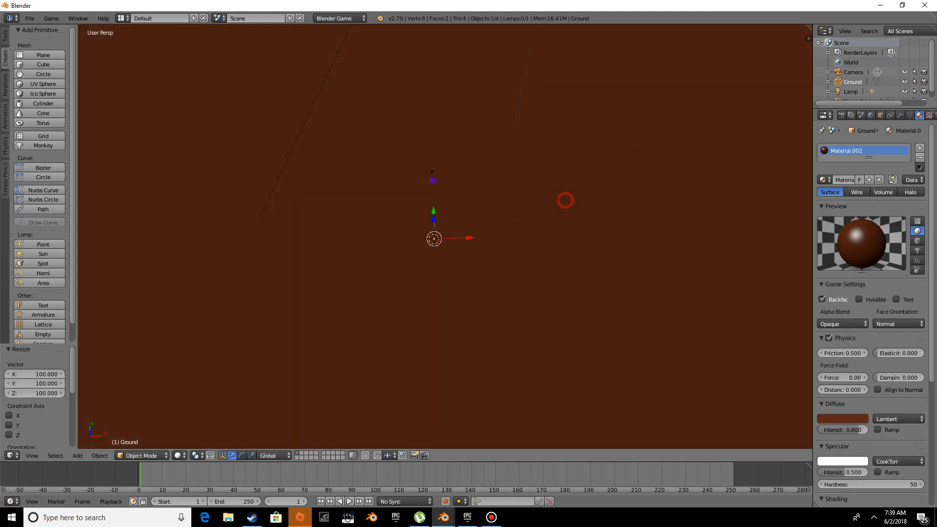
scroll(445, 236, down, 12)
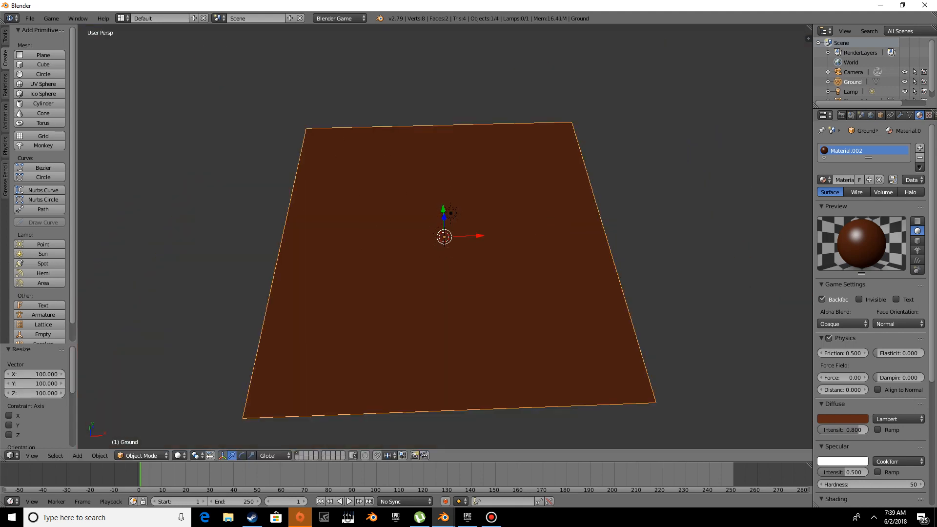
Step: Switch the Ground plane to Edit Mode and subdivide it four times with one cut each
middle_drag(445, 273, 445, 190)
scroll(445, 237, up, 1)
middle_drag(415, 258, 781, 161)
middle_drag(454, 195, 437, 293)
scroll(445, 237, down, 4)
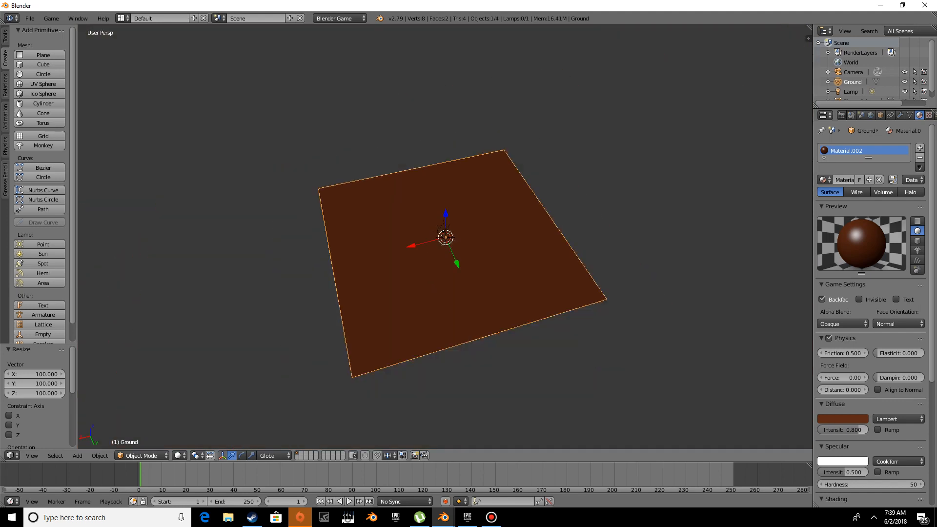
click(141, 455)
click(142, 433)
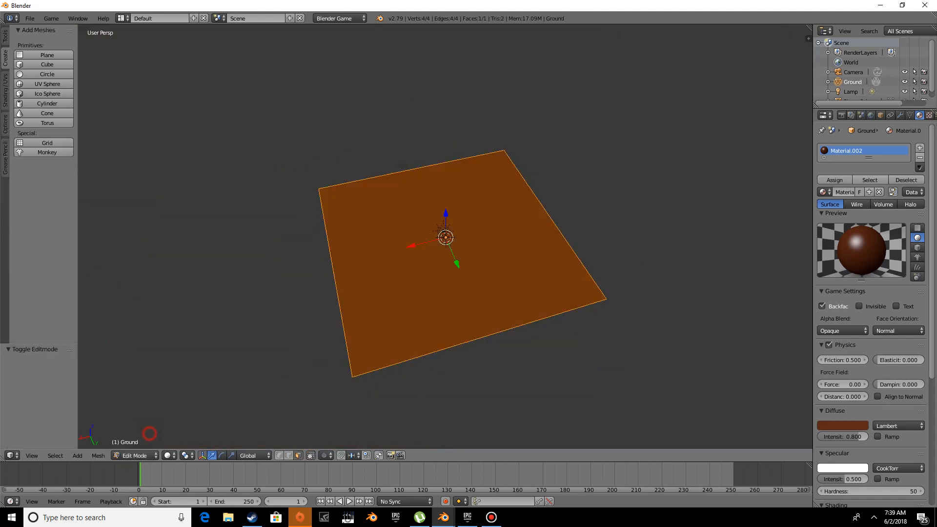
middle_drag(445, 274, 429, 244)
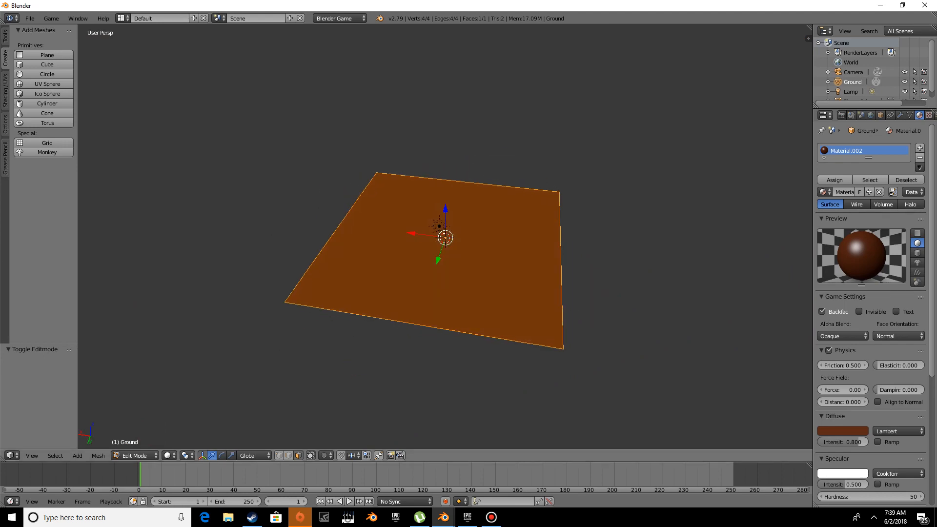
click(5, 35)
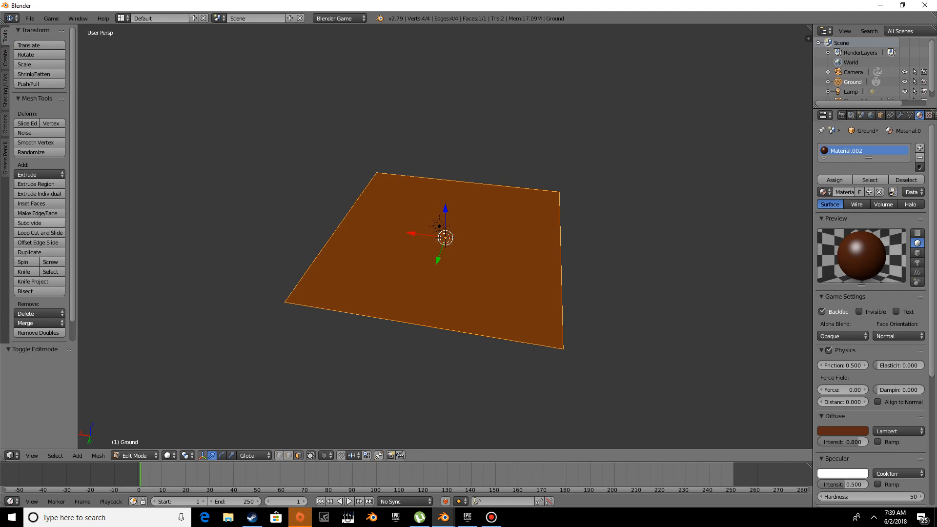
click(48, 225)
click(48, 225)
click(48, 226)
click(48, 225)
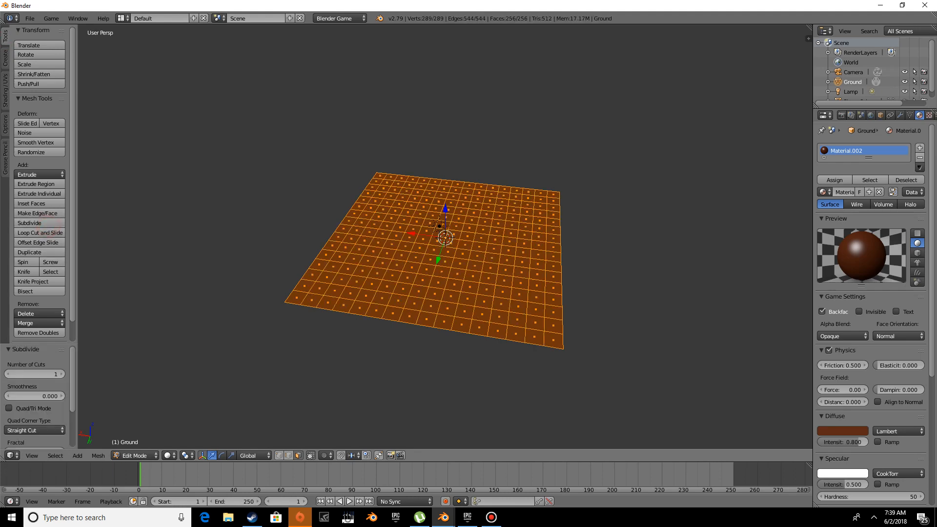
Step: Shape bumps near one Ground edge by moving three separate faces along Z by about 3.0, -1.6 and 3.2
scroll(312, 254, up, 4)
middle_drag(313, 254, 390, 210)
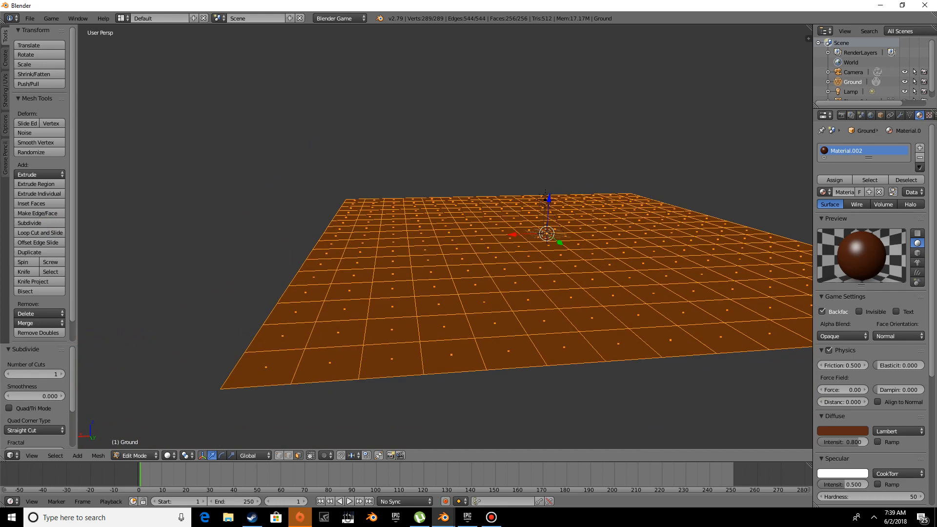
right_click(392, 329)
middle_drag(392, 329, 500, 328)
drag(509, 270, 508, 259)
middle_drag(508, 259, 337, 308)
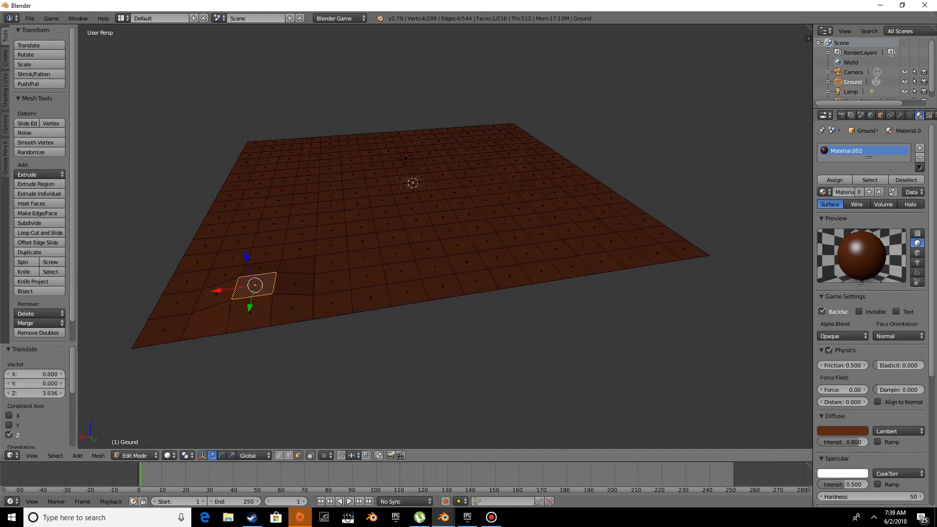
right_click(359, 277)
drag(365, 261, 365, 265)
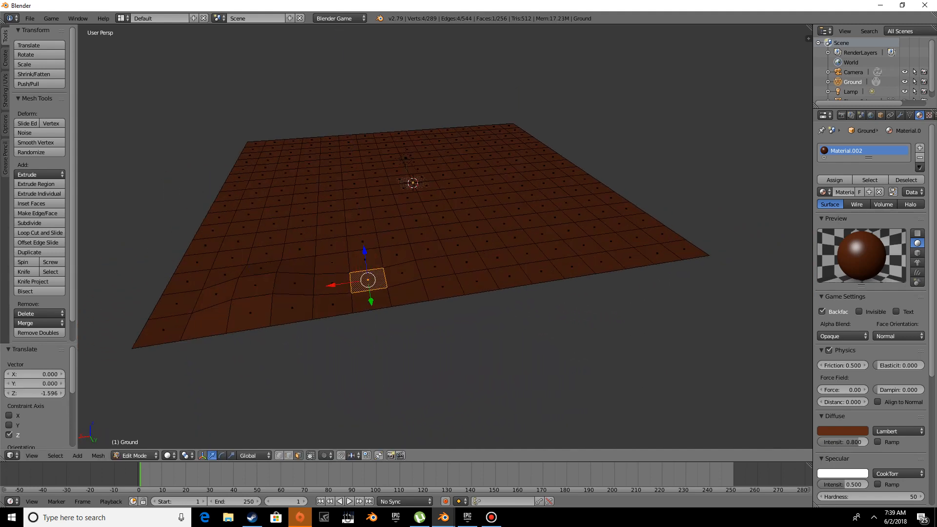
right_click(452, 265)
drag(464, 250, 465, 244)
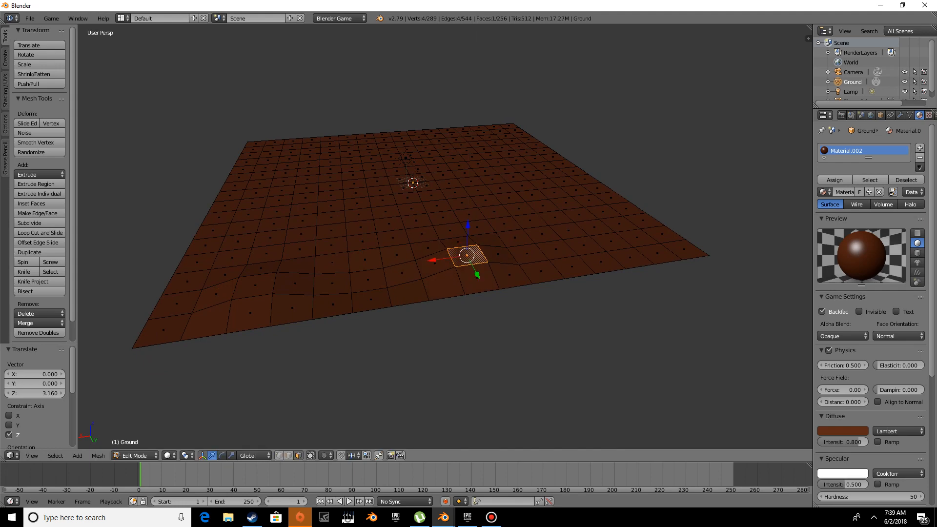
Step: Lower two more faces of the Ground mesh along Z by about 1.0 and 0.4
middle_drag(465, 244, 509, 245)
right_click(444, 228)
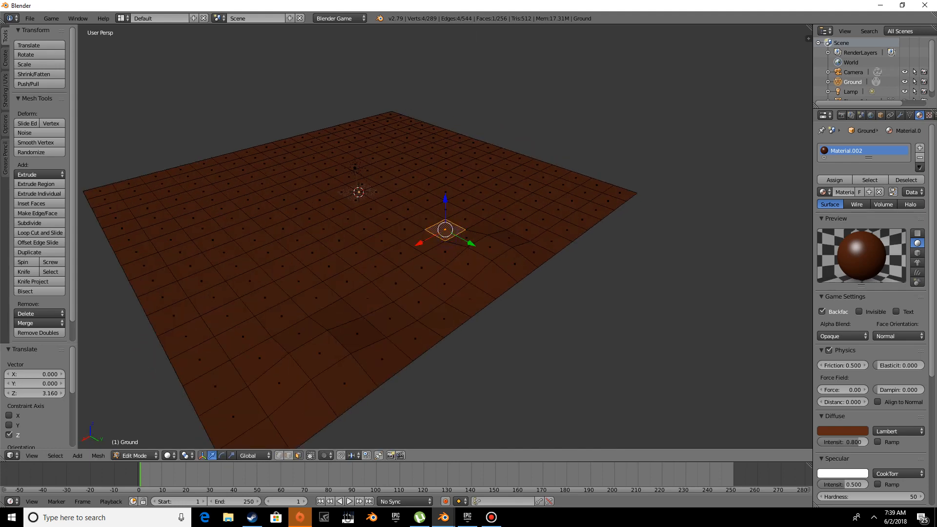
drag(446, 218, 446, 222)
middle_drag(447, 224, 509, 223)
right_click(373, 267)
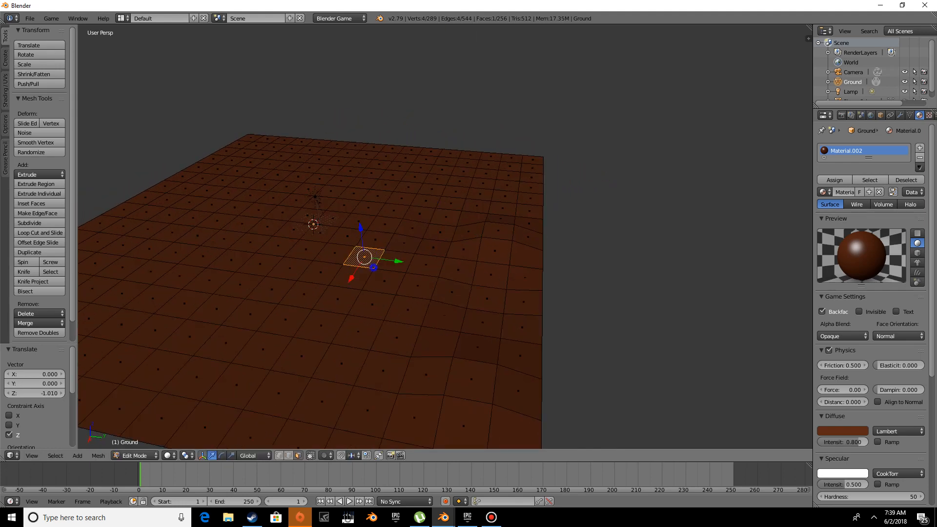
drag(361, 229, 361, 234)
middle_drag(362, 235, 480, 248)
Step: Raise two faces near the next corner of the Ground mesh by about 4.8 and 4.3 along Z
right_click(450, 189)
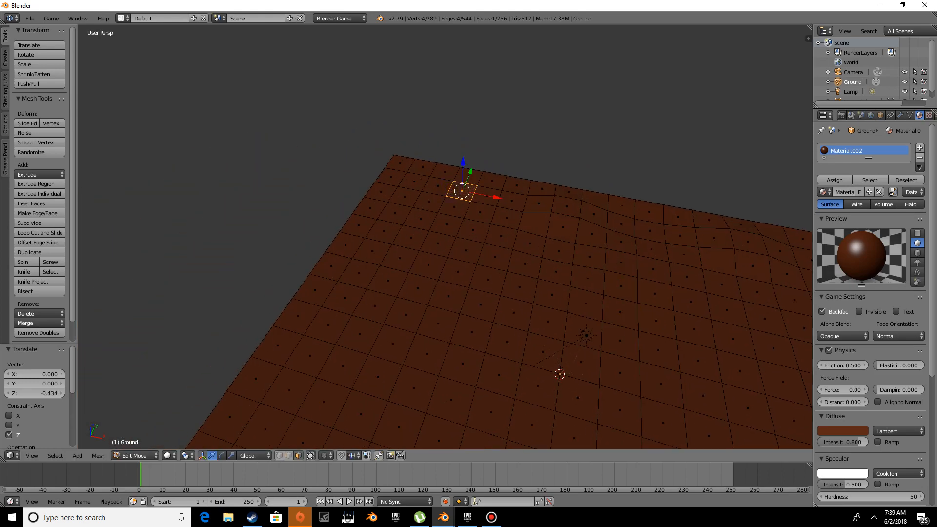
drag(462, 162, 463, 152)
middle_drag(462, 169, 416, 174)
right_click(427, 204)
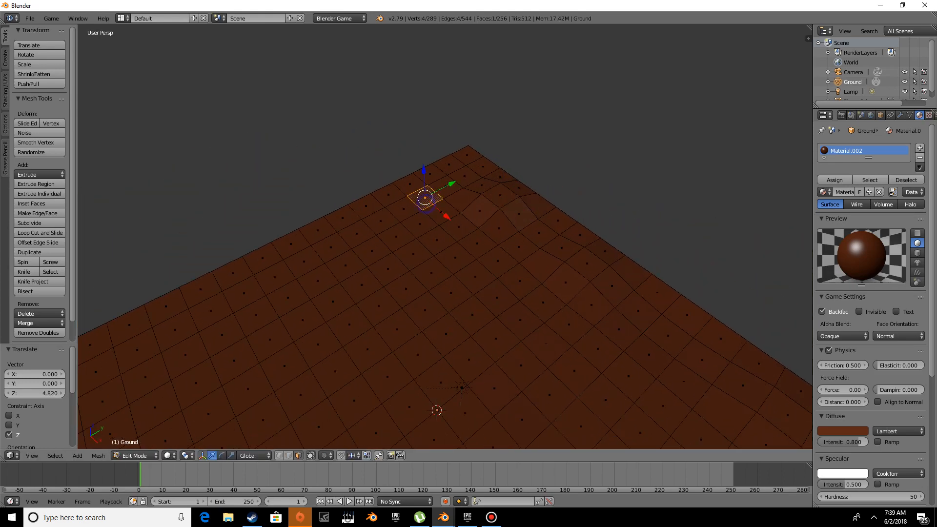
drag(424, 176, 423, 169)
middle_drag(424, 171, 373, 181)
Step: Raise four more separate faces along the border of the Ground mesh to continue the hilly rim
right_click(460, 223)
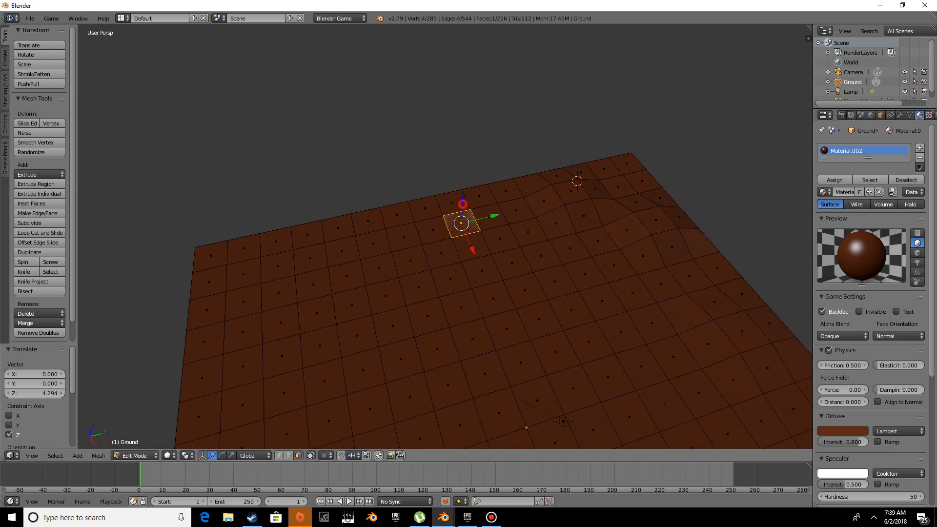
drag(462, 204, 462, 200)
middle_drag(463, 200, 431, 201)
right_click(495, 206)
drag(499, 193, 499, 186)
shift+middle_drag(499, 187, 589, 180)
right_click(464, 193)
drag(464, 182, 463, 176)
middle_drag(463, 177, 432, 184)
right_click(388, 193)
drag(386, 185, 382, 176)
shift+middle_drag(381, 176, 525, 175)
right_click(508, 196)
right_click(505, 189)
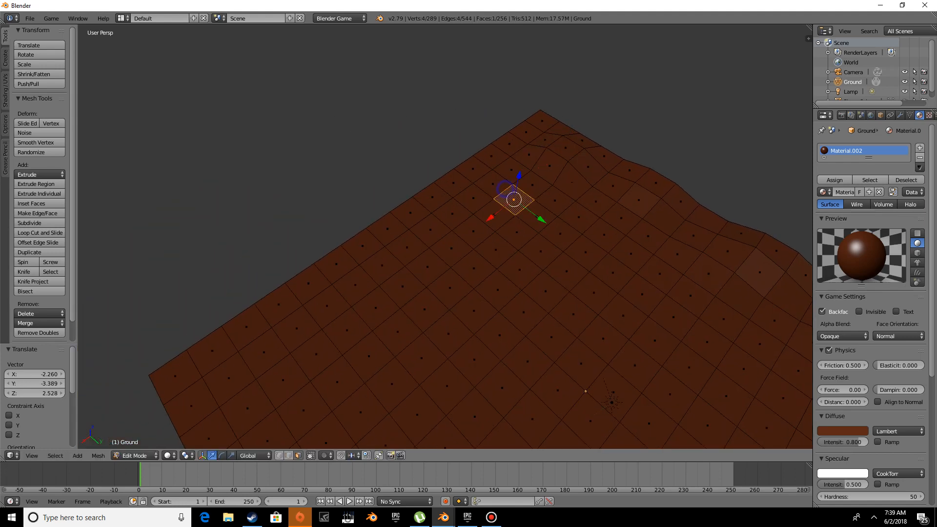
Step: Raise three further border faces of the Ground mesh, the last two by about 4.6 and 5.3 along Z
right_click(473, 171)
drag(472, 169, 475, 159)
middle_drag(474, 158, 525, 139)
right_click(495, 196)
drag(493, 180, 495, 172)
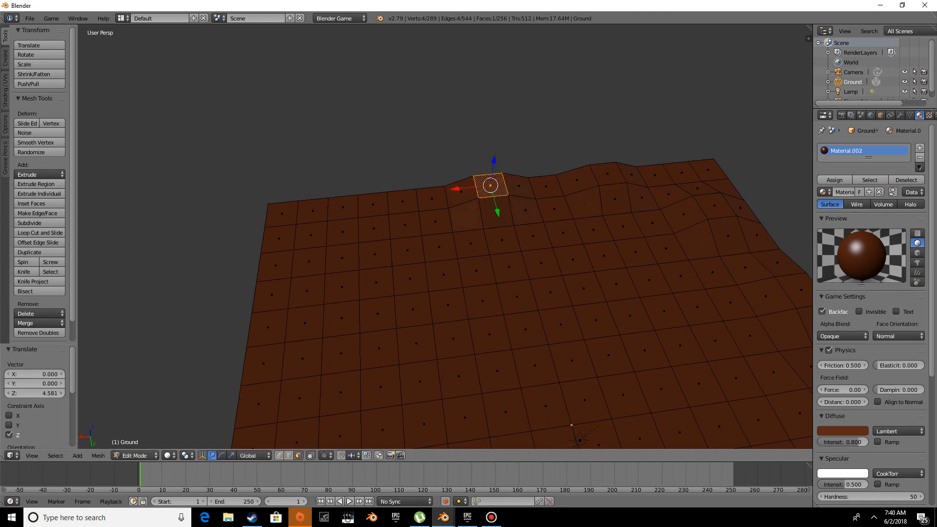
shift+middle_drag(488, 171, 589, 168)
right_click(438, 212)
drag(438, 183, 438, 173)
Step: Lower a face on the outer edge of the Ground by about 2.75 along Z and return to Object Mode
middle_drag(438, 173, 361, 181)
right_click(351, 206)
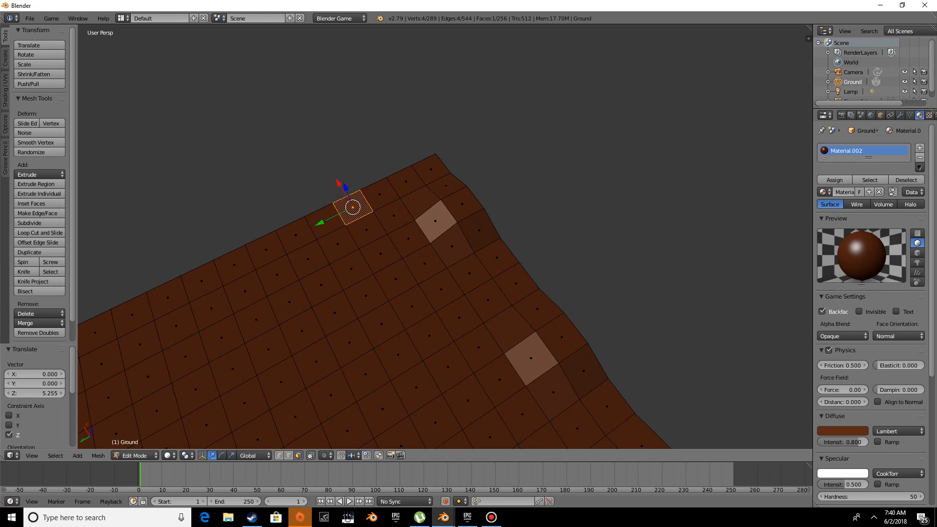
drag(345, 187, 348, 192)
middle_drag(347, 193, 296, 271)
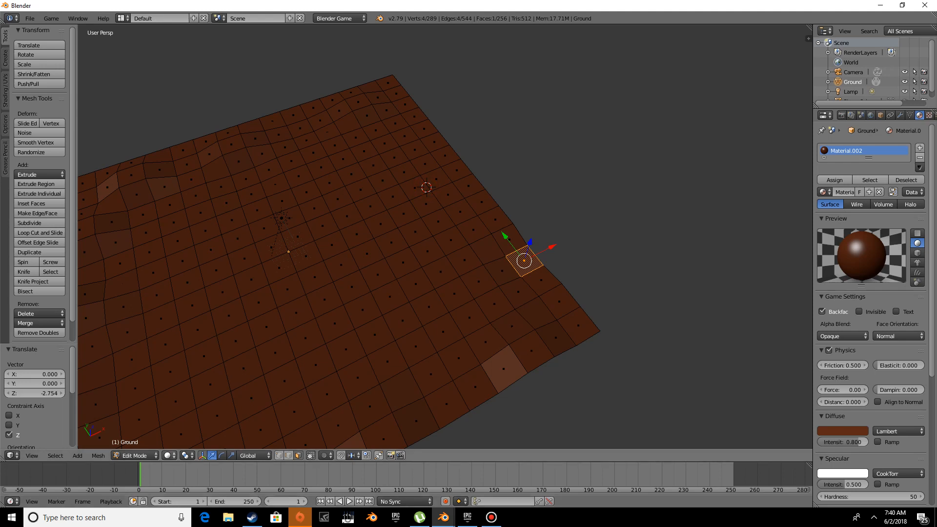
click(137, 455)
click(142, 443)
scroll(445, 237, down, 3)
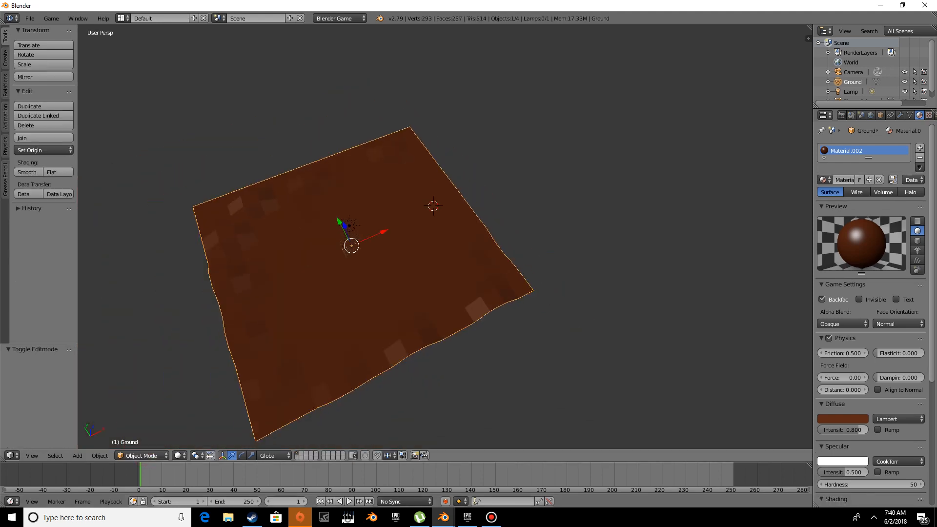
Step: Add a new plane on the Ground and move it about 49.25 along X, past the terrain's edge
click(423, 223)
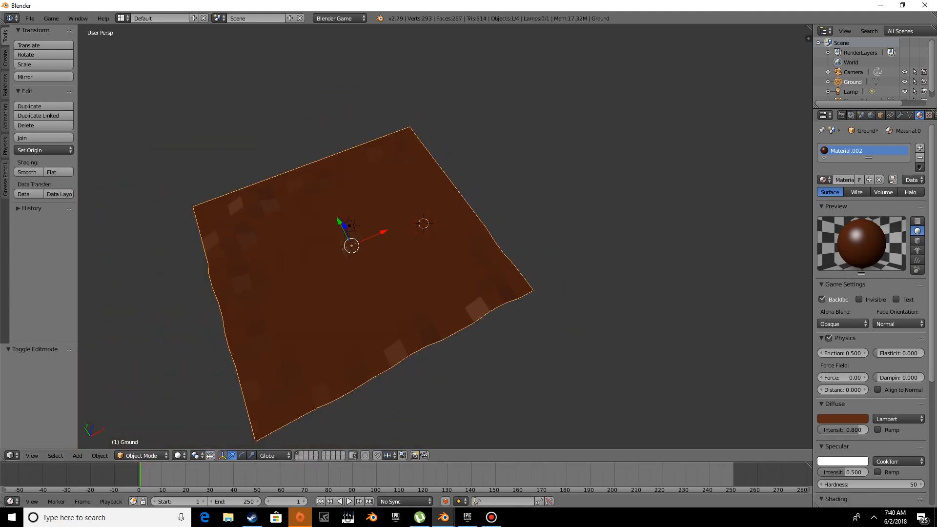
click(5, 57)
click(37, 54)
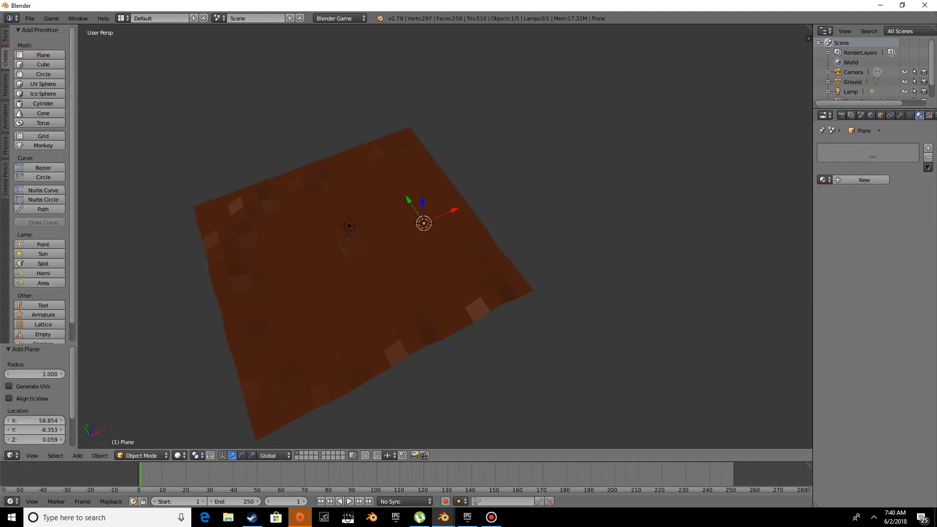
drag(453, 209, 452, 206)
drag(506, 187, 505, 187)
scroll(505, 188, up, 5)
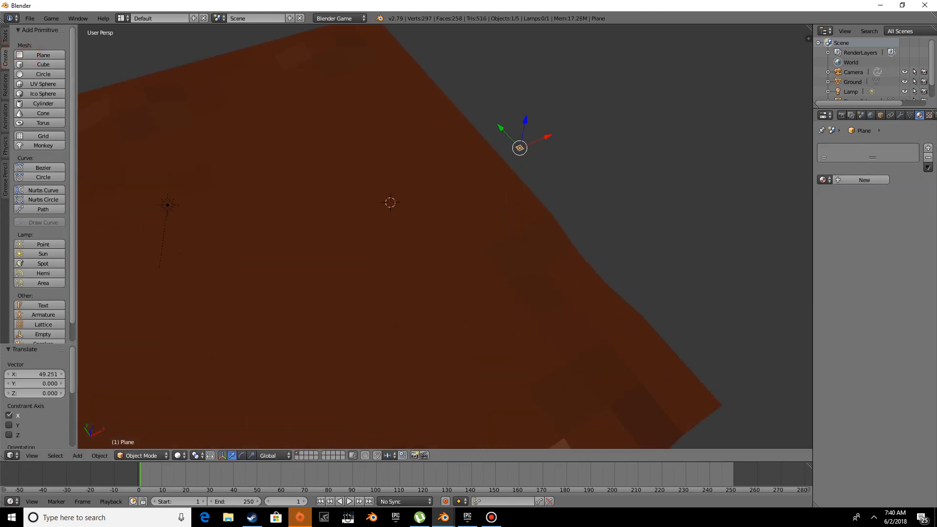
shift+middle_drag(505, 188, 432, 221)
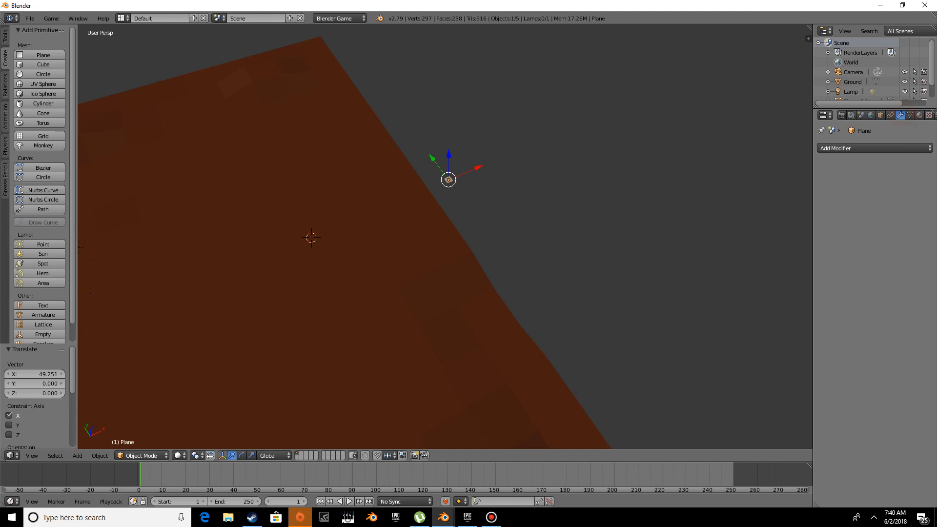
Step: Add an Ocean modifier to the new plane at the Ground's edge
click(874, 147)
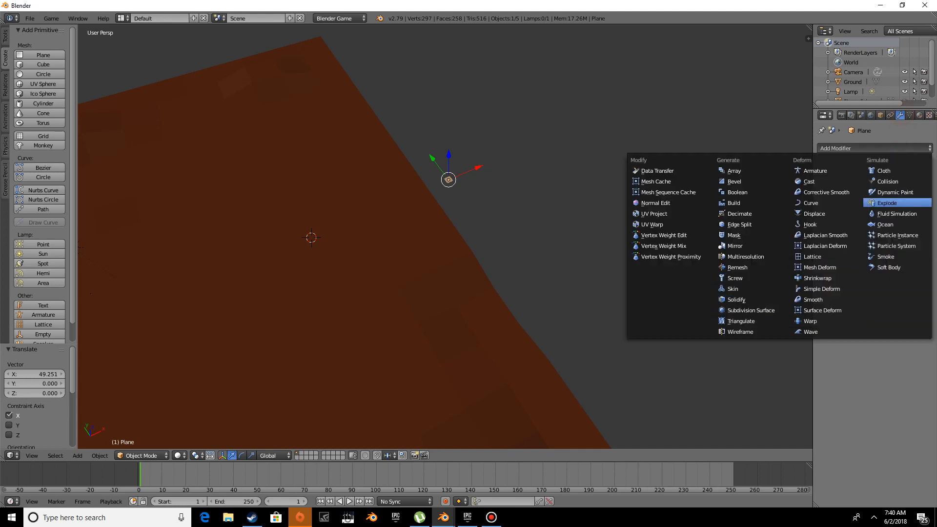
click(884, 224)
middle_drag(440, 292, 385, 267)
Step: Scale the ocean plane uniformly by a factor of 4
text(s)
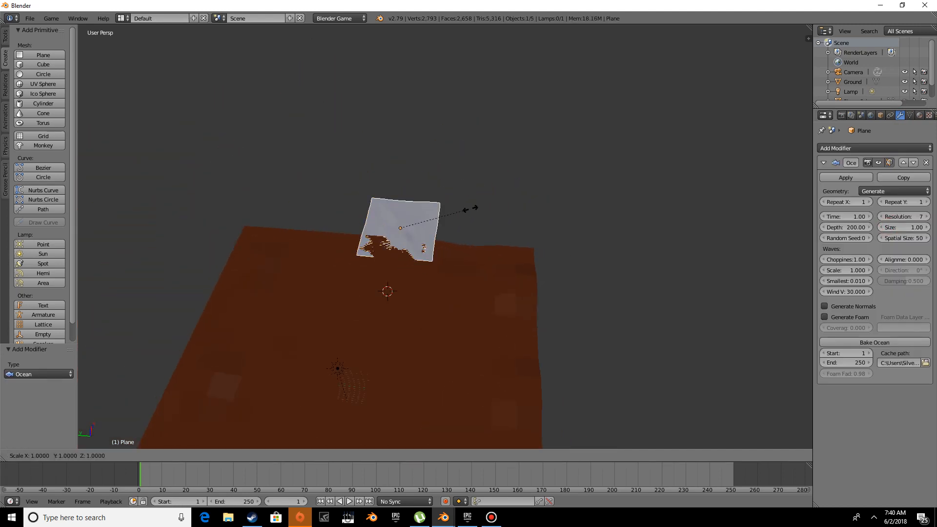
text(10)
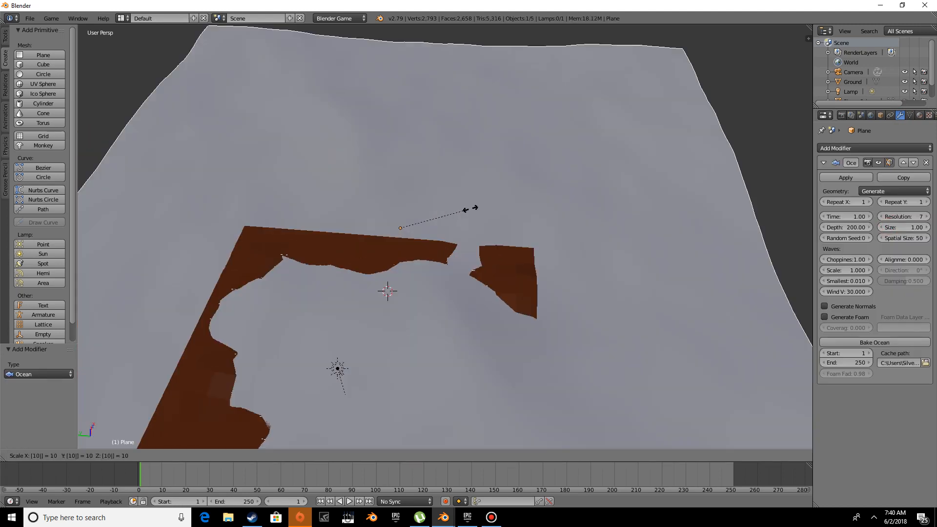
key(BackSpace)
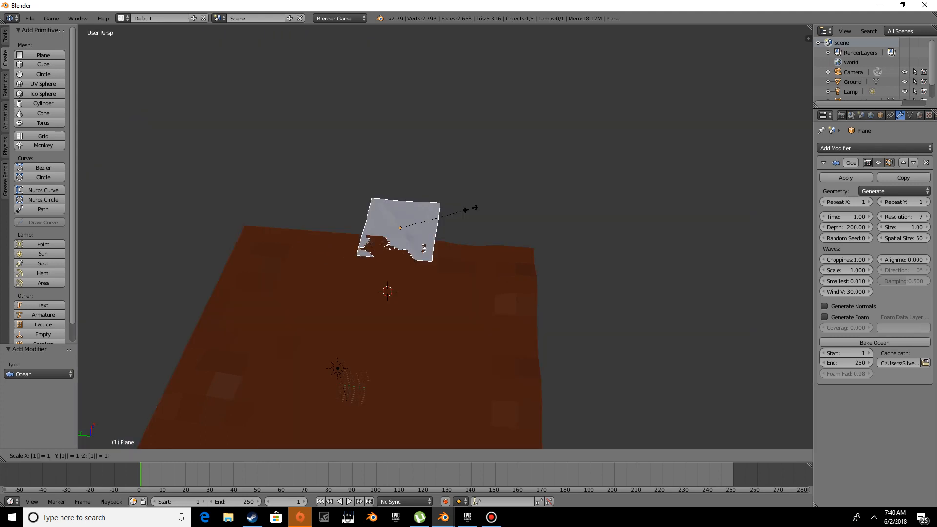
text(5)
key(BackSpace)
text(5)
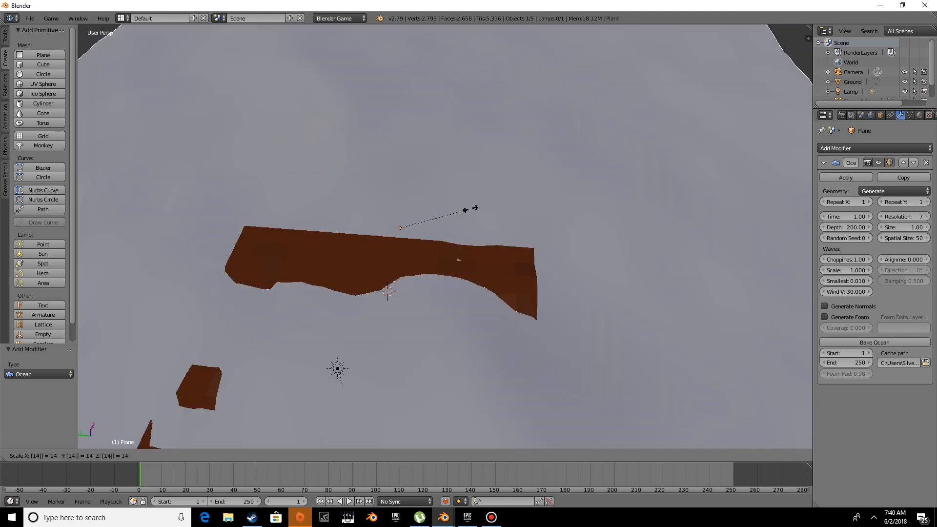
key(BackSpace)
text(5)
key(BackSpace)
text(2)
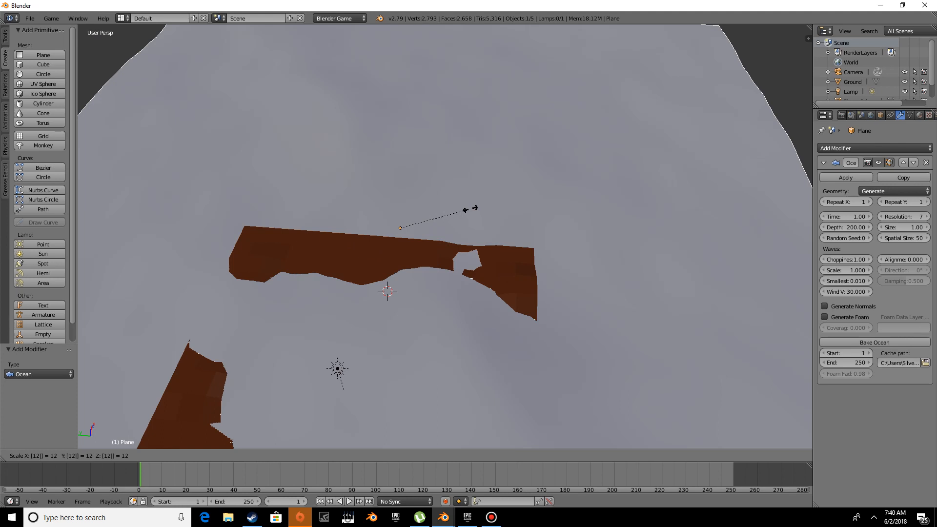
key(BackSpace)
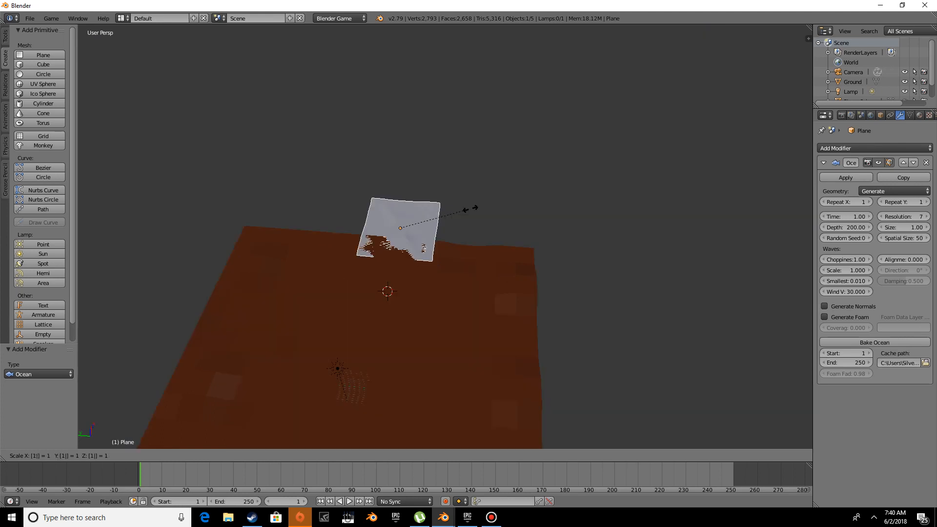
text(1)
key(BackSpace)
key(BackSpace)
text(2)
key(BackSpace)
text(3)
key(BackSpace)
text(4)
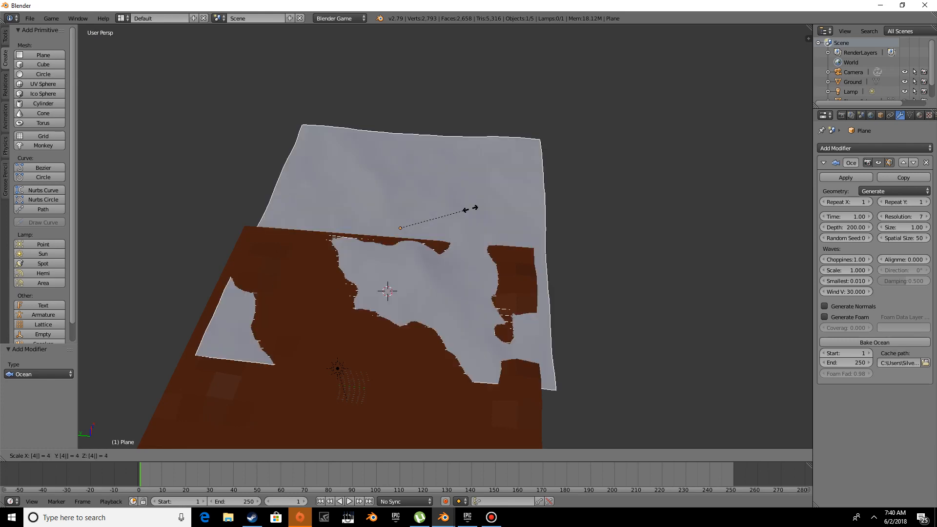
key(Return)
Step: Lower the ocean plane along Z so it lies beneath the Ground's surface
scroll(471, 209, up, 3)
middle_drag(471, 209, 429, 273)
key(g)
key(z)
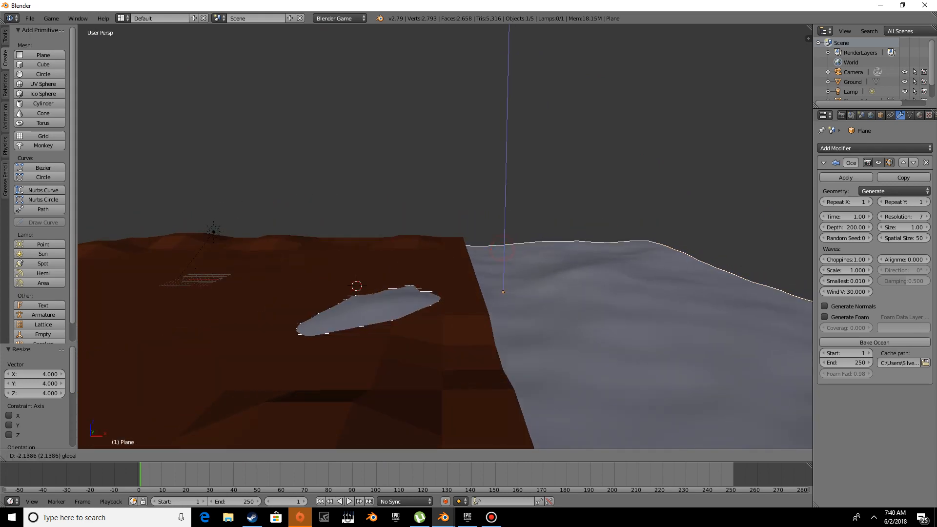
drag(504, 268, 505, 263)
middle_drag(504, 262, 235, 195)
Step: Slide the ocean plane along X until its near edge meets the edge of the Ground
drag(350, 277, 689, 249)
middle_drag(689, 249, 244, 420)
drag(398, 182, 383, 182)
middle_drag(383, 182, 259, 150)
Step: Raise the ocean plane by about 1.7 along Z
drag(619, 230, 620, 224)
middle_drag(619, 224, 651, 242)
scroll(445, 237, down, 5)
middle_drag(445, 237, 616, 251)
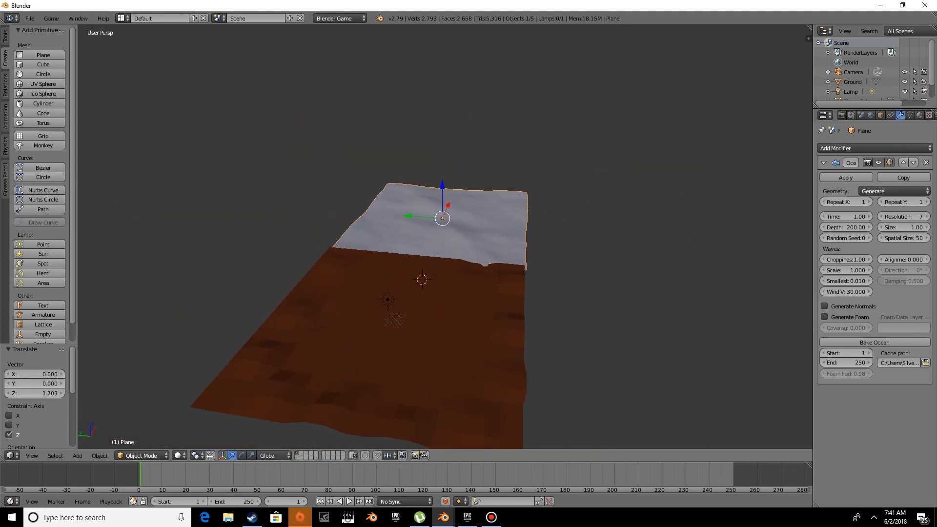
Step: Select the Ground and switch it to Sculpt Mode
scroll(445, 237, up, 5)
shift+middle_drag(445, 237, 337, 154)
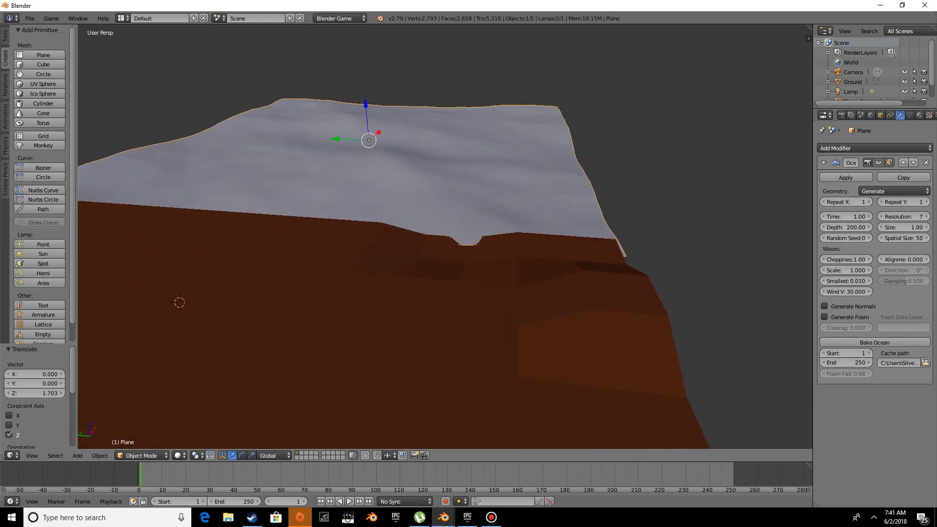
middle_drag(445, 237, 325, 246)
scroll(446, 237, down, 4)
scroll(445, 237, up, 4)
shift+middle_drag(445, 236, 462, 326)
scroll(434, 288, up, 3)
right_click(462, 326)
scroll(462, 326, down, 4)
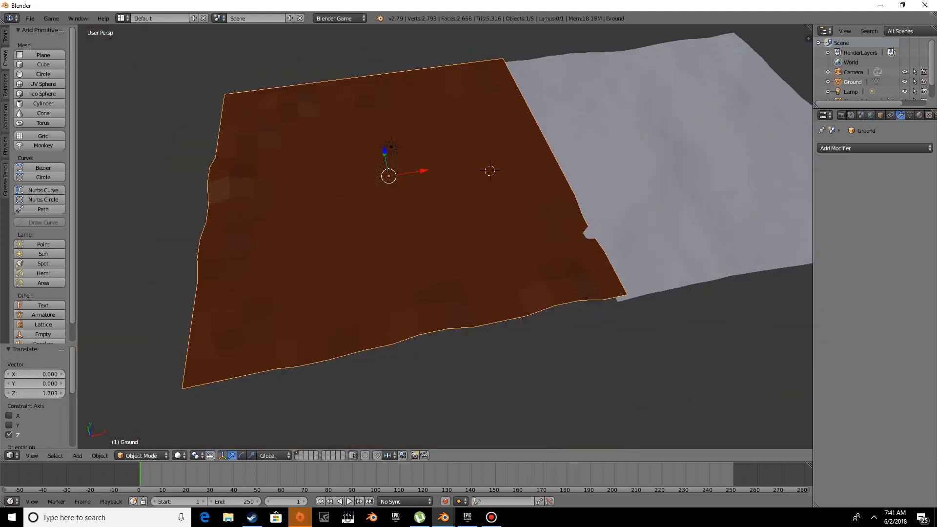
click(146, 455)
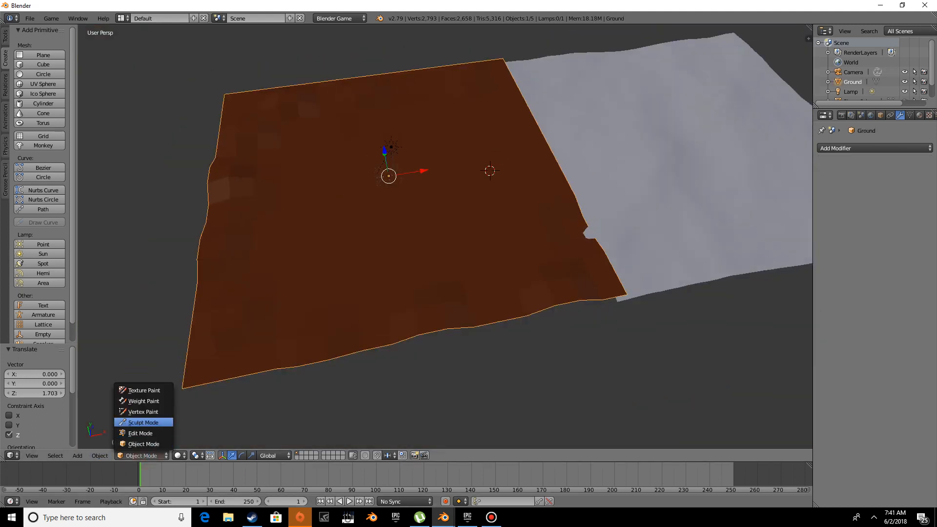
click(154, 420)
Step: Set the sculpt brush strength to 0.253
mouse_move(466, 194)
middle_down()
mouse_move(422, 196)
mouse_move(445, 210)
mouse_move(279, 221)
middle_up()
scroll(423, 196, down, 2)
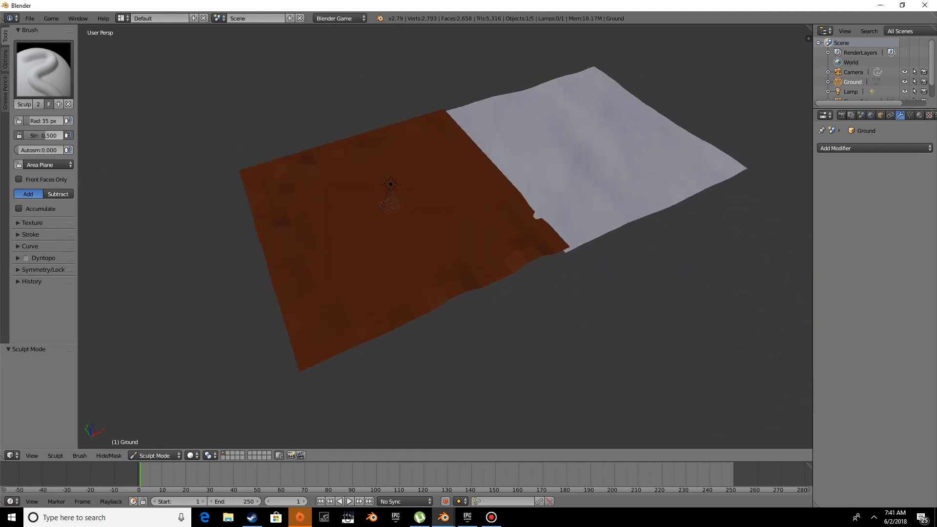
drag(49, 135, 39, 135)
middle_drag(292, 186, 308, 194)
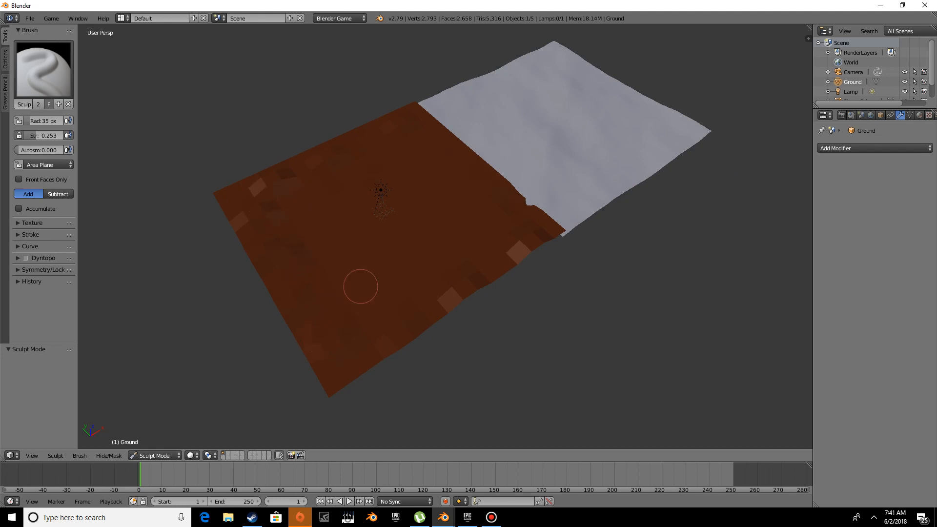
middle_drag(360, 283, 506, 234)
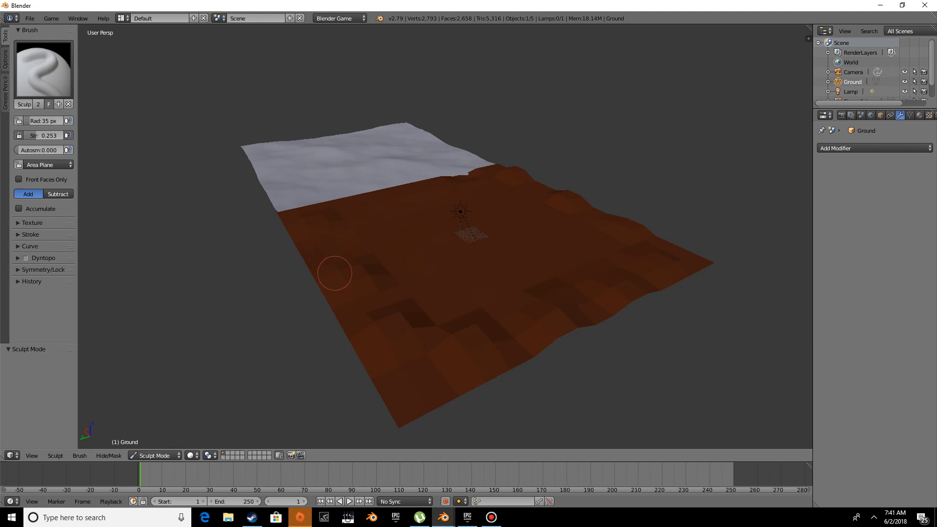
mouse_move(463, 359)
middle_down()
mouse_move(575, 324)
mouse_move(366, 372)
middle_up()
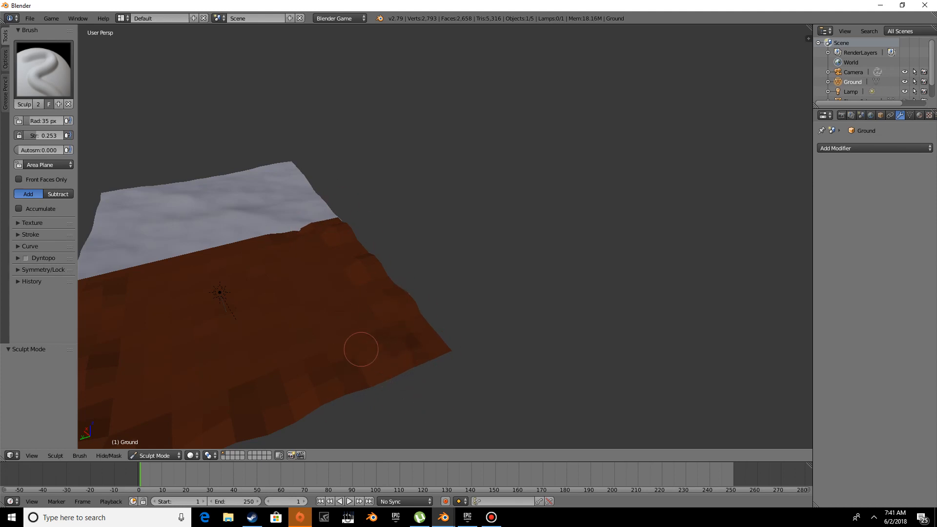
middle_drag(356, 345, 426, 322)
Step: Set the sculpt brush to Subtract and carve a few short strokes into the middle of the Ground
click(50, 194)
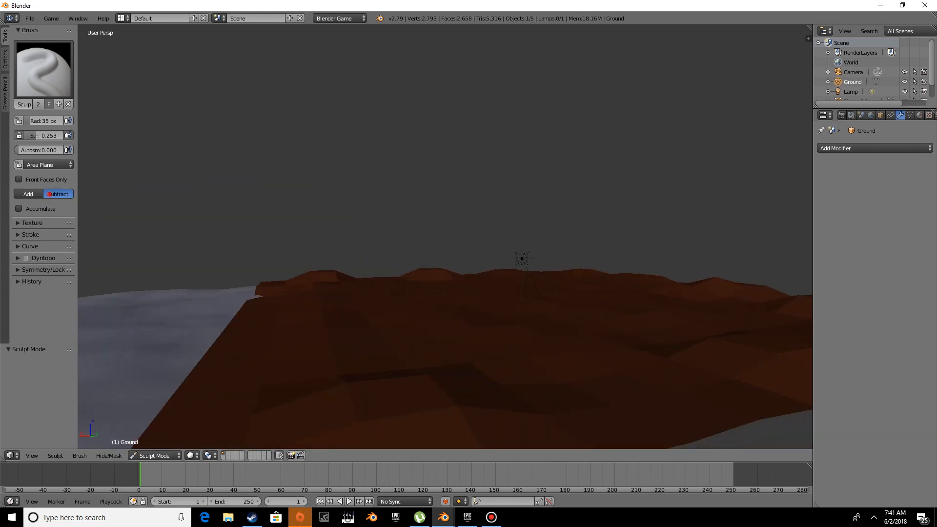
middle_drag(466, 235, 423, 255)
click(385, 418)
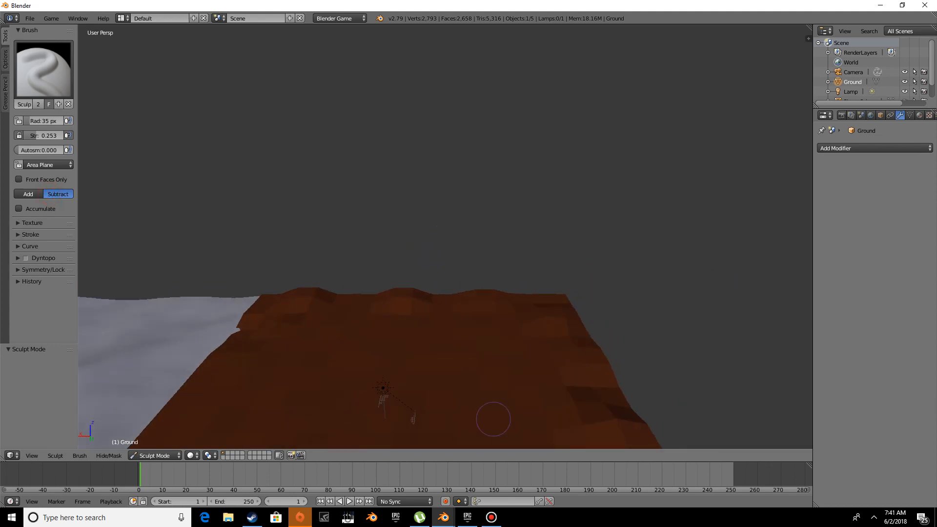
drag(388, 402, 372, 423)
shift+middle_drag(431, 383, 516, 339)
click(483, 361)
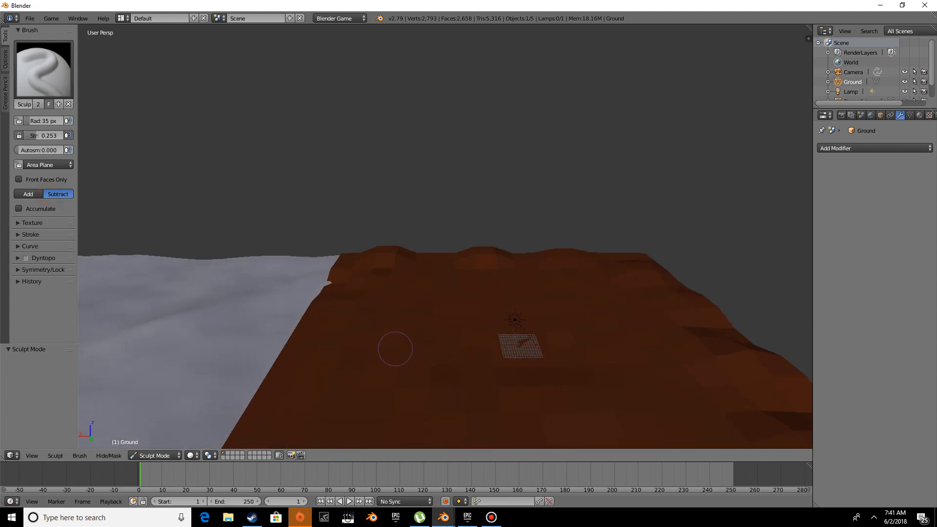
middle_drag(438, 335, 443, 328)
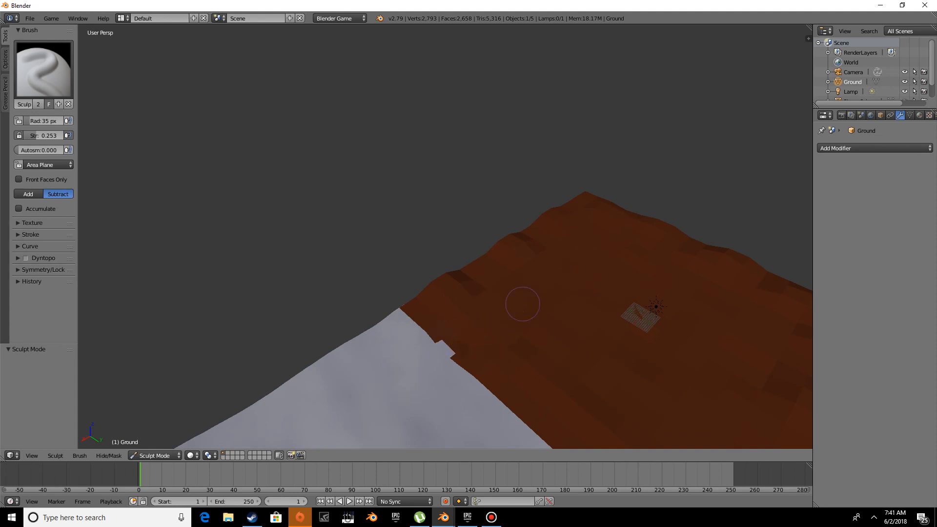
scroll(536, 302, down, 10)
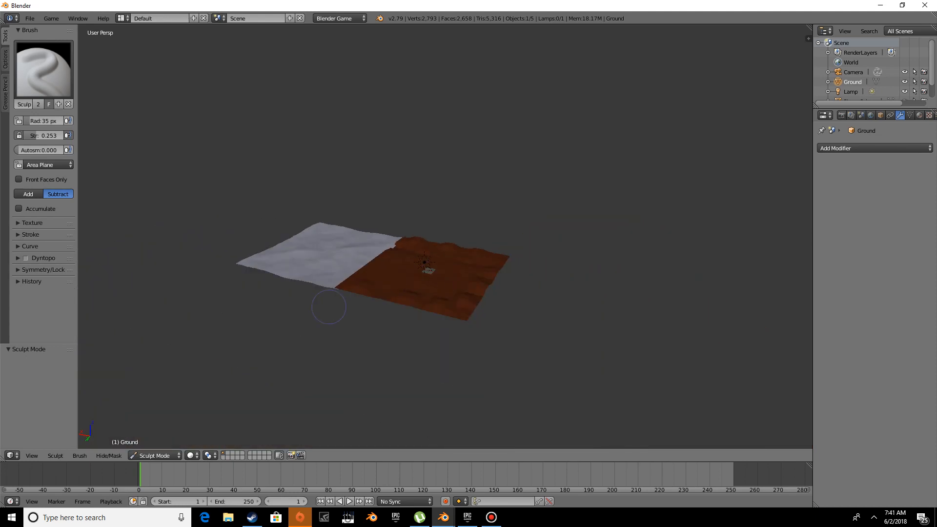
middle_drag(327, 313, 393, 273)
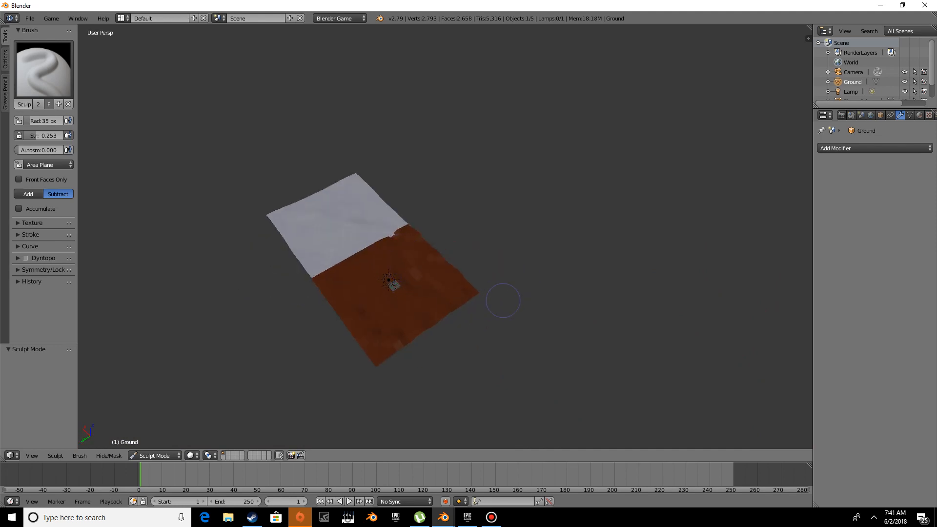
middle_drag(503, 301, 439, 315)
scroll(438, 272, up, 6)
middle_drag(437, 272, 518, 232)
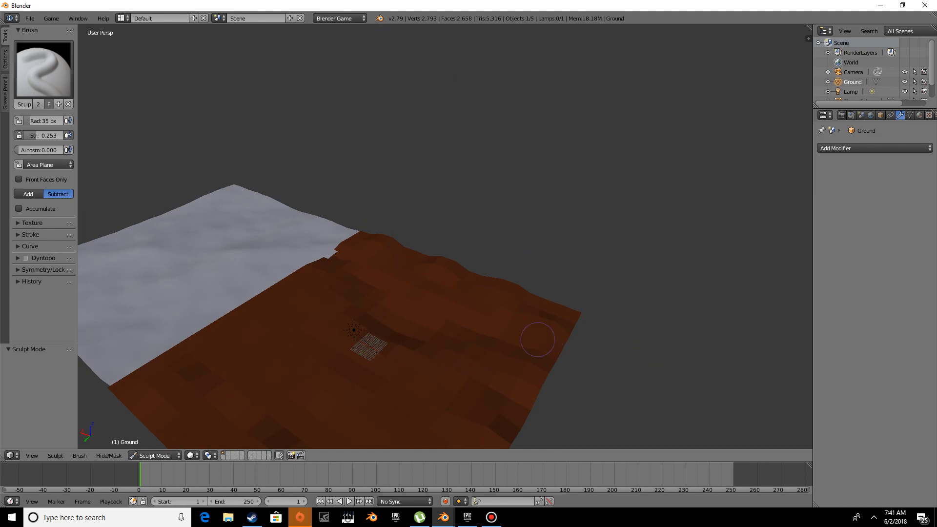
middle_drag(565, 305, 366, 408)
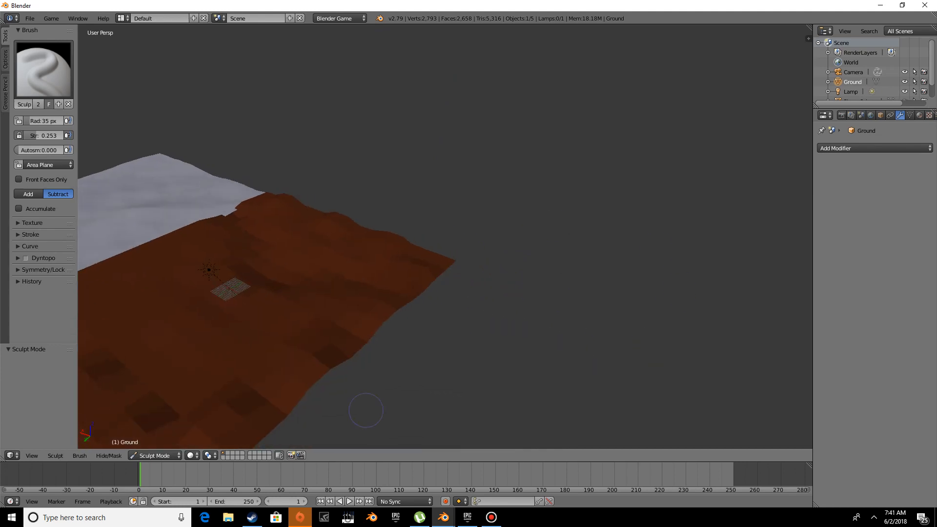
Step: Set the sculpt brush back to Add and put the Ground in Edit Mode
click(35, 192)
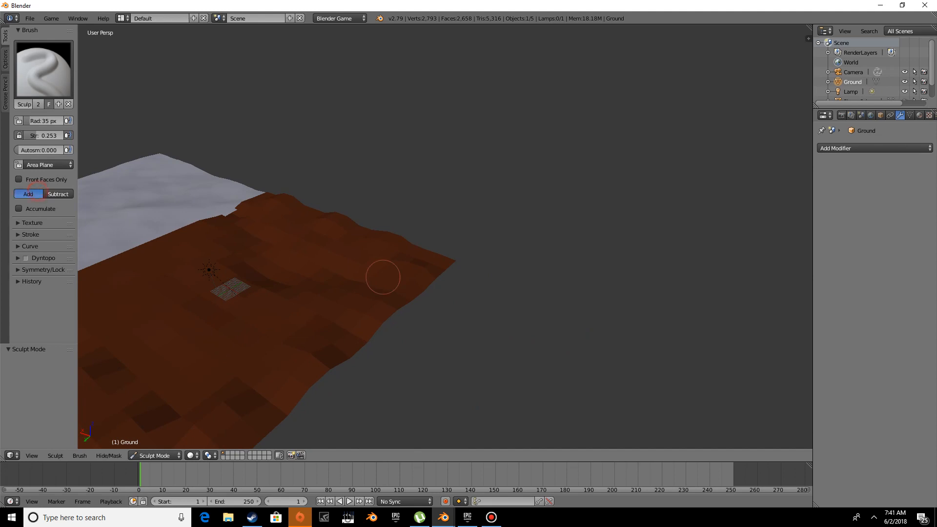
middle_drag(383, 274, 383, 279)
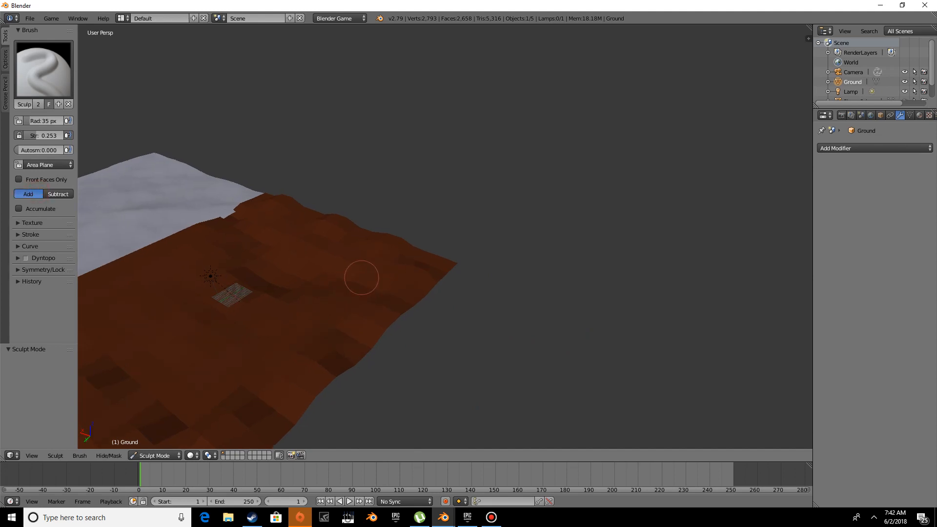
scroll(362, 271, down, 8)
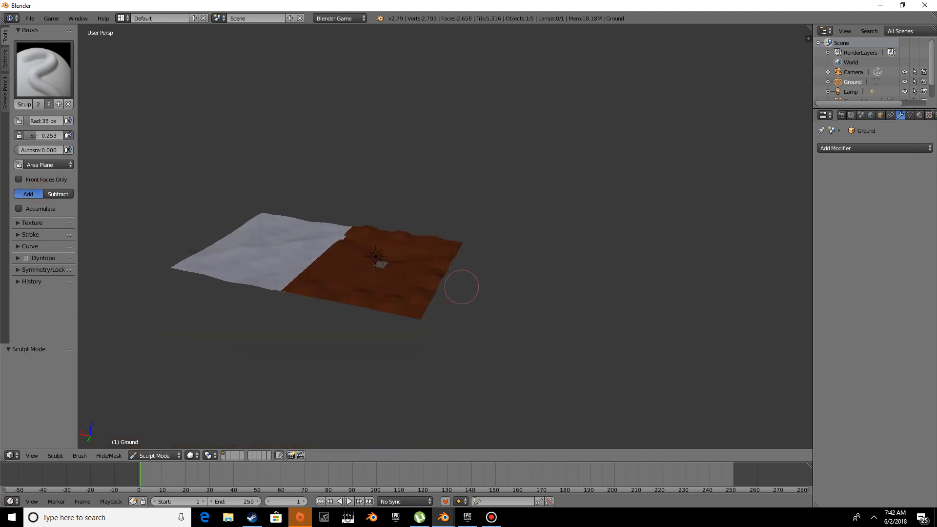
click(154, 456)
click(156, 432)
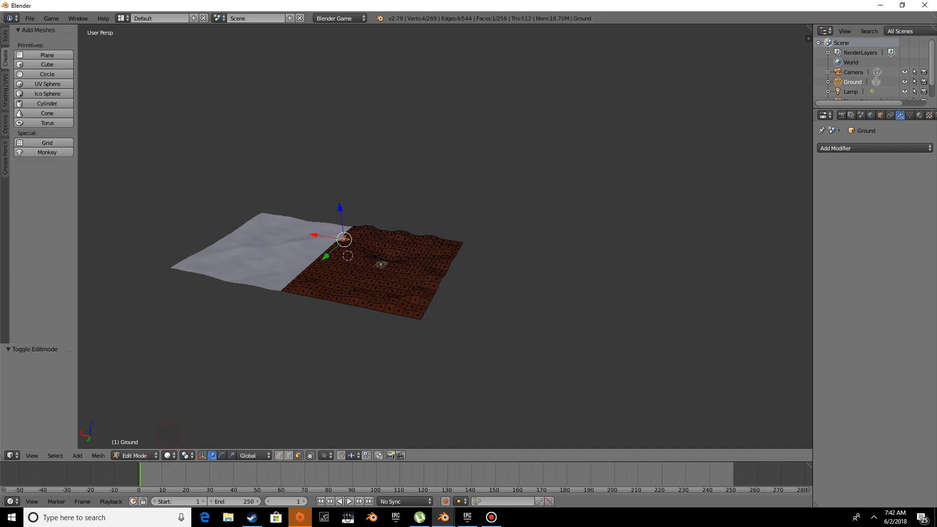
Step: Raise two interior faces of the Ground near its hilly rim, the first by about 2.31 along Z
scroll(371, 274, up, 8)
middle_drag(420, 288, 456, 286)
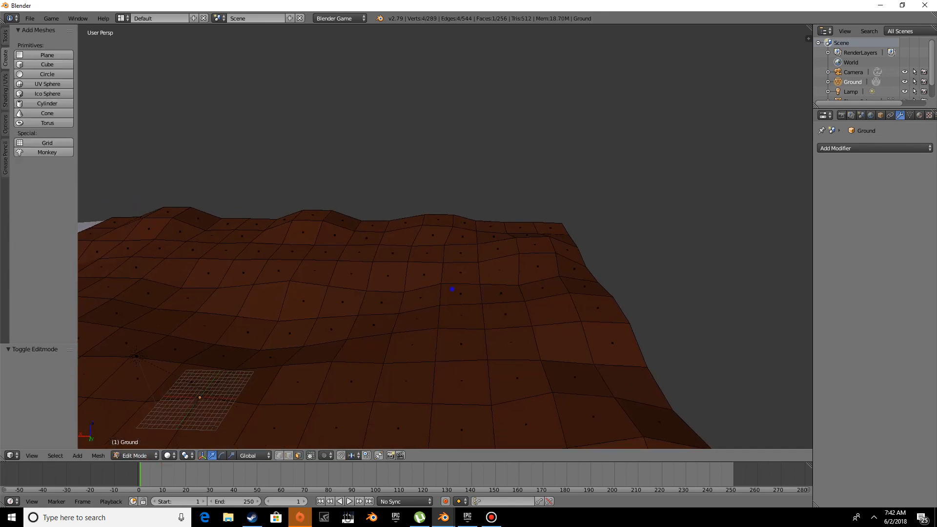
right_click(460, 294)
drag(462, 264, 461, 257)
middle_drag(461, 256, 426, 292)
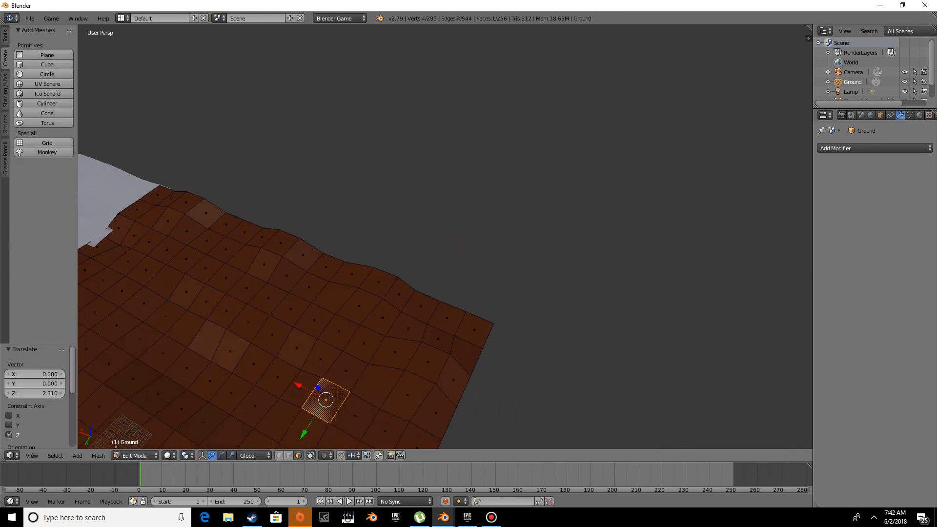
right_click(320, 359)
drag(313, 347, 309, 336)
Step: Shift three more interior Ground faces, moving the last by about -1.23 in X, -3.95 in Y and 3.92 in Z
shift+middle_drag(308, 335, 481, 143)
scroll(459, 149, down, 5)
right_click(464, 283)
drag(462, 274, 462, 267)
middle_drag(462, 267, 502, 268)
right_click(410, 293)
drag(407, 272, 407, 273)
right_click(467, 294)
drag(467, 292, 469, 284)
middle_drag(468, 283, 510, 273)
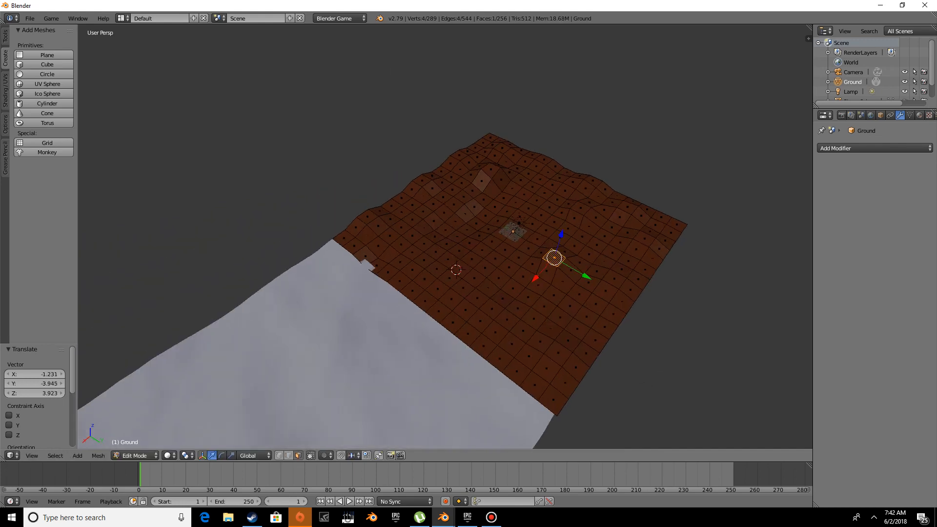
Step: Select the entire Ground mesh and subdivide it with one cut
key(a)
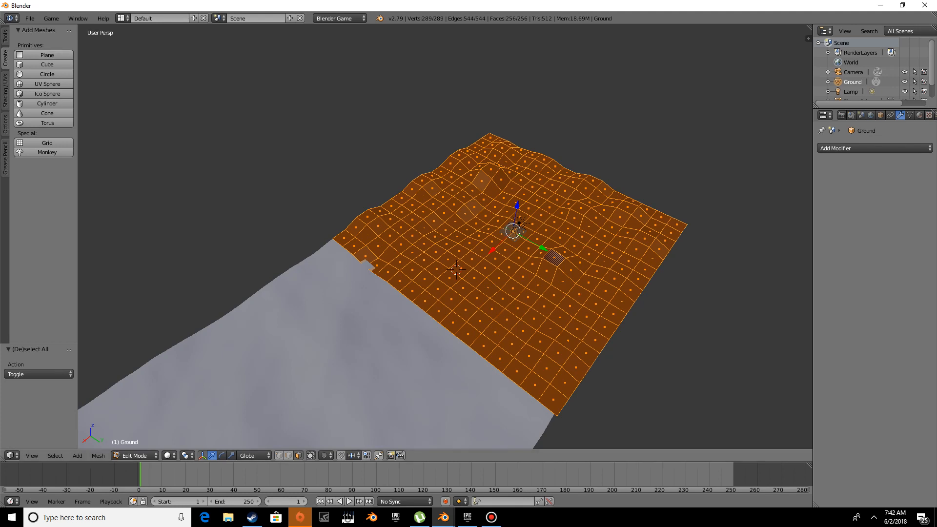
click(6, 36)
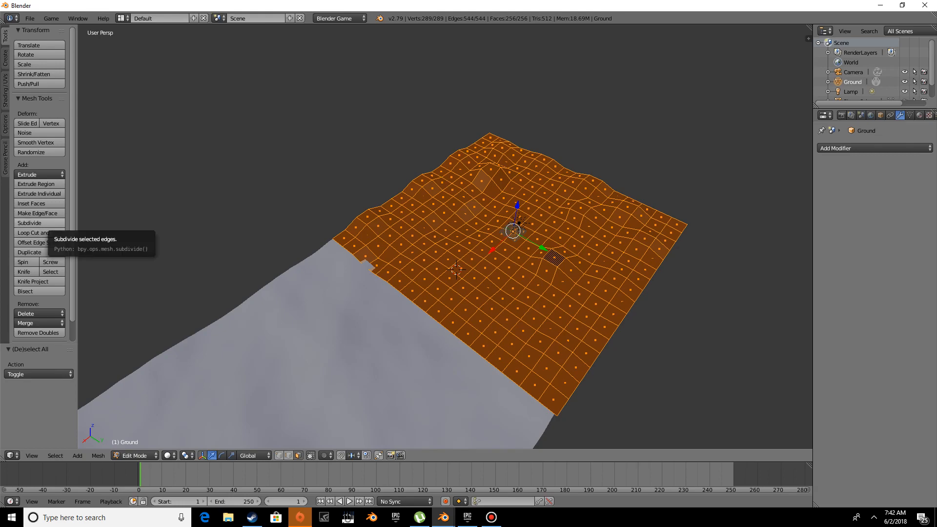
click(48, 223)
middle_drag(312, 264, 239, 225)
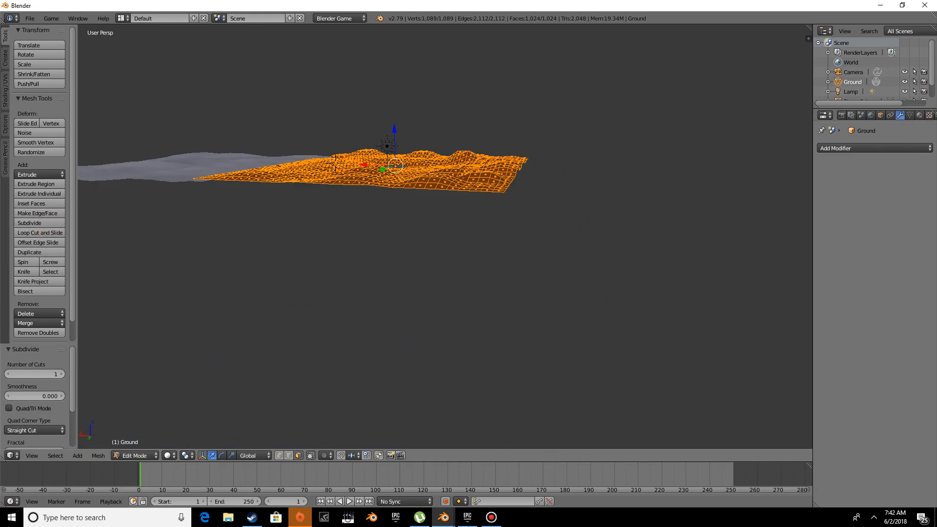
Step: Lower one interior Ground face by about 2.27 along Z and raise another near the ocean side by about 2.43
scroll(445, 237, up, 4)
middle_drag(445, 237, 466, 251)
right_click(334, 176)
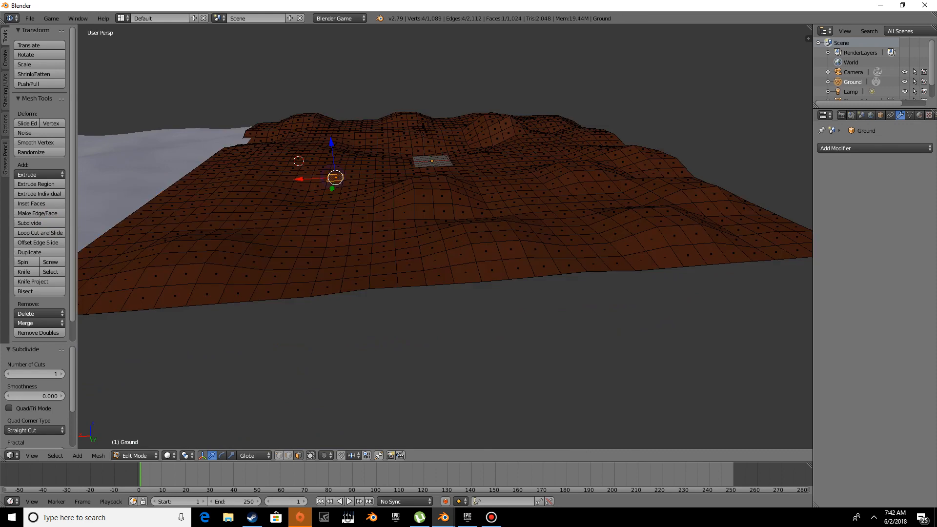
middle_drag(335, 178, 358, 184)
drag(374, 162, 375, 177)
middle_drag(374, 177, 421, 194)
right_click(438, 284)
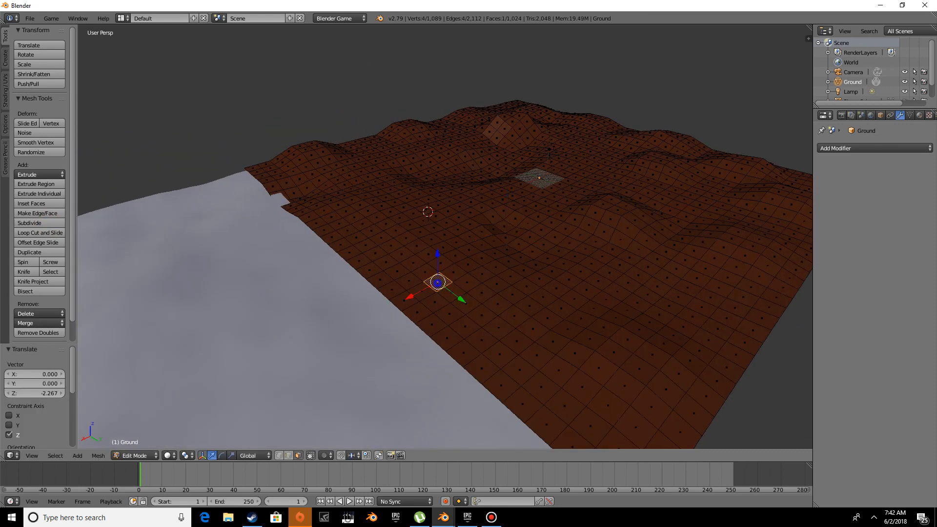
drag(438, 253, 437, 246)
middle_drag(437, 247, 480, 239)
Step: Move three more Ground faces along Z, the first by about 0.85 and the second by about 0.65
right_click(489, 225)
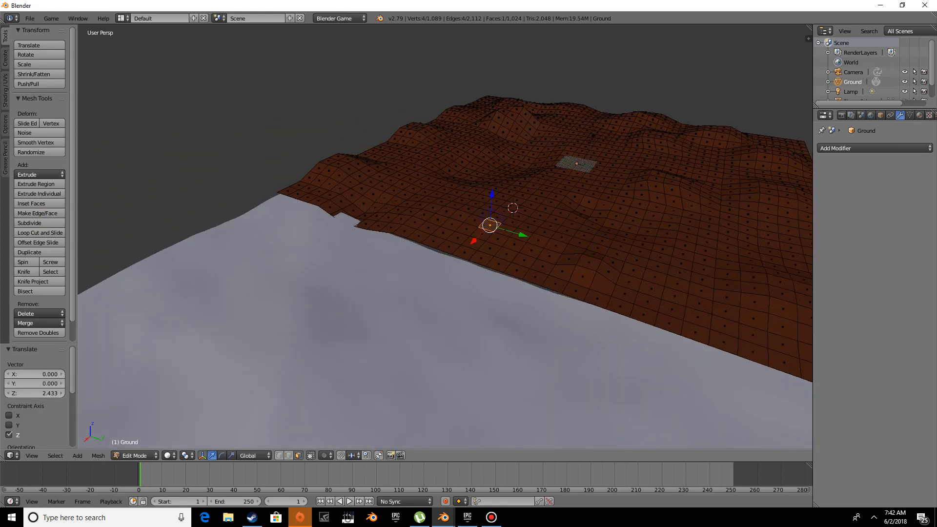
drag(492, 194, 492, 201)
shift+middle_drag(492, 201, 303, 214)
right_click(418, 251)
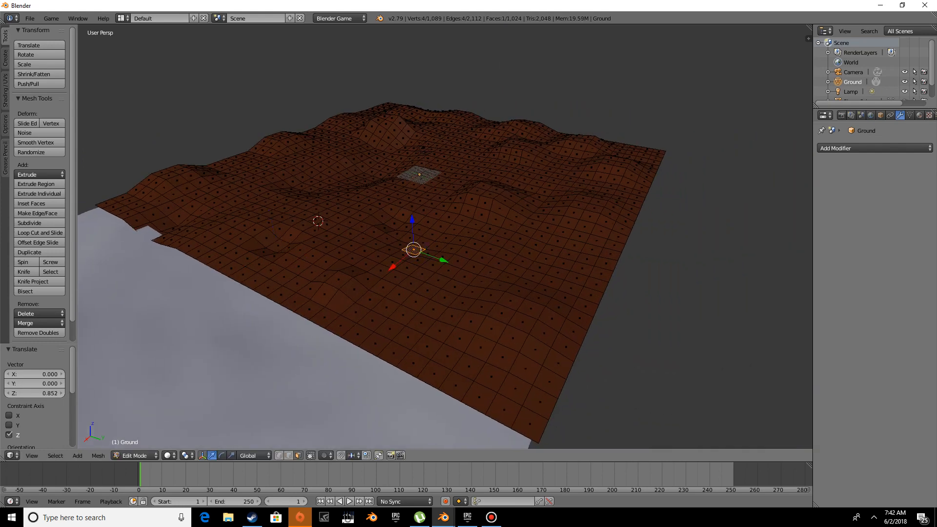
drag(412, 219, 412, 216)
right_click(466, 252)
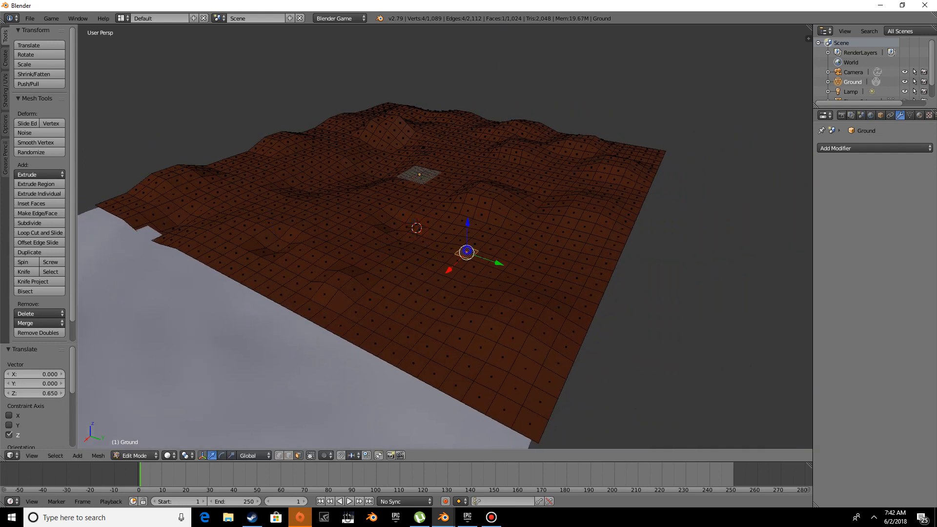
drag(468, 236, 468, 245)
Step: Lower three further interior Ground faces, the second by about 2.59 and the third by about 4.28 along Z
middle_drag(468, 245, 297, 272)
right_click(348, 239)
drag(343, 205, 346, 210)
middle_drag(346, 211, 401, 228)
right_click(423, 237)
drag(418, 210, 419, 214)
middle_drag(419, 215, 491, 211)
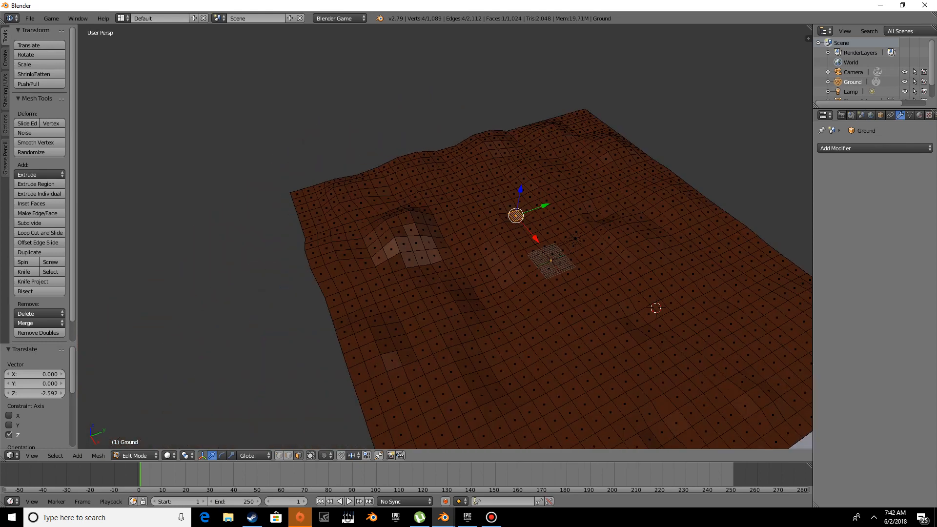
right_click(457, 203)
drag(457, 187, 457, 194)
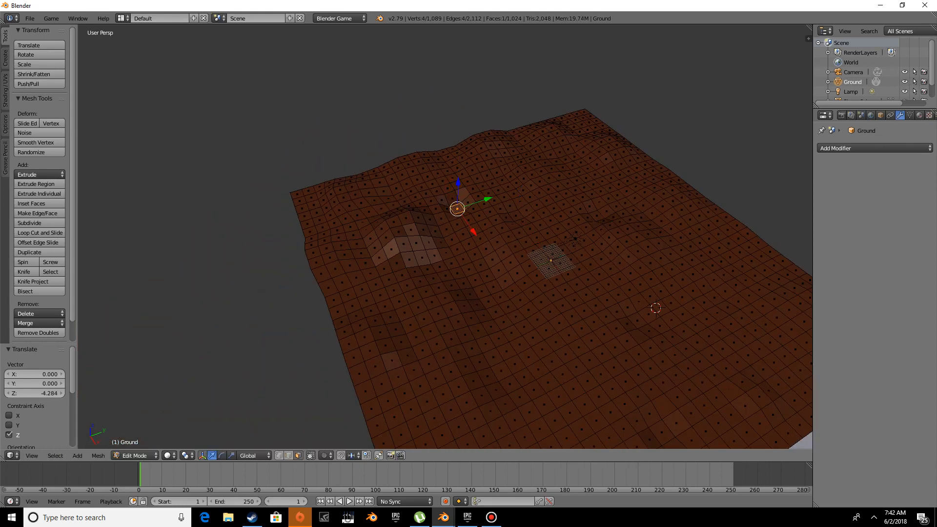
Step: Raise two Ground faces toward the edges away from the ocean, the second by about 5.31 along Z
middle_drag(458, 194, 466, 191)
right_click(398, 189)
drag(396, 167, 396, 162)
middle_drag(396, 162, 164, 140)
right_click(455, 198)
drag(453, 179, 453, 169)
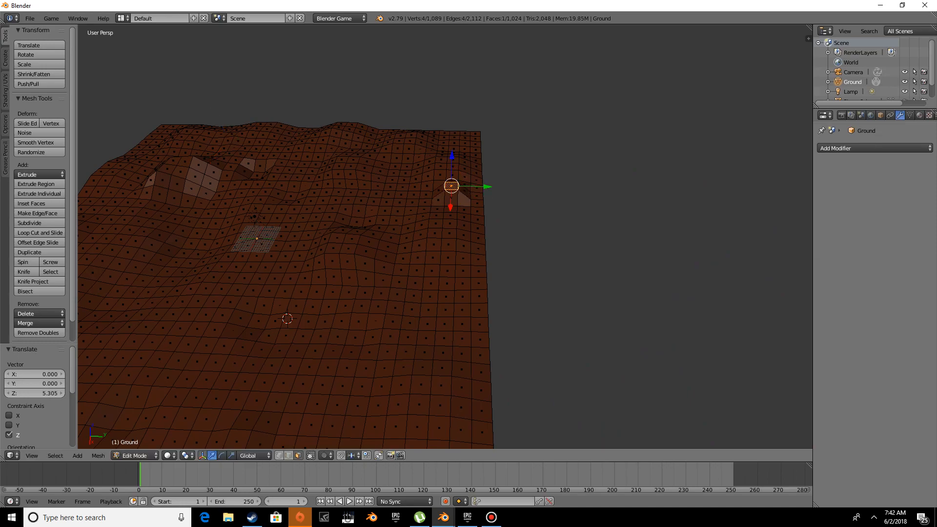
Step: Raise a face near the Ground's outer corner by about 3.08 along Z and lower an interior face by about 0.51
middle_drag(452, 170, 542, 175)
shift+middle_drag(308, 340, 394, 239)
right_click(390, 240)
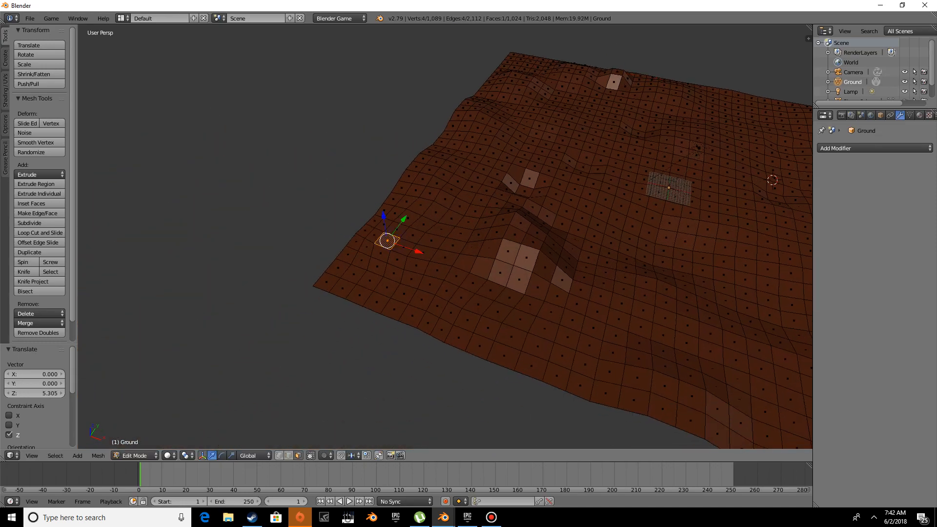
drag(383, 223, 382, 214)
shift+middle_drag(382, 215, 49, 150)
right_click(366, 234)
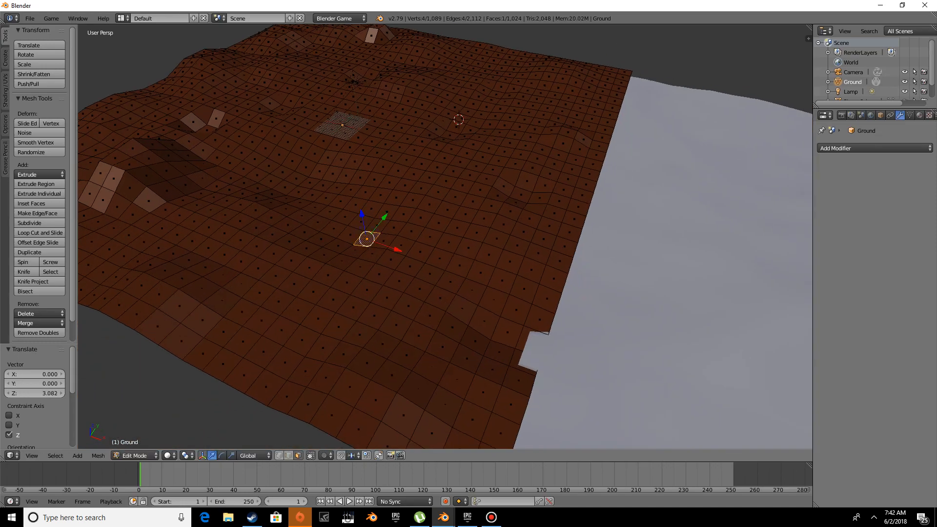
drag(362, 221, 362, 222)
Step: Move a group of neighbouring interior Ground faces along Z to roughen the slope, lowering the last by about 2.72
middle_drag(362, 222, 377, 225)
right_click(434, 277)
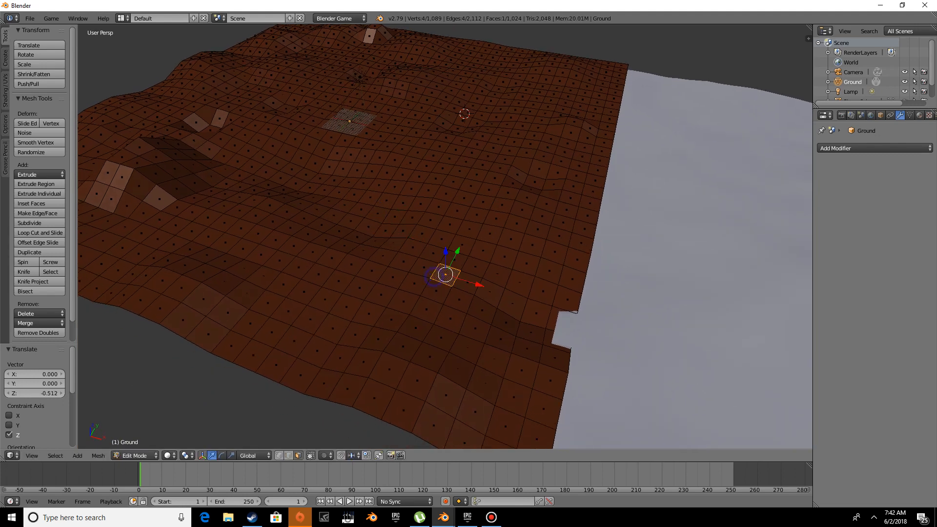
drag(442, 250, 383, 243)
right_click(409, 255)
right_click(383, 261)
right_click(385, 231)
drag(383, 208, 373, 227)
Step: Lower three adjacent Ground faces beside the reshaped slope by about 1.48, 1.72 and 1.86 along Z
right_click(376, 245)
middle_drag(373, 227, 389, 228)
right_click(389, 230)
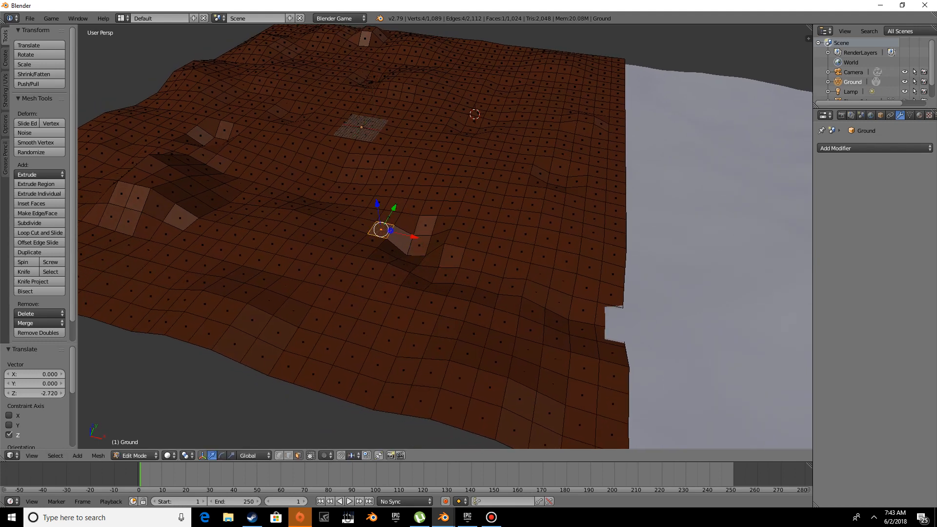
drag(378, 208, 380, 214)
middle_drag(380, 215, 396, 231)
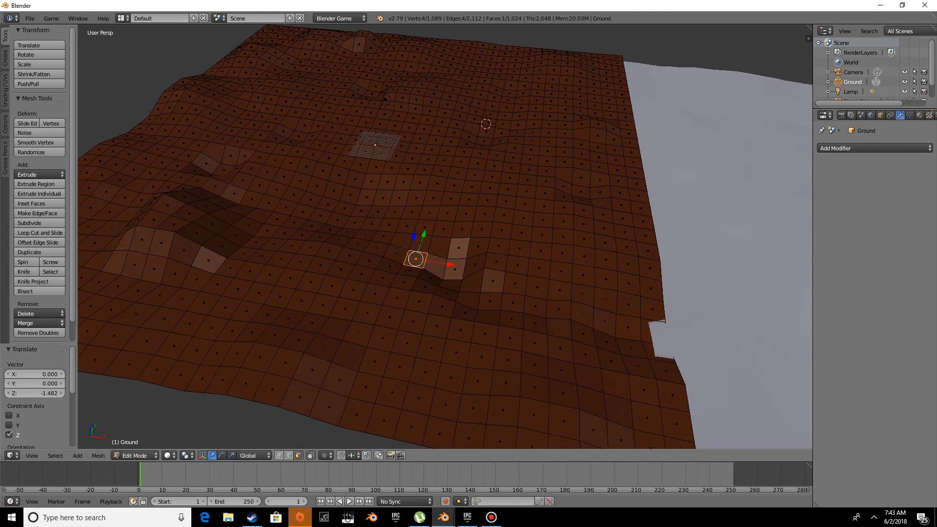
right_click(398, 240)
drag(399, 220, 374, 235)
right_click(377, 246)
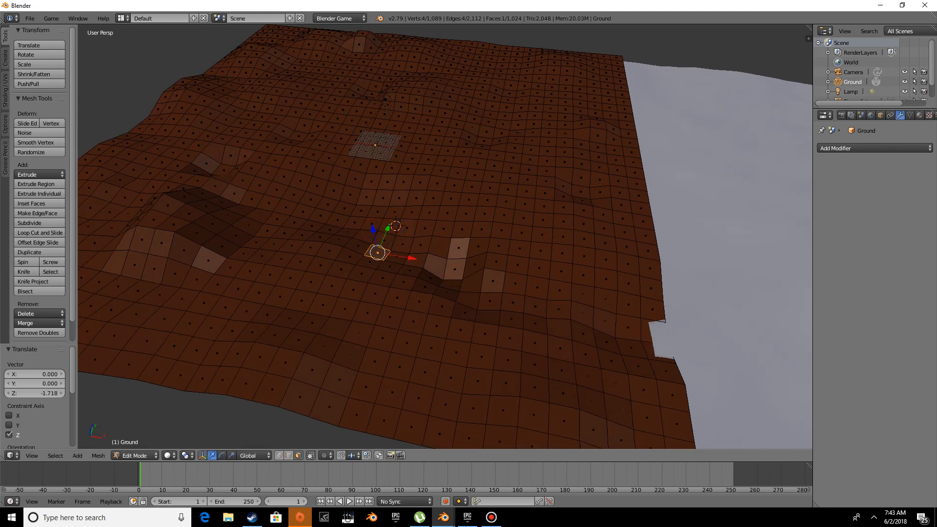
middle_drag(374, 234, 314, 271)
drag(281, 228, 283, 232)
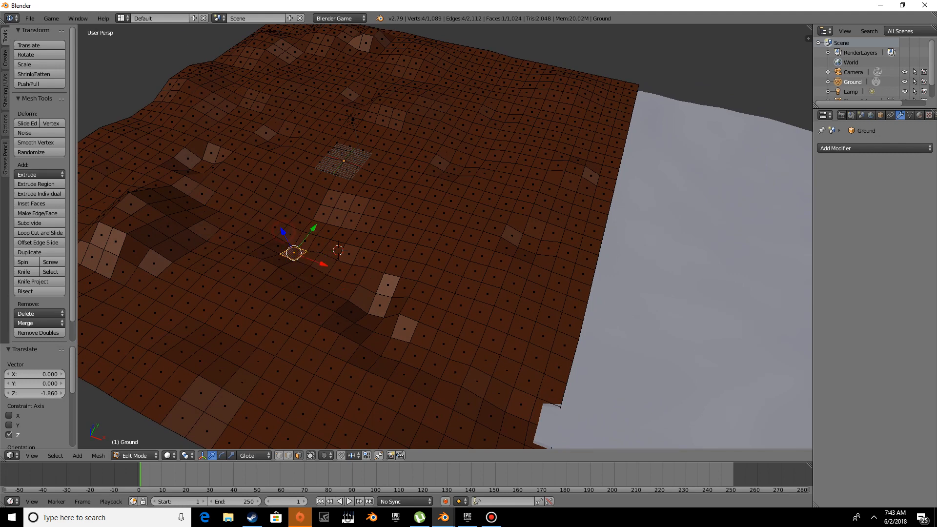
Step: Smooth the vertices of the entire Ground mesh once at 0.500 and subdivide it with one cut
key(a)
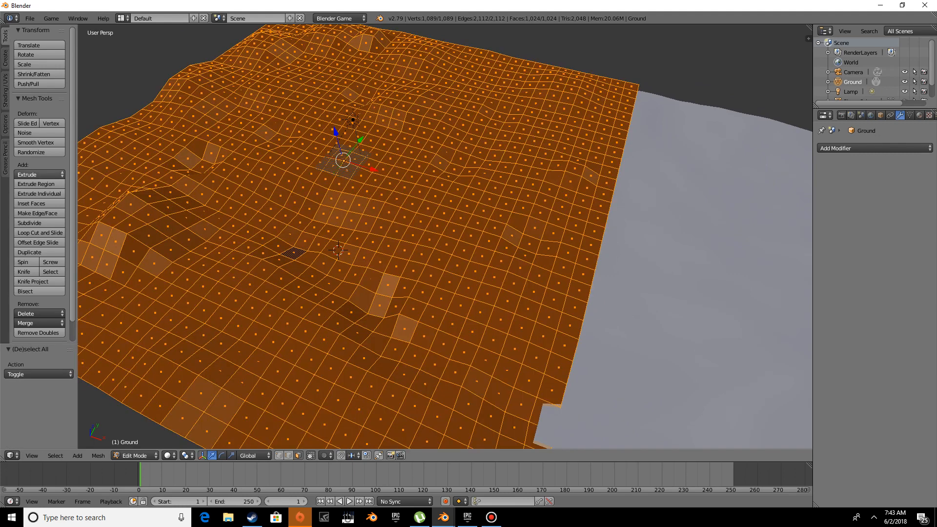
click(35, 142)
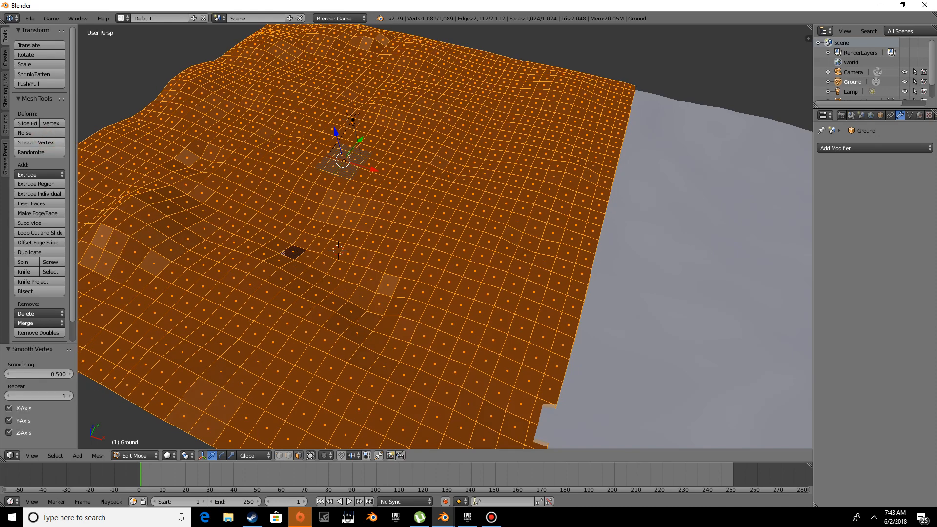
middle_drag(439, 239, 388, 234)
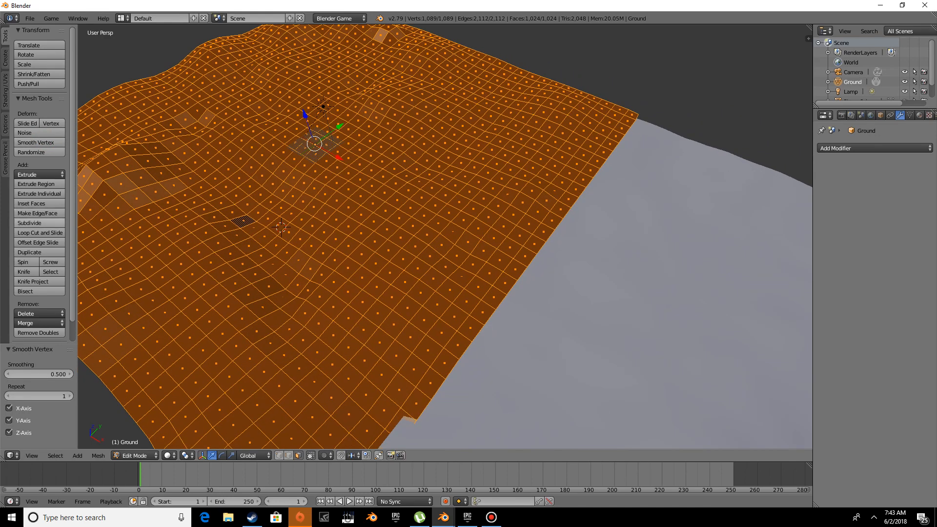
click(51, 223)
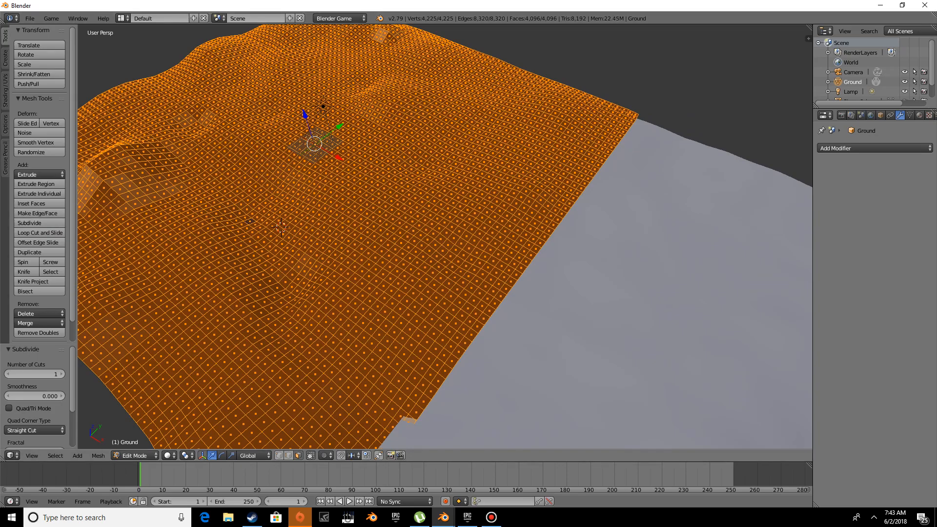
middle_drag(342, 234, 573, 178)
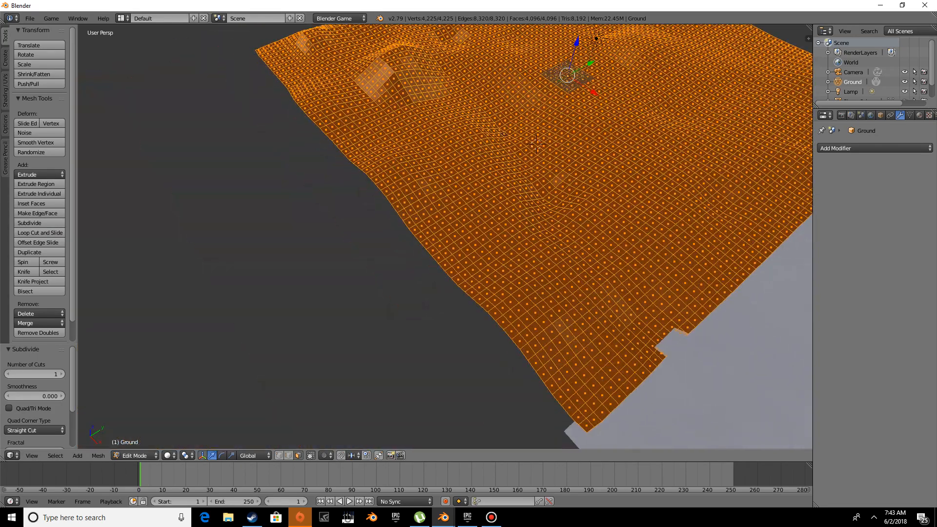
middle_drag(537, 144, 498, 162)
Step: Put the Ground in Sculpt Mode and carve a channel along its ridge with the brush set to Subtract
click(139, 455)
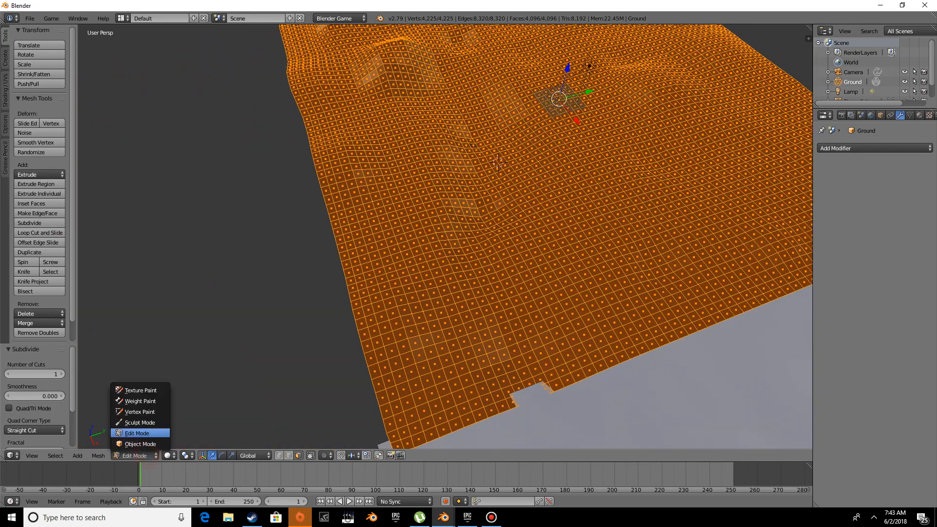
click(146, 420)
middle_drag(496, 285, 271, 342)
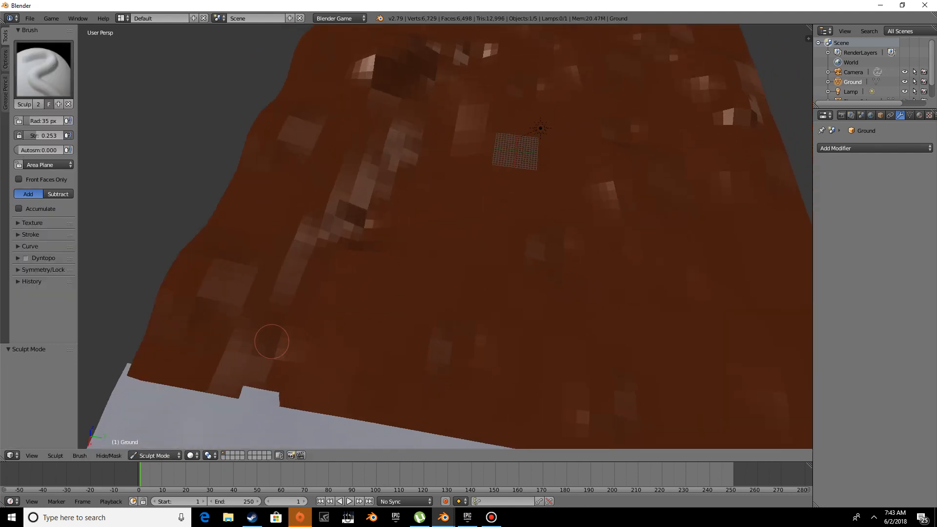
click(58, 194)
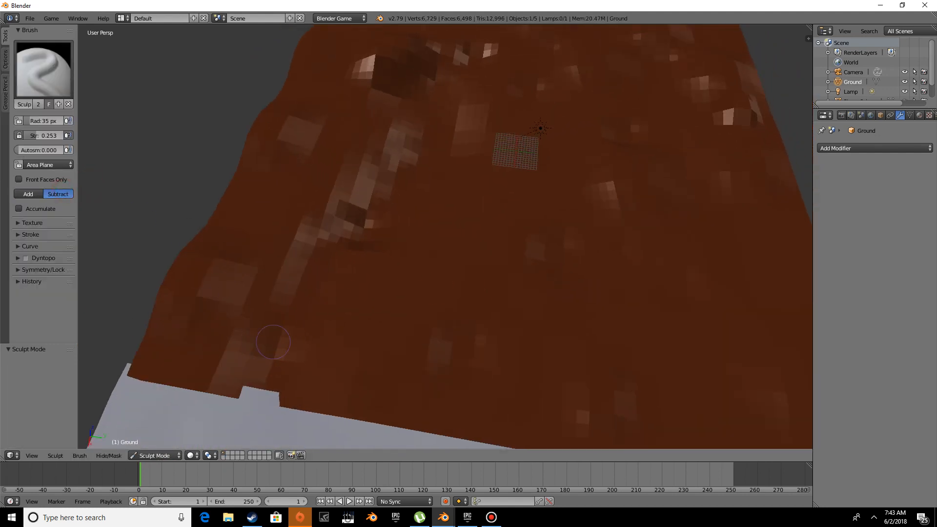
drag(273, 338, 340, 217)
Step: Set the sculpt brush to Add and build up the terrain around the Ground's large hill and outer edge
scroll(400, 99, down, 6)
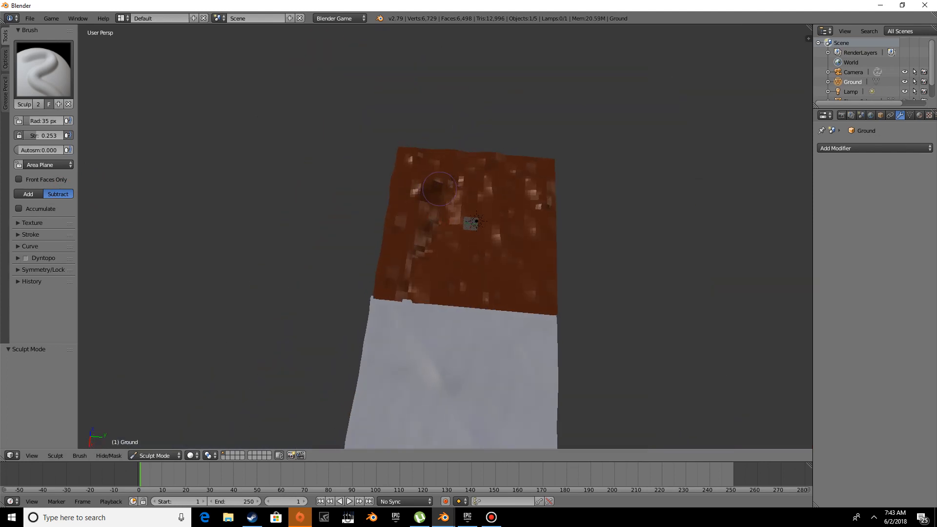
scroll(439, 189, up, 5)
shift+middle_drag(468, 170, 472, 226)
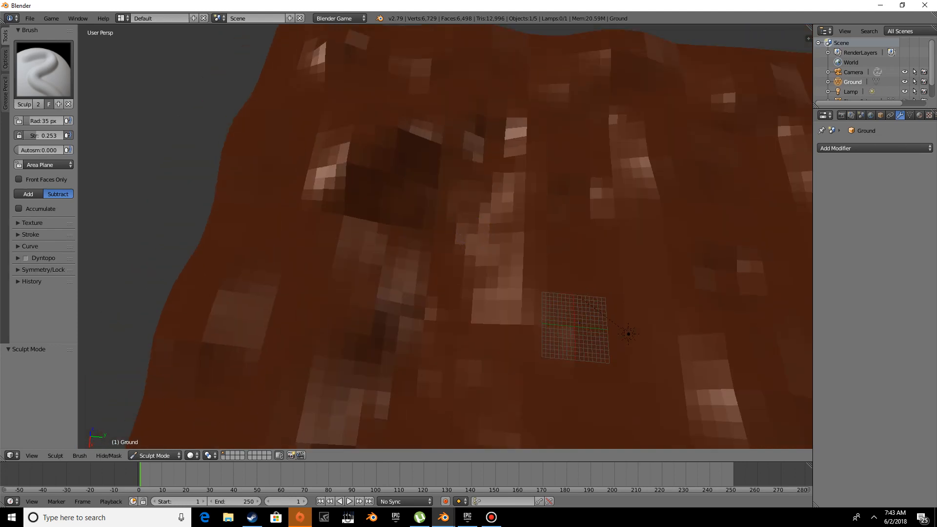
click(34, 194)
mouse_move(337, 194)
mouse_down()
mouse_move(373, 142)
mouse_move(306, 201)
mouse_up()
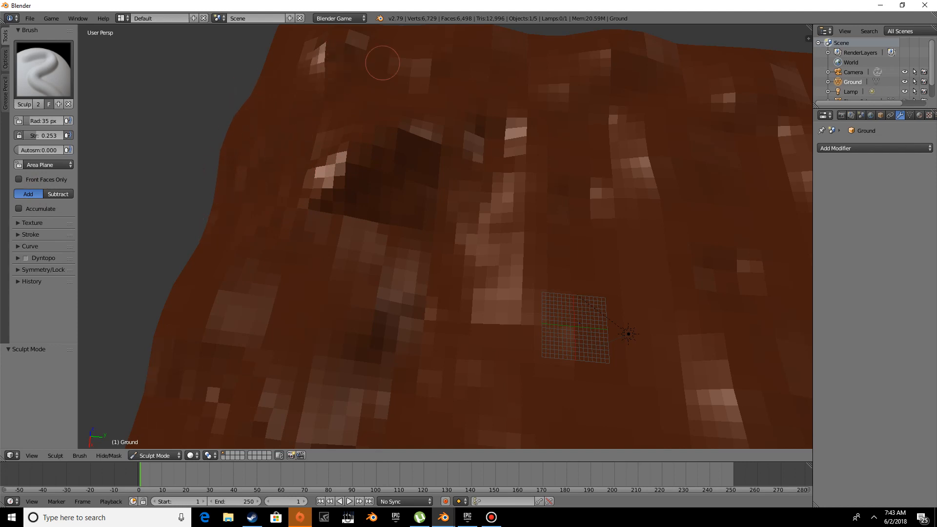
Step: Set the viewport shading to Material and sculpt added relief across the Ground, including the area near the ocean
middle_drag(378, 56, 364, 201)
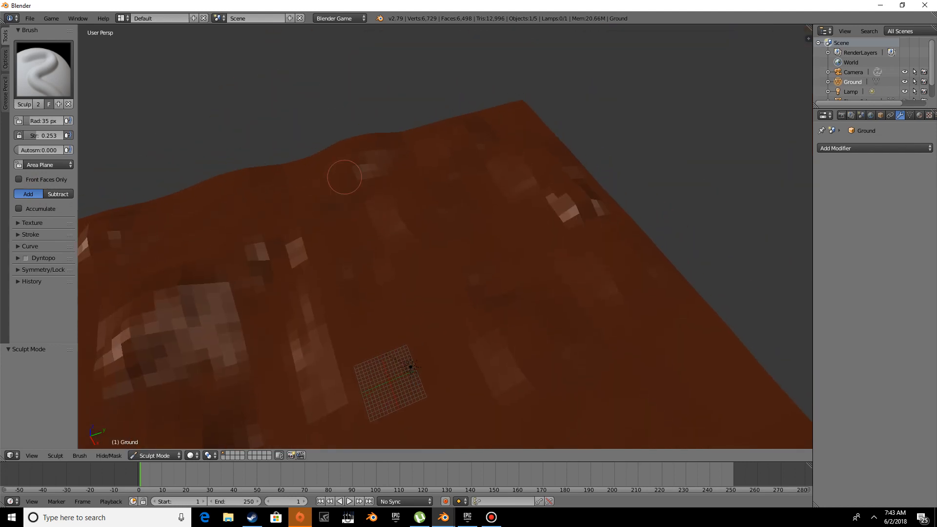
click(191, 455)
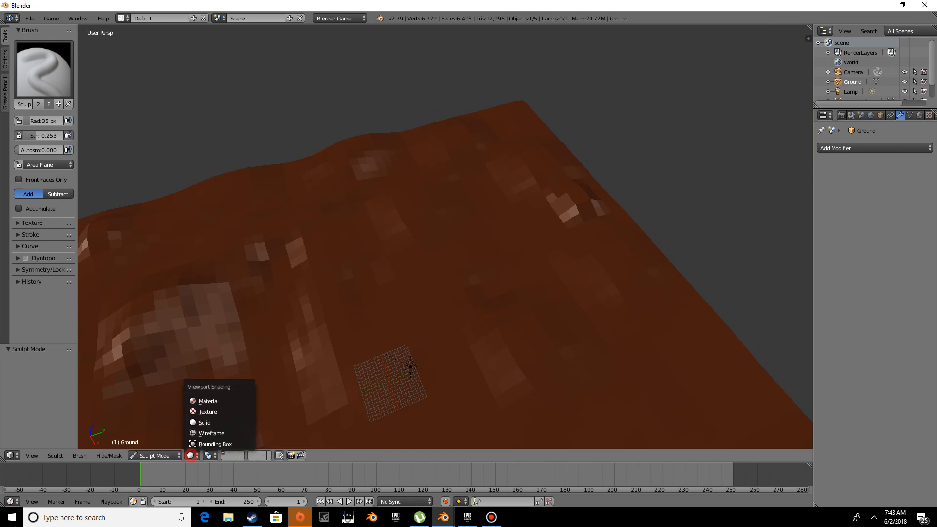
click(215, 400)
mouse_move(210, 398)
middle_down()
mouse_move(308, 276)
mouse_move(293, 271)
mouse_move(310, 199)
middle_up()
mouse_move(396, 193)
mouse_down()
mouse_move(447, 211)
mouse_move(582, 213)
mouse_up()
middle_drag(581, 213, 610, 216)
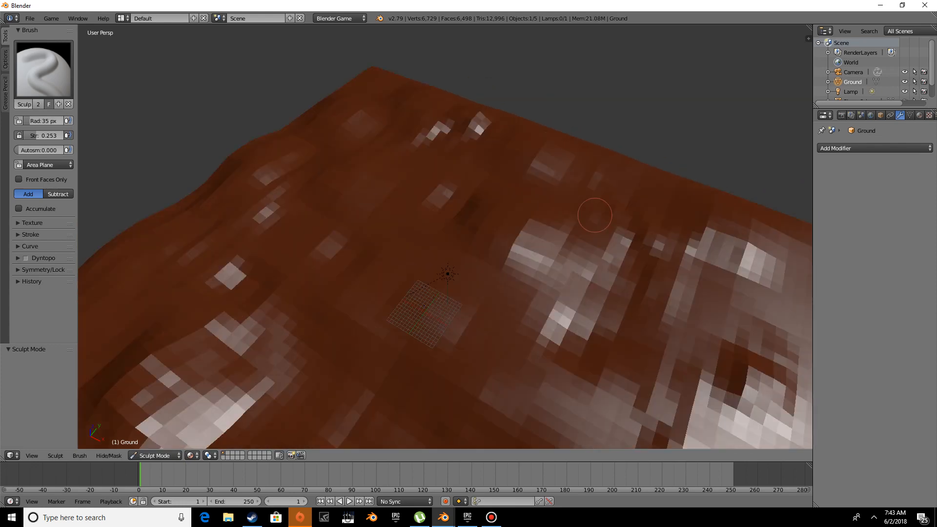
Step: Undo the last sculpt stroke on the Ground
scroll(596, 215, down, 5)
middle_drag(427, 214, 447, 214)
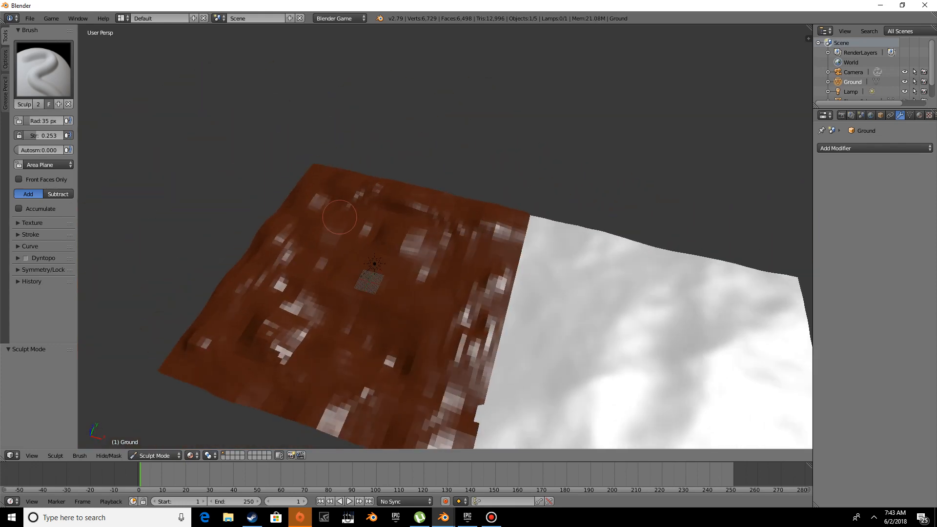
middle_drag(537, 211, 511, 220)
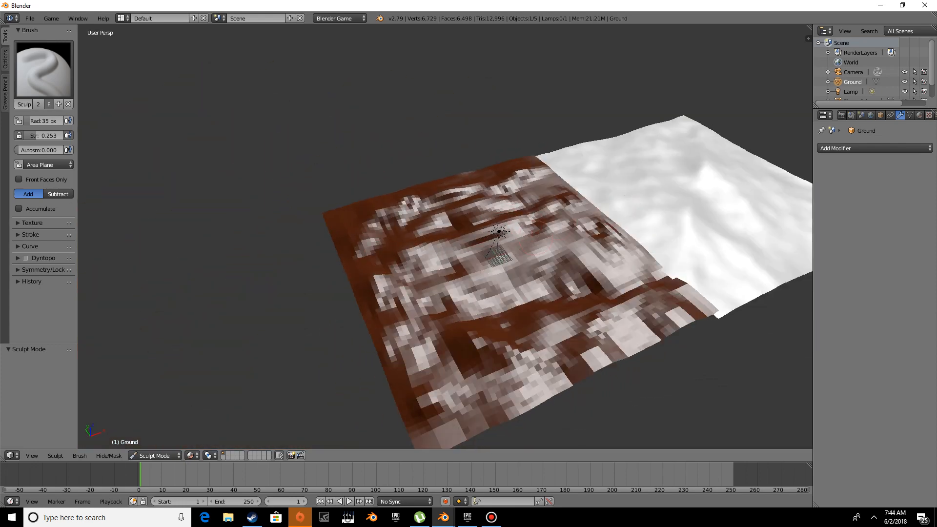
middle_drag(405, 241, 588, 239)
key(ctrl+z)
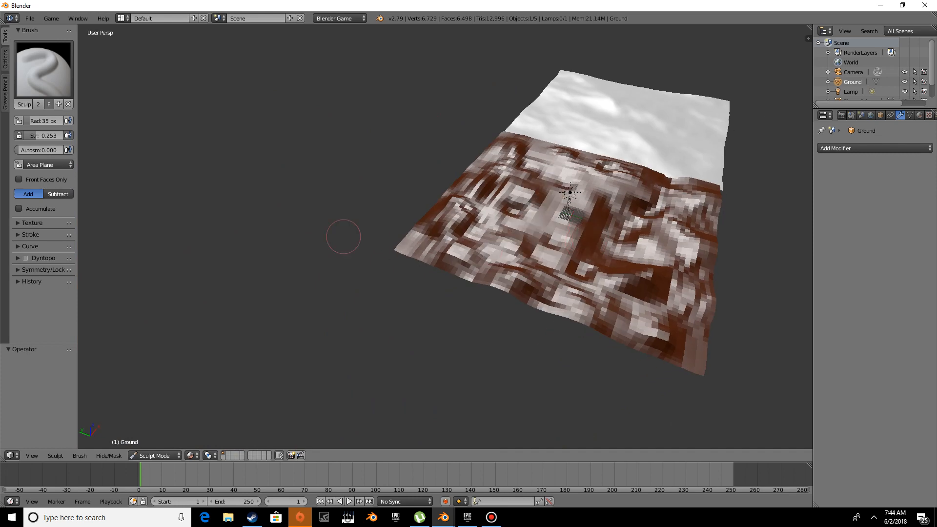
Step: Set the sculpt brush's strength to 0.144
drag(44, 136, 42, 136)
middle_drag(315, 205, 210, 229)
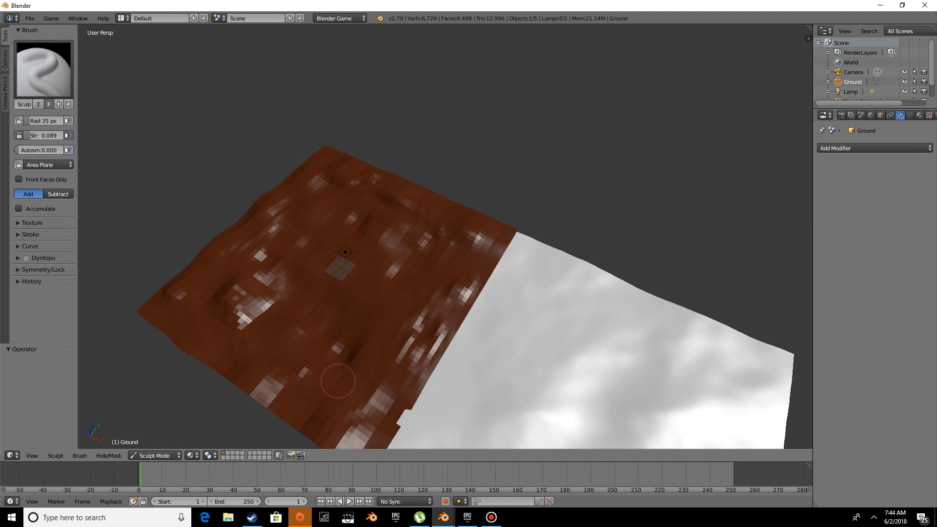
mouse_move(335, 382)
middle_down()
mouse_move(433, 293)
mouse_move(576, 231)
mouse_move(497, 237)
middle_up()
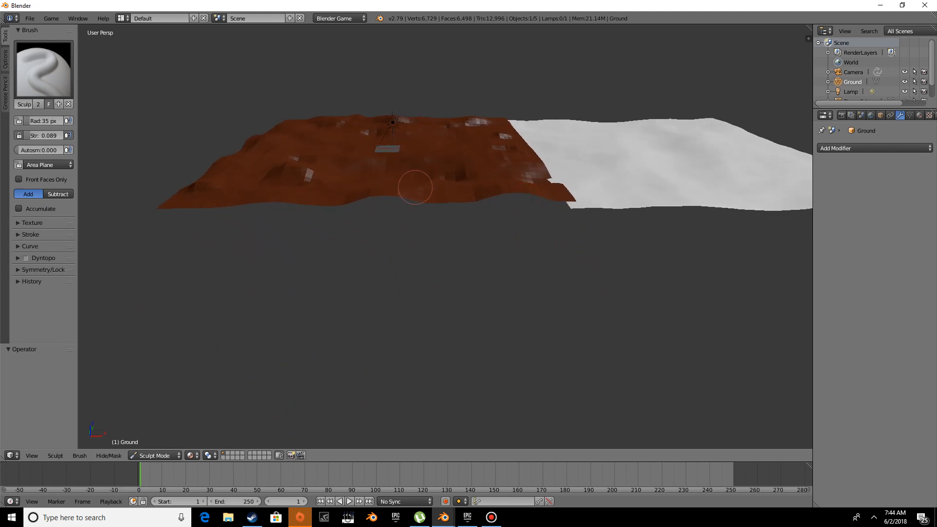
drag(47, 135, 55, 135)
key(KP_8)
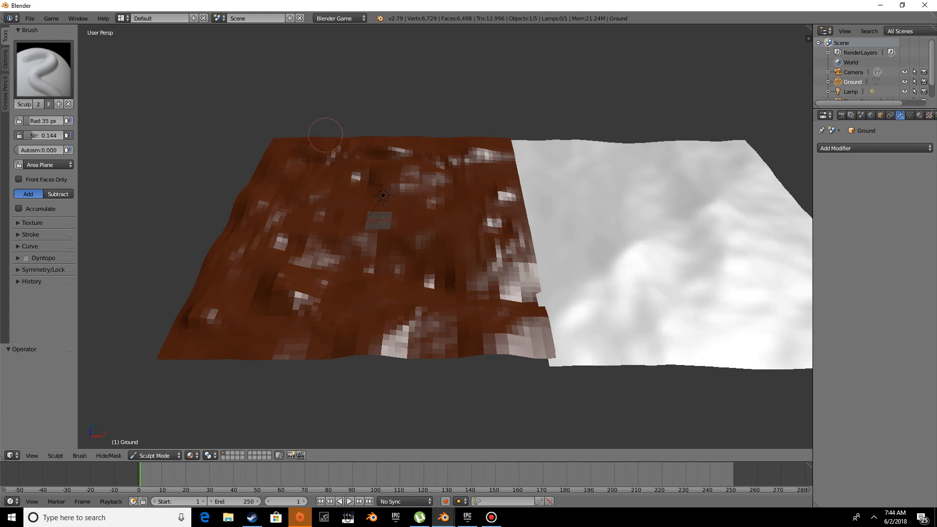
Step: Switch the Ground to Edit Mode and smooth all its vertices once with a smoothing of 0.500
middle_drag(503, 344, 509, 422)
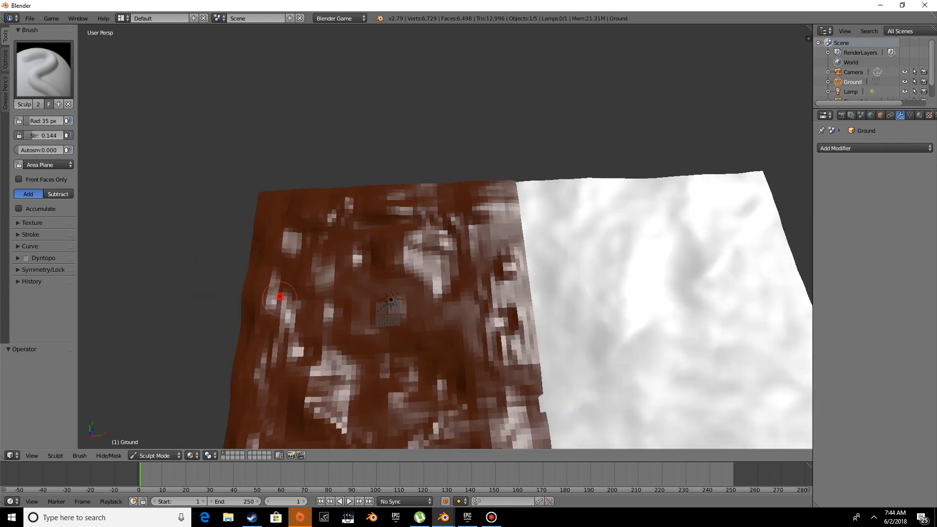
middle_drag(391, 266, 543, 205)
scroll(541, 206, up, 5)
mouse_move(616, 220)
middle_down()
mouse_move(560, 182)
mouse_move(508, 202)
middle_up()
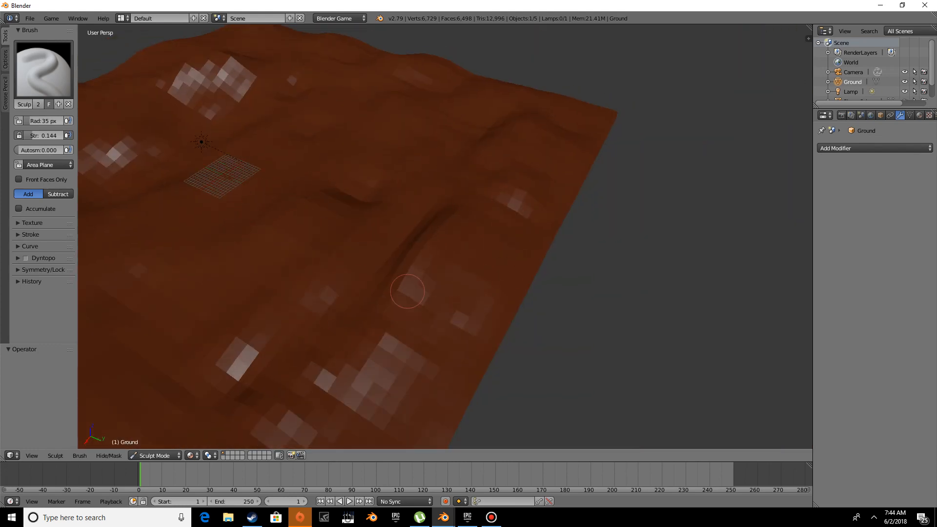
middle_drag(299, 272, 429, 213)
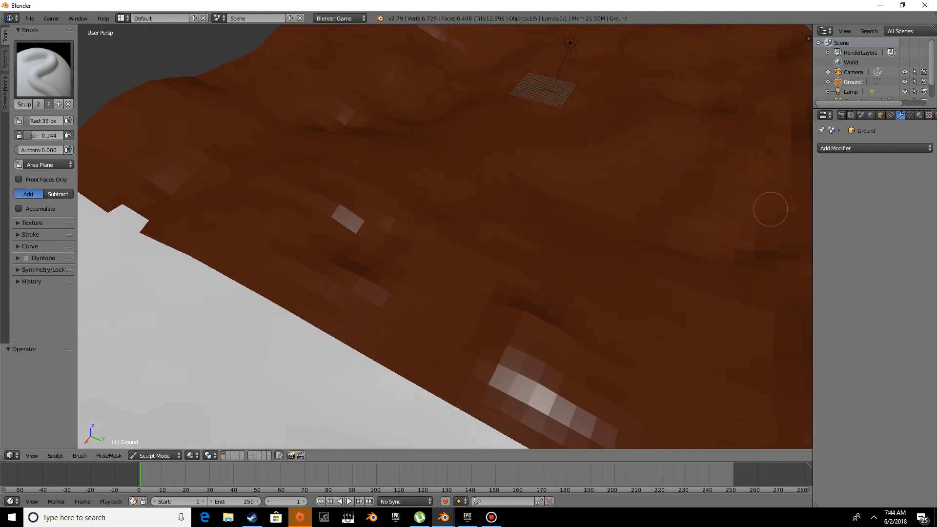
click(155, 456)
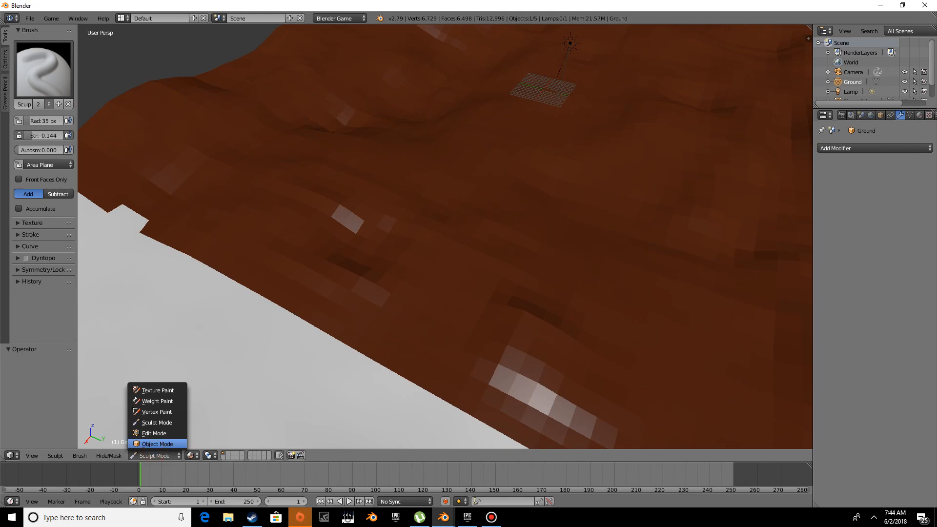
click(175, 432)
scroll(312, 312, down, 4)
middle_drag(332, 303, 254, 322)
scroll(288, 315, up, 5)
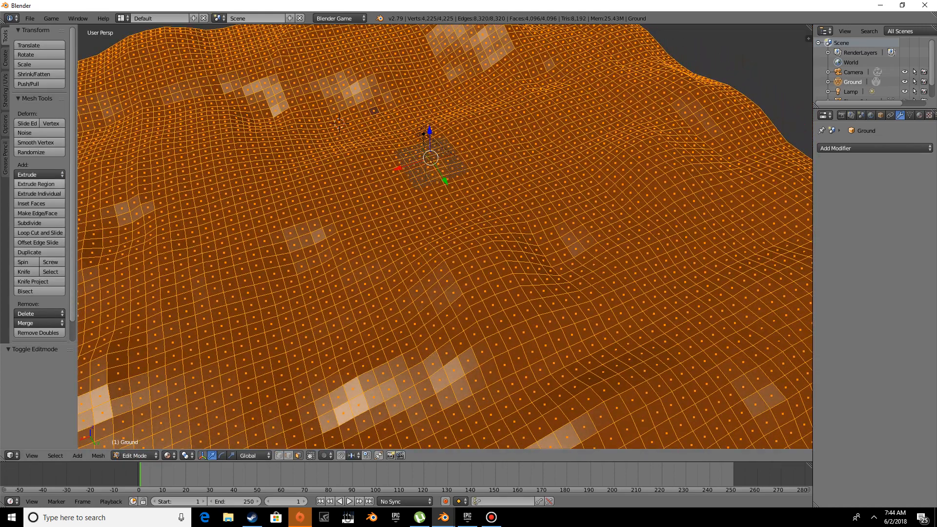
click(48, 142)
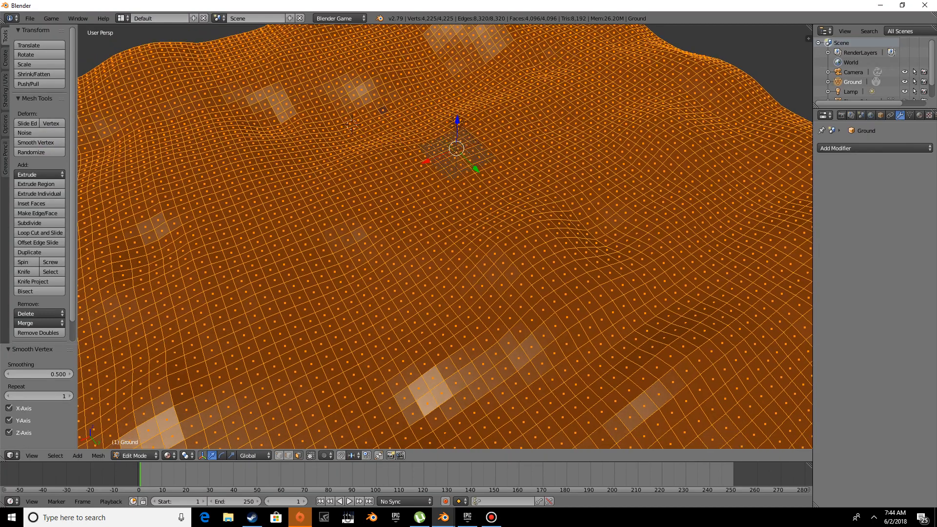
Step: Subdivide the whole Ground mesh with one cut and return it to Sculpt Mode
scroll(490, 376, down, 6)
scroll(491, 376, up, 8)
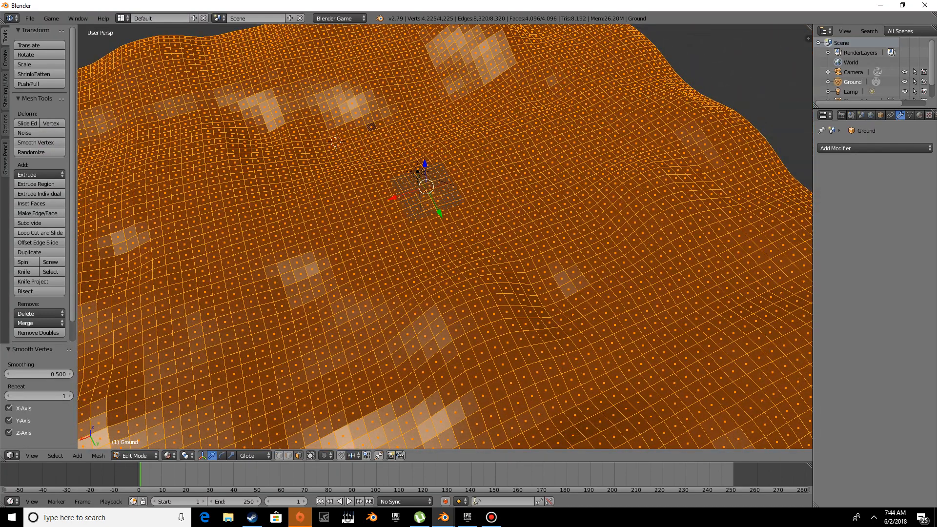
click(38, 223)
scroll(445, 236, down, 2)
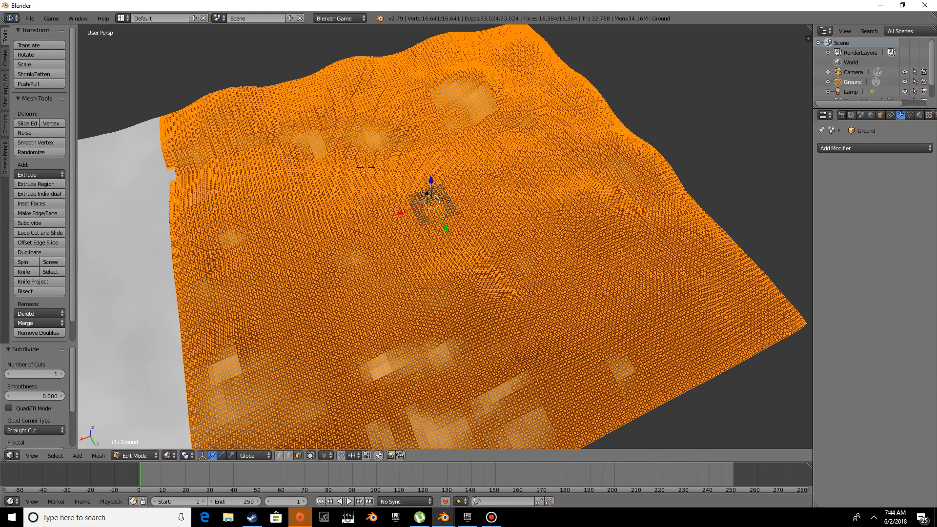
click(136, 455)
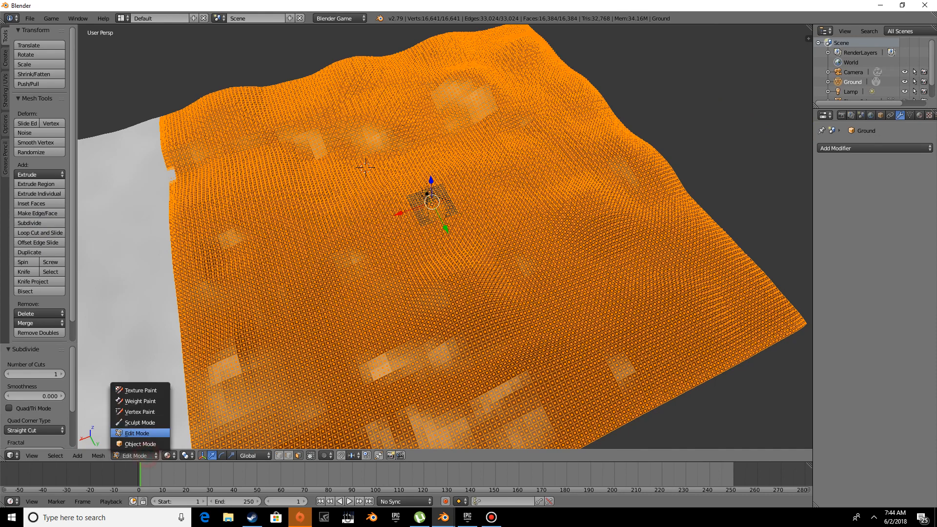
click(142, 417)
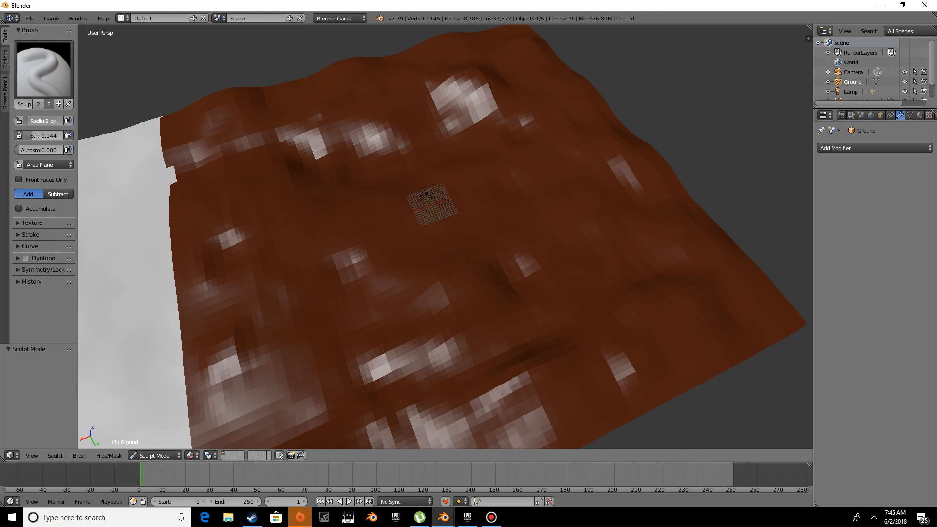
Step: Set the sculpt brush's radius to 8 px and strength to 0.185, and sculpt fine added relief across the Ground
middle_drag(334, 252, 342, 234)
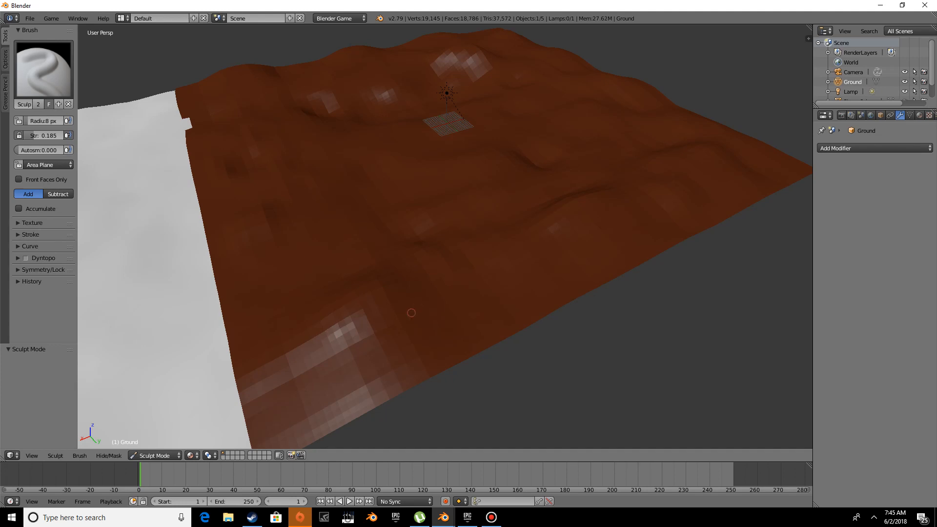
scroll(411, 313, down, 2)
middle_drag(396, 304, 380, 312)
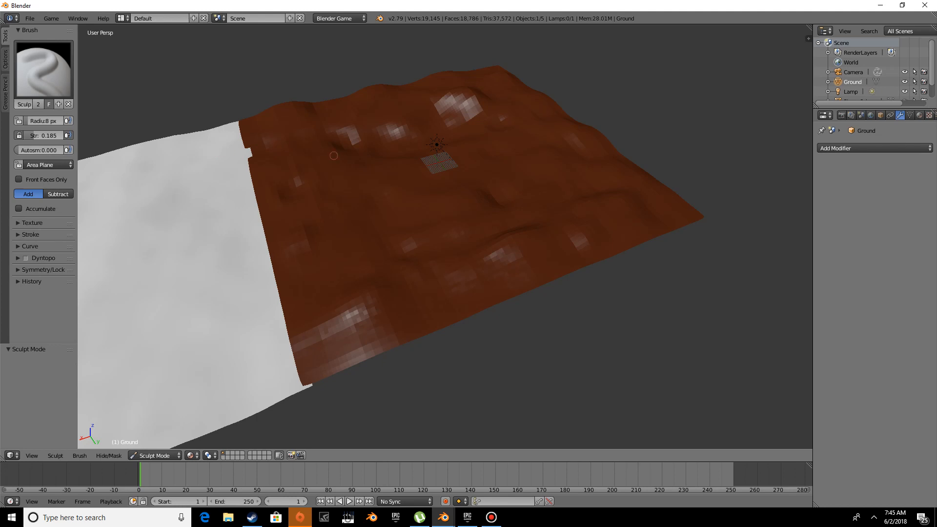
scroll(334, 156, down, 4)
middle_drag(629, 168, 488, 215)
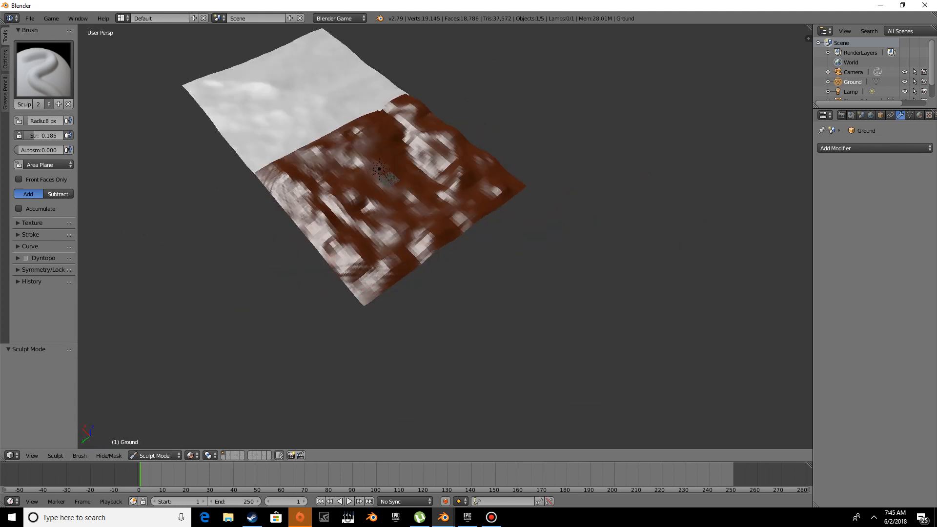
middle_drag(336, 240, 321, 236)
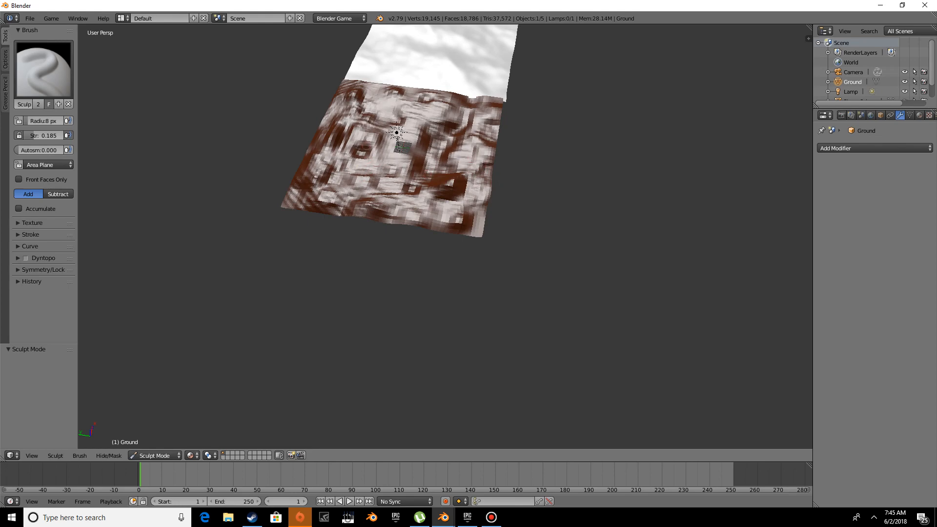
middle_drag(393, 141, 508, 156)
scroll(509, 156, up, 3)
middle_drag(482, 217, 504, 186)
scroll(489, 198, up, 2)
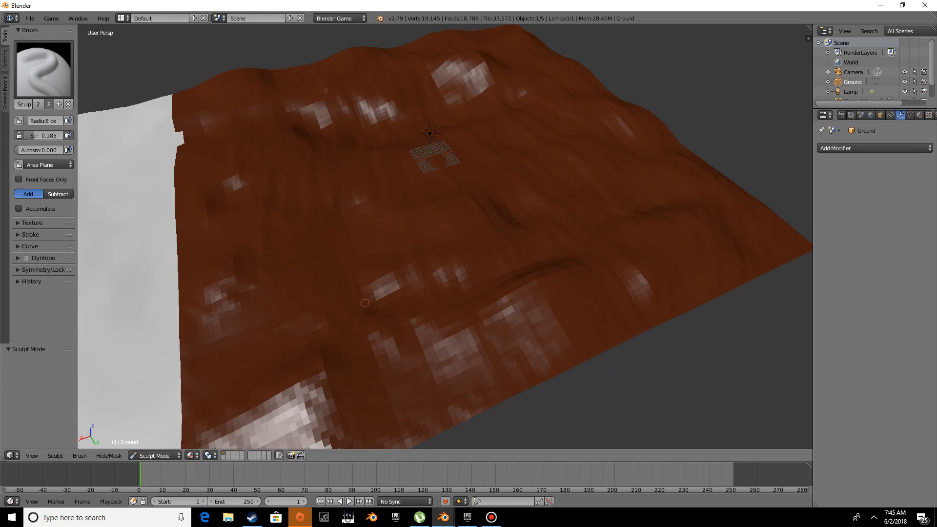
middle_drag(439, 267, 509, 277)
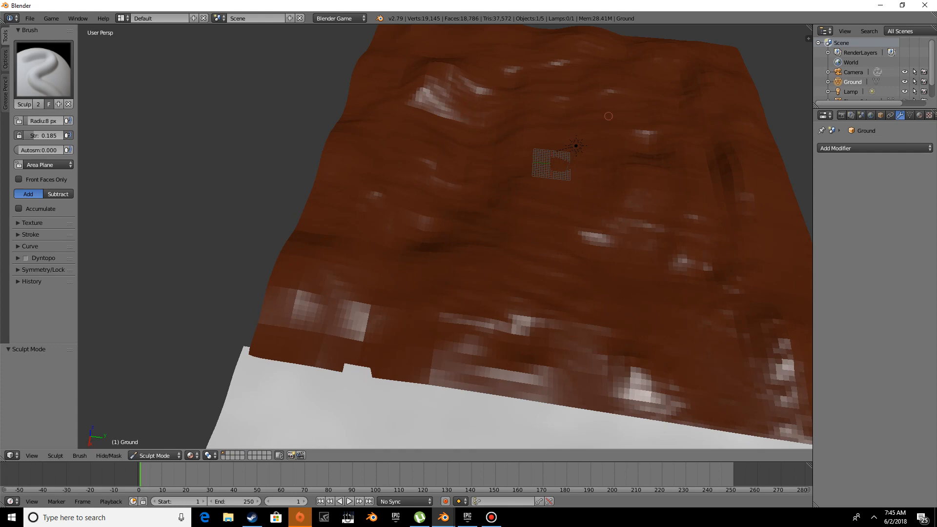
middle_drag(561, 142, 331, 246)
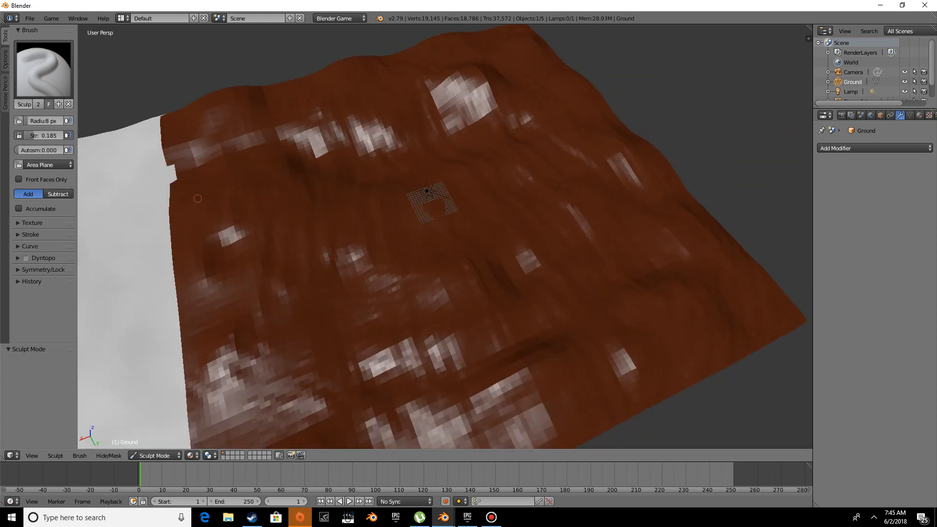
Step: Set the sculpt brush to Subtract and carve fine grooves into the Ground
middle_drag(197, 199, 251, 200)
click(50, 192)
drag(318, 288, 371, 251)
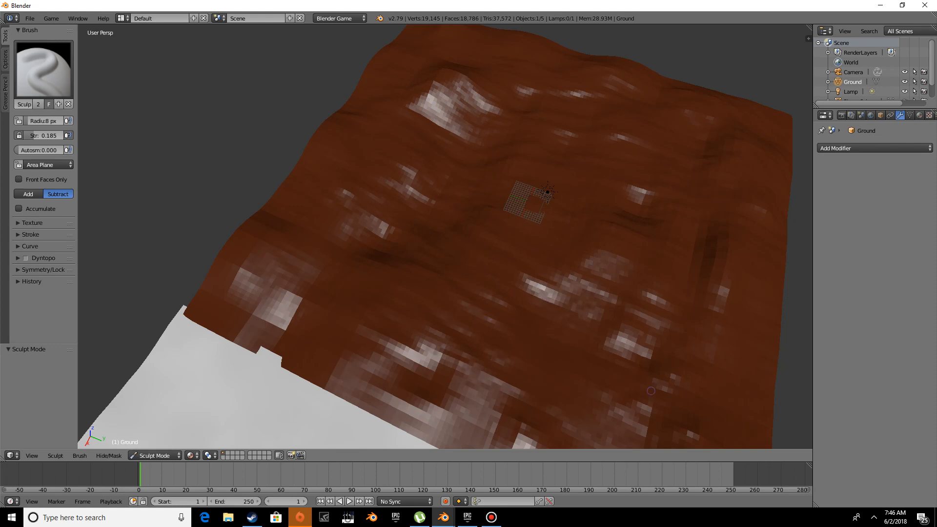
middle_drag(650, 390, 649, 309)
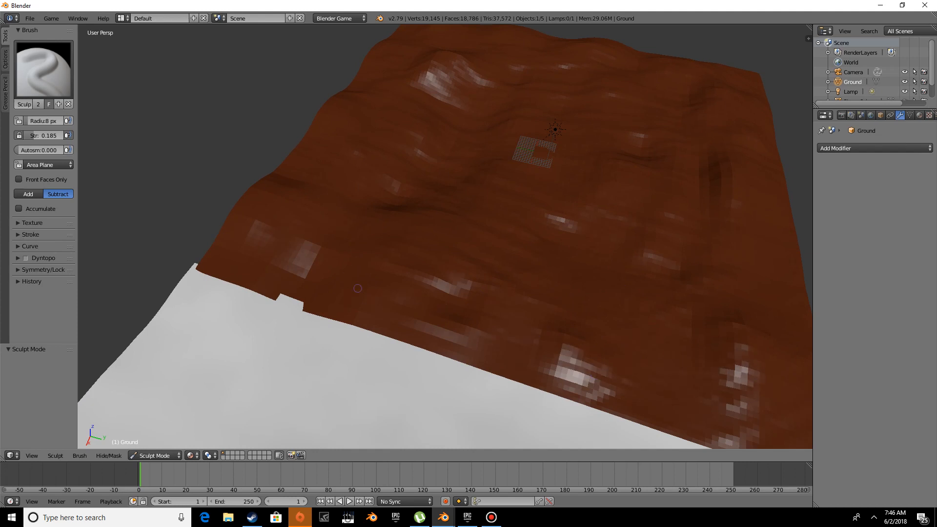
Step: Inspect the Ground from several sides and carve further fine grooves near its corner beside the ocean
scroll(311, 220, down, 5)
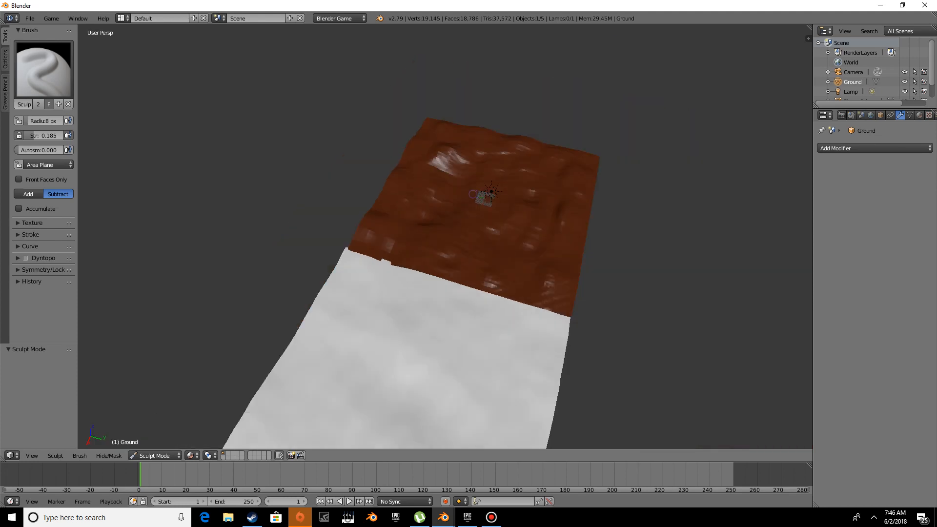
middle_drag(491, 193, 560, 181)
scroll(561, 181, up, 4)
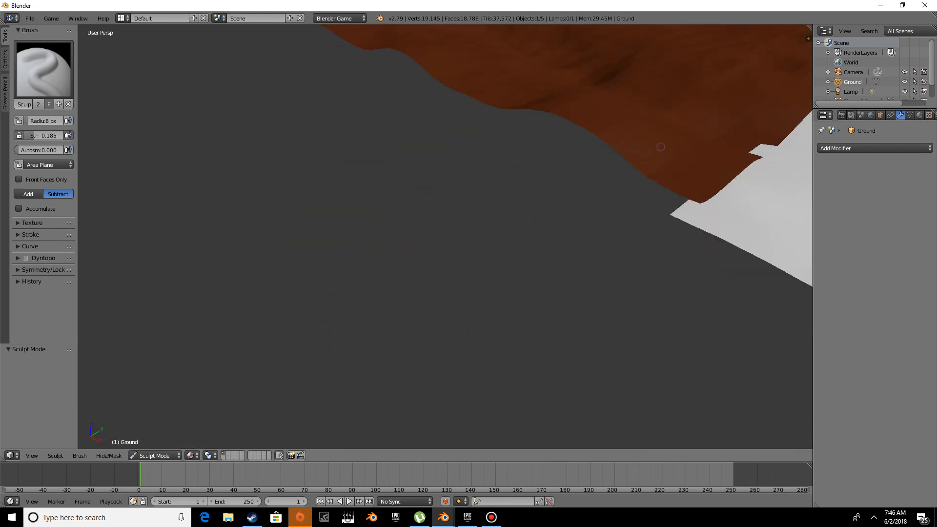
scroll(669, 155, down, 5)
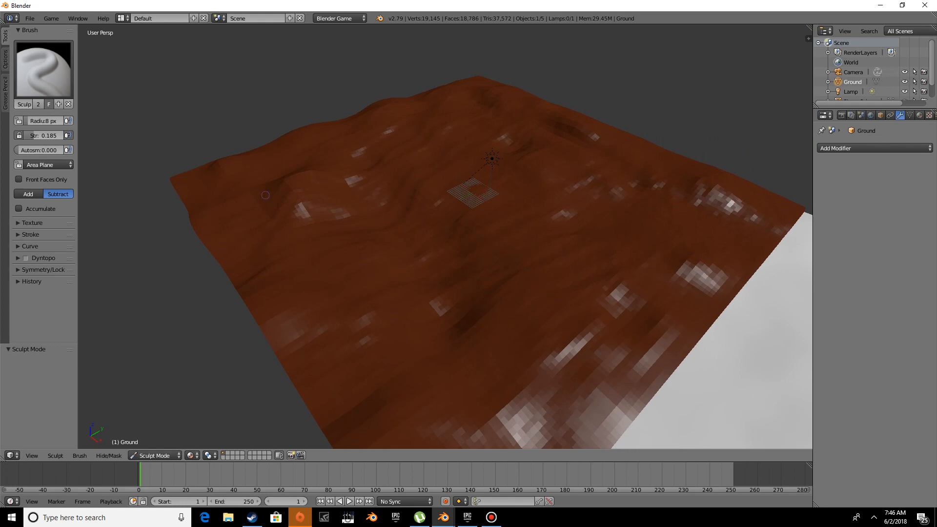
mouse_move(333, 174)
middle_down()
mouse_move(337, 191)
mouse_move(412, 232)
middle_up()
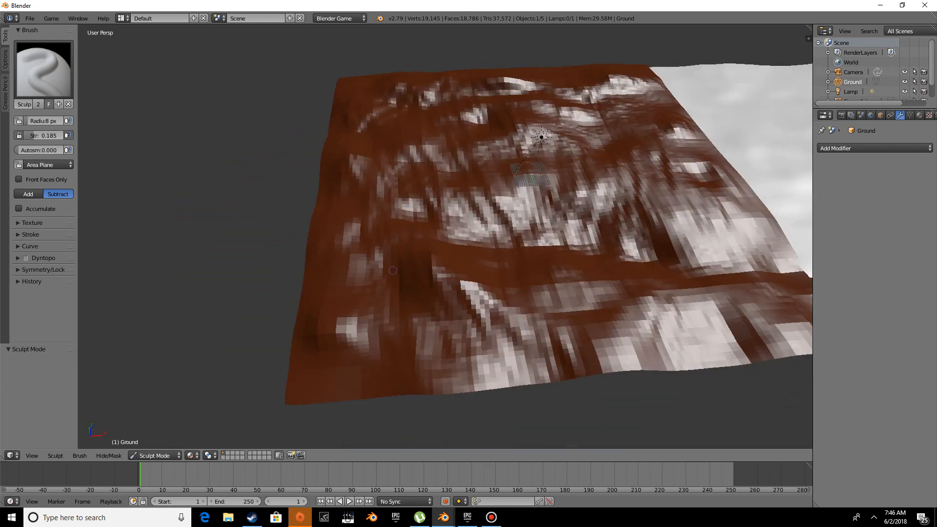
middle_drag(419, 281, 383, 212)
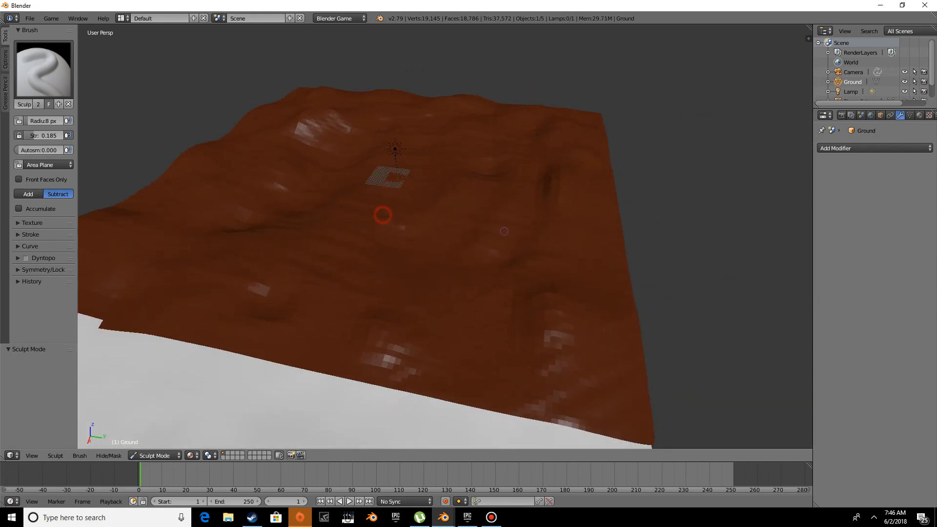
mouse_move(561, 378)
mouse_down()
mouse_move(512, 405)
mouse_move(463, 398)
mouse_up()
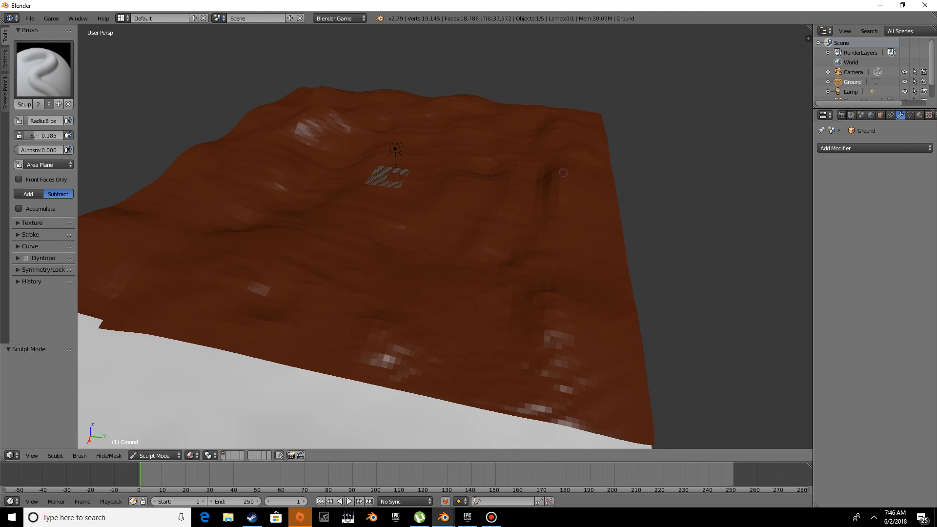
middle_drag(563, 173, 180, 138)
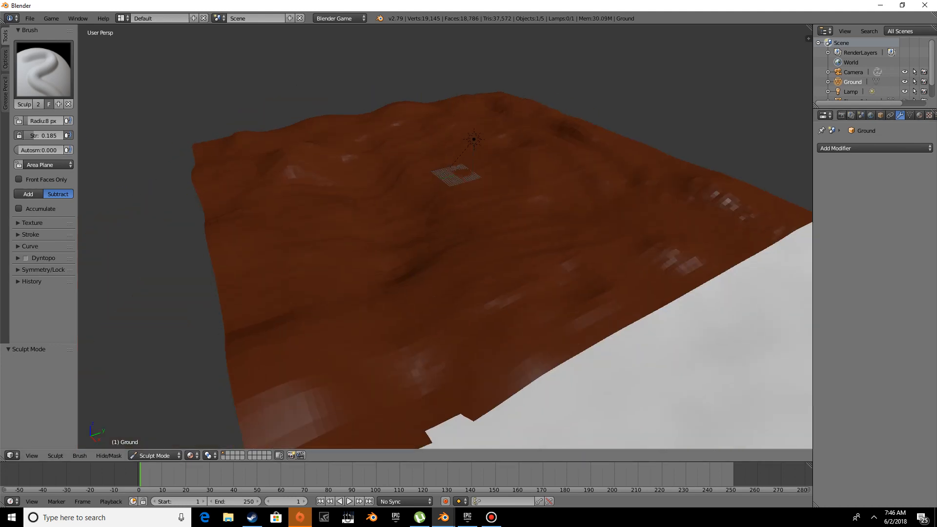
Step: Switch the Ground to Edit Mode, subdivide its mesh again with one cut, and return to Sculpt Mode
click(154, 456)
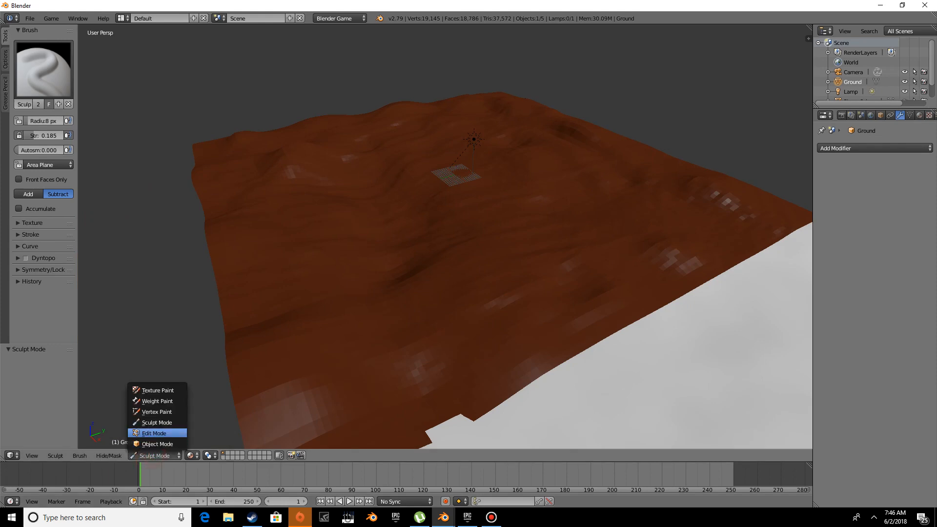
click(154, 434)
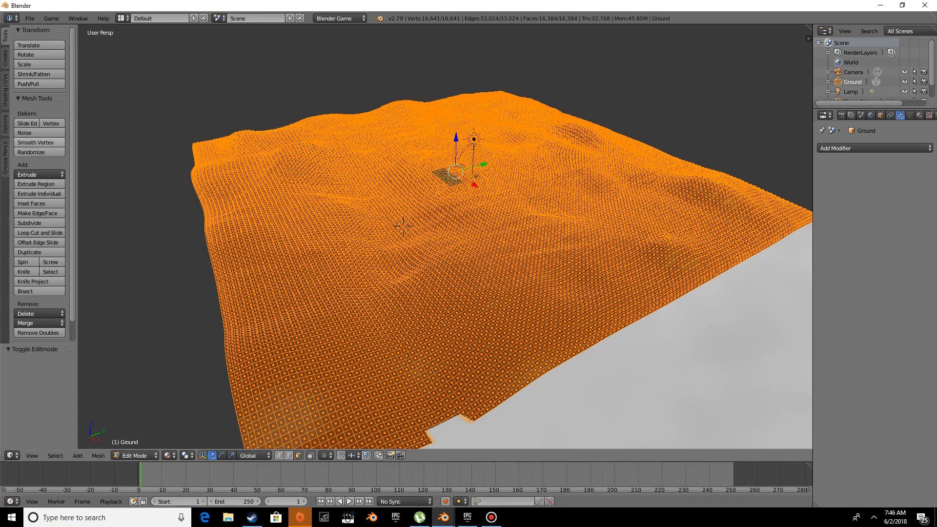
click(44, 222)
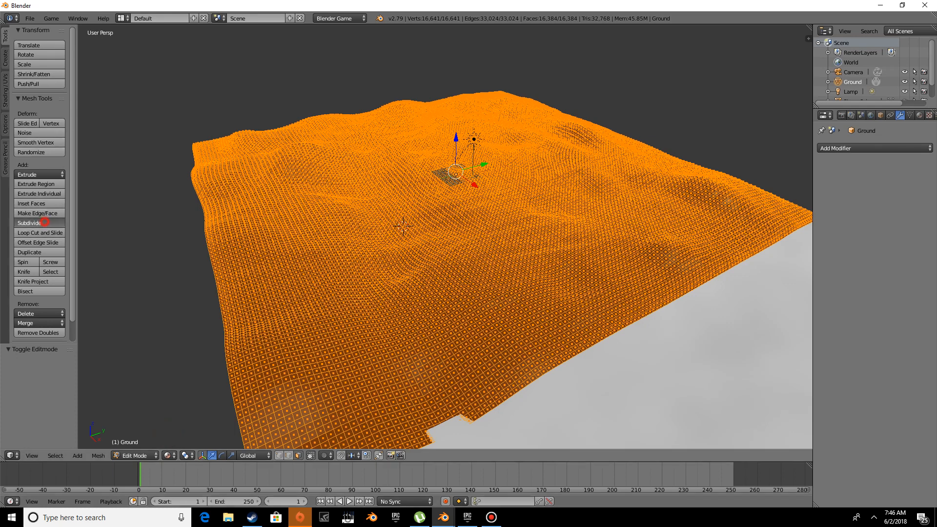
middle_drag(439, 244, 388, 242)
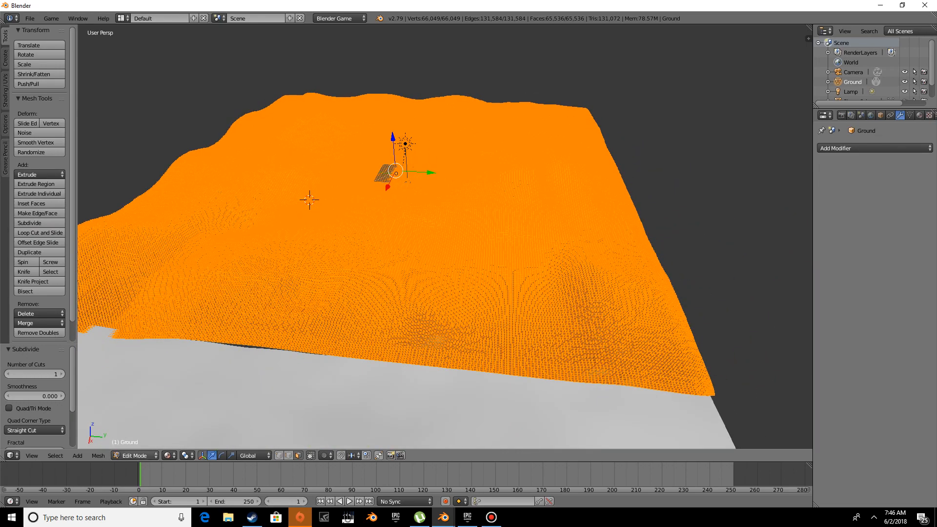
click(136, 455)
click(145, 422)
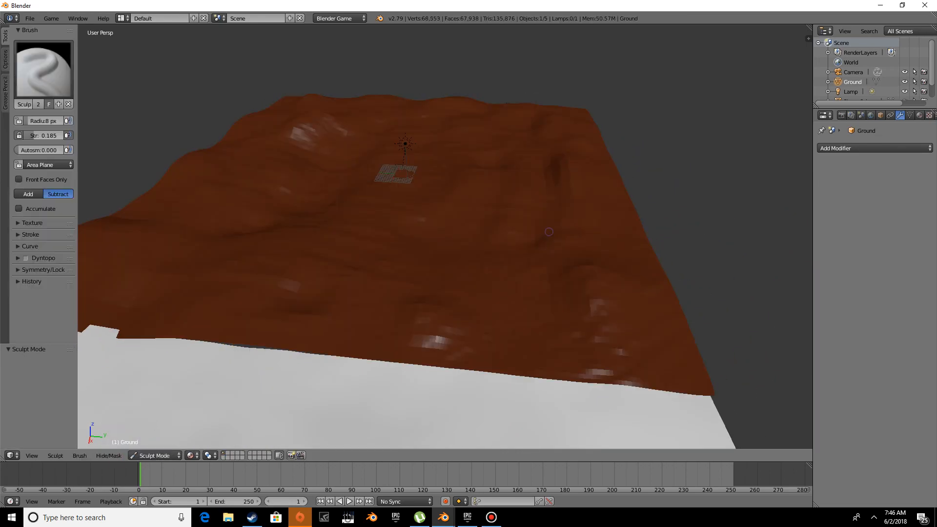
Step: Carve a short groove into the middle of the Ground and set the sculpt brush's strength to 0.144
middle_drag(549, 231, 369, 353)
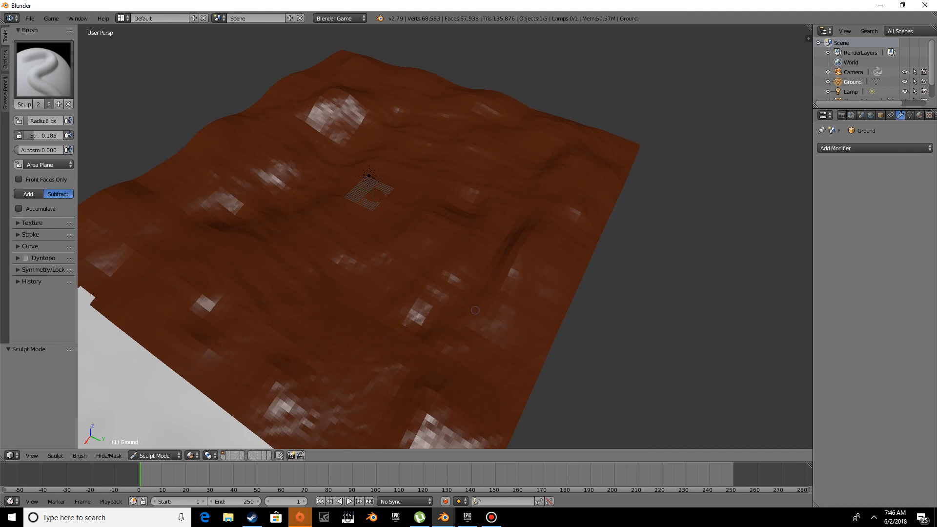
drag(423, 309, 402, 317)
middle_drag(319, 238, 473, 189)
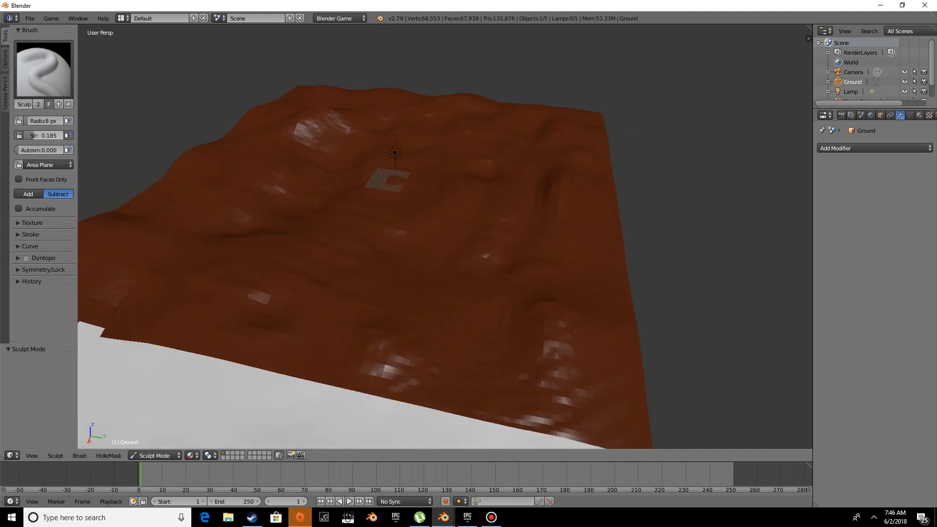
drag(45, 136, 39, 135)
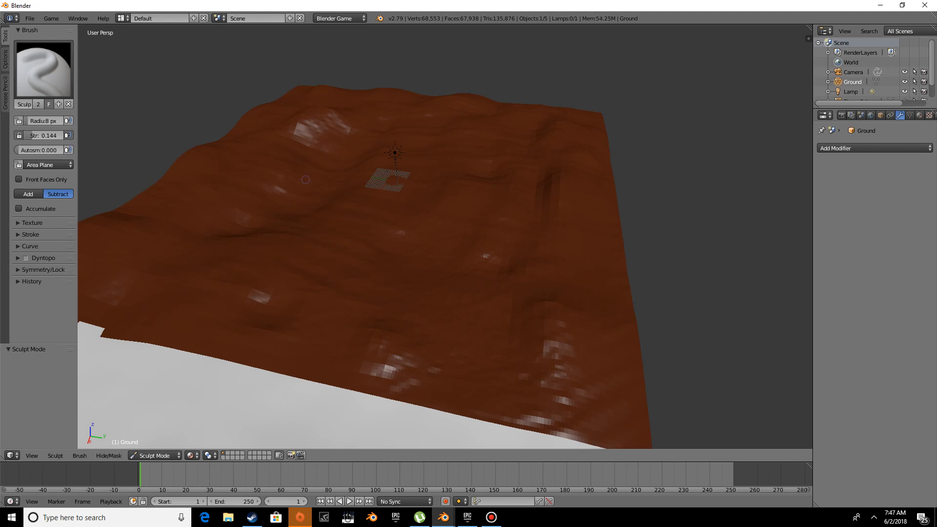
middle_drag(305, 179, 356, 230)
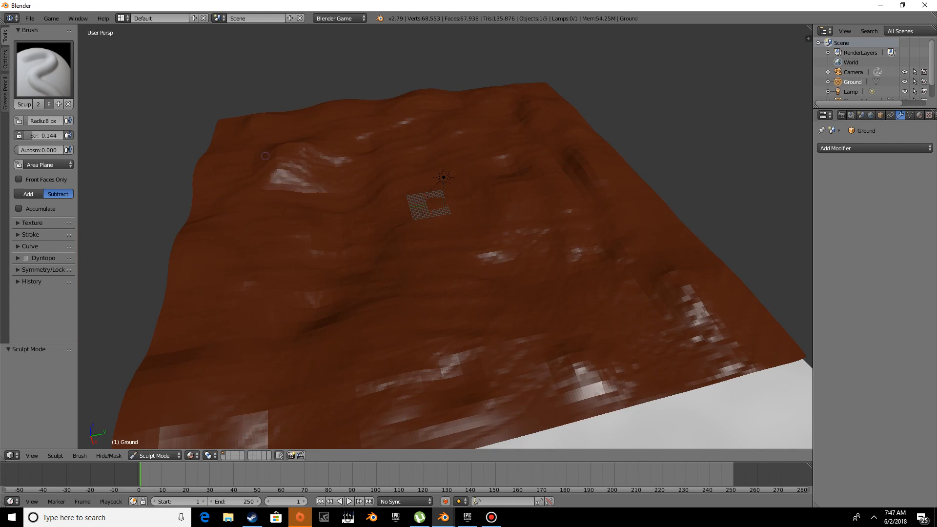
Step: Carve fine subtractive grooves into the Ground's slope near its outer corner and along the adjacent edge
middle_drag(197, 240, 257, 140)
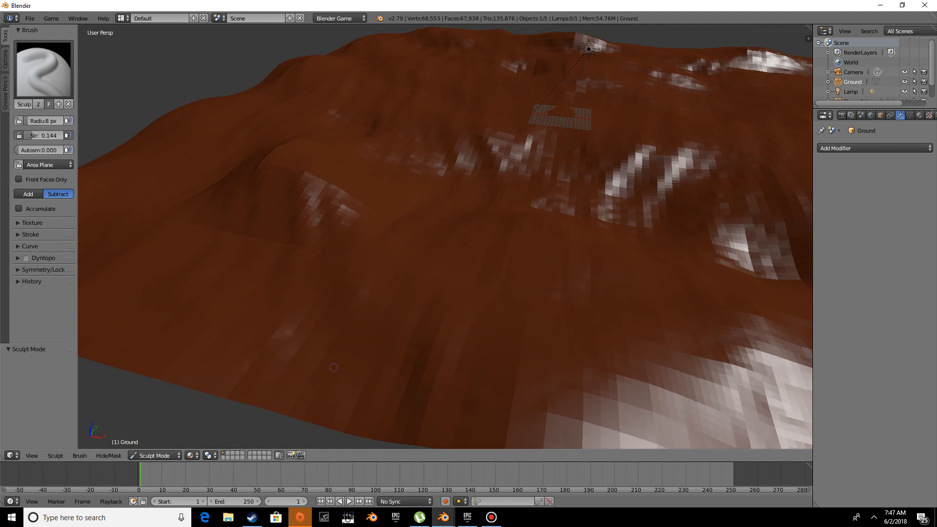
mouse_move(549, 427)
mouse_down()
mouse_move(610, 403)
mouse_move(522, 398)
mouse_move(693, 417)
mouse_move(614, 410)
mouse_move(732, 386)
mouse_move(612, 359)
mouse_move(703, 354)
mouse_move(696, 346)
mouse_up()
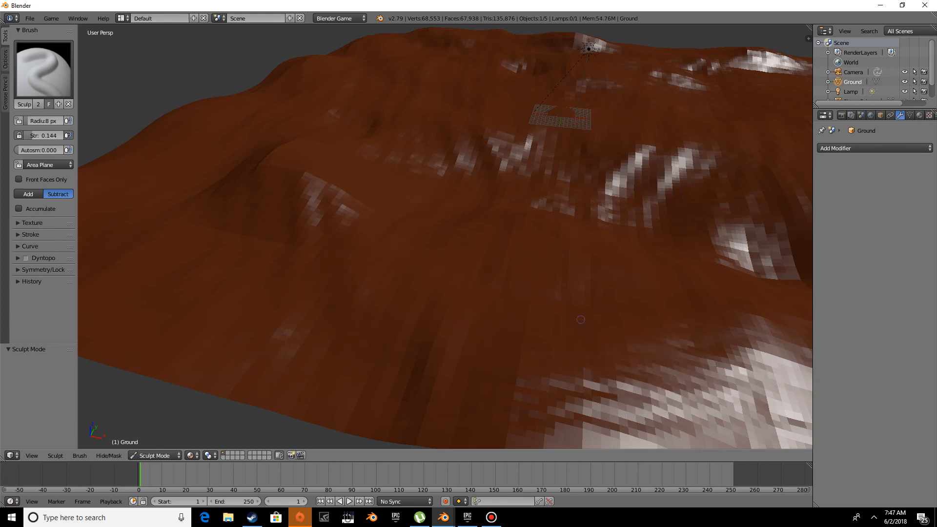
scroll(580, 319, down, 6)
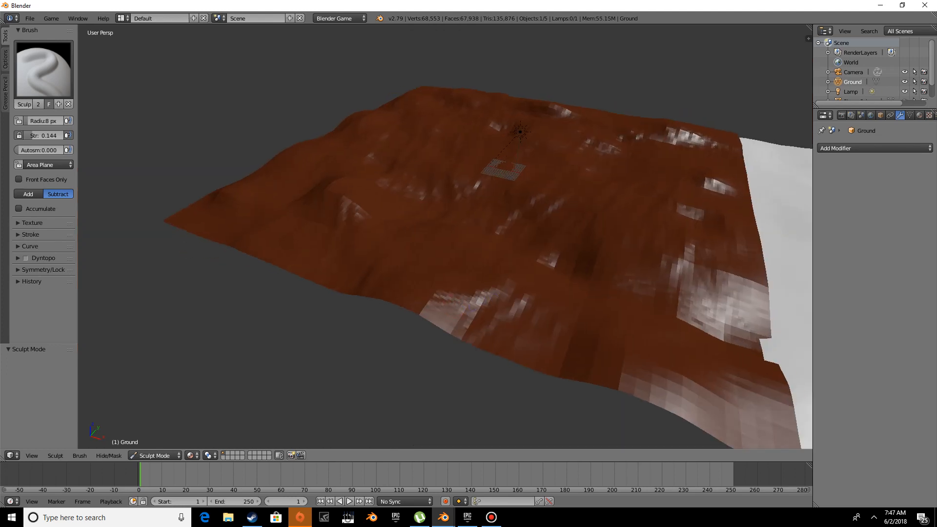
middle_drag(420, 293, 420, 250)
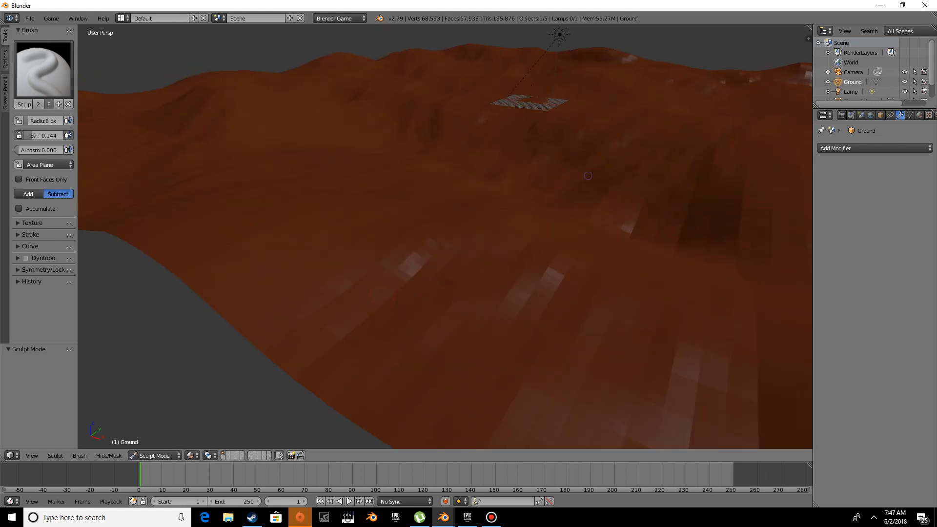
middle_drag(512, 155, 546, 208)
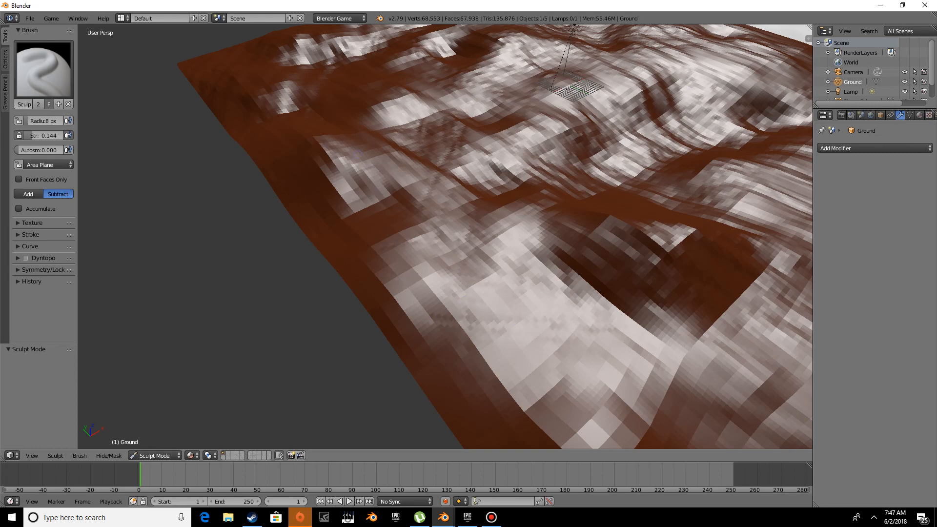
Step: Carve further fine grooves along the Ground's outer edge, across its bright slopes and down to its far corner
middle_drag(358, 152, 291, 198)
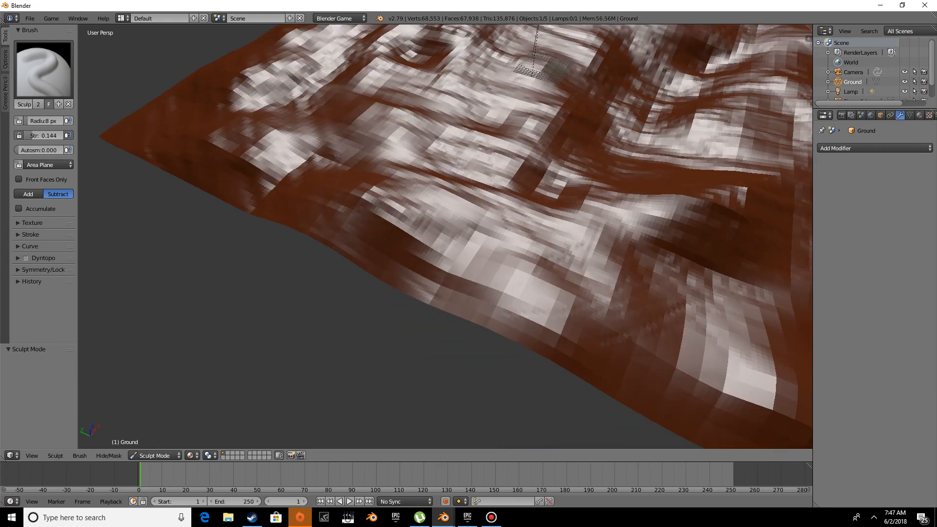
middle_drag(477, 183, 397, 167)
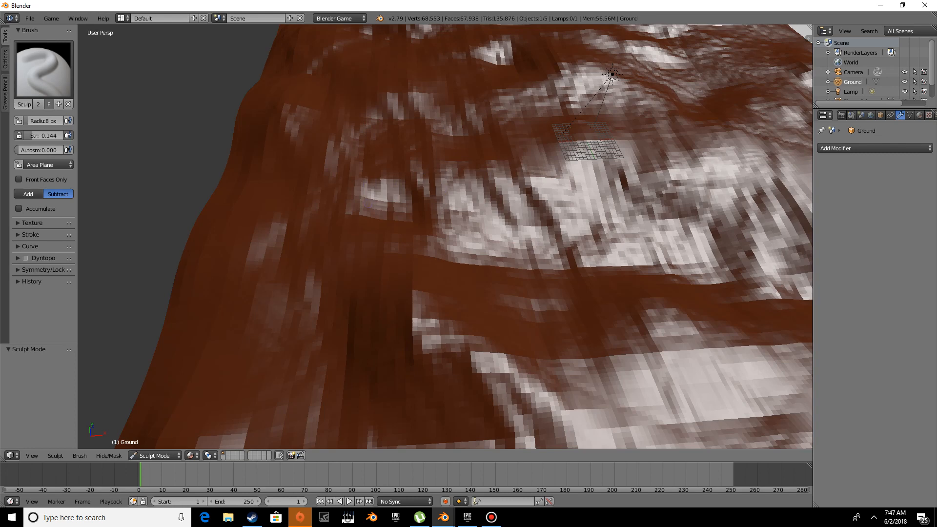
middle_drag(408, 123, 517, 140)
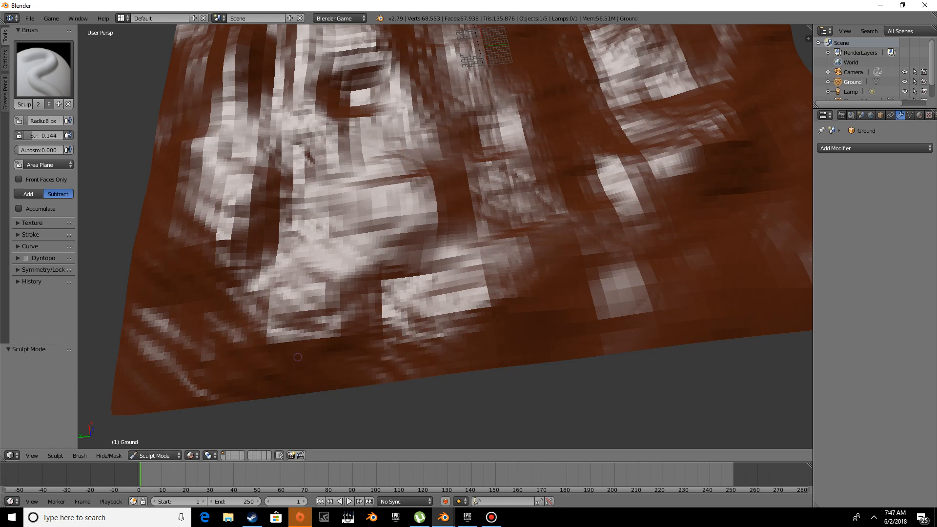
middle_drag(351, 341, 468, 196)
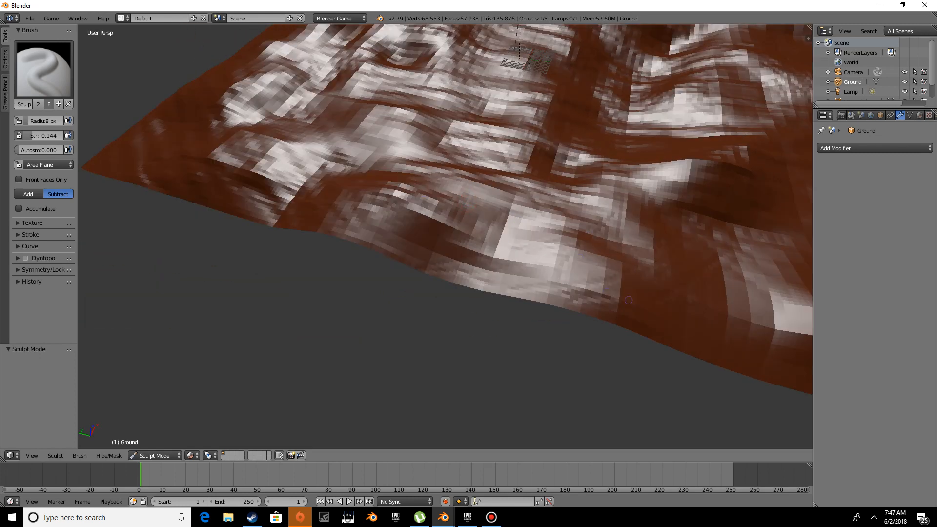
middle_drag(628, 300, 105, 148)
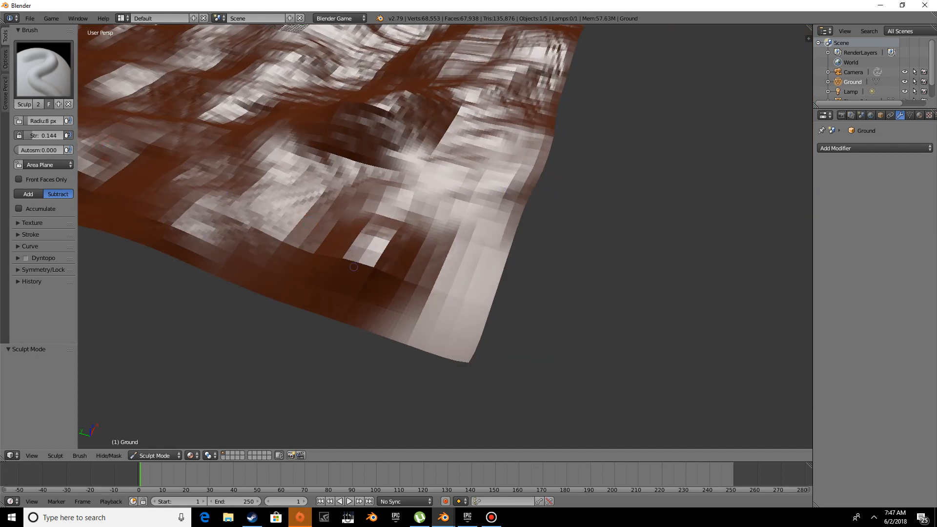
mouse_move(435, 309)
mouse_down()
mouse_move(429, 337)
mouse_move(469, 294)
mouse_move(402, 328)
mouse_move(446, 341)
mouse_move(419, 351)
mouse_move(470, 355)
mouse_up()
middle_drag(497, 347, 617, 342)
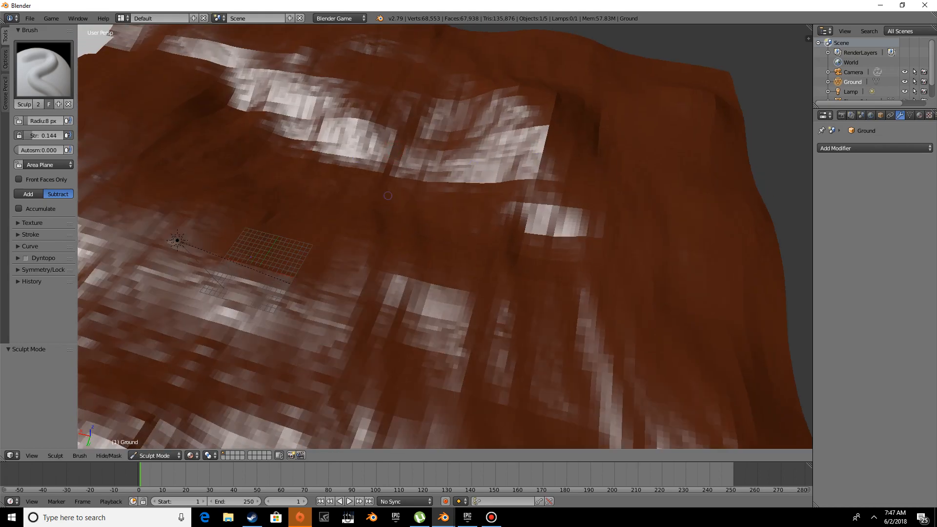
Step: Carve long shallow grooves across the middle of the Ground and along its side next to the ocean
scroll(429, 225, down, 6)
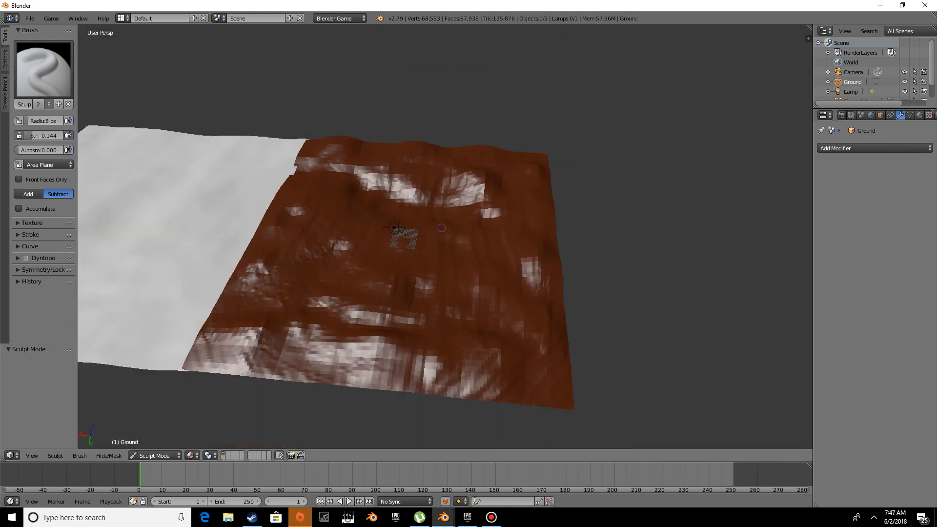
drag(441, 281, 403, 300)
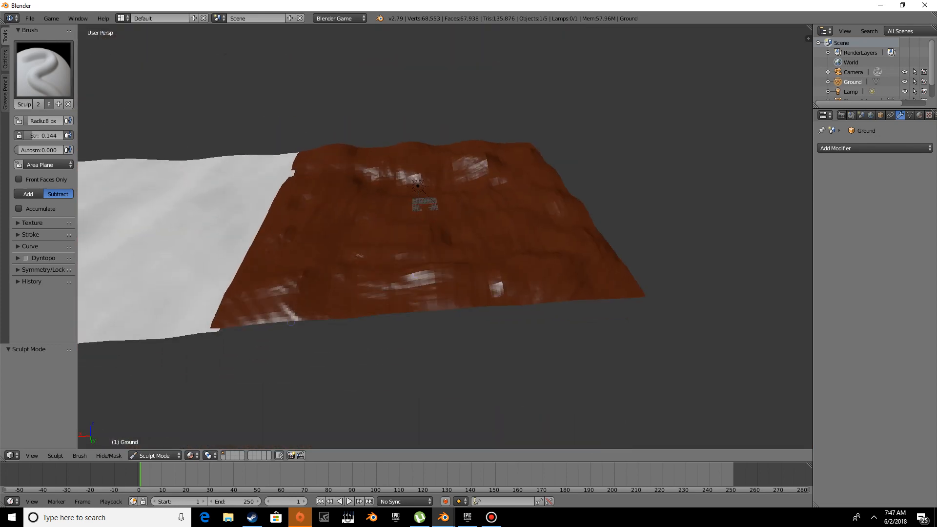
mouse_move(325, 267)
middle_down()
mouse_move(317, 254)
mouse_move(324, 257)
middle_up()
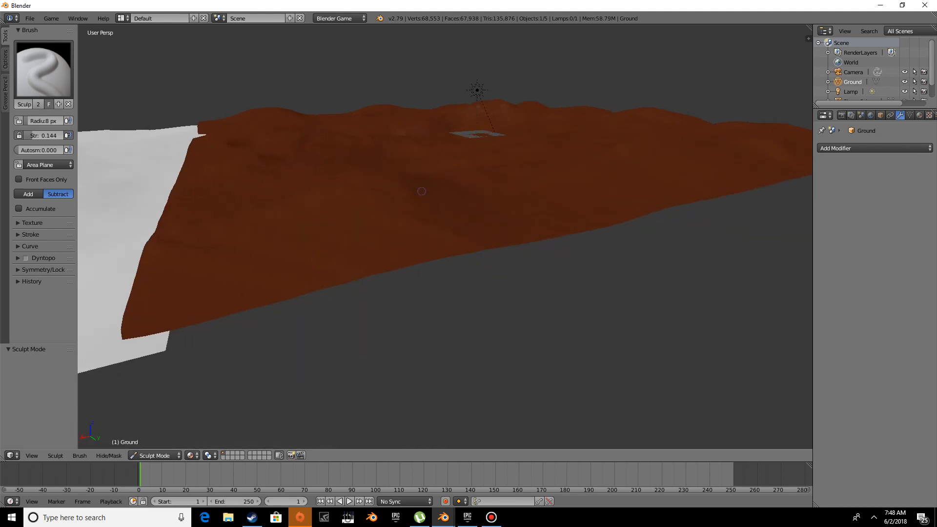
middle_drag(430, 175, 652, 309)
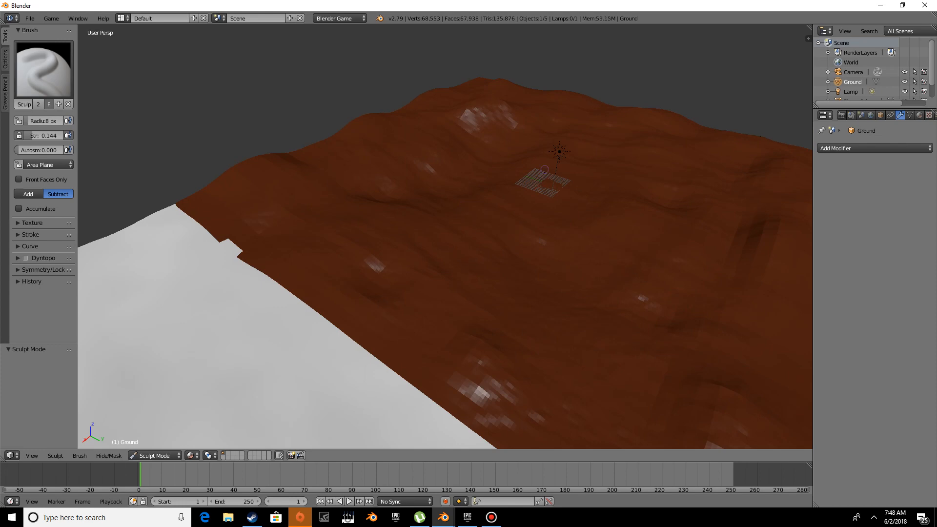
middle_drag(545, 169, 344, 247)
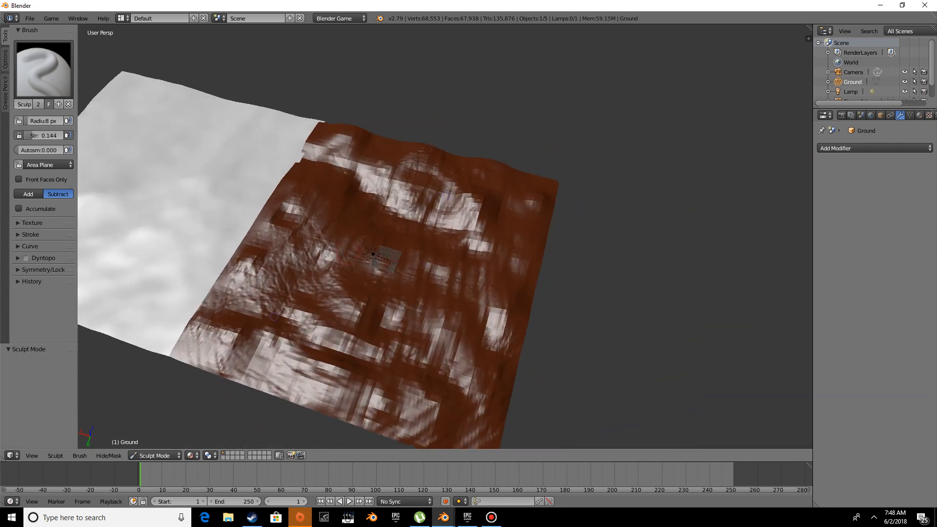
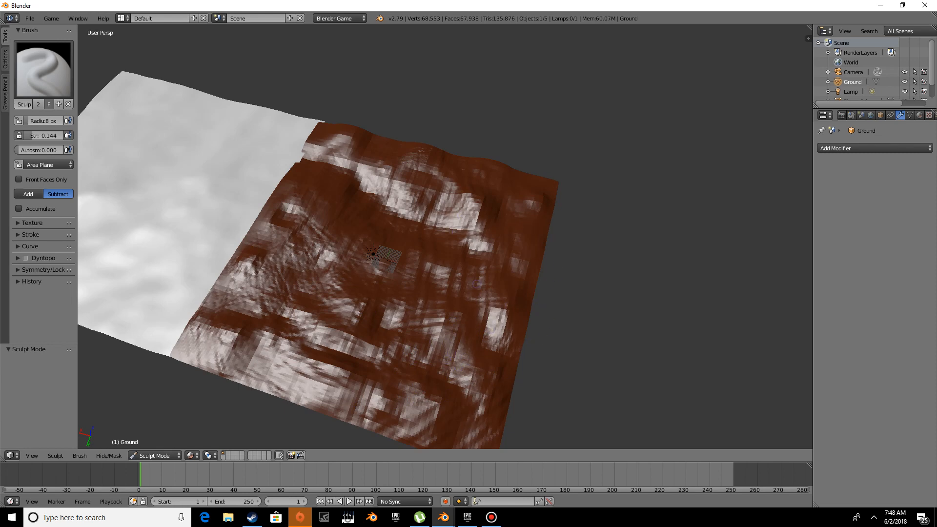
Step: Switch the Ground to Edit Mode, smooth all its vertices with a 0.500 factor and one repeat, and return to Object Mode
middle_drag(477, 284, 564, 188)
scroll(479, 256, up, 4)
click(155, 455)
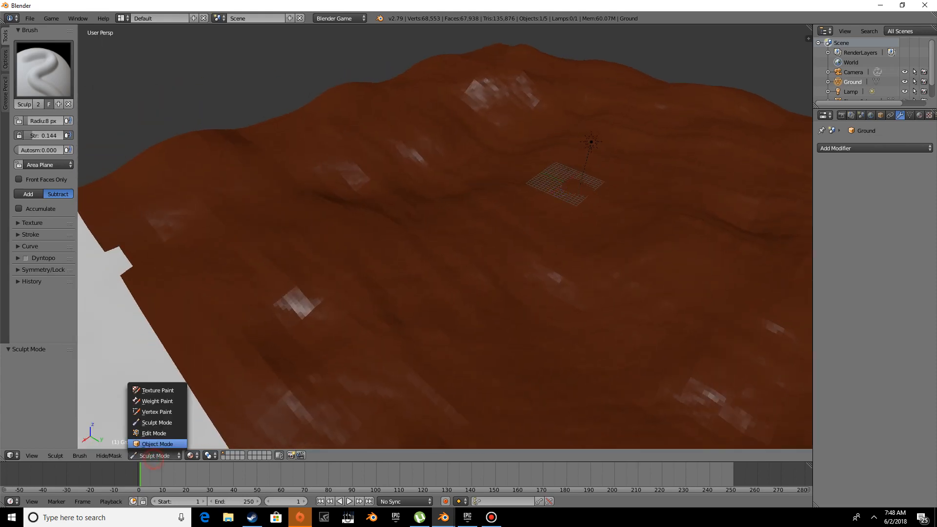
click(164, 433)
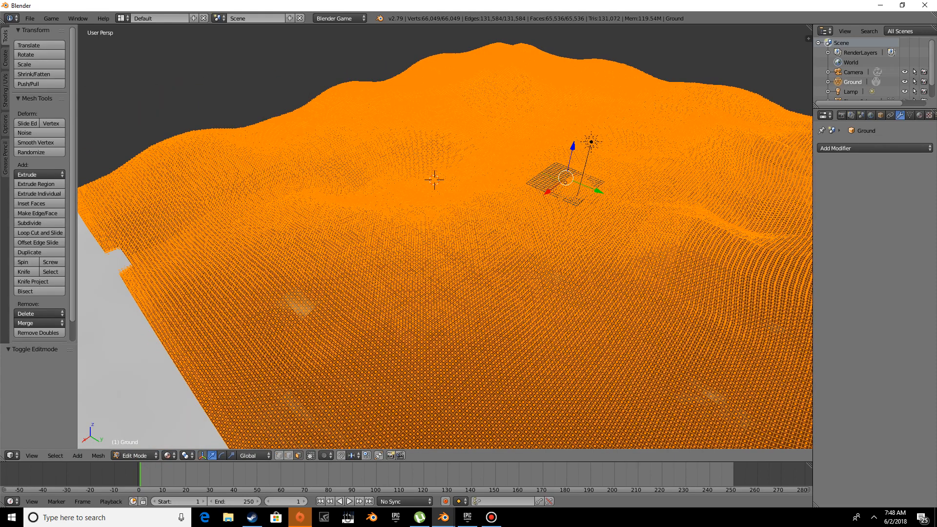
click(31, 142)
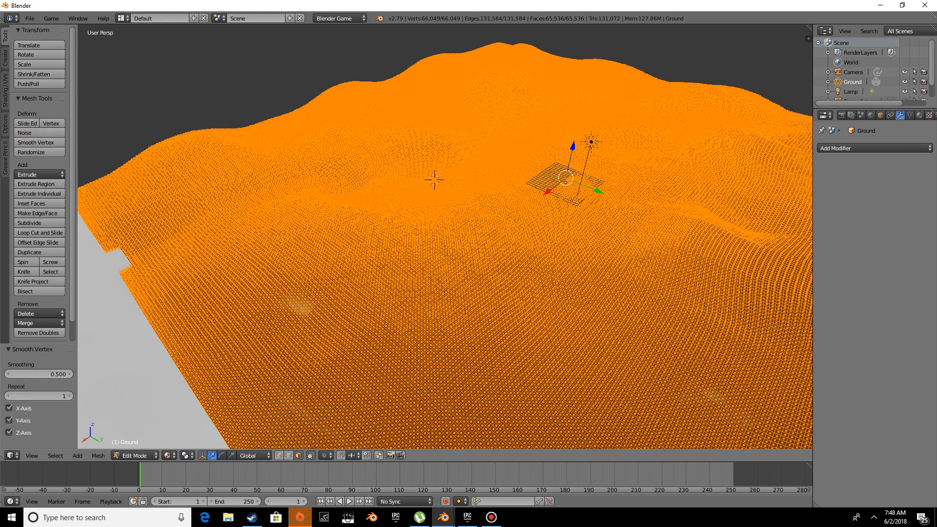
click(142, 455)
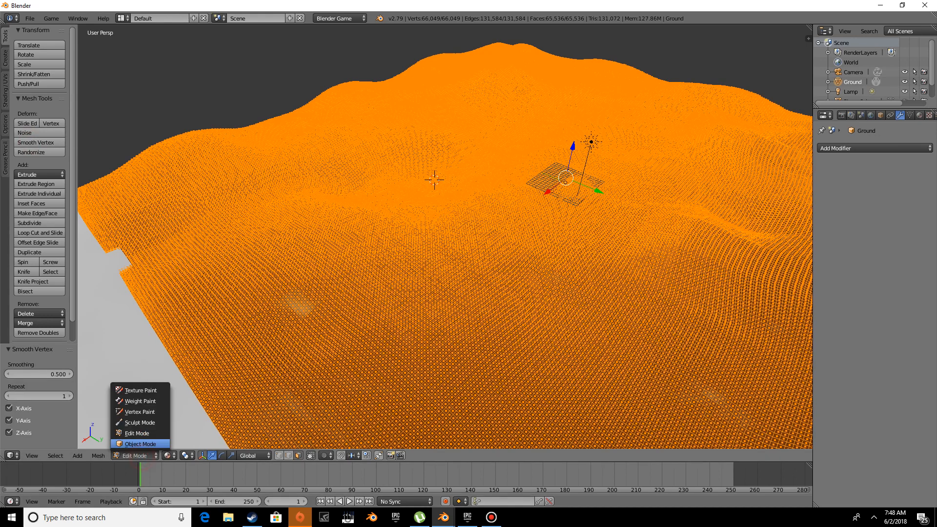
click(149, 443)
middle_drag(439, 244, 402, 270)
scroll(395, 219, up, 6)
shift+middle_drag(468, 351, 364, 108)
scroll(334, 105, down, 6)
shift+middle_drag(363, 244, 437, 167)
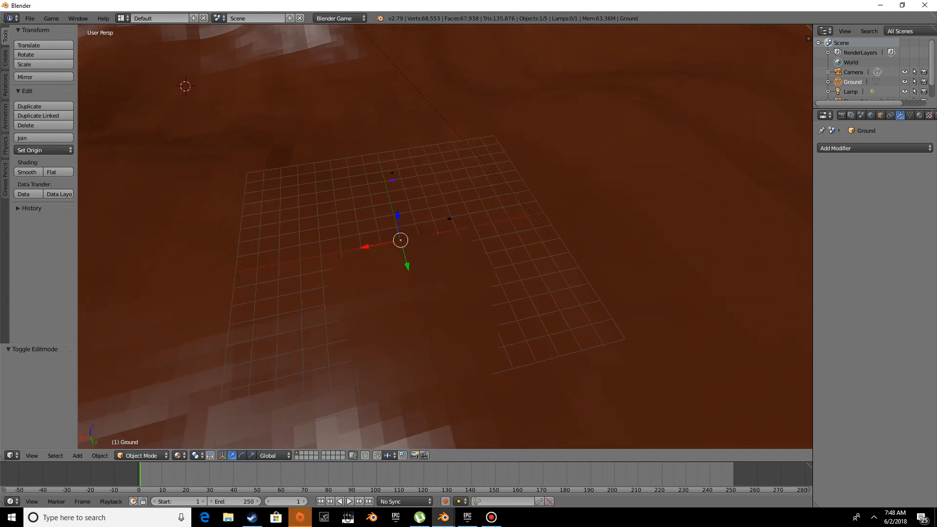
click(142, 456)
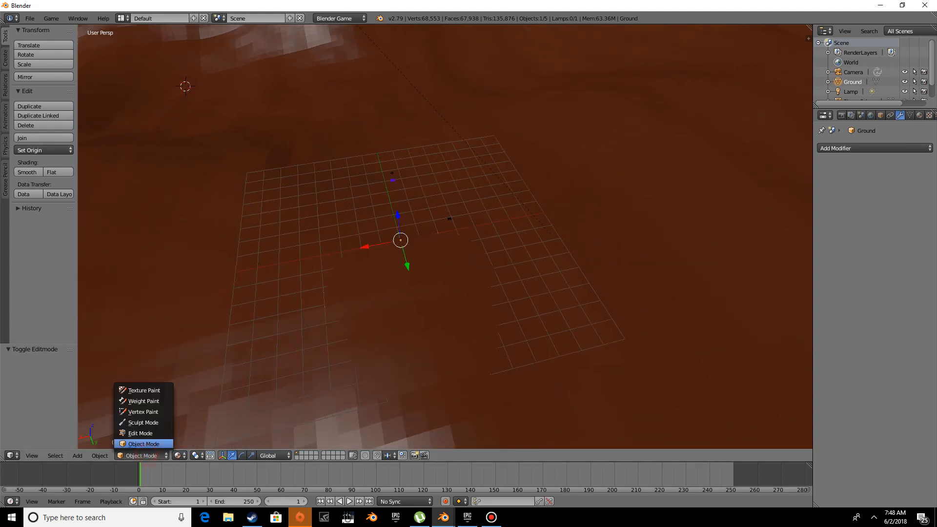
click(146, 433)
scroll(445, 237, down, 8)
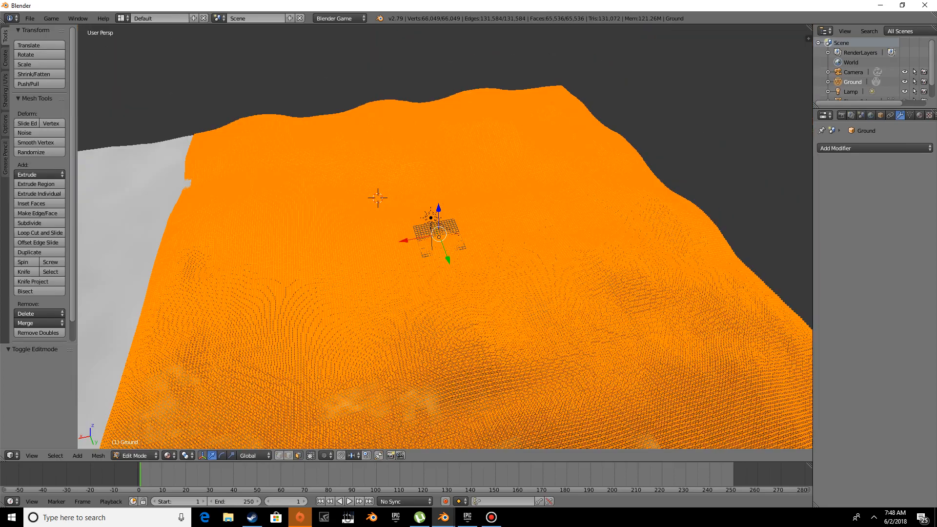
scroll(445, 237, up, 3)
middle_drag(445, 237, 495, 211)
click(135, 455)
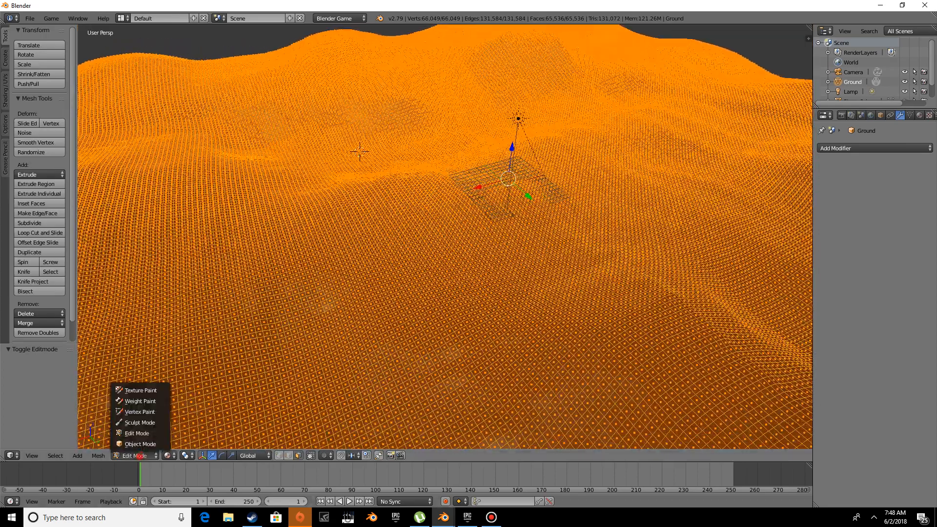
click(131, 443)
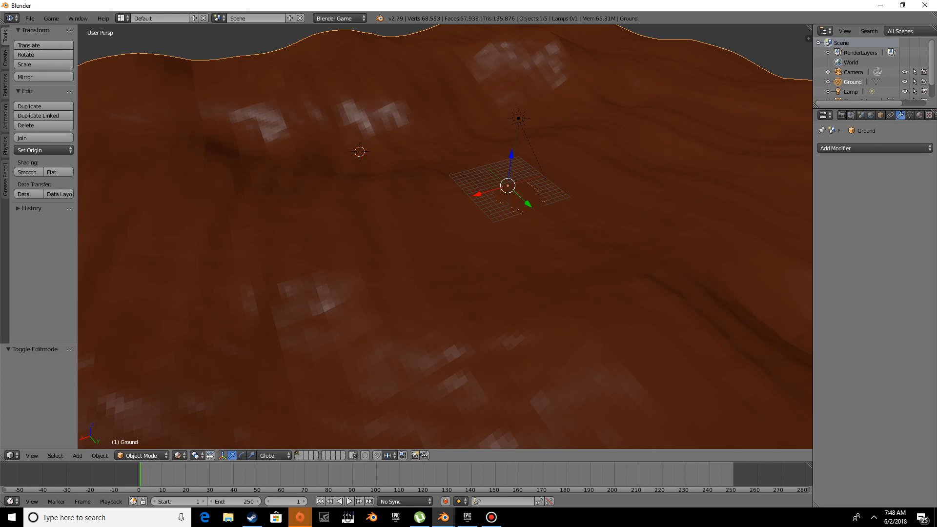
Step: Apply smooth shading to the Ground in Object Mode
click(28, 171)
scroll(445, 237, up, 6)
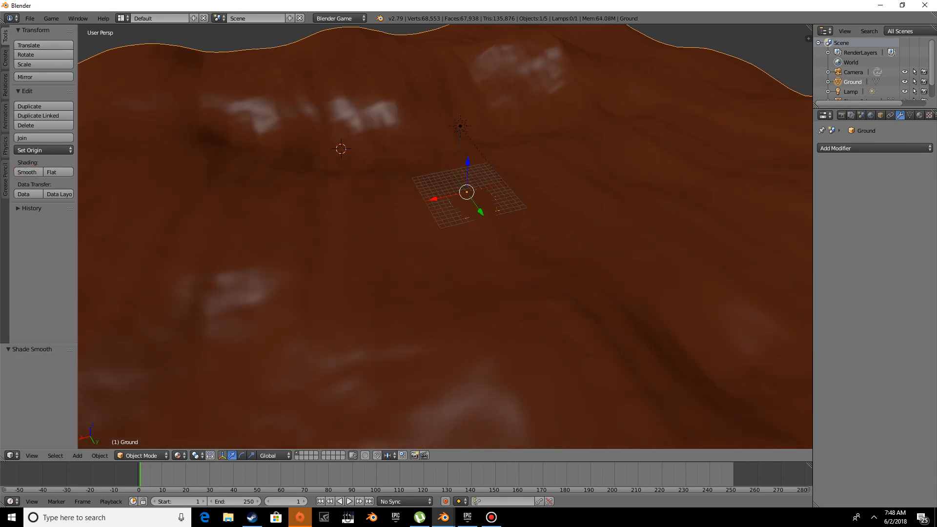
scroll(445, 237, down, 8)
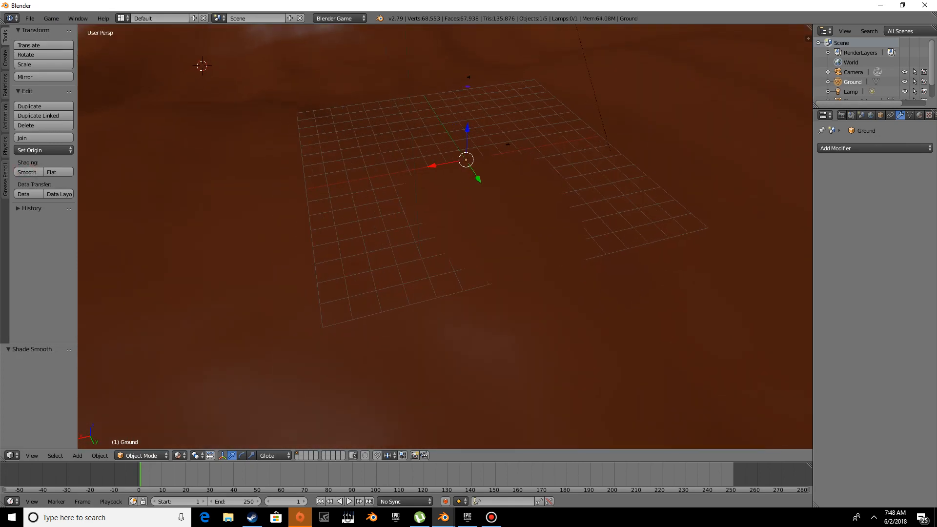
Step: Select the ocean plane and move it about -147.4 along the X axis so it passes under the Ground
middle_drag(445, 237, 612, 281)
scroll(542, 208, up, 4)
scroll(611, 235, down, 10)
right_click(653, 298)
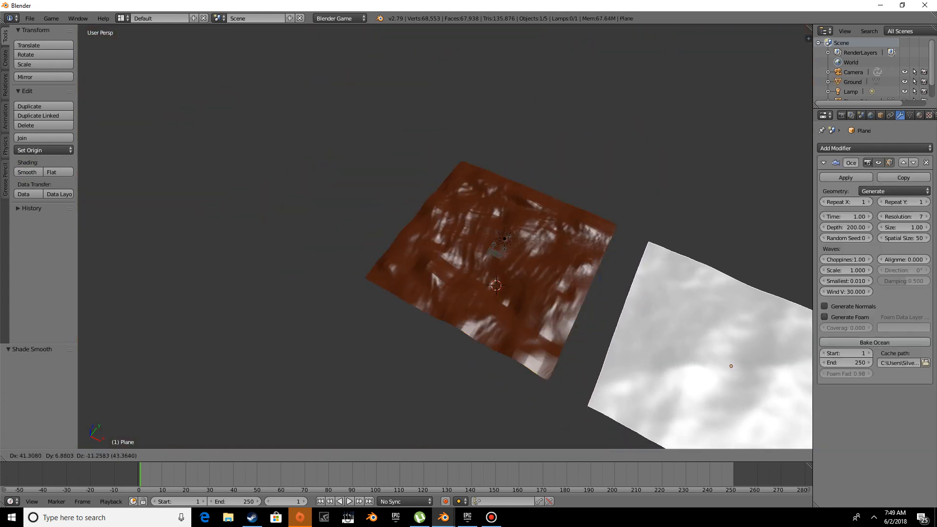
key(g)
key(x)
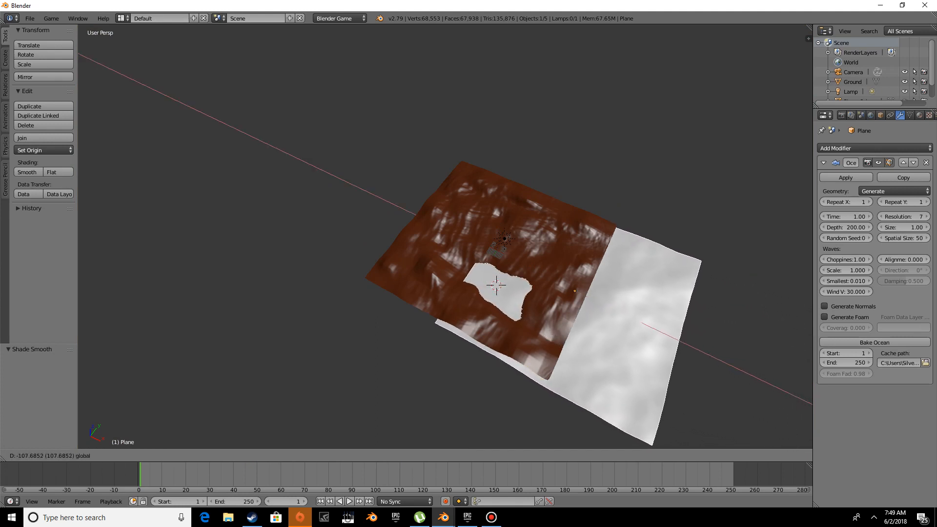
drag(581, 294, 575, 290)
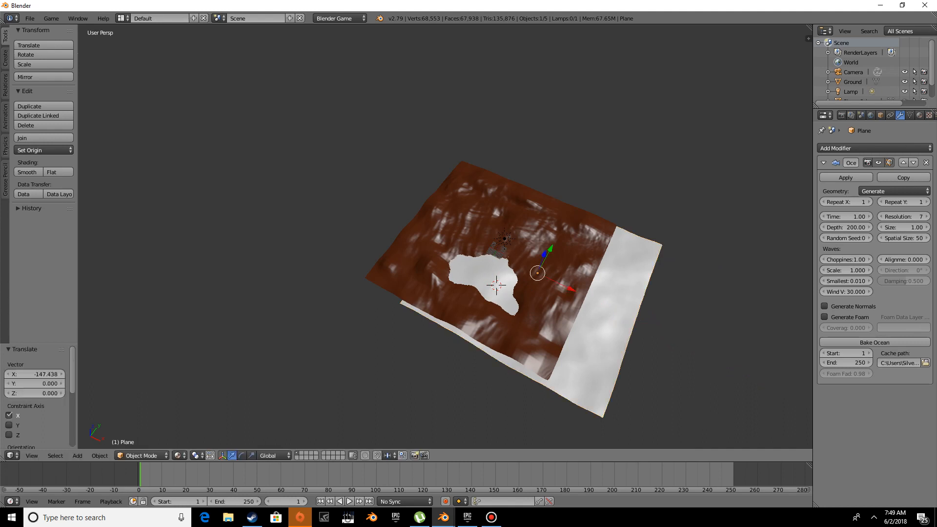
Step: Raise the ocean plane 1.349 along Z and shift it 7.341 along X
middle_drag(575, 290, 600, 260)
scroll(652, 281, up, 5)
middle_drag(651, 280, 662, 258)
drag(422, 104, 422, 95)
middle_drag(422, 95, 429, 104)
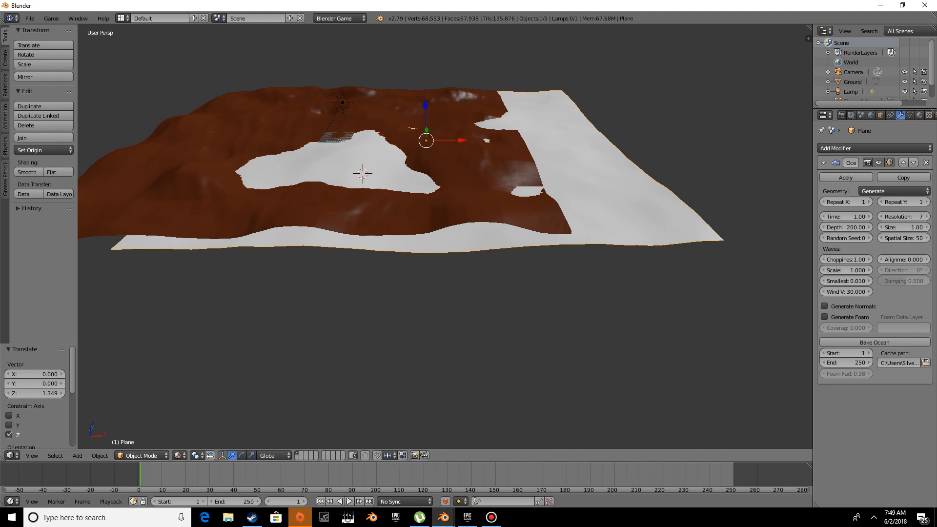
drag(458, 141, 472, 141)
middle_drag(472, 141, 461, 139)
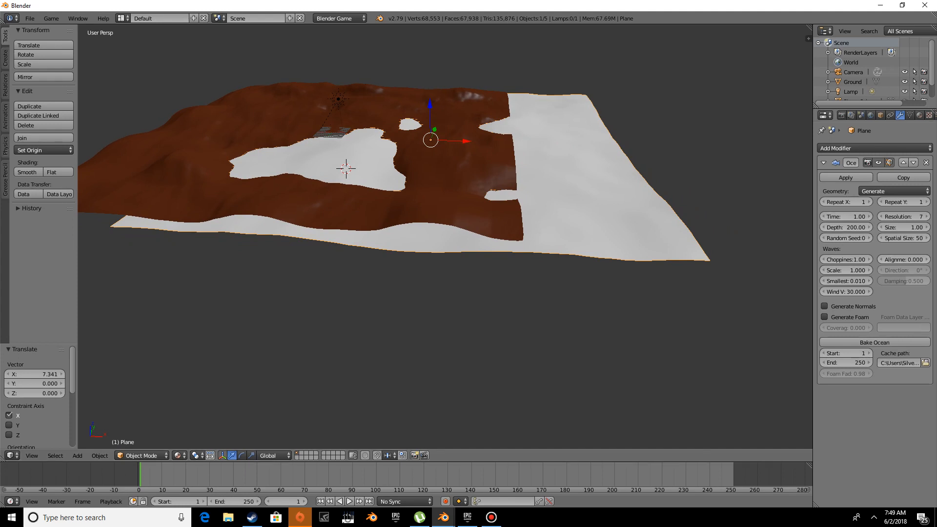
Step: Set the Ocean modifier's choppiness to 0.00 and its wave scale to 0.100
mouse_move(846, 259)
mouse_down()
mouse_move(857, 270)
mouse_move(840, 270)
mouse_up()
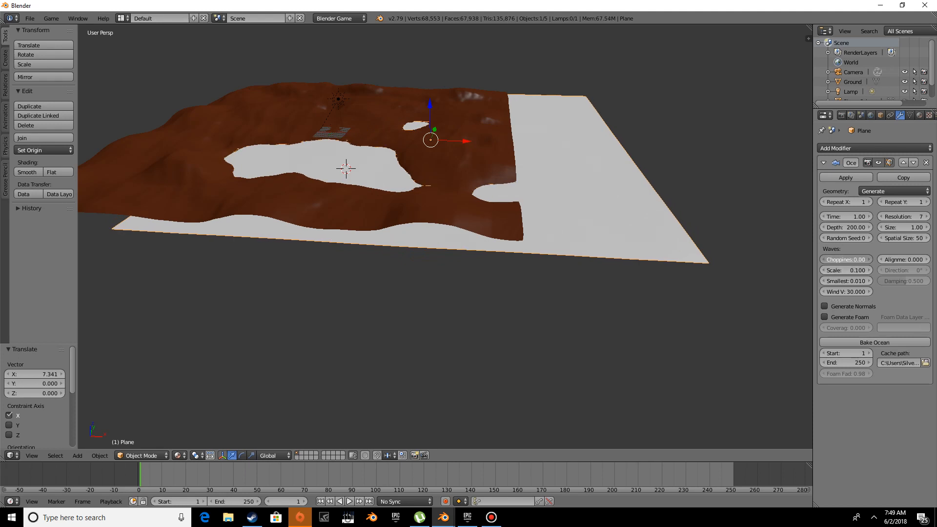
click(425, 100)
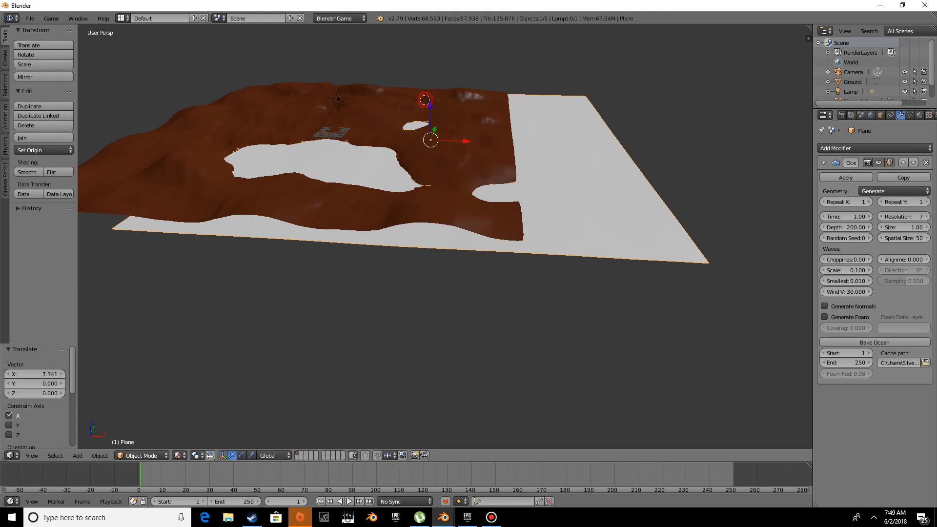
Step: Raise the ocean plane 1.335 along the Z axis
drag(429, 102, 428, 99)
middle_drag(429, 100, 369, 71)
scroll(496, 112, down, 8)
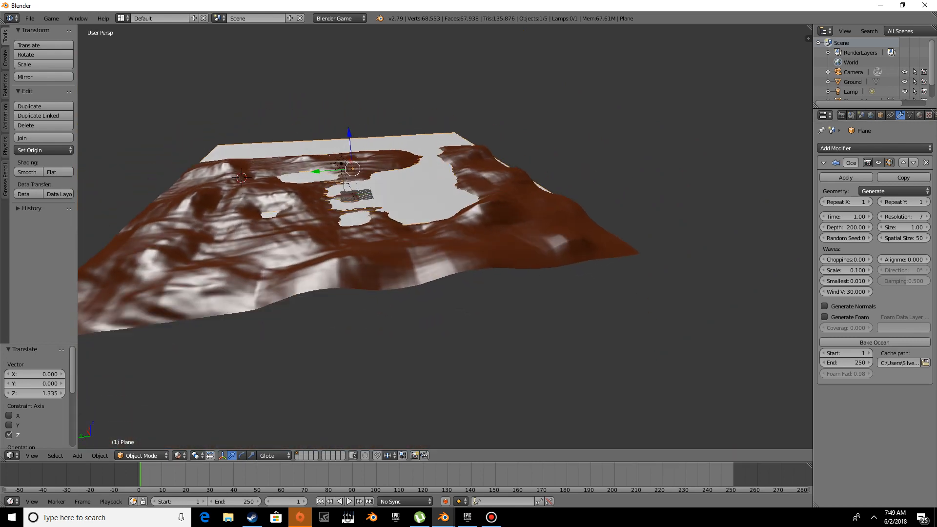
Step: Set the Ocean modifier's spatial size to 66, size to 0.92 and depth to 50
drag(904, 238, 859, 227)
click(860, 228)
key(BackSpace)
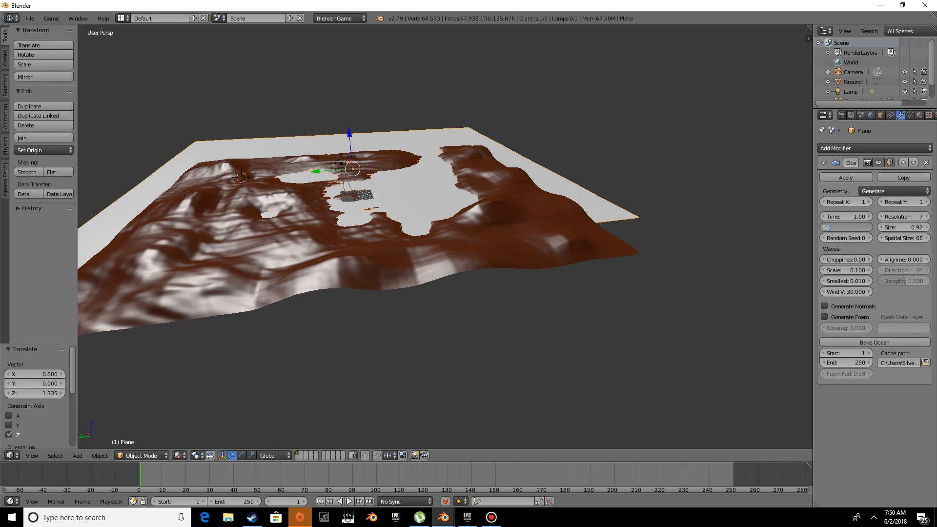
key(Return)
middle_drag(410, 235, 513, 293)
scroll(619, 302, down, 4)
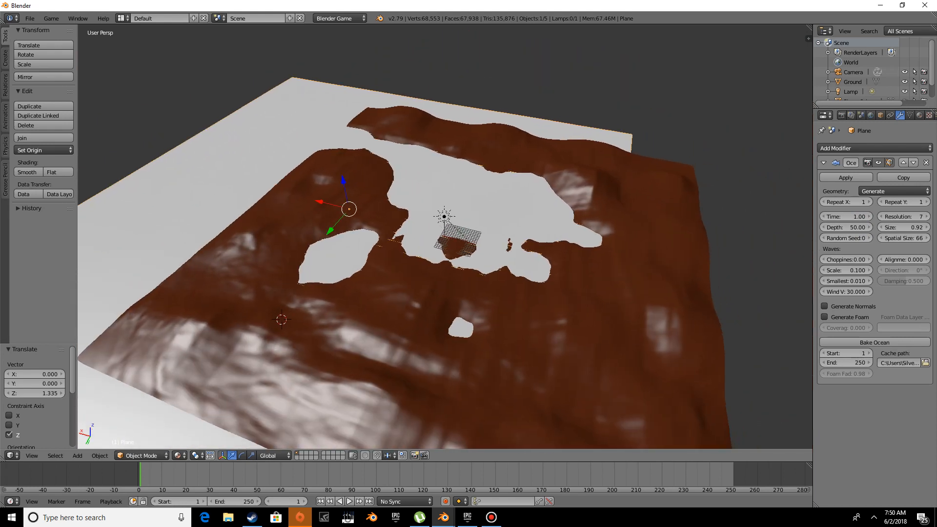
Step: Lower the ocean plane 1.147 along the Z axis
drag(320, 201, 323, 177)
middle_drag(336, 209, 422, 219)
scroll(422, 220, up, 2)
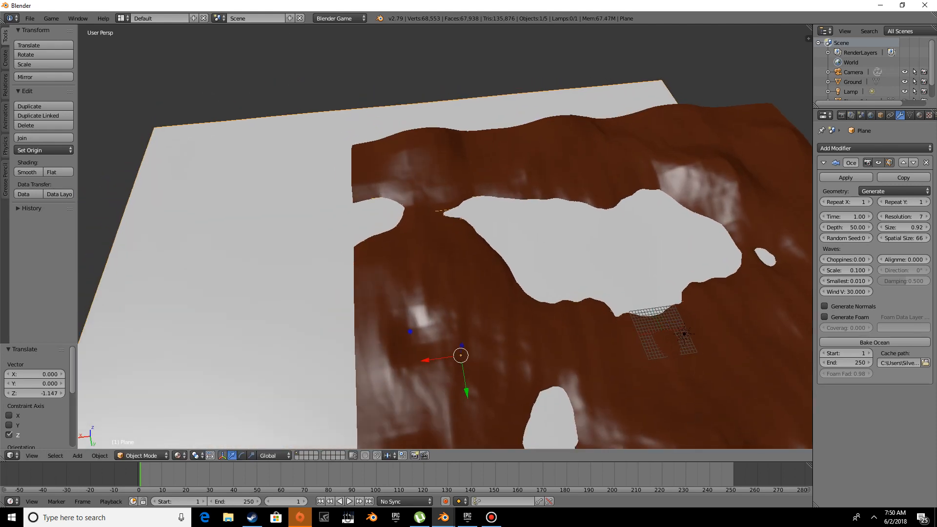
Step: Try to select the Ground near the narrow strip between the two water areas and switch to Sculpt Mode
right_click(412, 329)
right_click(453, 295)
click(147, 454)
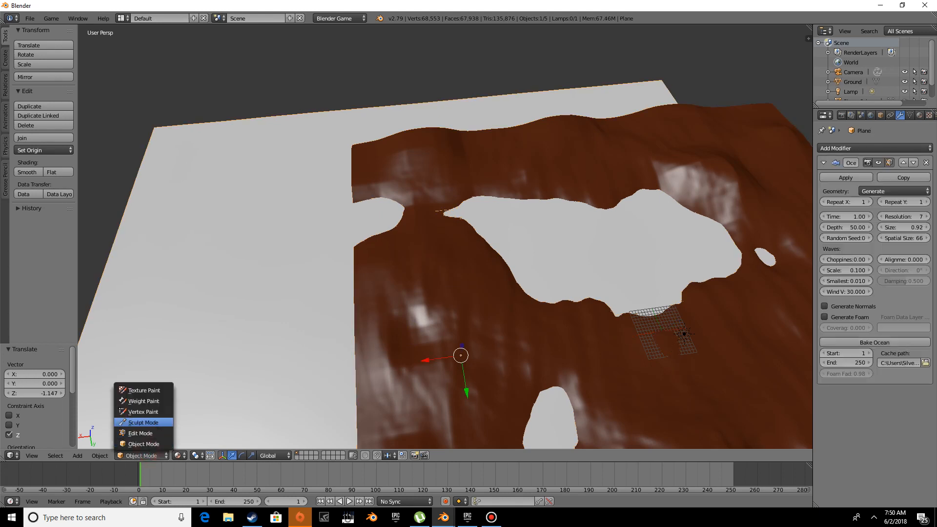
click(143, 422)
middle_drag(399, 249, 401, 254)
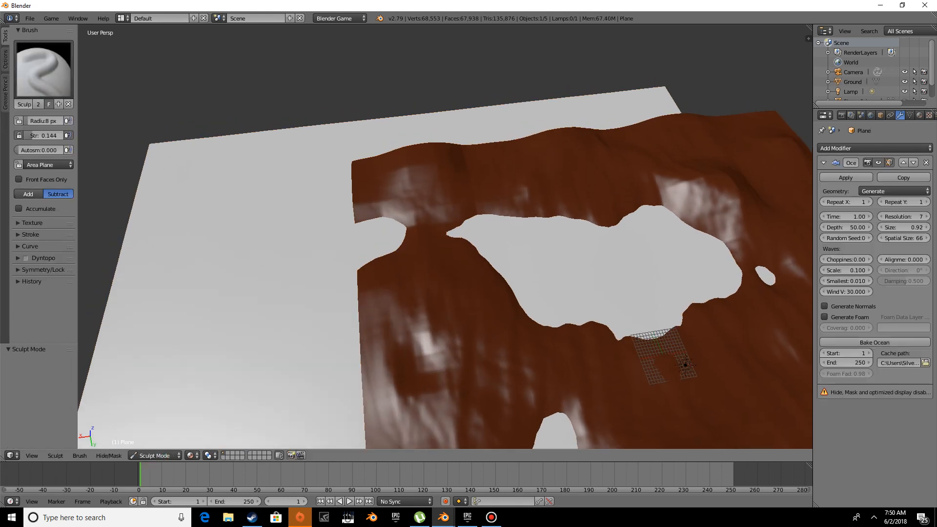
Step: Set the subtracting sculpt brush to a strength of 0.349 and a radius of 22 px
drag(44, 135, 55, 135)
middle_drag(365, 237, 390, 264)
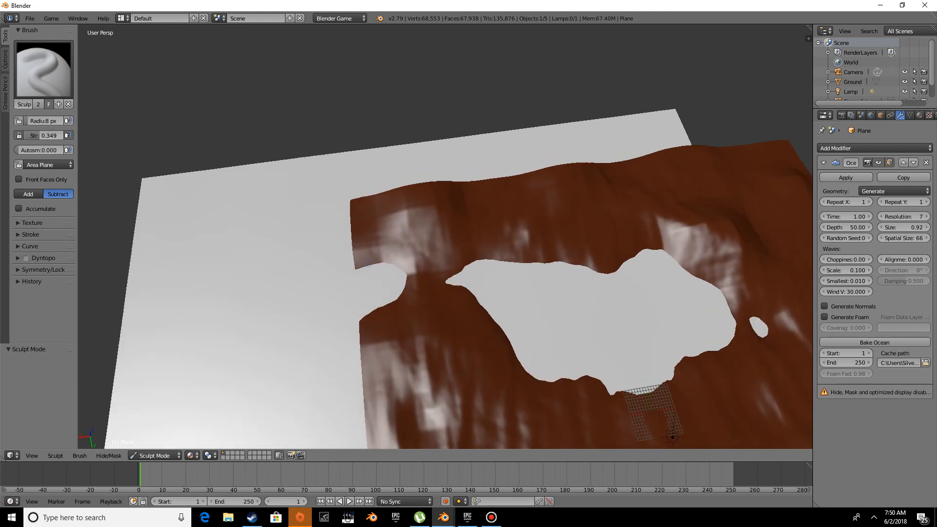
scroll(425, 294, up, 5)
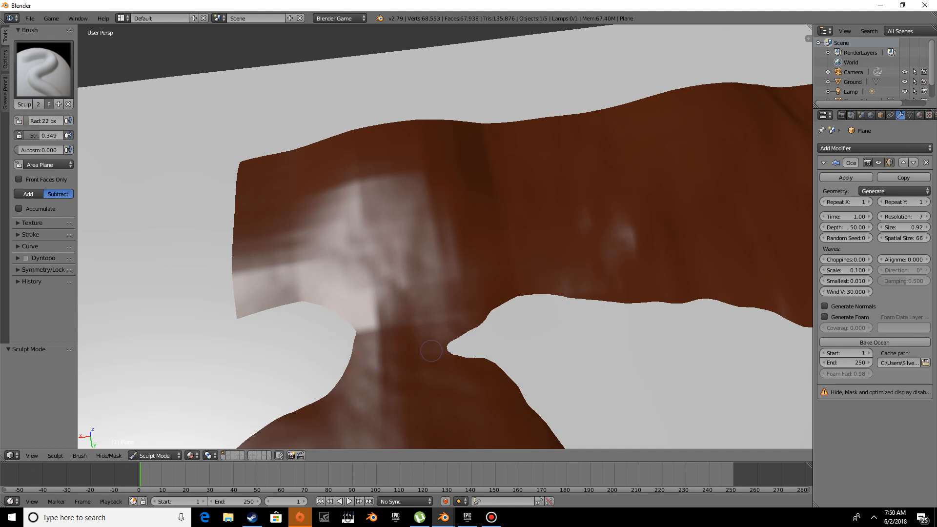
mouse_move(403, 344)
middle_down()
mouse_move(445, 328)
mouse_move(510, 182)
middle_up()
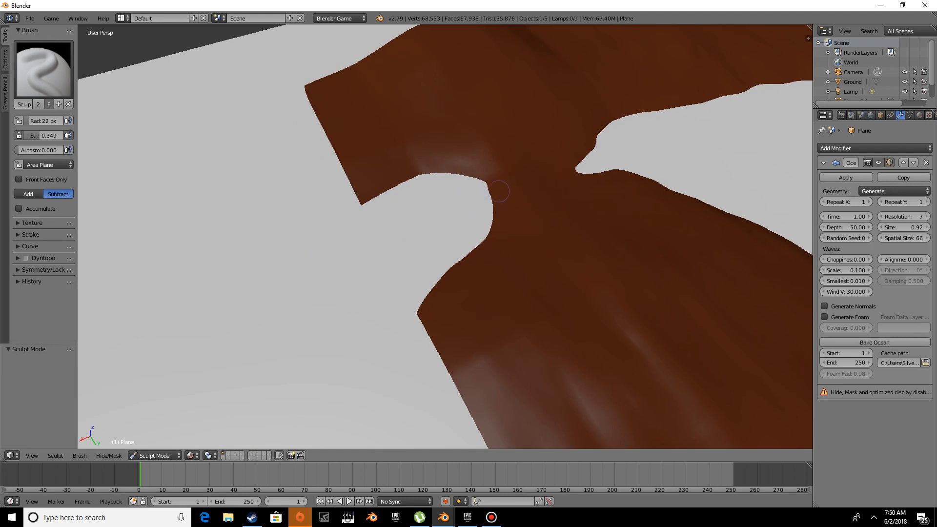
scroll(499, 192, down, 6)
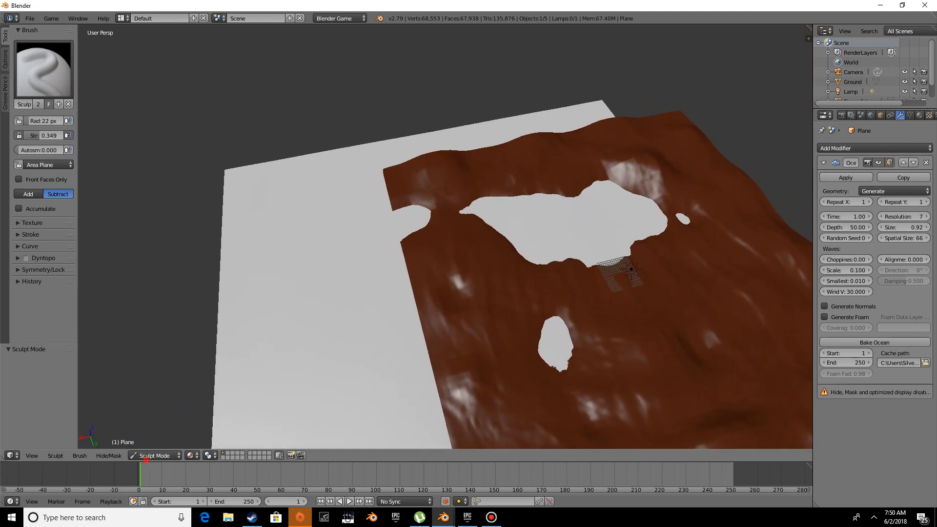
Step: Leave sculpting on the Plane, select the brown Ground terrain and put it into Sculpt Mode
click(146, 456)
click(156, 444)
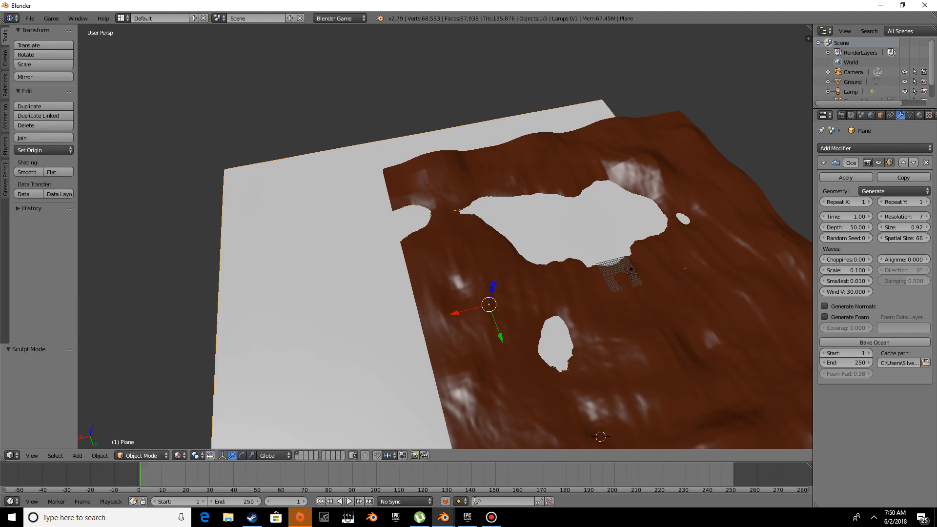
right_click(684, 269)
scroll(445, 236, up, 4)
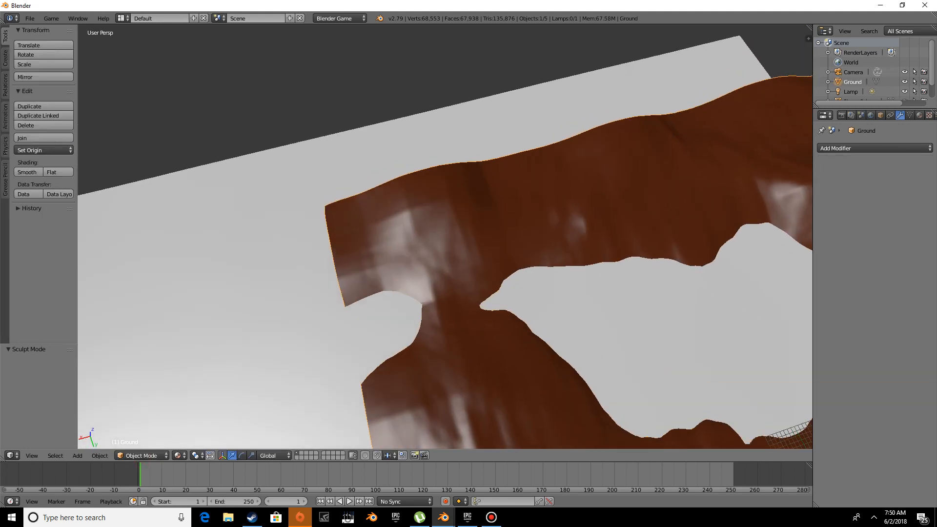
click(142, 457)
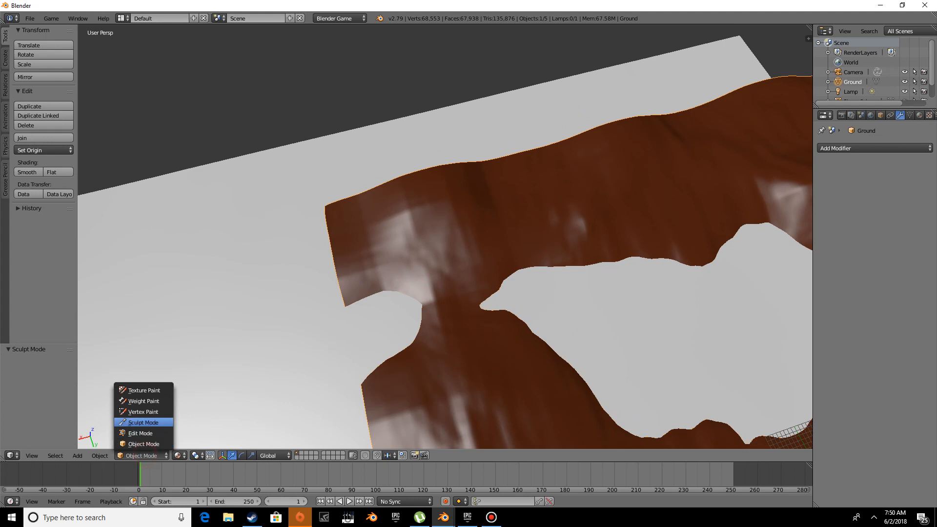
click(141, 423)
Step: Carve away the land between the lake and the edge inlet so a water channel connects them
mouse_move(429, 318)
mouse_down()
mouse_move(484, 306)
mouse_move(415, 319)
mouse_move(493, 301)
mouse_move(417, 308)
mouse_up()
mouse_move(499, 323)
mouse_down()
mouse_move(422, 327)
mouse_move(530, 324)
mouse_move(478, 309)
mouse_up()
scroll(644, 319, down, 8)
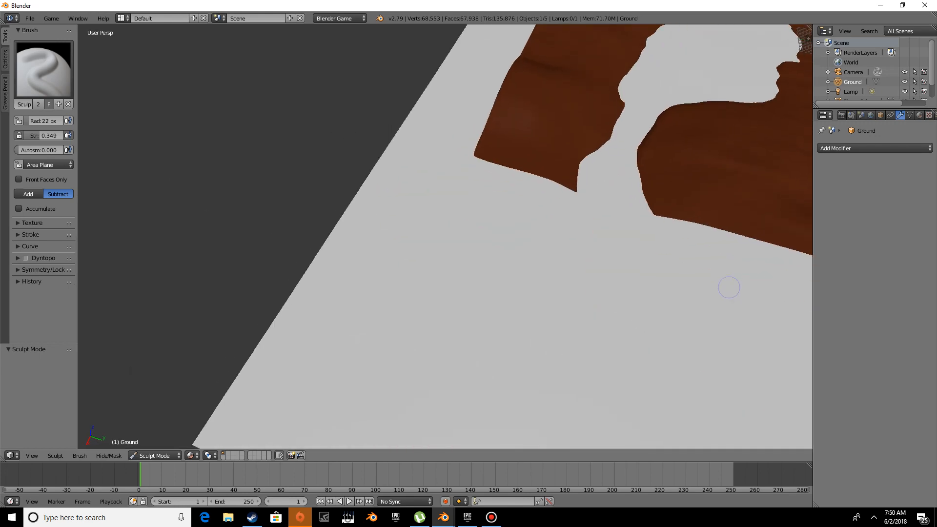
Step: Switch the sculpt brush to Add and raise the terrain inland from the lake and along its bank
mouse_move(649, 181)
middle_down()
mouse_move(584, 238)
mouse_move(427, 277)
mouse_move(420, 249)
middle_up()
scroll(427, 278, up, 8)
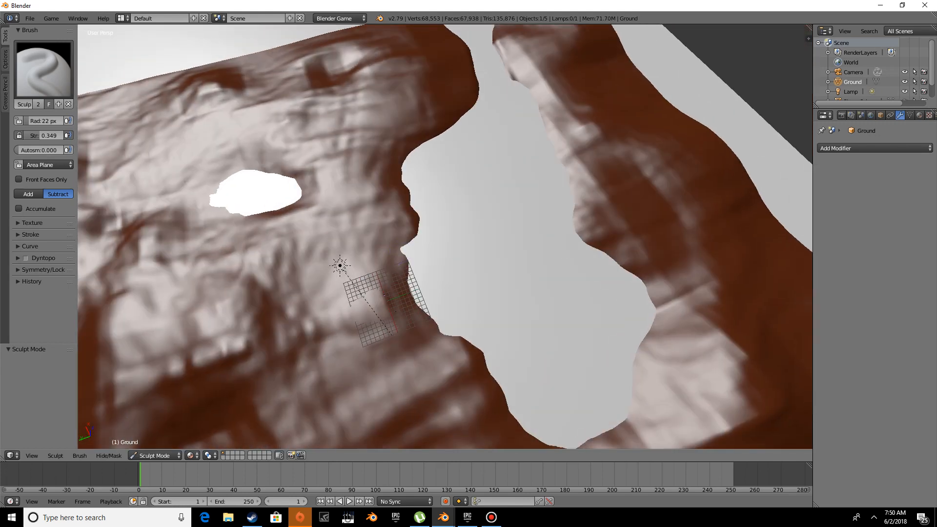
click(27, 194)
middle_drag(393, 286, 363, 248)
mouse_move(266, 286)
mouse_down()
mouse_move(284, 215)
mouse_move(288, 239)
mouse_up()
mouse_move(295, 244)
middle_down()
mouse_move(328, 234)
mouse_move(322, 210)
middle_up()
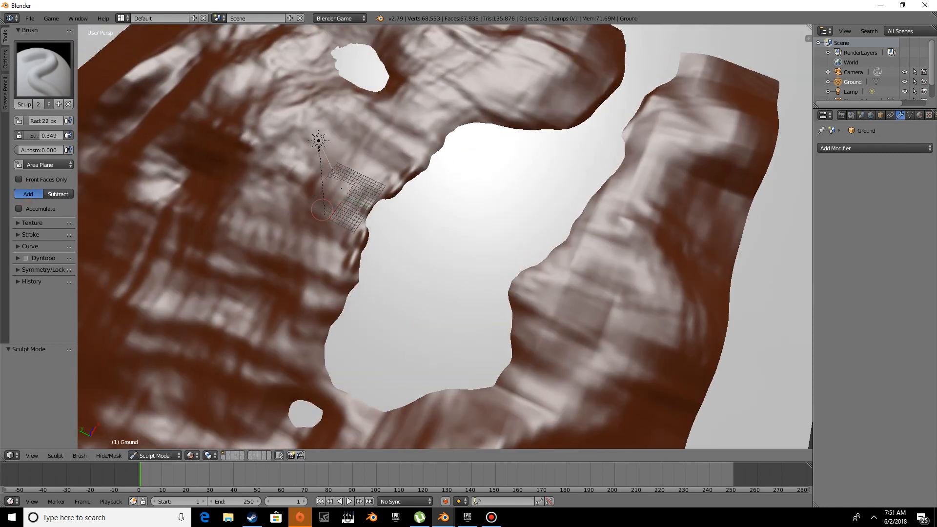
mouse_move(369, 220)
mouse_down()
mouse_move(393, 202)
mouse_move(376, 227)
mouse_move(410, 188)
mouse_move(368, 244)
mouse_move(386, 205)
mouse_up()
middle_drag(418, 208, 538, 186)
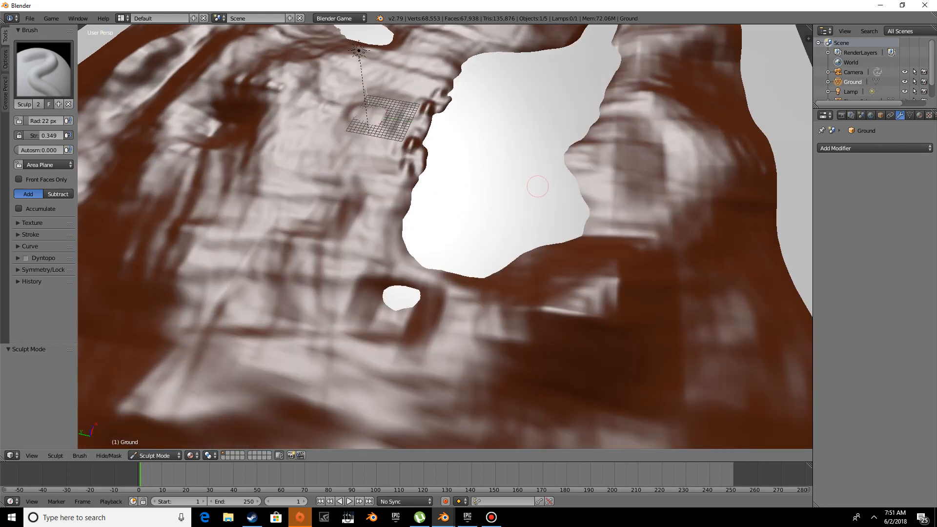
shift+middle_drag(469, 163, 534, 241)
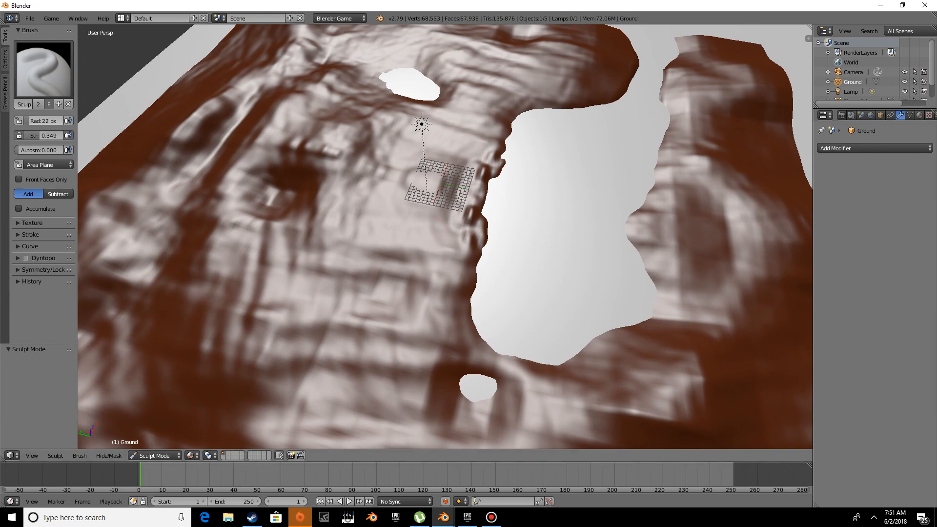
Step: Set the brush to radius 35 px and strength 0.240, and fill the two small holes near the lake
drag(45, 120, 42, 135)
middle_drag(406, 93, 410, 148)
drag(414, 145, 424, 164)
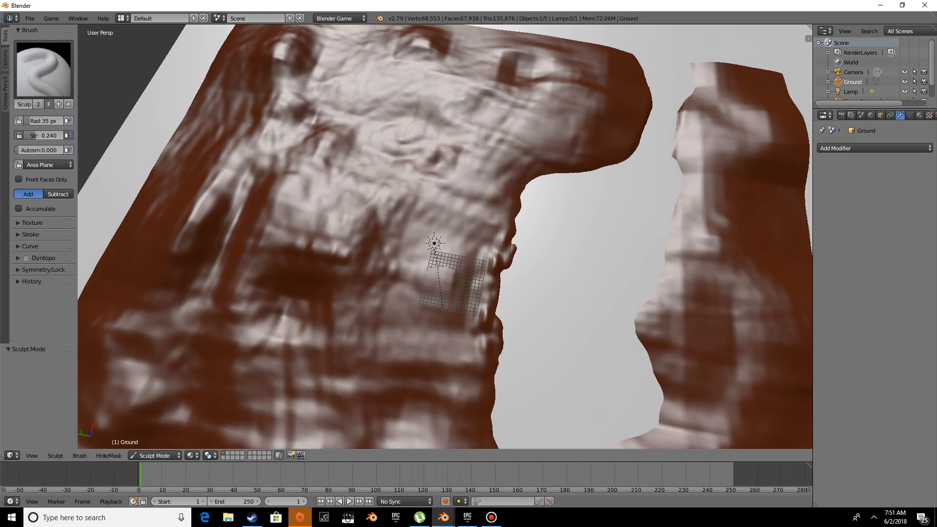
scroll(528, 140, down, 6)
middle_drag(528, 140, 510, 205)
mouse_move(413, 268)
mouse_down()
mouse_move(417, 276)
mouse_move(417, 266)
mouse_up()
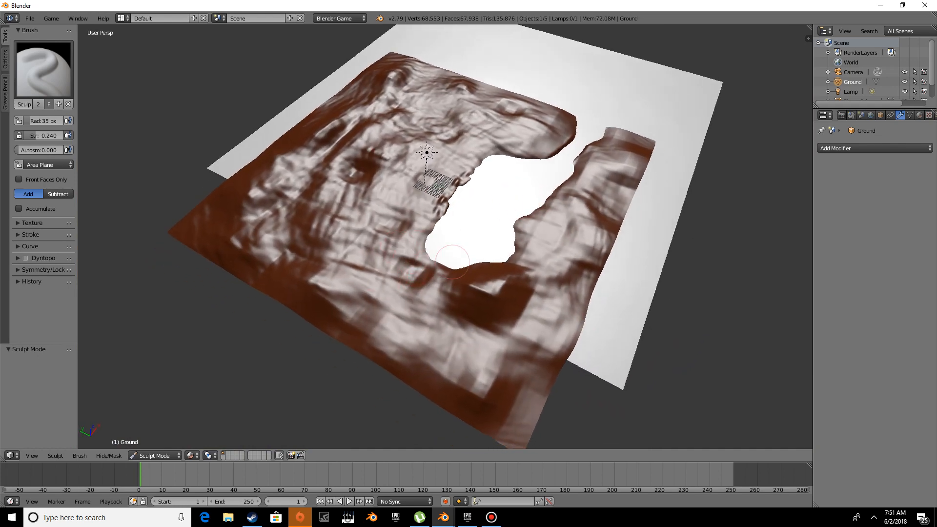
Step: Build up bumps and ridges across the wide part of the Ground terrain beside the lake
middle_drag(508, 254, 426, 234)
mouse_move(357, 227)
mouse_down()
mouse_move(370, 224)
mouse_move(347, 229)
mouse_up()
middle_drag(354, 229, 454, 267)
mouse_move(453, 269)
mouse_down()
mouse_move(474, 266)
mouse_move(447, 259)
mouse_up()
middle_drag(464, 239, 479, 236)
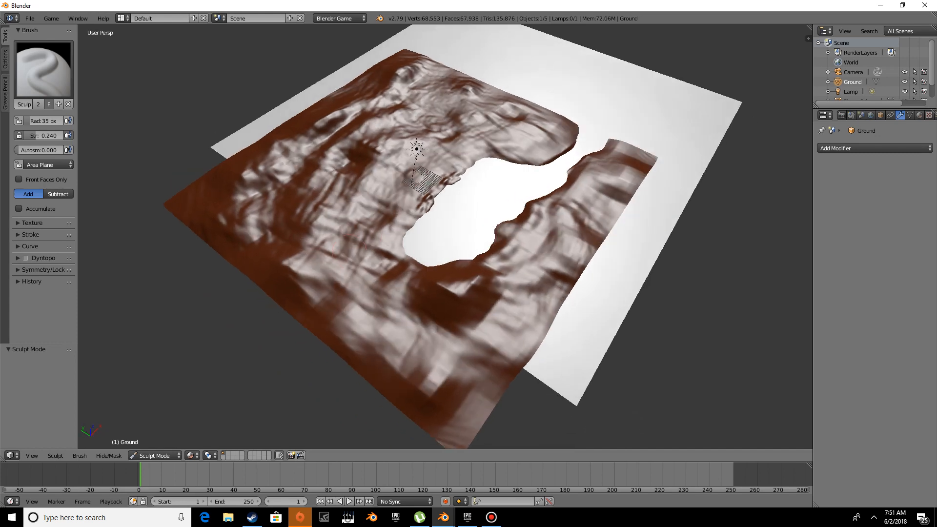
middle_drag(395, 132, 381, 150)
drag(380, 150, 383, 187)
middle_drag(403, 199, 412, 157)
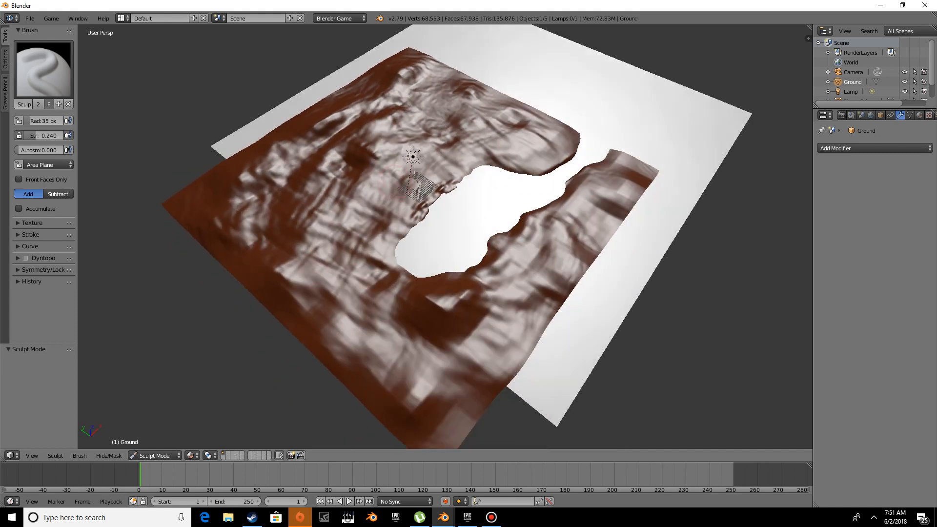
mouse_move(345, 209)
mouse_down()
mouse_move(340, 257)
mouse_move(356, 310)
mouse_move(347, 318)
mouse_up()
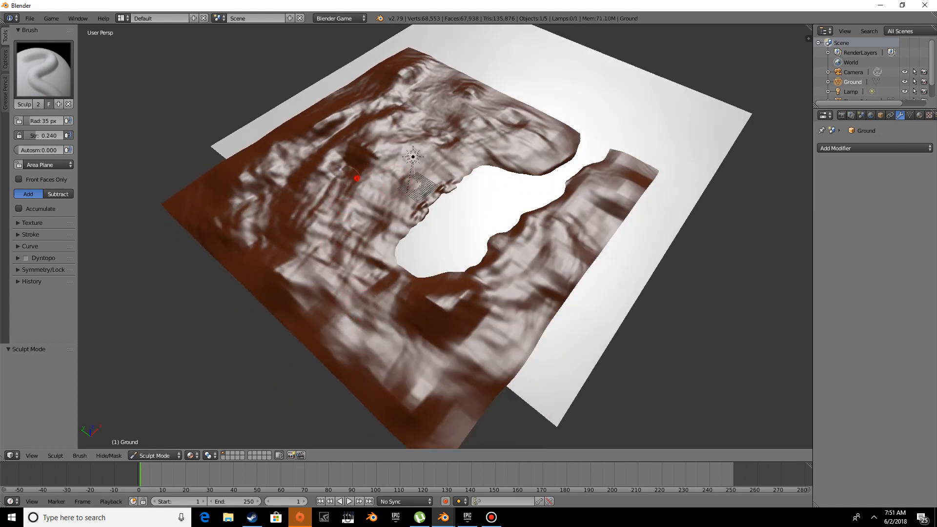
drag(390, 158, 543, 125)
scroll(407, 267, down, 3)
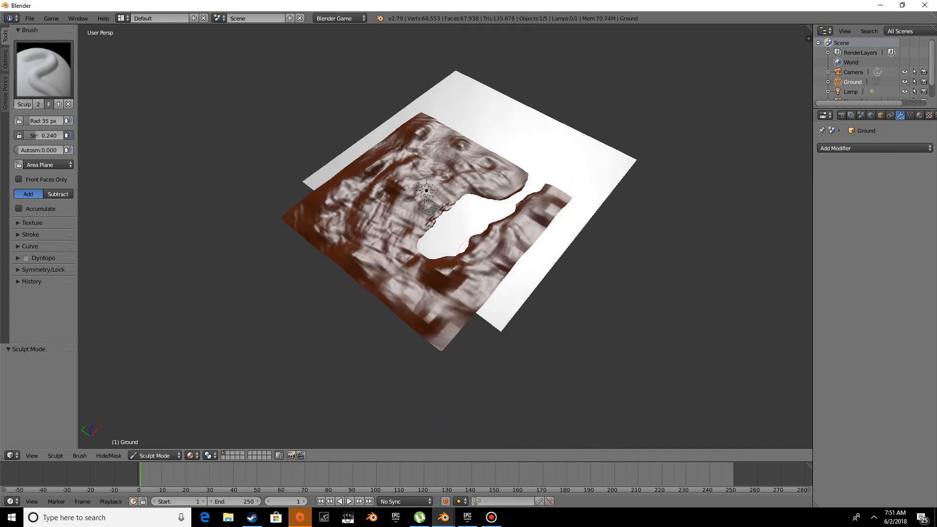
Step: Raise more hills on the land around the river and along the outer slopes of the Ground terrain
middle_drag(619, 136, 619, 111)
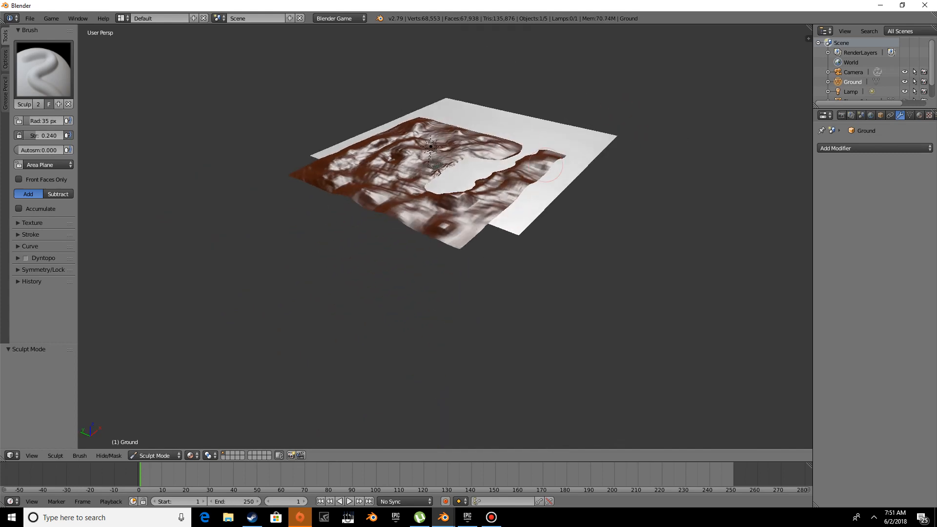
middle_drag(542, 168, 479, 208)
scroll(478, 207, up, 5)
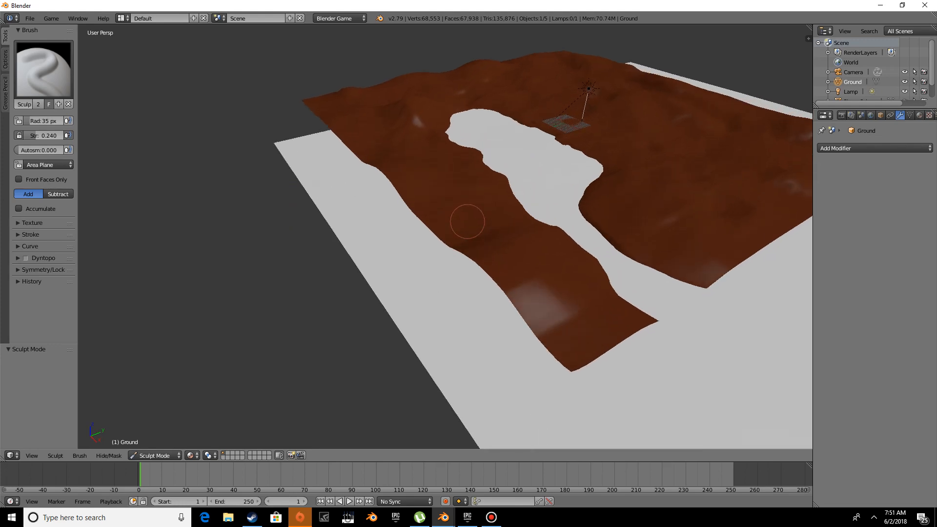
middle_drag(408, 186, 561, 321)
mouse_move(397, 304)
mouse_down()
mouse_move(754, 335)
mouse_move(415, 313)
mouse_move(751, 336)
mouse_move(273, 278)
mouse_up()
mouse_move(396, 293)
middle_down()
mouse_move(648, 266)
mouse_move(690, 247)
mouse_move(497, 207)
mouse_move(551, 206)
middle_up()
mouse_move(607, 156)
mouse_down()
mouse_move(527, 173)
mouse_move(181, 165)
mouse_move(234, 191)
mouse_move(205, 178)
mouse_move(242, 171)
mouse_up()
middle_drag(298, 150, 381, 151)
mouse_move(381, 217)
mouse_down()
mouse_move(339, 186)
mouse_move(130, 160)
mouse_up()
middle_drag(418, 151, 463, 148)
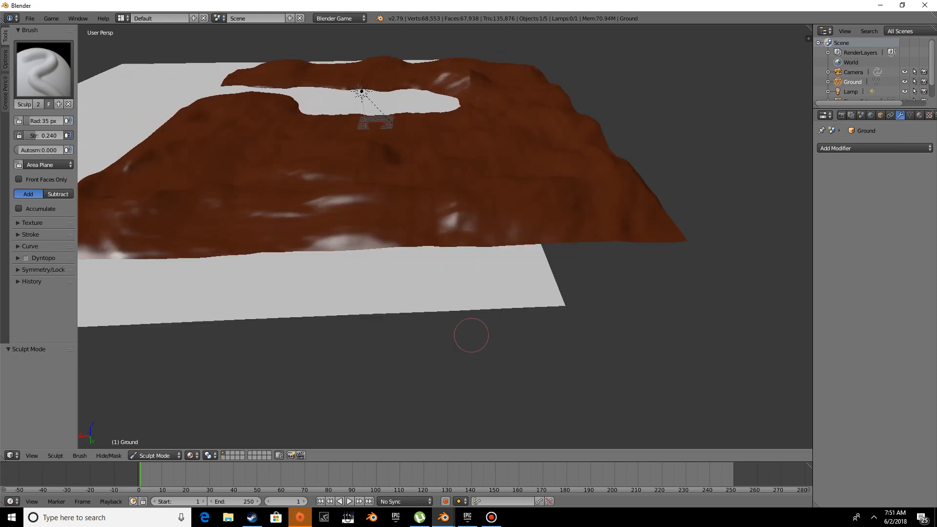
Step: Switch the Ground terrain to Edit Mode briefly and return it to Object Mode
click(151, 455)
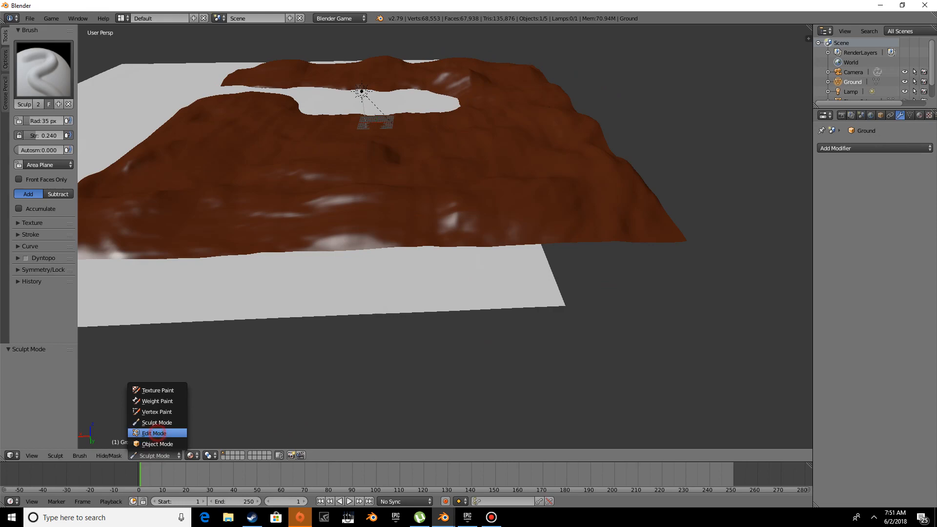
click(157, 433)
middle_drag(230, 184, 623, 197)
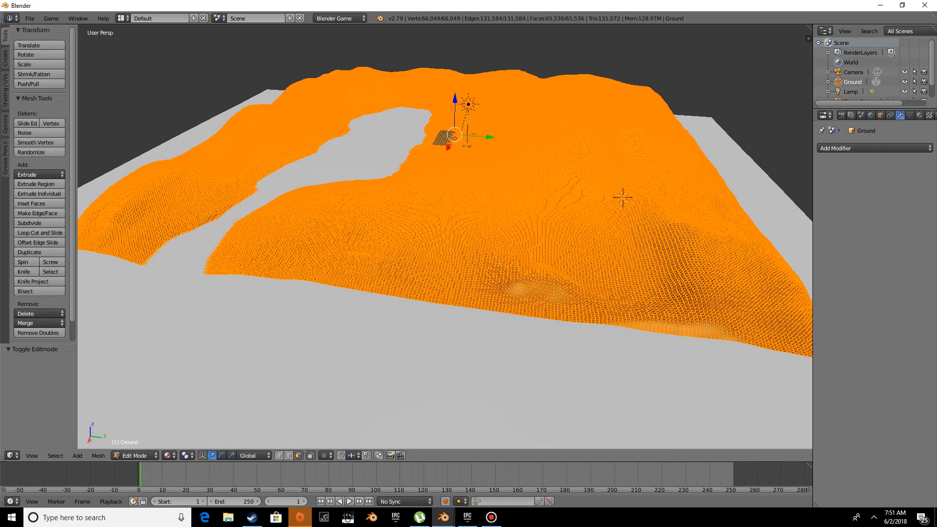
click(139, 456)
click(139, 445)
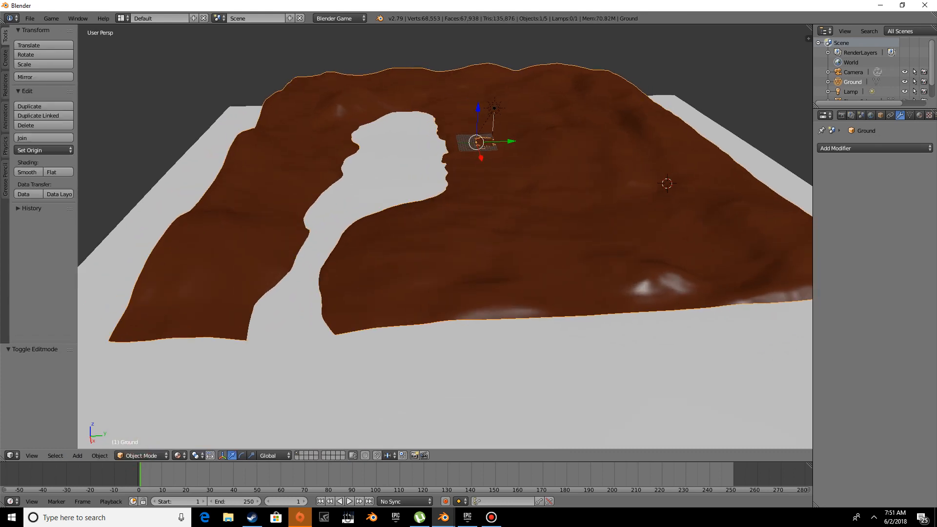
Step: Examine the sculpted terrain close up around the grid beside the lake and from farther away
scroll(480, 147, up, 10)
scroll(481, 147, down, 4)
scroll(469, 146, up, 5)
scroll(468, 147, down, 3)
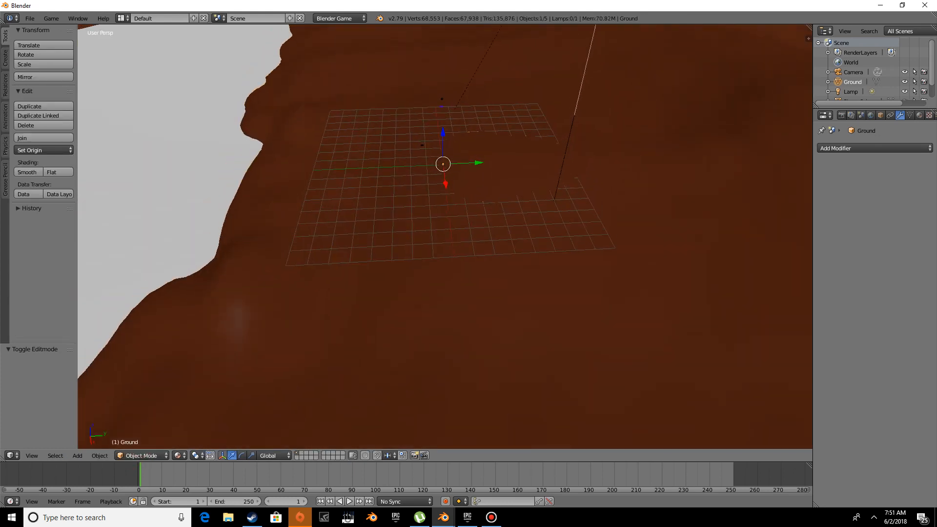
scroll(460, 152, up, 4)
mouse_move(469, 147)
middle_down()
mouse_move(460, 152)
mouse_move(488, 154)
mouse_move(466, 162)
middle_up()
scroll(460, 152, down, 4)
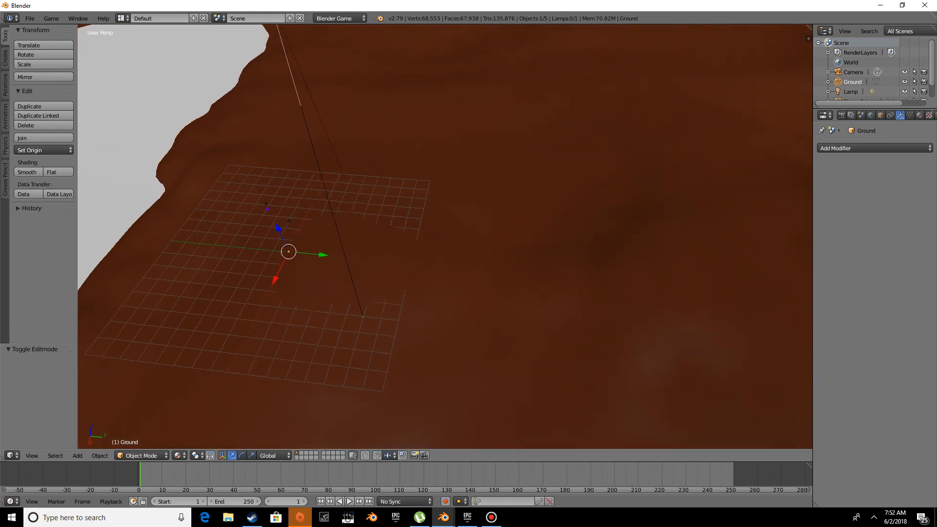
scroll(466, 162, up, 5)
scroll(467, 162, down, 6)
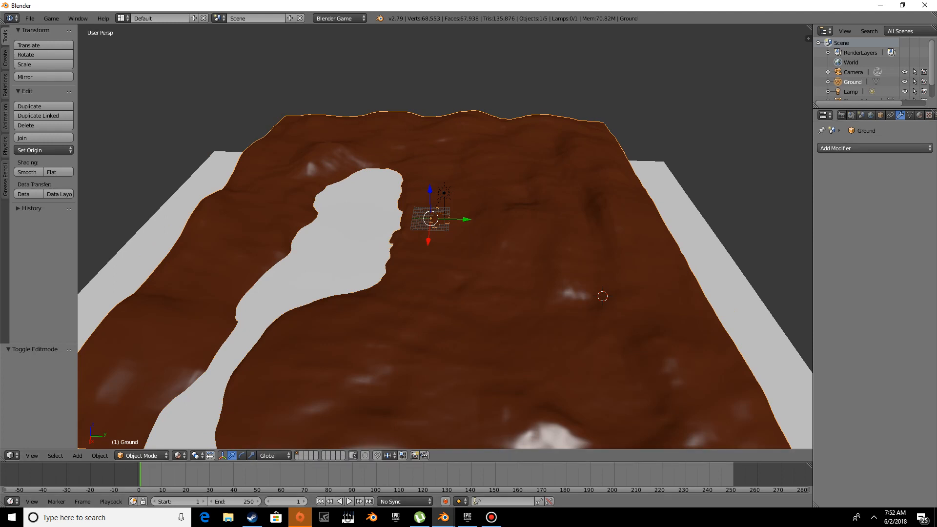
Step: Enable both Vertex Color options in the material of the Ground terrain
click(920, 115)
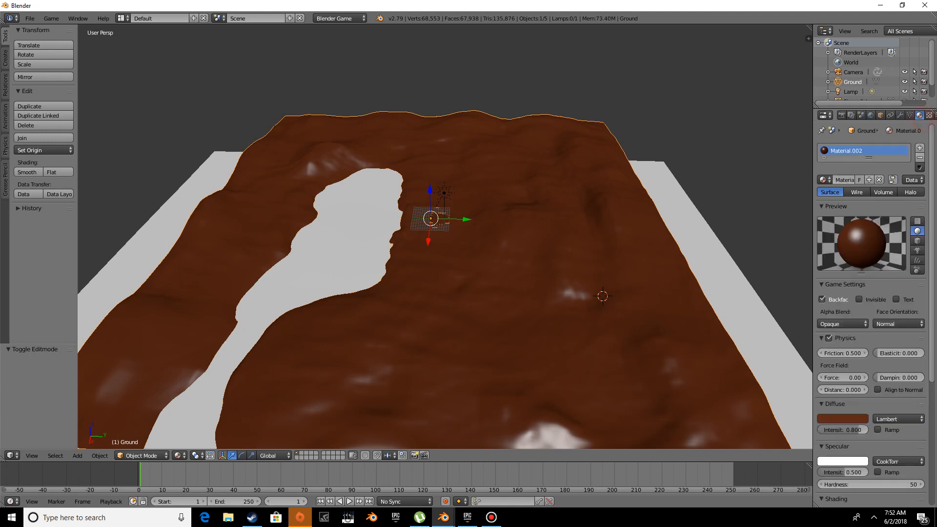
scroll(844, 353, down, 9)
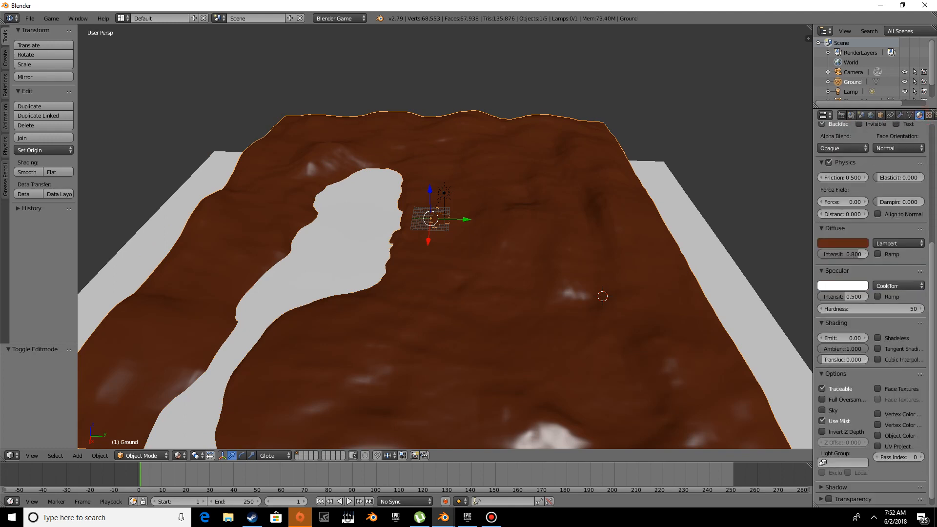
click(878, 414)
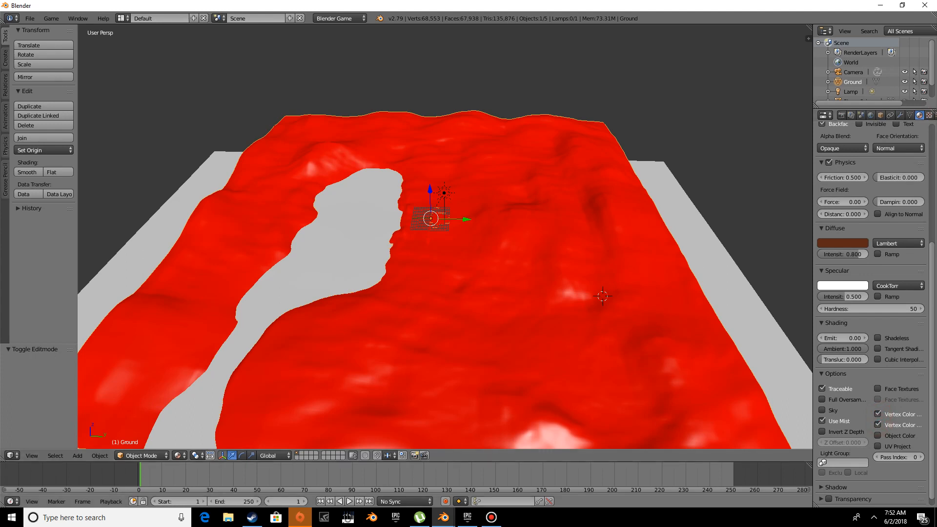
Step: Change the viewport shading to Texture and check the terrain along the river
click(178, 455)
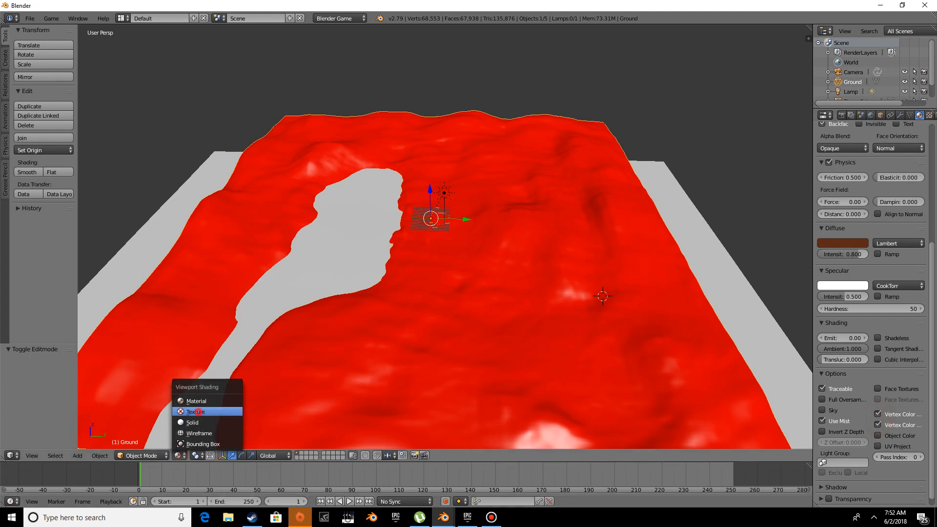
click(198, 412)
middle_drag(410, 293, 441, 261)
scroll(441, 261, up, 2)
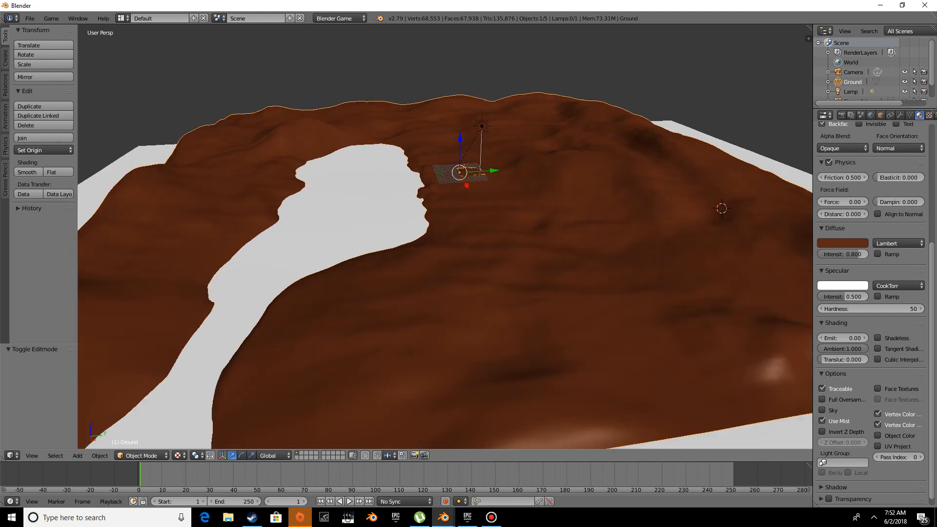
middle_drag(439, 264, 466, 243)
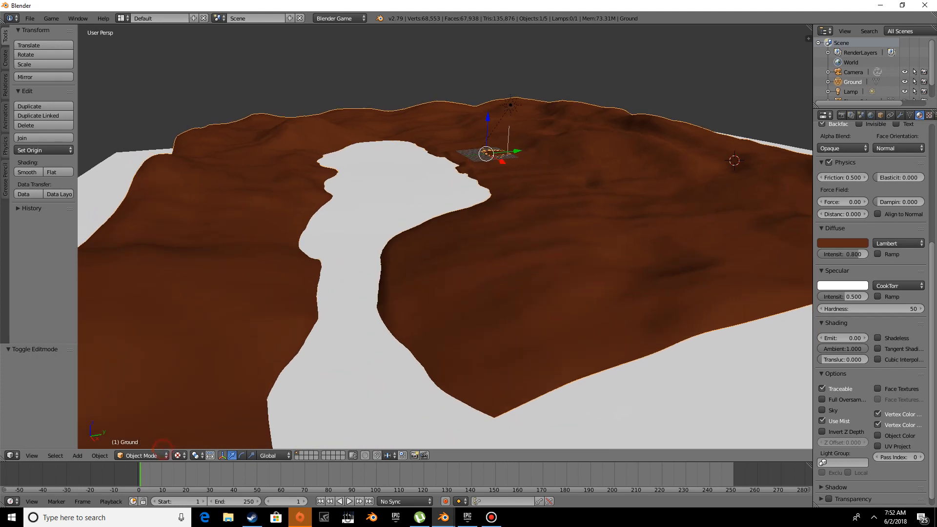
Step: Put the Ground terrain into Vertex Paint mode
click(161, 455)
click(169, 416)
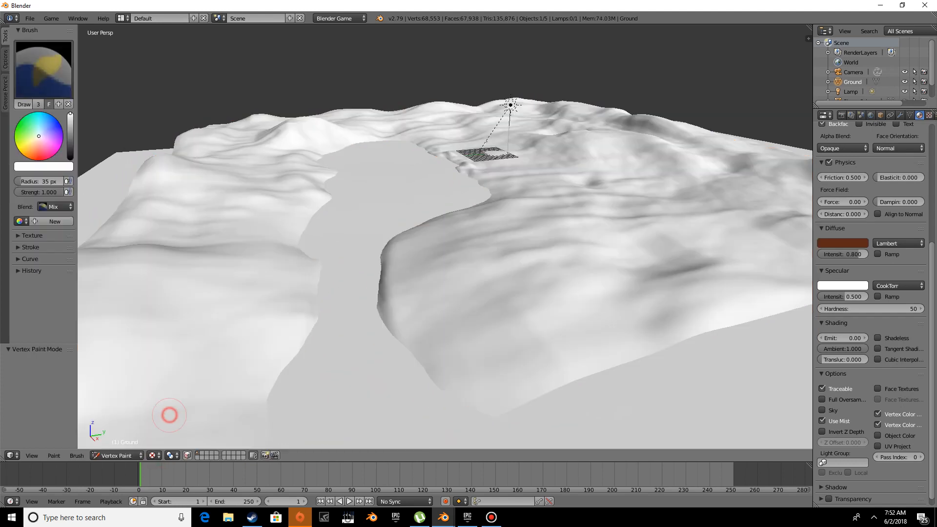
middle_drag(443, 301, 453, 299)
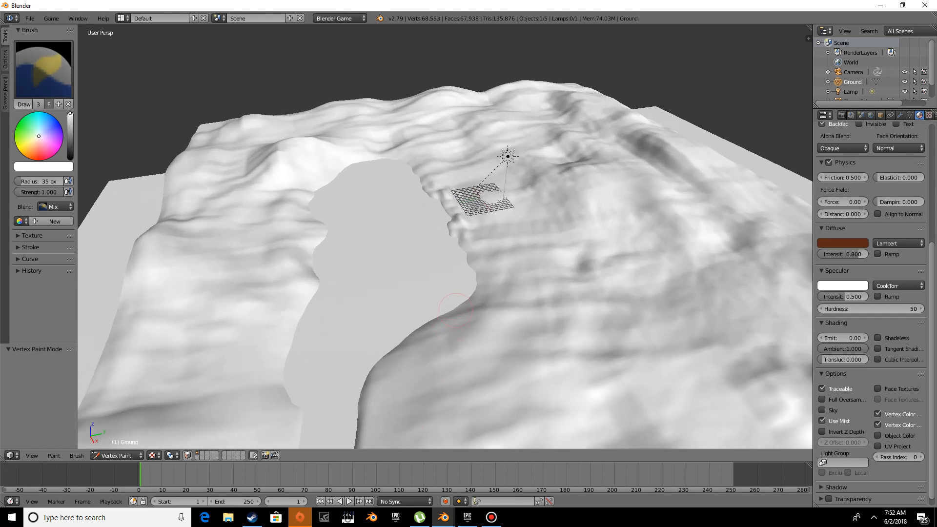
Step: Set the brush colour to salmon orange and paint both banks of the lake and river with it
scroll(455, 310, down, 3)
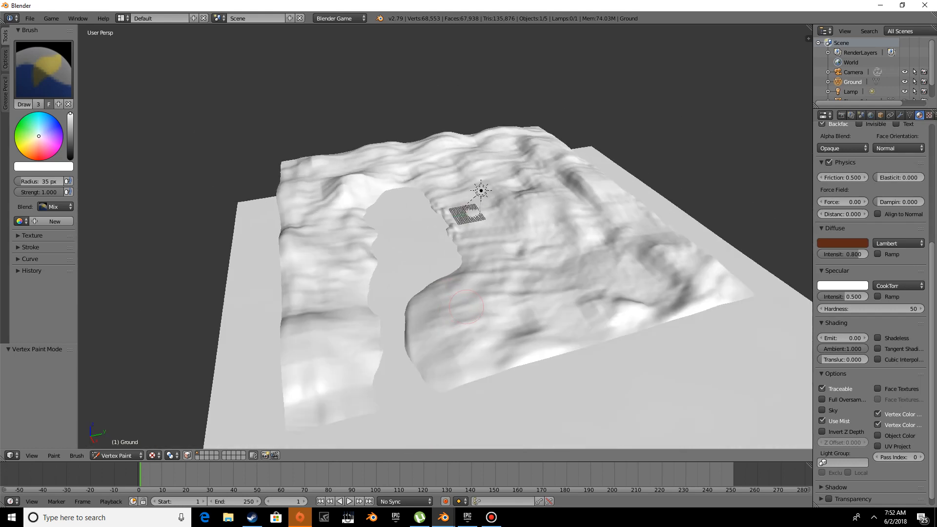
middle_drag(466, 307, 468, 306)
scroll(471, 307, up, 3)
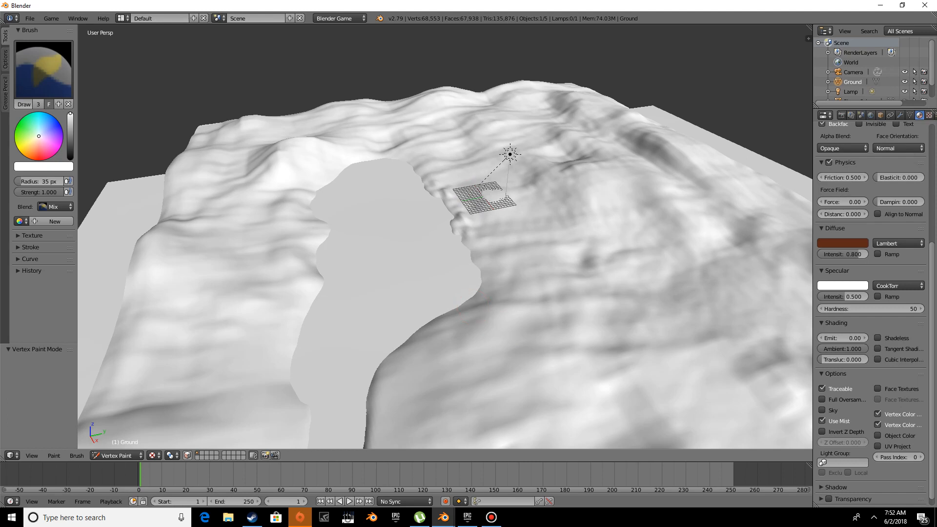
drag(39, 136, 38, 148)
middle_drag(160, 166, 168, 170)
shift+middle_drag(459, 362, 519, 247)
scroll(519, 248, up, 2)
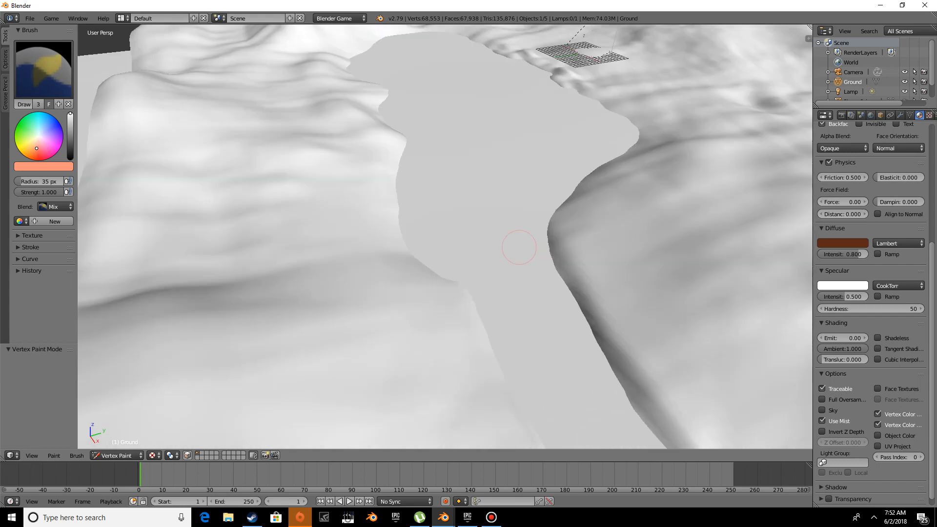
scroll(519, 248, down, 6)
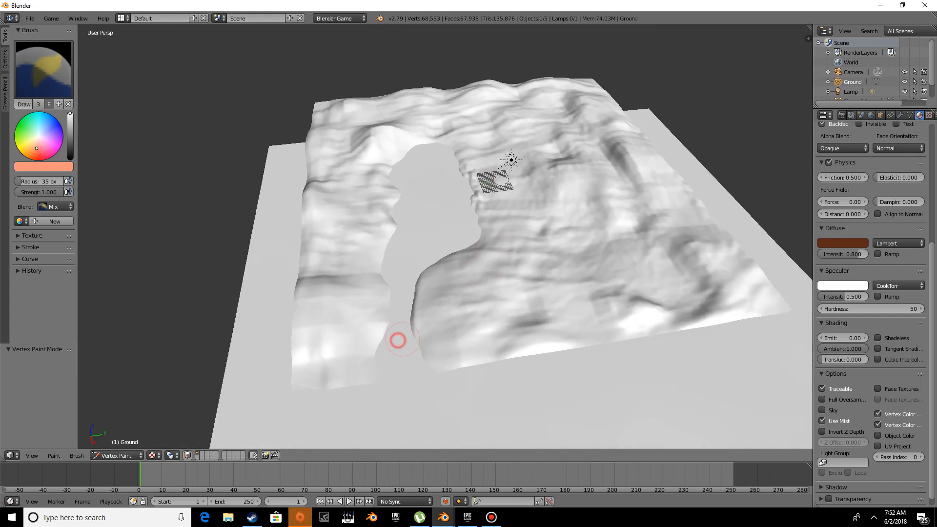
drag(397, 340, 403, 269)
mouse_move(451, 240)
mouse_down()
mouse_move(413, 272)
mouse_move(393, 188)
mouse_move(400, 153)
mouse_move(424, 147)
mouse_up()
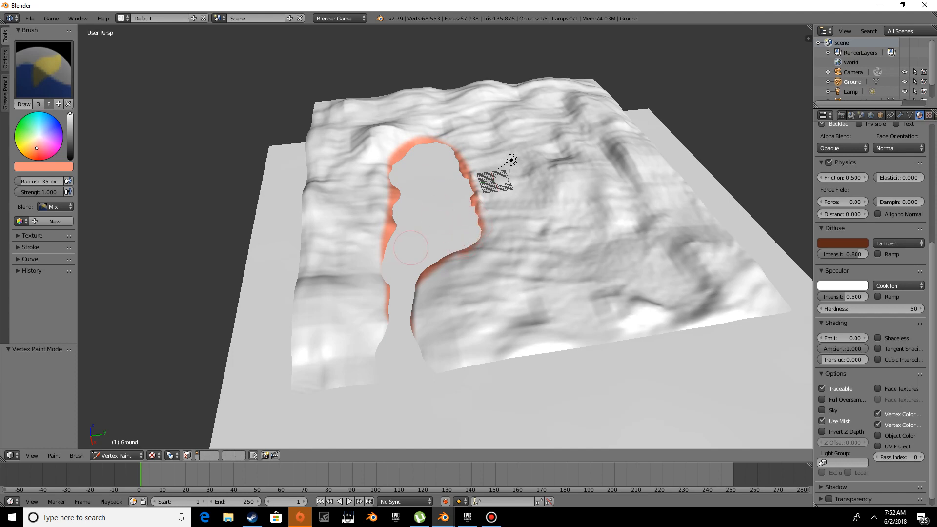
mouse_move(386, 282)
mouse_down()
mouse_move(374, 383)
mouse_move(410, 320)
mouse_up()
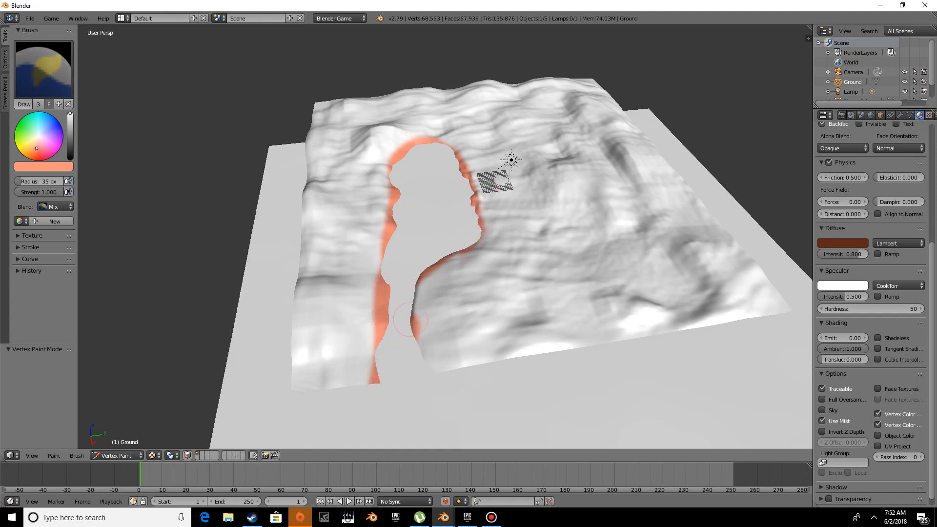
drag(412, 374, 411, 289)
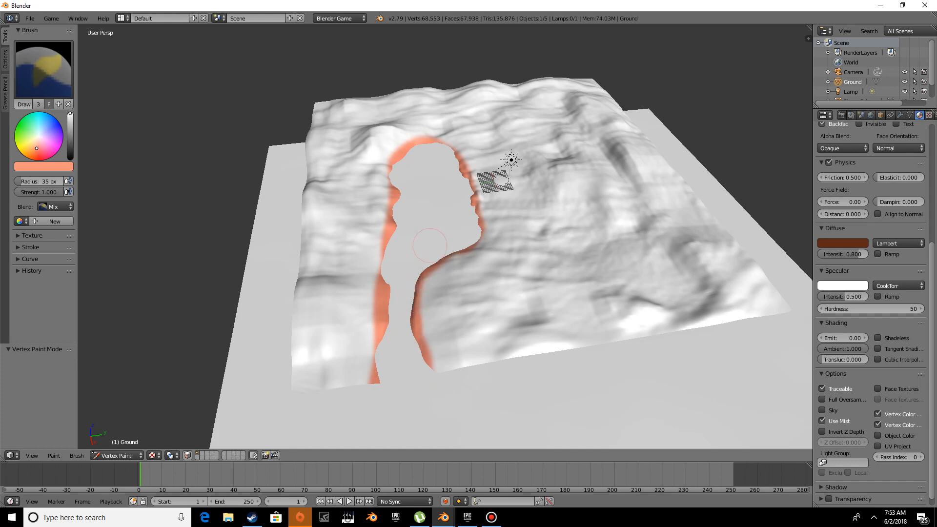
Step: Change the brush colour to a dark olive green and paint the hill at the head of the lake
scroll(429, 245, down, 3)
mouse_move(430, 246)
middle_down()
mouse_move(461, 273)
mouse_move(503, 288)
mouse_move(510, 337)
middle_up()
scroll(473, 258, up, 6)
drag(37, 149, 24, 136)
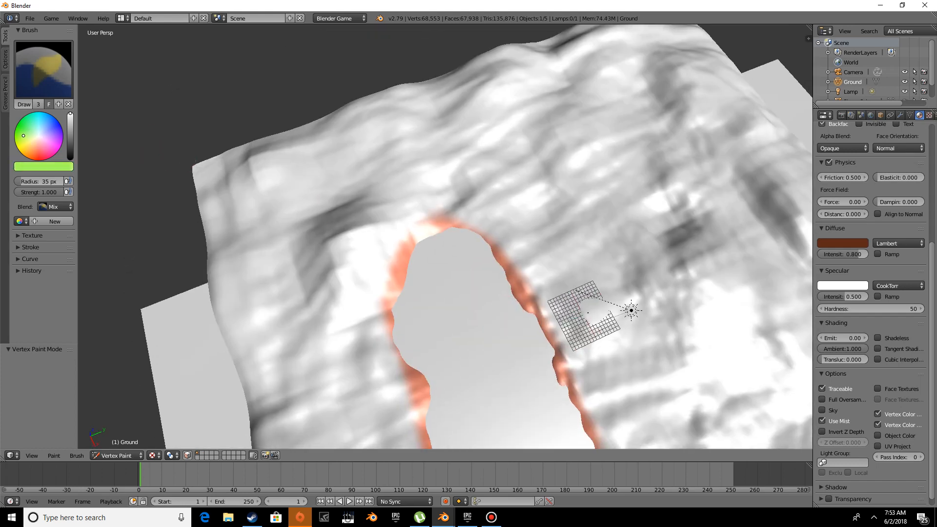
drag(70, 114, 70, 136)
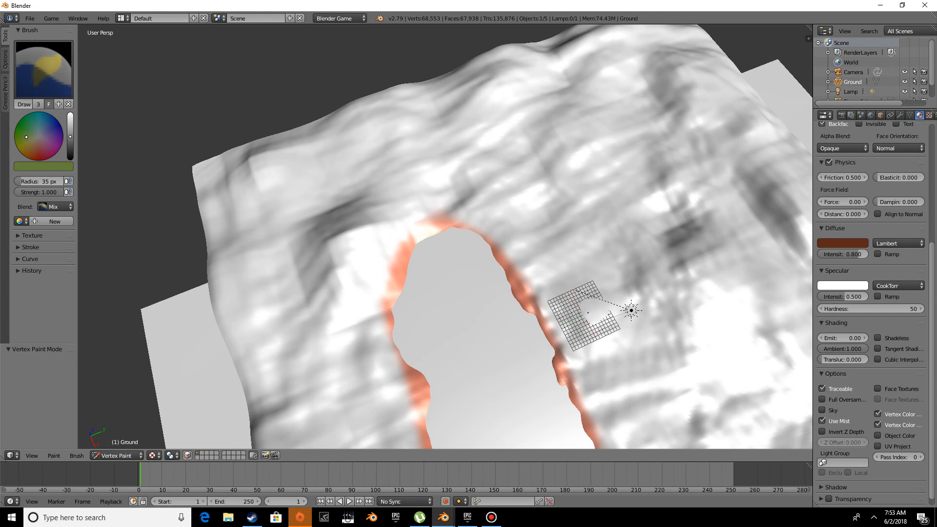
middle_drag(422, 176, 403, 191)
mouse_move(327, 213)
mouse_down()
mouse_move(372, 237)
mouse_move(307, 249)
mouse_move(341, 217)
mouse_up()
mouse_move(427, 190)
middle_down()
mouse_move(490, 147)
mouse_move(393, 184)
mouse_move(430, 129)
middle_up()
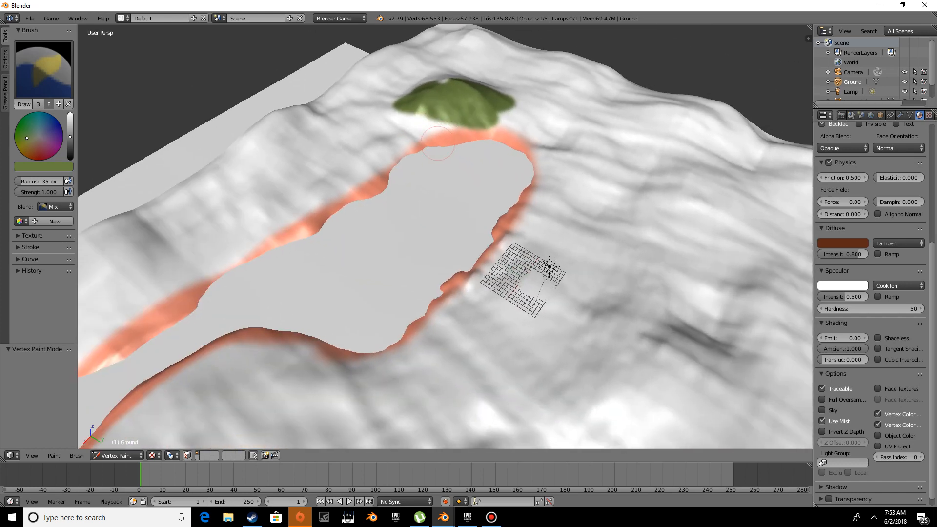
Step: Paint the slope along the lake and river bank opposite the grid olive green, down to the river mouth
scroll(877, 388, down, 1)
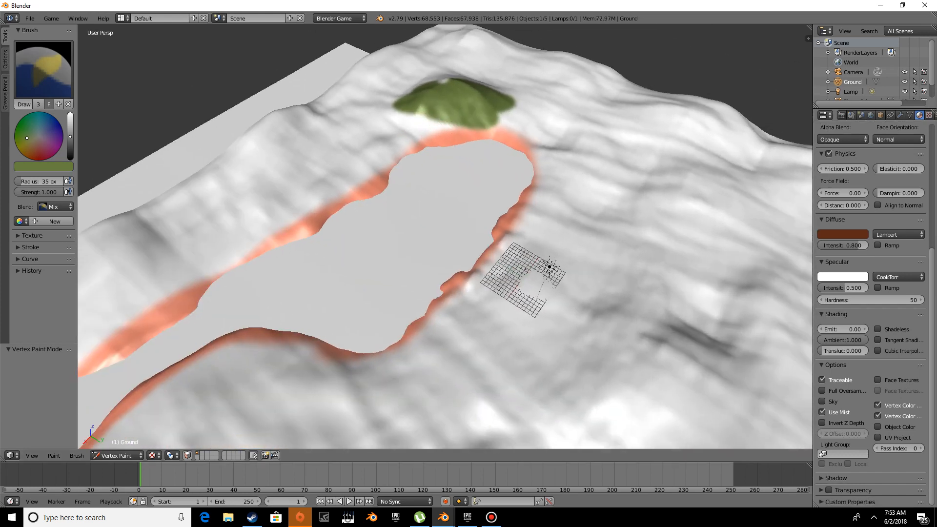
middle_drag(582, 212, 562, 215)
mouse_move(376, 115)
mouse_down()
mouse_move(283, 163)
mouse_move(295, 176)
mouse_move(195, 194)
mouse_move(154, 214)
mouse_move(161, 213)
mouse_up()
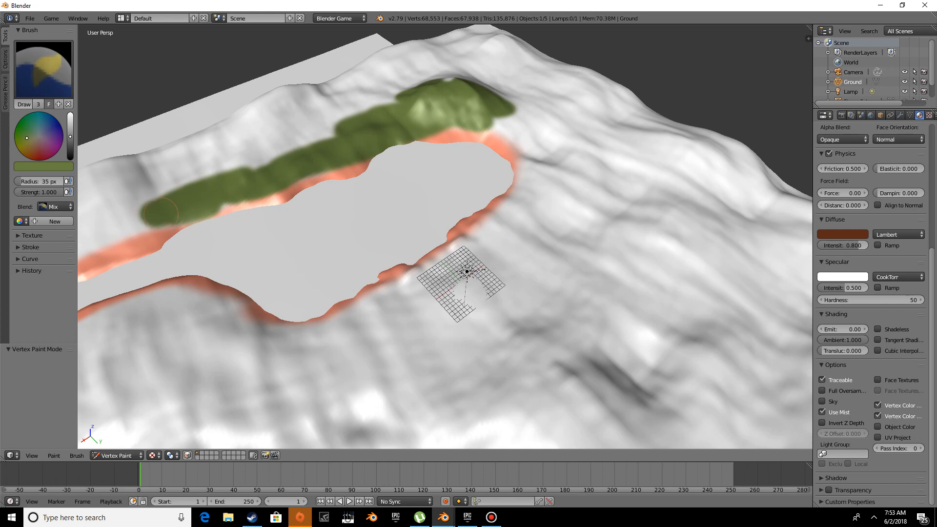
mouse_move(161, 213)
middle_down()
mouse_move(169, 203)
mouse_move(280, 180)
middle_up()
mouse_move(249, 188)
mouse_down()
mouse_move(211, 211)
mouse_move(229, 224)
mouse_move(137, 242)
mouse_move(112, 259)
mouse_move(125, 267)
mouse_move(154, 223)
mouse_move(127, 256)
mouse_up()
mouse_move(205, 197)
mouse_down()
mouse_move(146, 195)
mouse_move(288, 131)
mouse_move(171, 176)
mouse_move(332, 122)
mouse_move(354, 124)
mouse_move(137, 175)
mouse_move(283, 117)
mouse_move(376, 117)
mouse_move(483, 73)
mouse_move(362, 93)
mouse_move(498, 58)
mouse_move(375, 95)
mouse_up()
drag(421, 76, 371, 103)
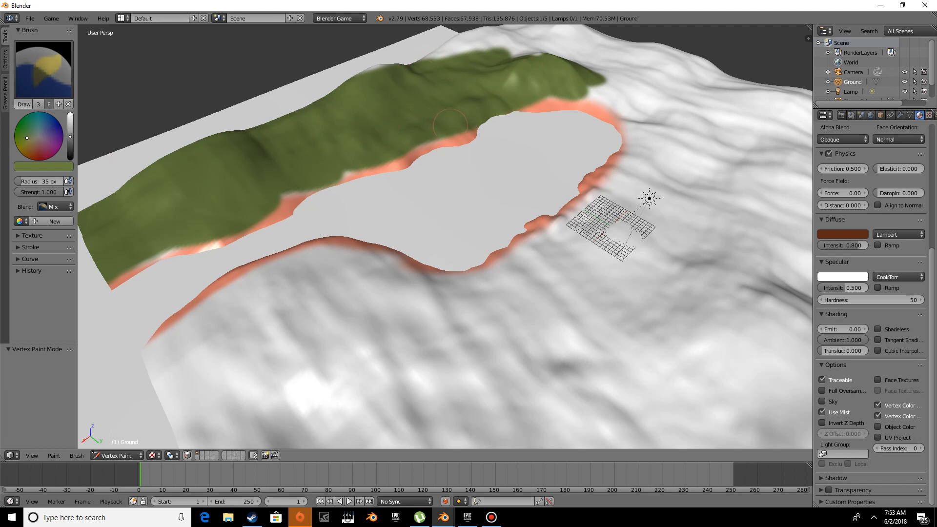
drag(460, 127, 381, 157)
Step: Paint the terrain beyond the head of the lake and the hillside around the grid olive green
mouse_move(381, 158)
middle_down()
mouse_move(478, 102)
mouse_move(323, 255)
middle_up()
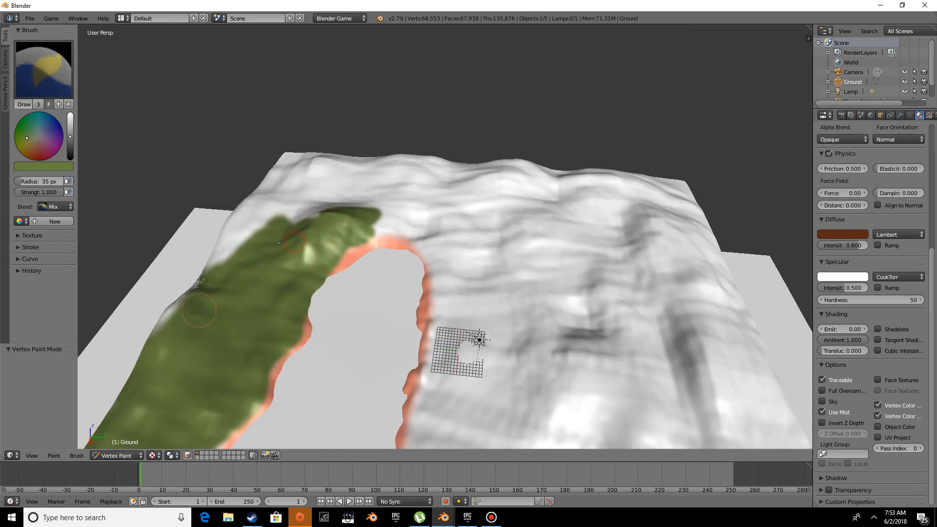
mouse_move(215, 252)
mouse_down()
mouse_move(312, 195)
mouse_move(493, 220)
mouse_move(402, 221)
mouse_move(430, 171)
mouse_move(279, 166)
mouse_move(359, 149)
mouse_move(339, 158)
mouse_up()
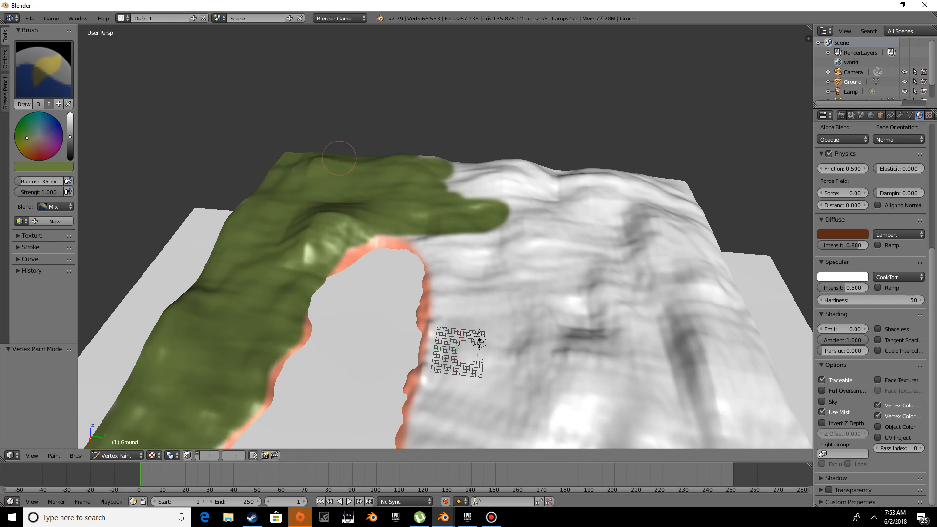
middle_drag(339, 158, 405, 244)
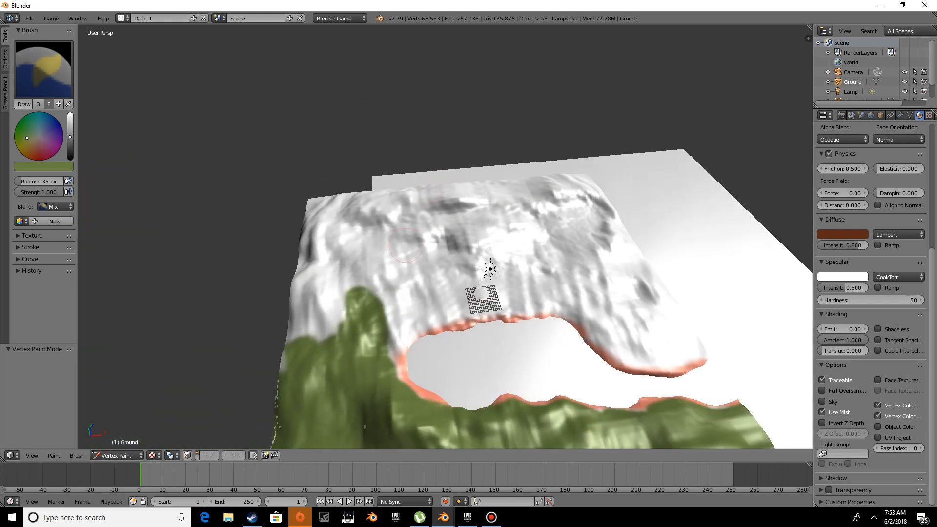
mouse_move(390, 327)
mouse_down()
mouse_move(481, 267)
mouse_move(405, 327)
mouse_move(296, 320)
mouse_move(313, 337)
mouse_move(292, 352)
mouse_move(337, 249)
mouse_move(339, 197)
mouse_move(325, 215)
mouse_move(315, 195)
mouse_move(532, 210)
mouse_move(439, 248)
mouse_move(390, 288)
mouse_move(392, 308)
mouse_move(419, 308)
mouse_move(407, 332)
mouse_move(454, 307)
mouse_move(615, 303)
mouse_move(649, 330)
mouse_move(676, 332)
mouse_move(674, 360)
mouse_move(656, 363)
mouse_move(614, 326)
mouse_move(600, 337)
mouse_move(592, 330)
mouse_up()
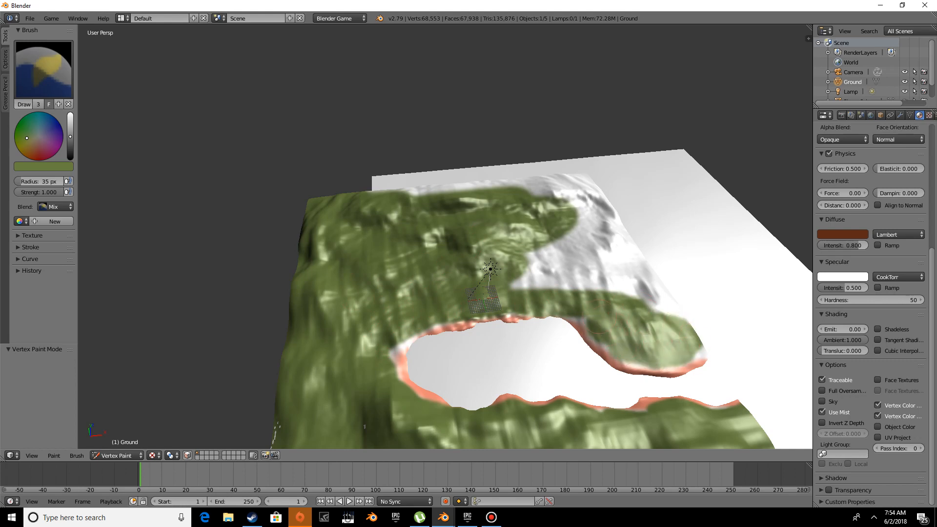
Step: Add a new colour palette and fill the white areas on the grid side of the river with olive green
mouse_move(591, 329)
middle_down()
mouse_move(606, 309)
mouse_move(308, 303)
middle_up()
mouse_move(307, 303)
mouse_down()
mouse_move(425, 295)
mouse_move(305, 337)
mouse_move(330, 311)
mouse_up()
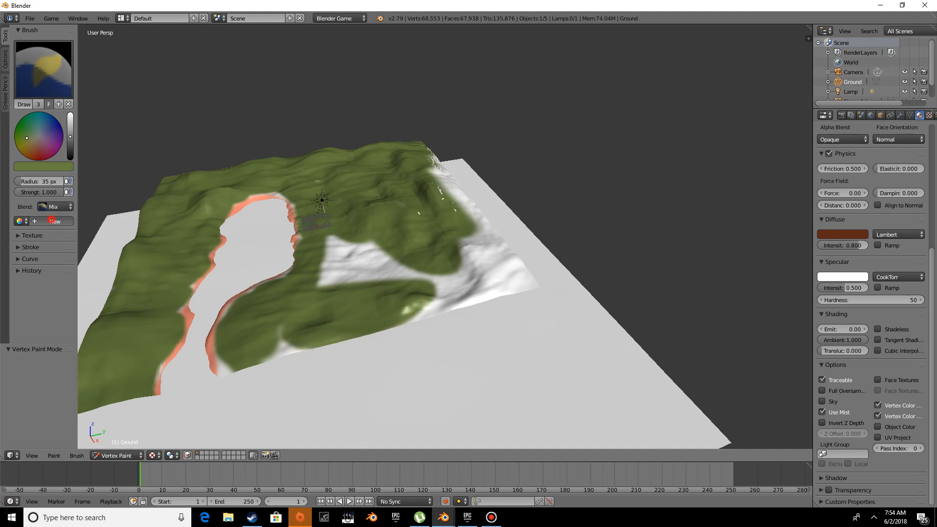
click(52, 221)
middle_drag(151, 244, 126, 256)
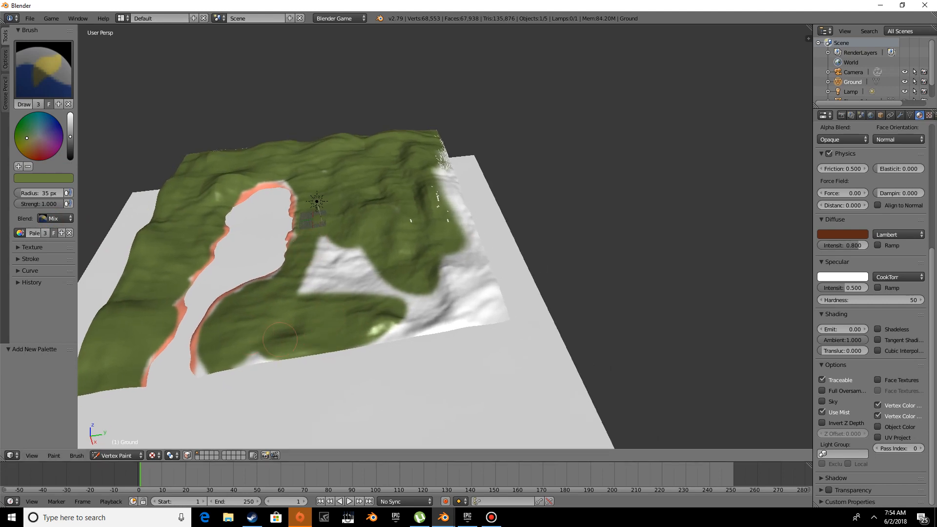
mouse_move(344, 341)
mouse_down()
mouse_move(383, 337)
mouse_move(322, 309)
mouse_move(346, 273)
mouse_move(327, 249)
mouse_move(312, 283)
mouse_move(330, 243)
mouse_up()
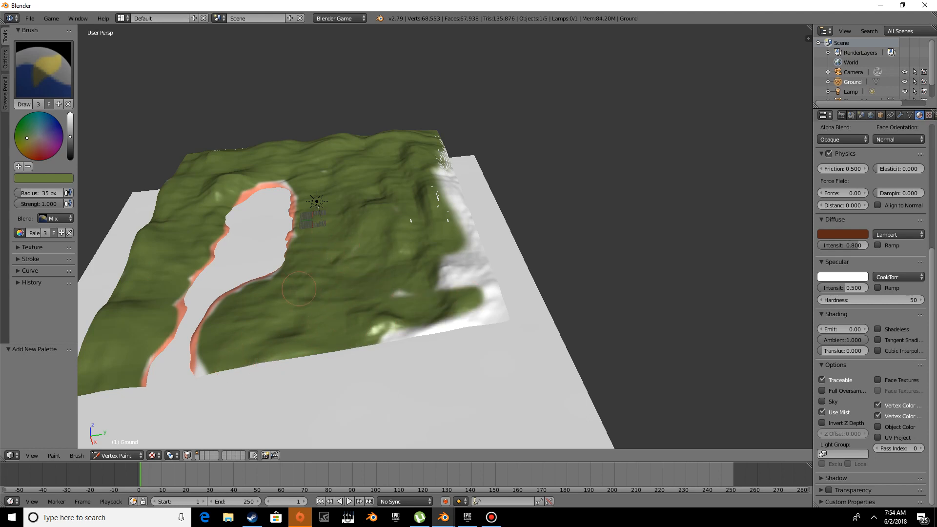
mouse_move(299, 288)
mouse_down()
mouse_move(430, 325)
mouse_move(412, 334)
mouse_up()
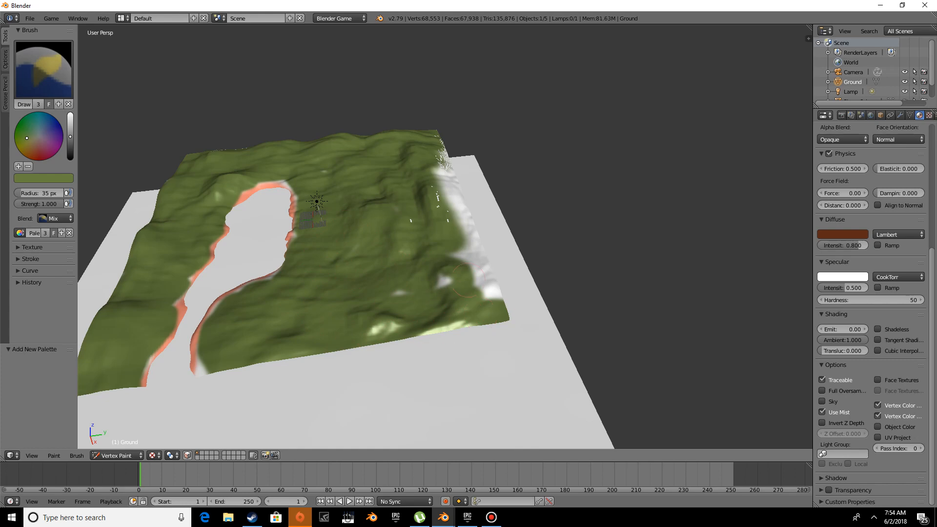
Step: Cover the remaining white patches along the terrain's outer edges with olive green, checking the terrain from all sides
middle_drag(461, 280, 324, 328)
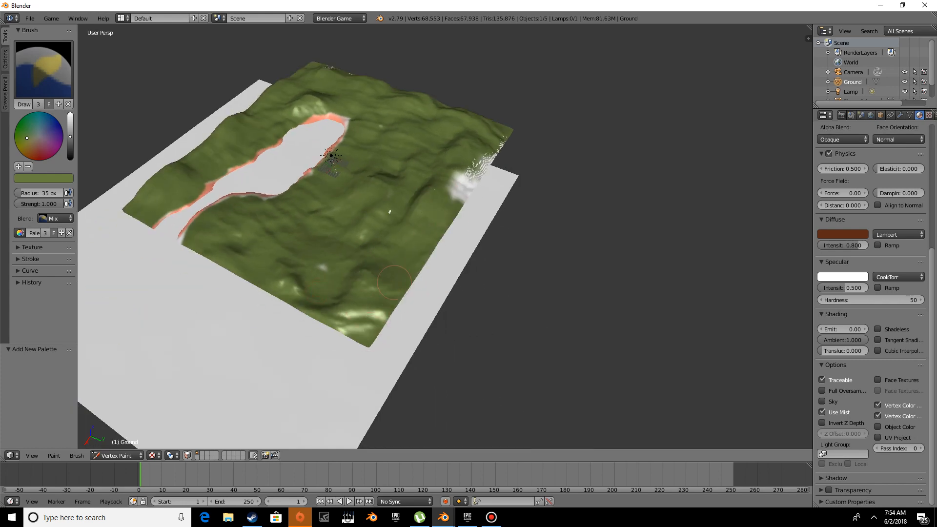
drag(457, 188, 500, 146)
mouse_move(449, 193)
middle_down()
mouse_move(601, 152)
mouse_move(496, 366)
middle_up()
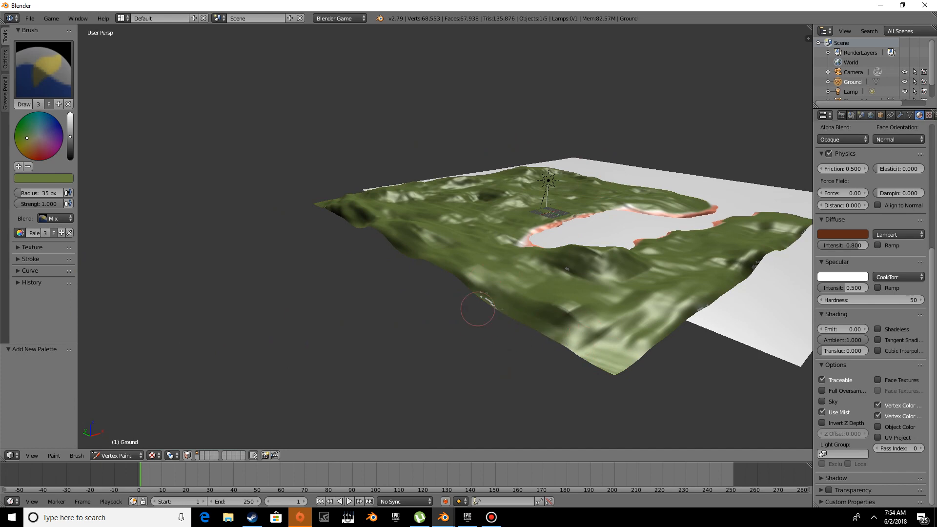
drag(477, 309, 464, 284)
mouse_move(553, 274)
middle_down()
mouse_move(428, 333)
mouse_move(511, 326)
mouse_move(502, 313)
middle_up()
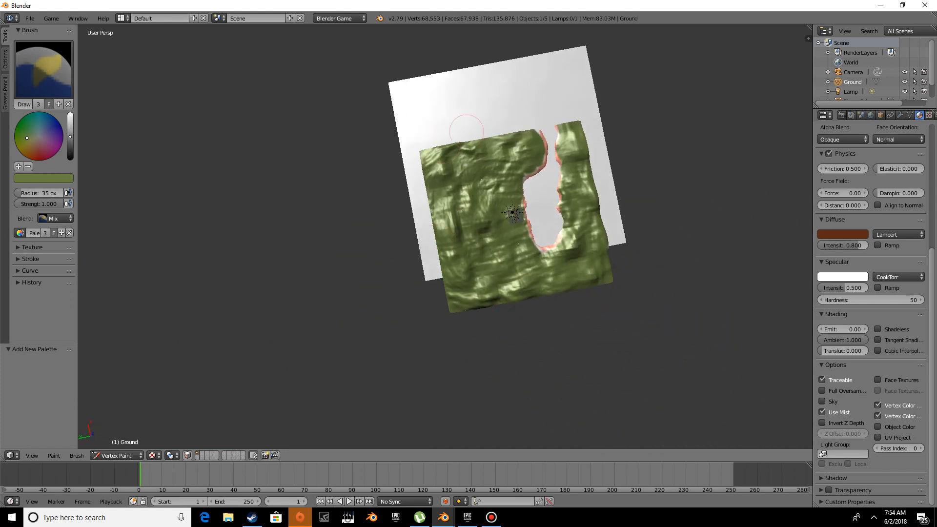
middle_drag(483, 190, 616, 365)
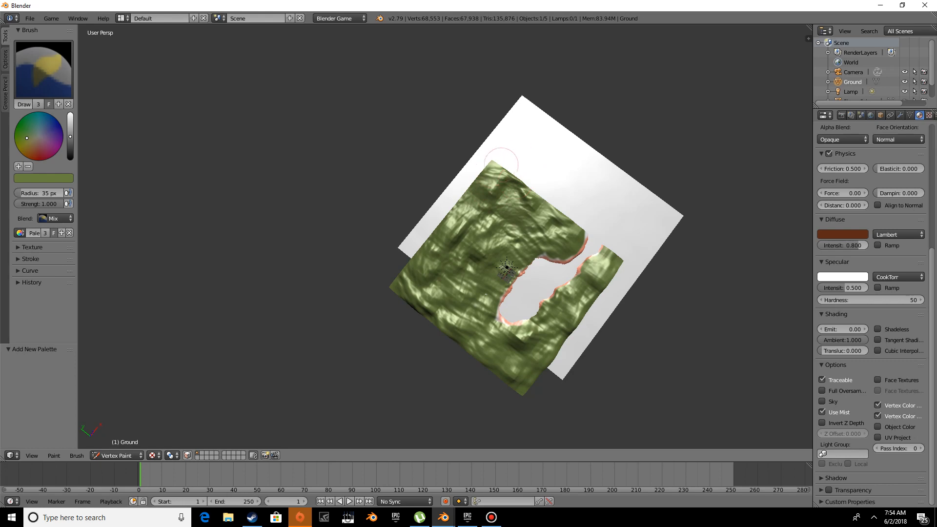
mouse_move(503, 157)
middle_down()
mouse_move(391, 134)
mouse_move(373, 115)
middle_up()
scroll(373, 115, up, 3)
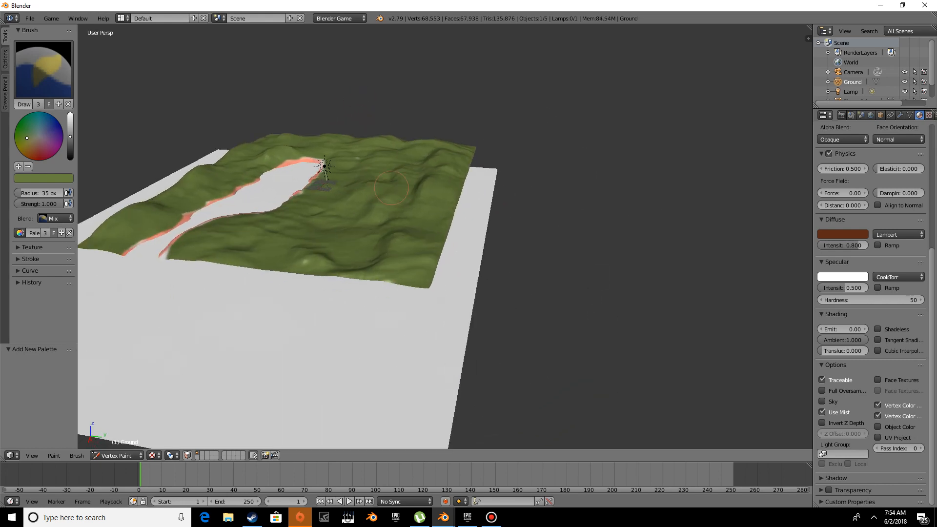
middle_drag(313, 278, 339, 256)
click(339, 255)
Step: Change the brush colour to a muted grey-brown and enable Smooth Stroke for the brush
middle_drag(456, 199, 506, 222)
scroll(526, 248, up, 2)
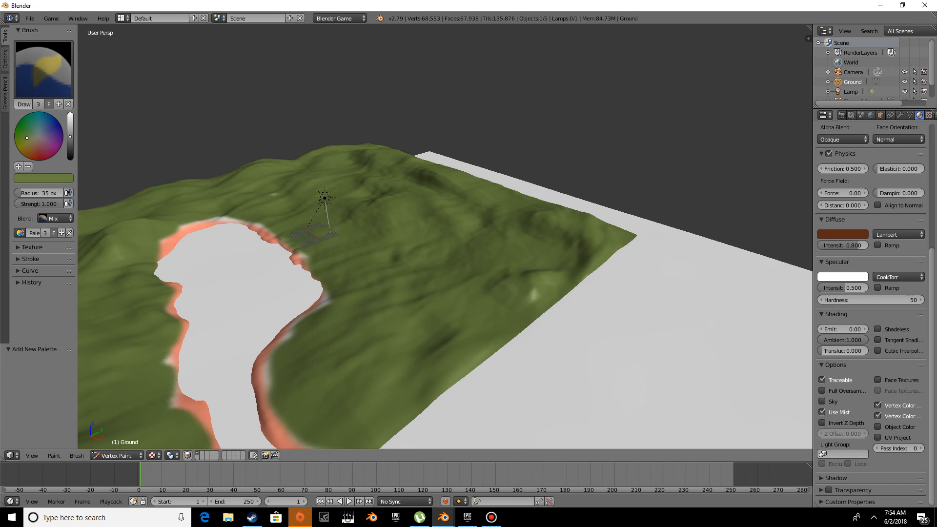
mouse_move(263, 254)
middle_down()
mouse_move(274, 264)
mouse_move(242, 277)
mouse_move(340, 177)
mouse_move(397, 201)
middle_up()
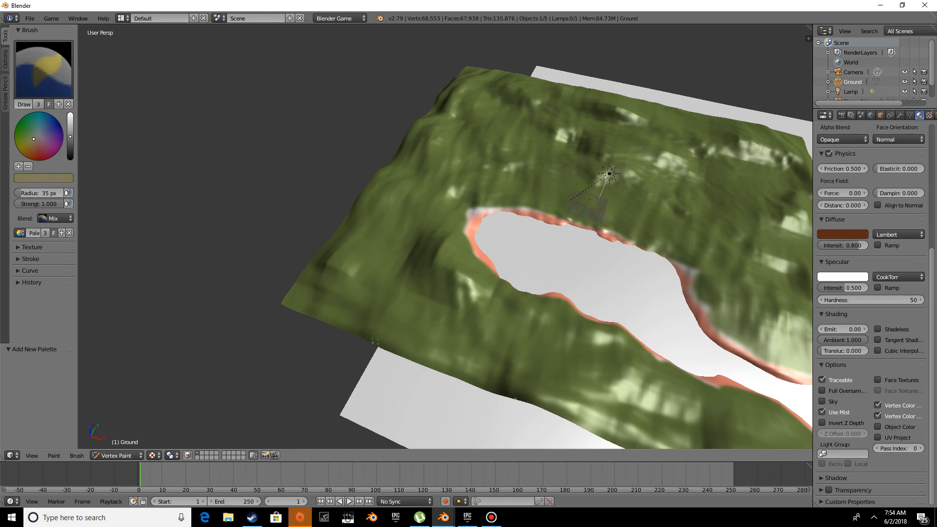
click(29, 247)
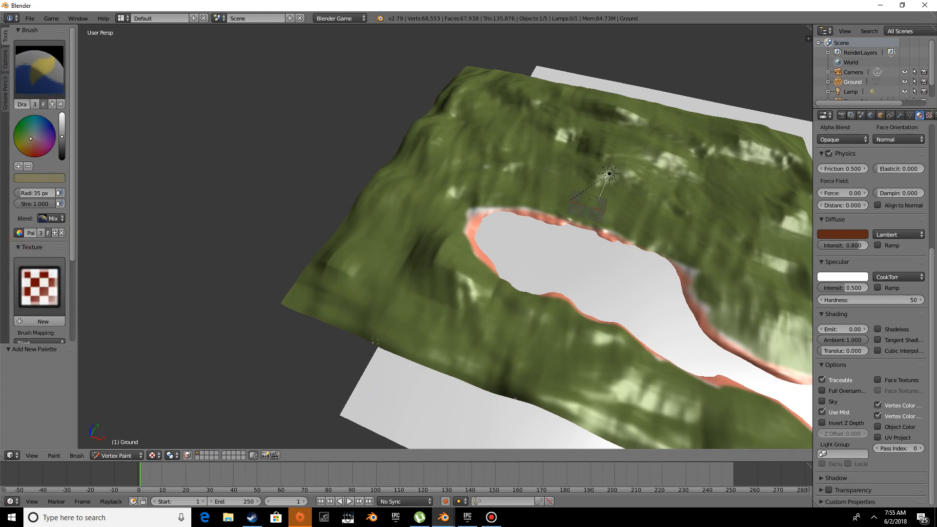
click(23, 247)
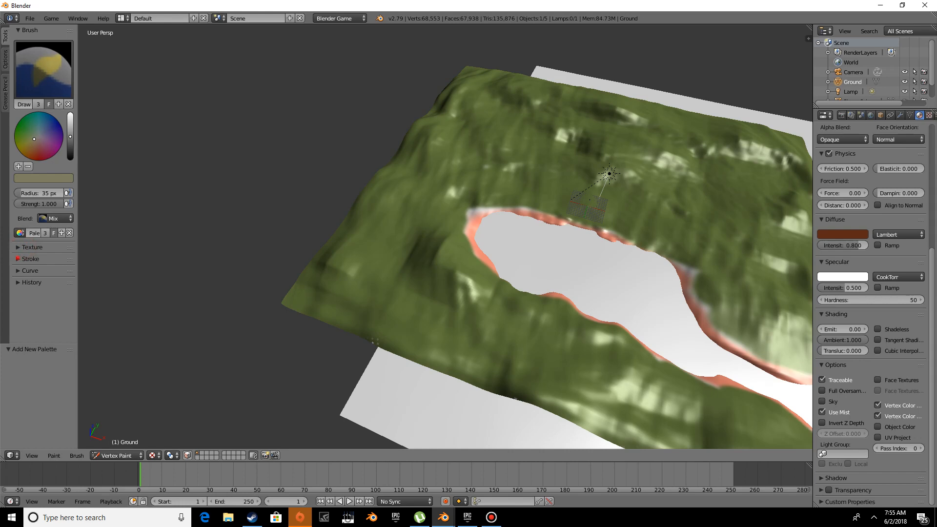
click(17, 259)
scroll(41, 195, down, 3)
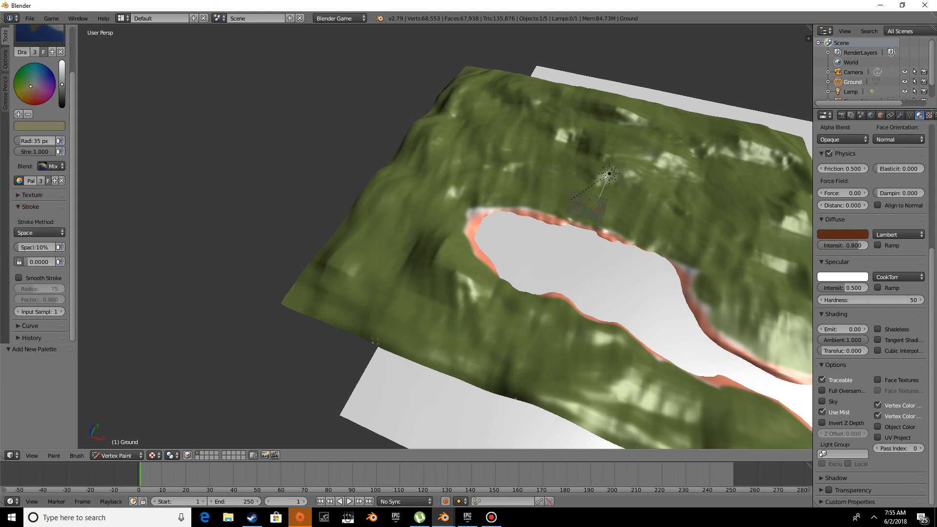
click(18, 278)
Step: Paint a wide grey-brown strip along the terrain's outer edge beyond the head of the lake
mouse_move(235, 262)
middle_down()
mouse_move(203, 268)
mouse_move(278, 216)
middle_up()
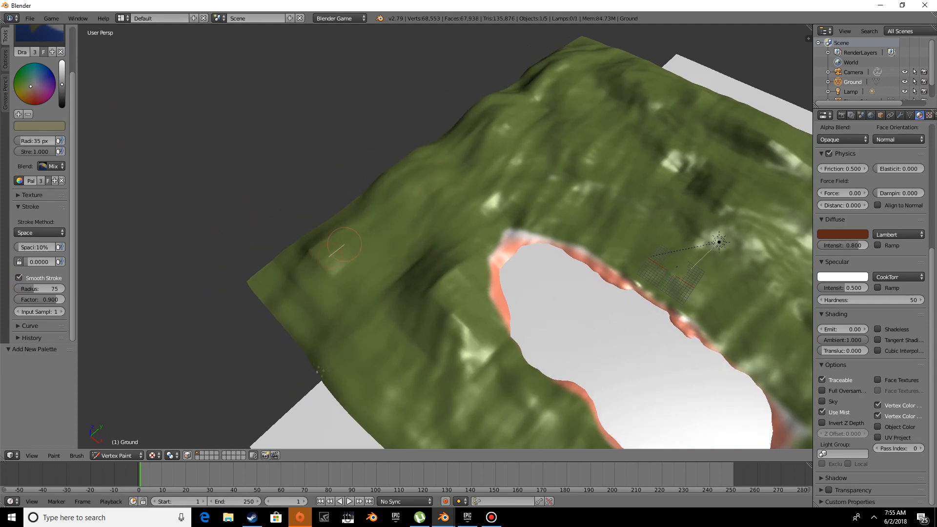
drag(344, 244, 371, 222)
drag(416, 173, 442, 132)
mouse_move(442, 132)
middle_down()
mouse_move(457, 215)
mouse_move(546, 236)
middle_up()
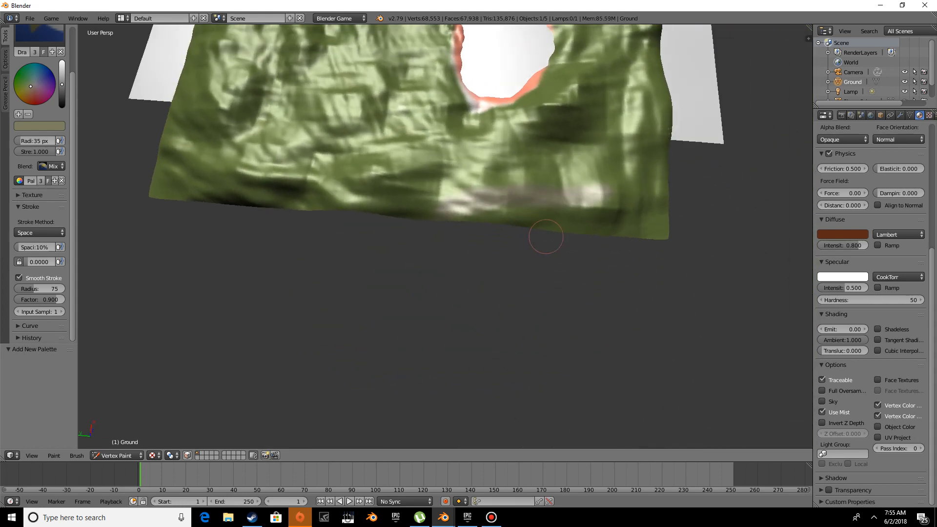
mouse_move(508, 198)
mouse_down()
mouse_move(293, 171)
mouse_move(488, 192)
mouse_move(332, 151)
mouse_move(439, 203)
mouse_move(561, 201)
mouse_move(651, 236)
mouse_move(493, 224)
mouse_move(619, 210)
mouse_move(571, 166)
mouse_move(566, 202)
mouse_move(549, 217)
mouse_move(585, 142)
mouse_move(678, 205)
mouse_move(633, 214)
mouse_move(640, 188)
mouse_move(676, 180)
mouse_move(676, 201)
mouse_move(555, 219)
mouse_move(464, 197)
mouse_move(318, 184)
mouse_move(379, 244)
mouse_move(562, 231)
mouse_move(317, 190)
mouse_move(488, 215)
mouse_move(439, 202)
mouse_move(462, 219)
mouse_move(429, 217)
mouse_move(477, 236)
mouse_move(763, 218)
mouse_move(577, 234)
mouse_move(481, 226)
mouse_up()
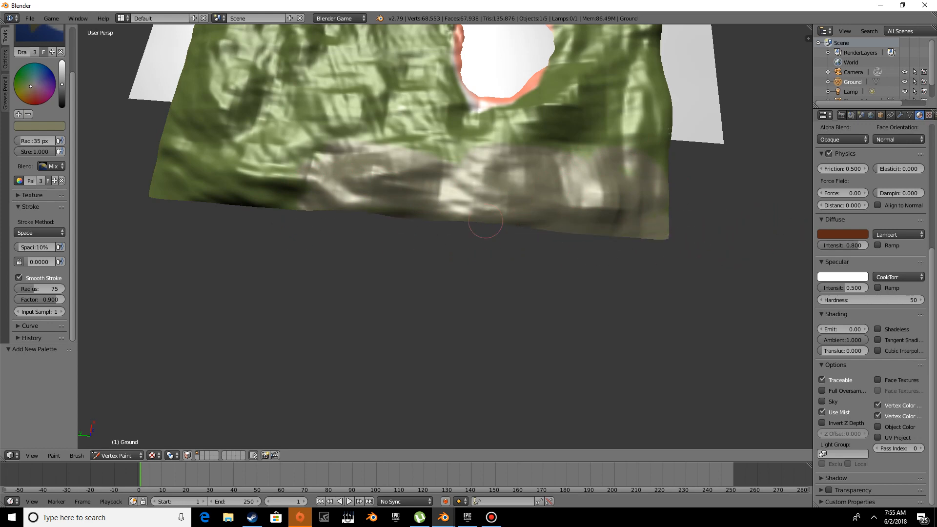
mouse_move(481, 226)
middle_down()
mouse_move(482, 163)
mouse_move(458, 204)
middle_up()
mouse_move(437, 203)
mouse_down()
mouse_move(406, 251)
mouse_move(427, 218)
mouse_up()
drag(368, 287, 352, 285)
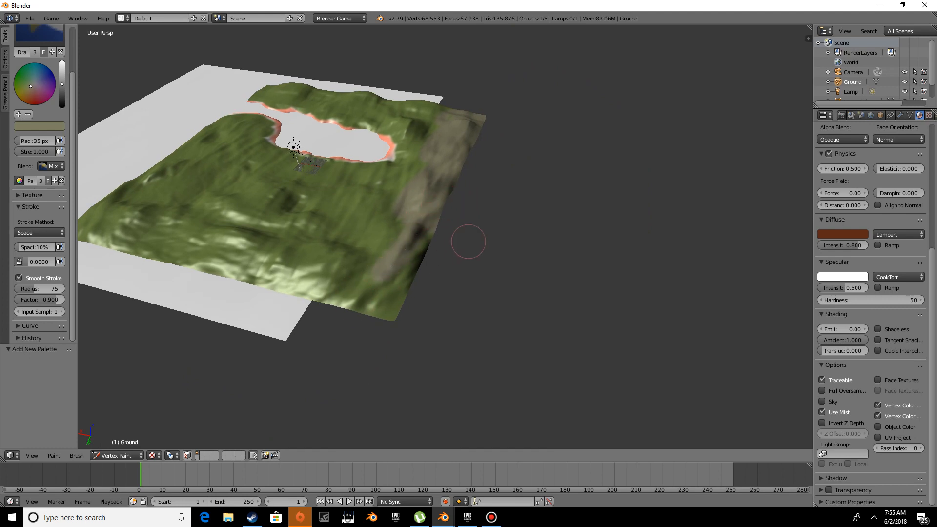
Step: Paint grey-brown along the terrain's long outer edge on the wide bank side and fill the adjoining corner
middle_drag(469, 243, 505, 238)
middle_drag(438, 269, 451, 291)
mouse_move(451, 291)
mouse_down()
mouse_move(363, 330)
mouse_move(470, 279)
mouse_move(466, 320)
mouse_move(495, 332)
mouse_move(417, 337)
mouse_move(395, 350)
mouse_move(305, 334)
mouse_move(271, 364)
mouse_up()
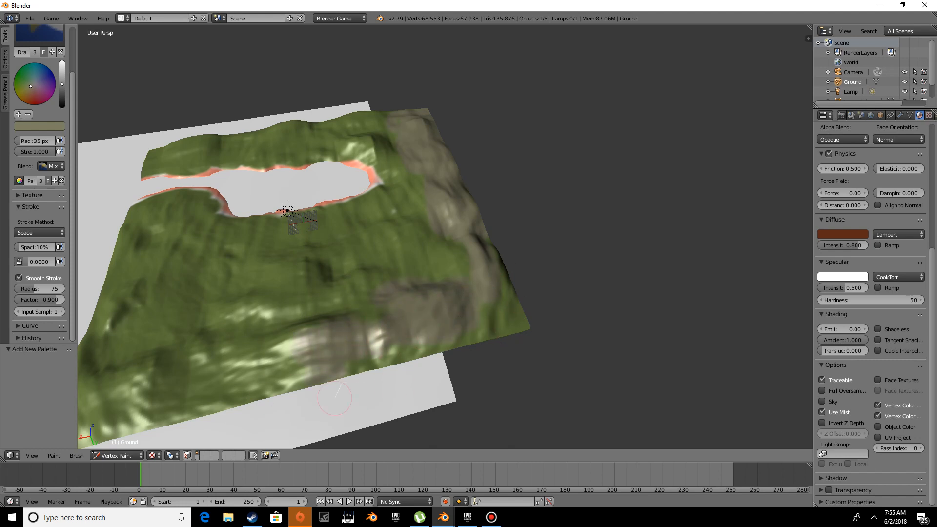
mouse_move(334, 397)
mouse_down()
mouse_move(298, 346)
mouse_move(257, 325)
mouse_move(229, 356)
mouse_move(112, 386)
mouse_move(85, 382)
mouse_move(156, 366)
mouse_move(105, 413)
mouse_move(240, 408)
mouse_up()
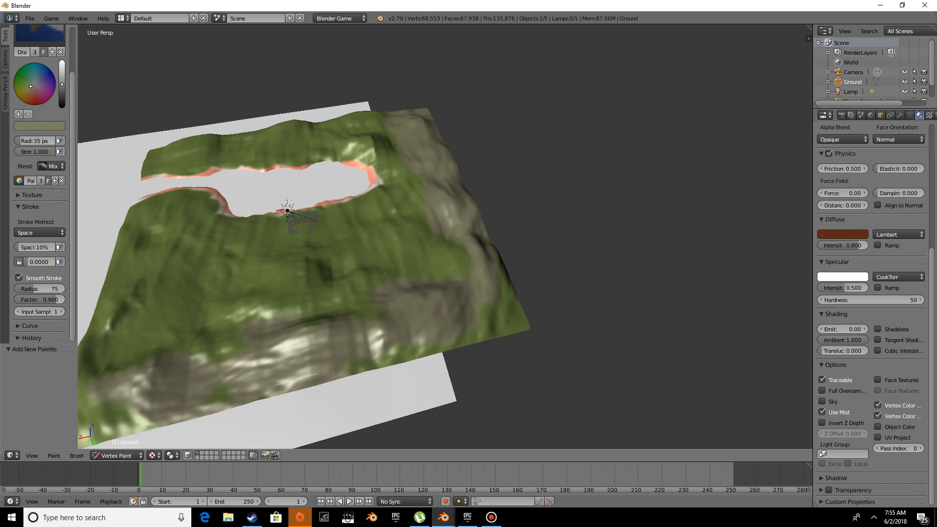
mouse_move(299, 352)
mouse_down()
mouse_move(204, 398)
mouse_move(246, 403)
mouse_move(453, 342)
mouse_move(562, 282)
mouse_move(493, 361)
mouse_move(502, 318)
mouse_move(459, 263)
mouse_up()
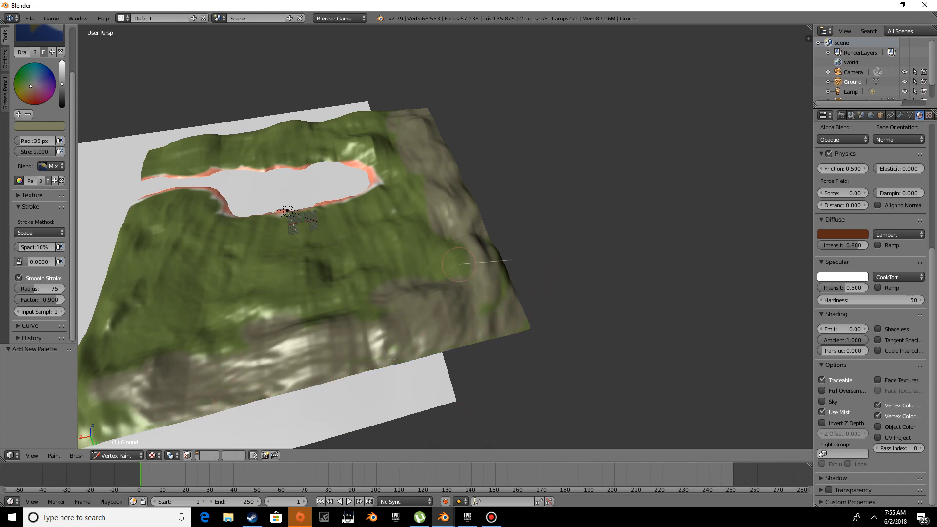
mouse_move(408, 385)
mouse_down()
mouse_move(548, 245)
mouse_move(464, 334)
mouse_move(508, 258)
mouse_move(504, 351)
mouse_move(488, 366)
mouse_up()
Step: Extend the grey-brown band around the lake-head corner and along the outer edge of the narrow bank to the river end
middle_drag(487, 366, 377, 180)
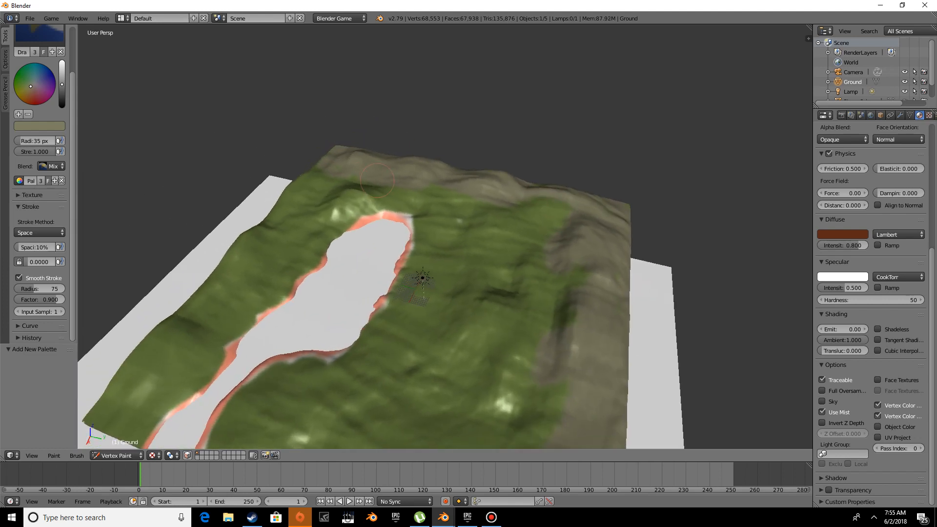
drag(398, 170, 413, 159)
middle_drag(413, 160, 461, 166)
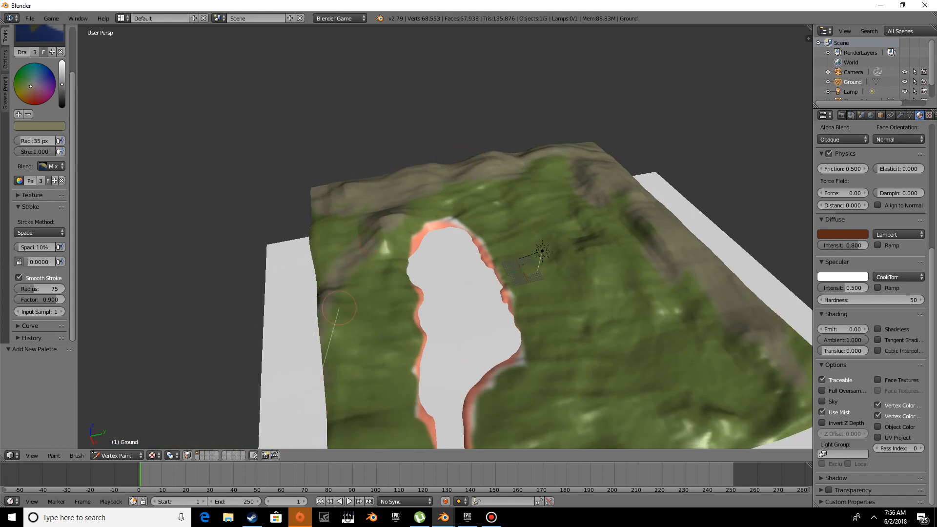
mouse_move(338, 308)
mouse_down()
mouse_move(345, 140)
mouse_move(316, 226)
mouse_move(322, 291)
mouse_move(382, 176)
mouse_up()
middle_drag(295, 231, 366, 193)
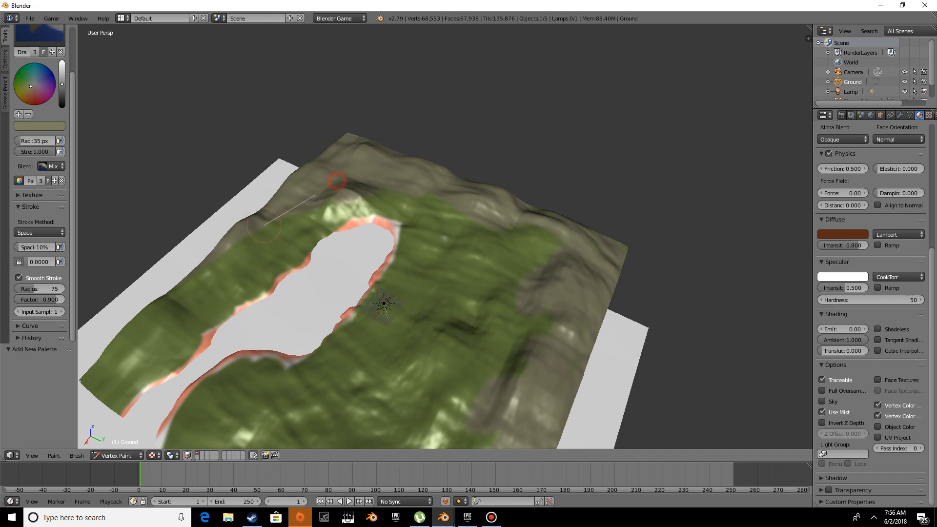
mouse_move(264, 225)
mouse_down()
mouse_move(125, 347)
mouse_move(139, 338)
mouse_up()
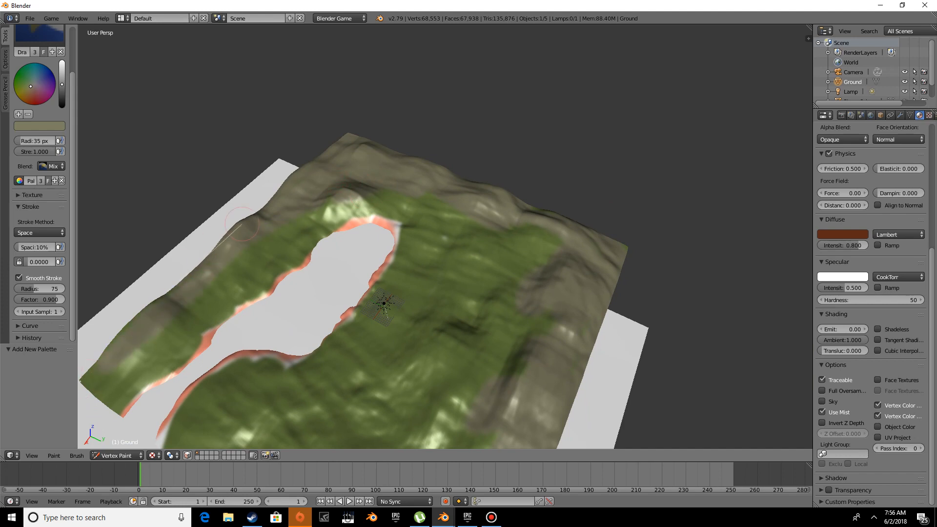
drag(242, 224, 94, 383)
Step: Lower the brush strength to 0.263, disable Smooth Stroke and change the brush colour to green
drag(43, 152, 35, 152)
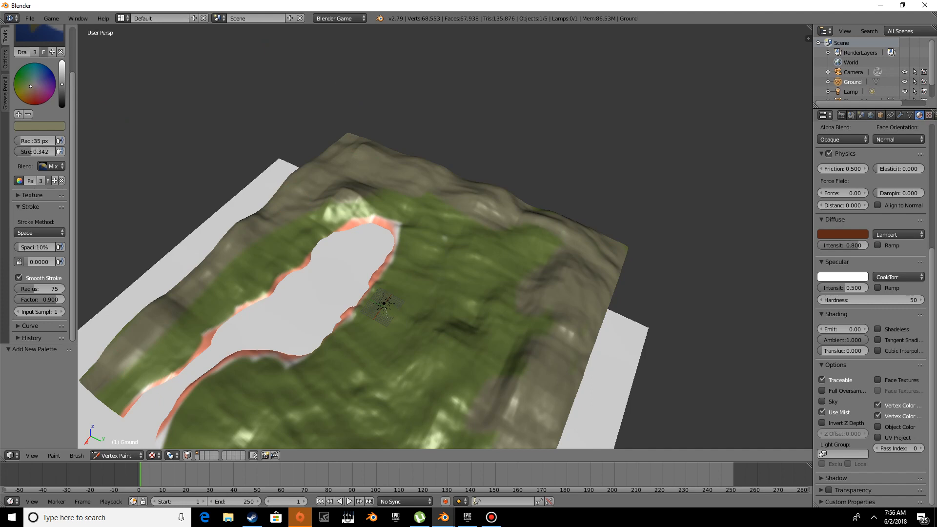
click(19, 278)
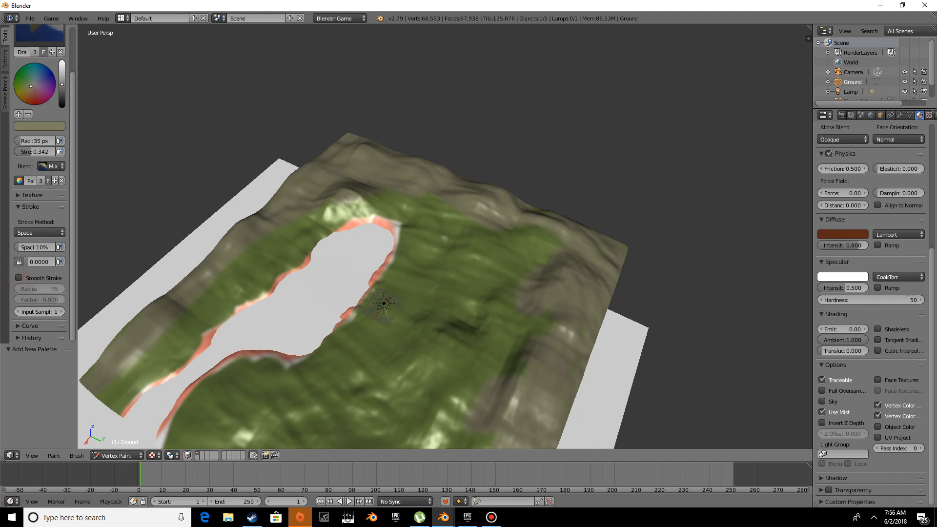
drag(35, 151, 34, 152)
click(23, 84)
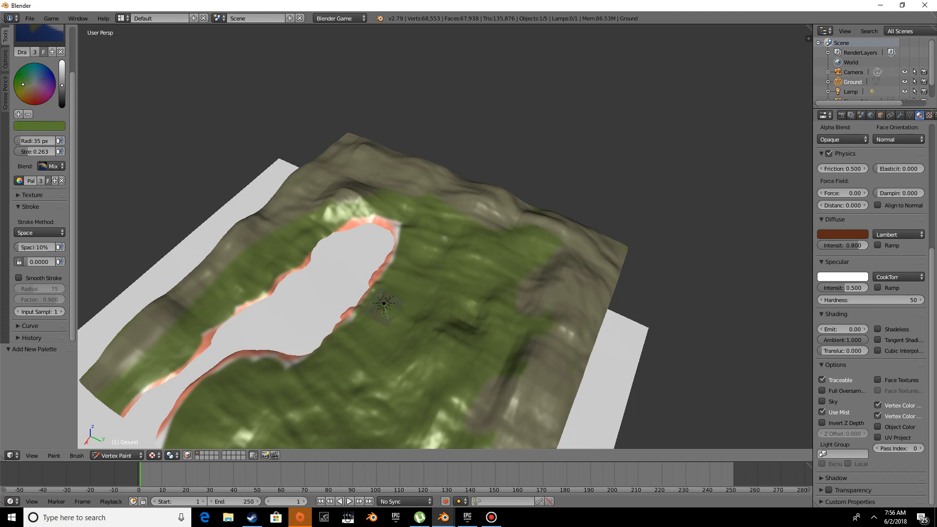
Step: Blend green into the grey-brown edges of the narrow bank and lake head, reducing the brush strength to 0.171
mouse_move(203, 139)
middle_down()
mouse_move(186, 175)
mouse_move(199, 157)
mouse_move(296, 115)
middle_up()
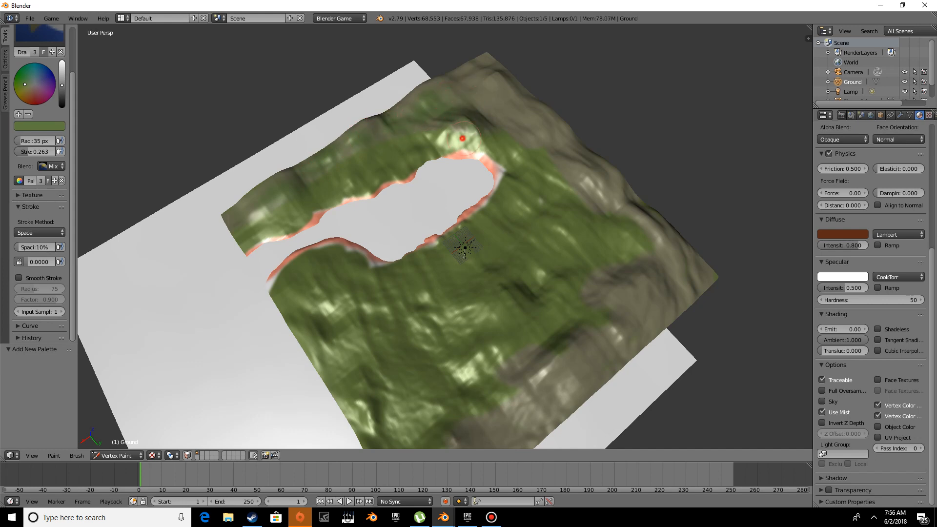
middle_drag(469, 109, 463, 93)
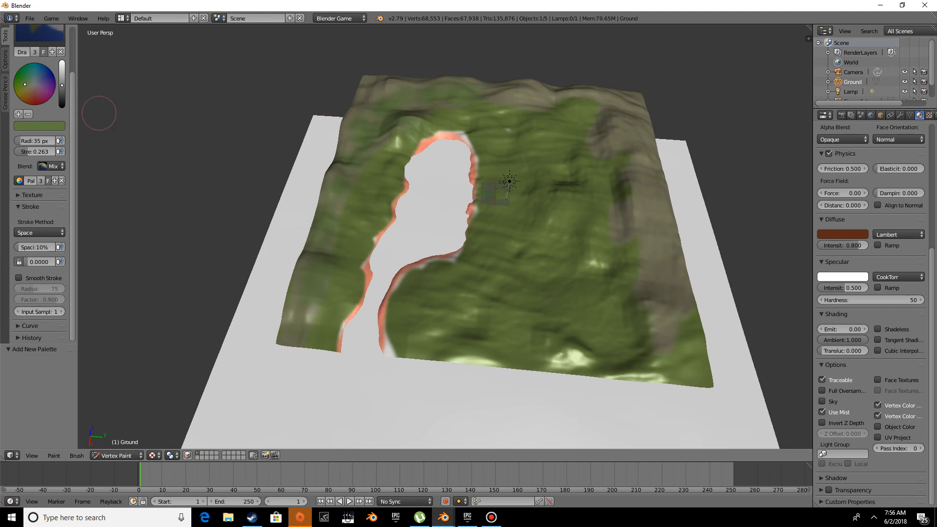
drag(36, 151, 30, 151)
middle_drag(231, 142, 281, 143)
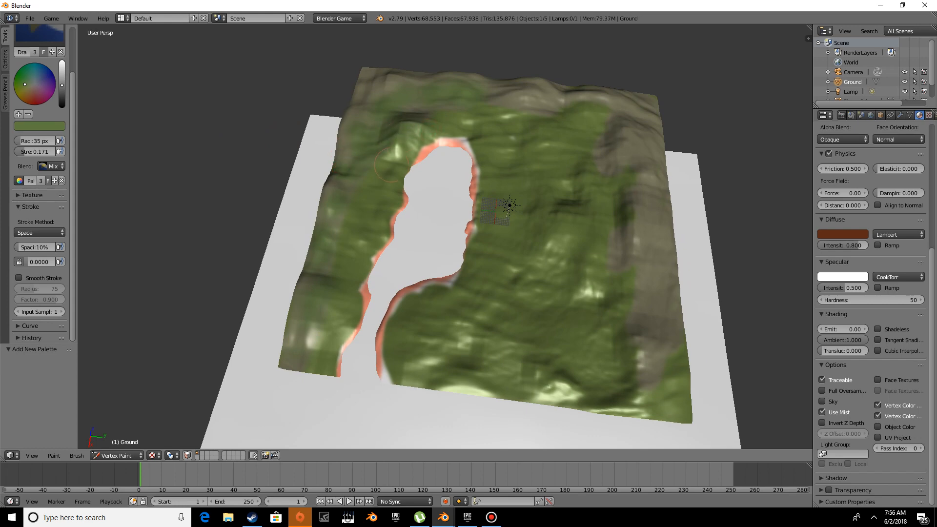
middle_drag(389, 165, 419, 169)
mouse_move(543, 127)
middle_down()
mouse_move(530, 121)
mouse_move(546, 112)
middle_up()
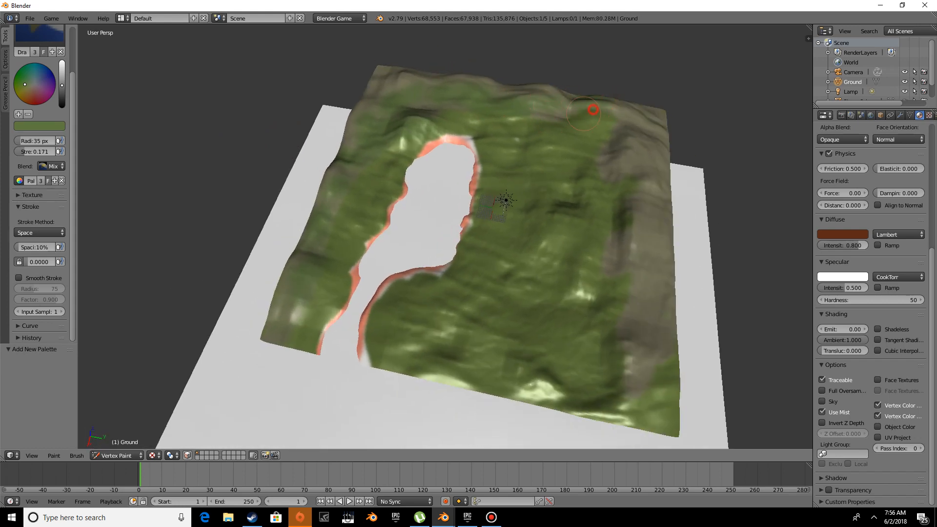
Step: Blend green over the grey-brown band along the wide bank's outer edge and corners from several sides
middle_drag(616, 257, 515, 171)
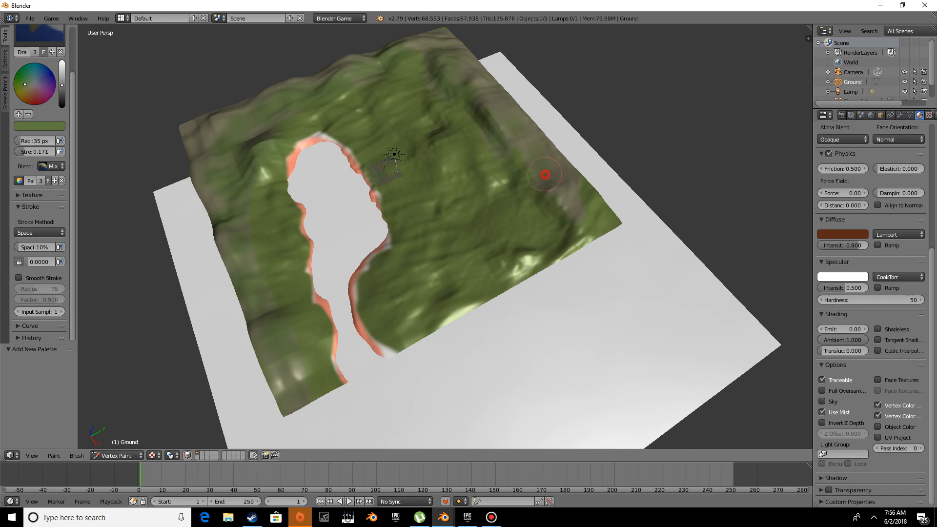
mouse_move(525, 117)
middle_down()
mouse_move(299, 190)
mouse_move(419, 166)
middle_up()
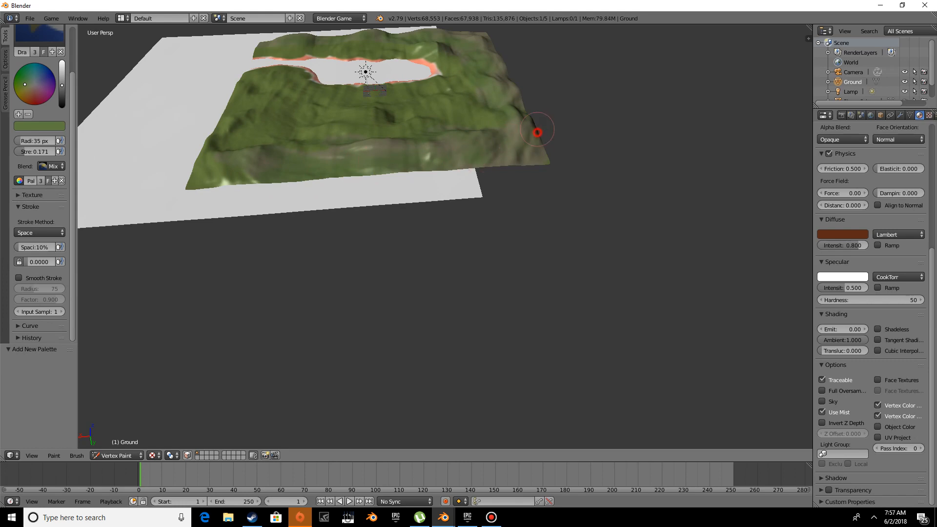
mouse_move(559, 140)
middle_down()
mouse_move(669, 119)
mouse_move(561, 147)
mouse_move(430, 161)
middle_up()
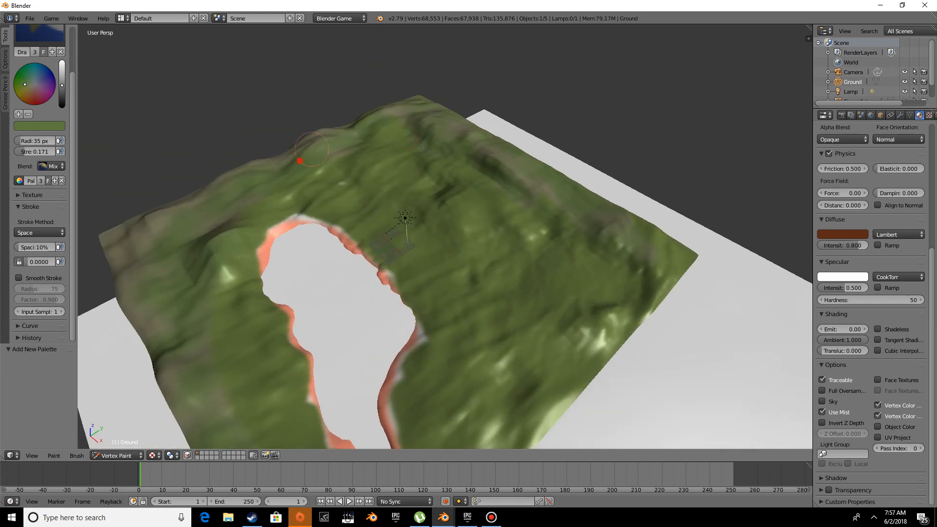
middle_drag(244, 202, 459, 175)
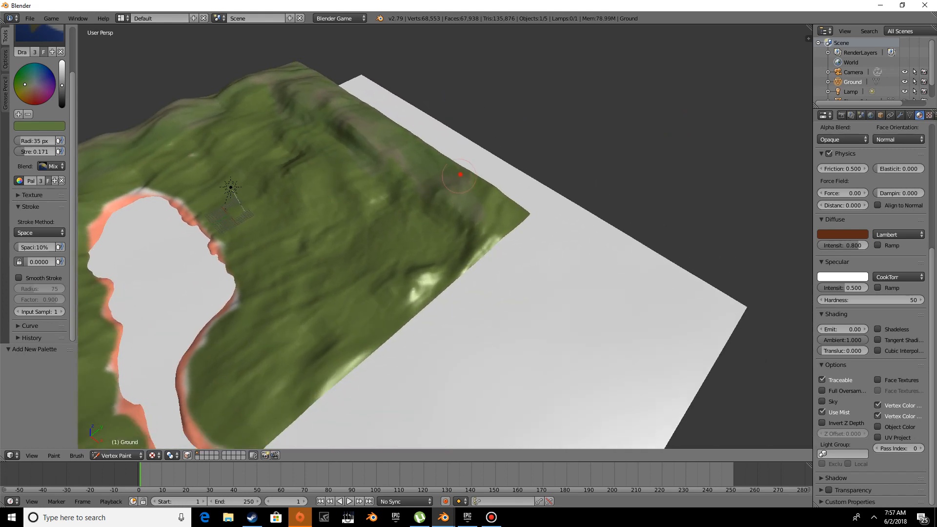
Step: Paint darker green and olive-brown variation over the grassy slopes on both sides of the lake
middle_drag(308, 105, 378, 69)
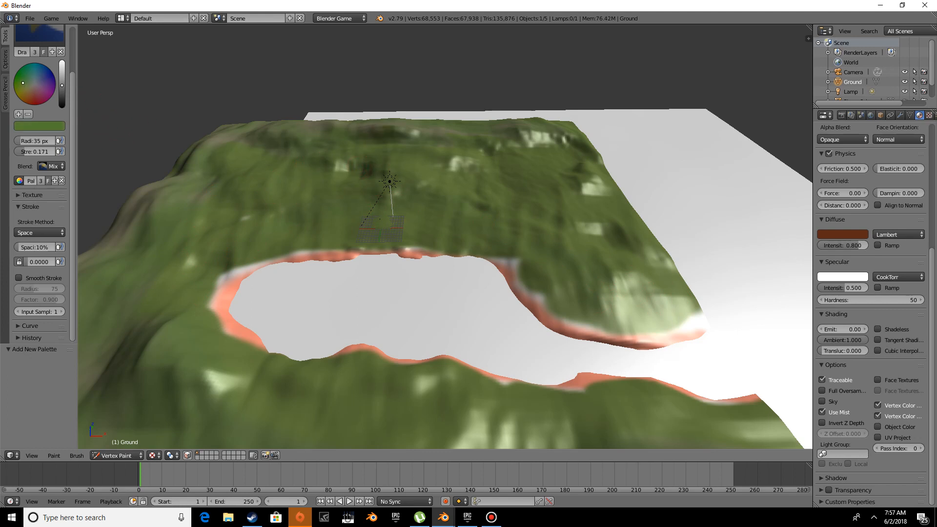
mouse_move(598, 260)
mouse_down()
mouse_move(612, 266)
mouse_move(397, 191)
mouse_move(324, 176)
mouse_move(364, 173)
mouse_move(296, 222)
mouse_move(373, 240)
mouse_move(270, 241)
mouse_move(176, 321)
mouse_up()
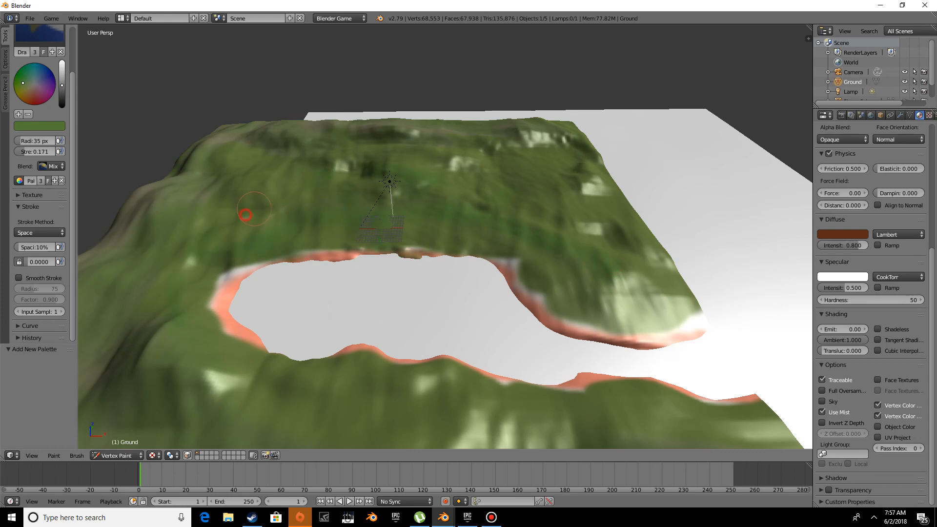
middle_drag(350, 166, 439, 157)
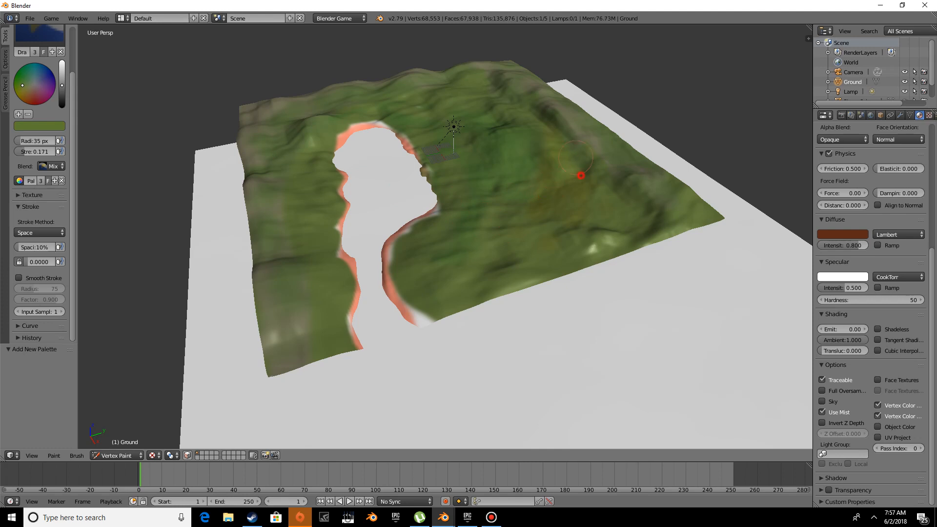
mouse_move(581, 176)
mouse_down()
mouse_move(571, 208)
mouse_move(542, 229)
mouse_up()
drag(581, 185, 561, 117)
mouse_move(539, 185)
mouse_down()
mouse_move(548, 197)
mouse_move(565, 169)
mouse_up()
middle_drag(626, 249, 611, 262)
mouse_move(262, 261)
mouse_down()
mouse_move(263, 251)
mouse_move(262, 332)
mouse_move(274, 259)
mouse_up()
middle_drag(569, 218, 549, 231)
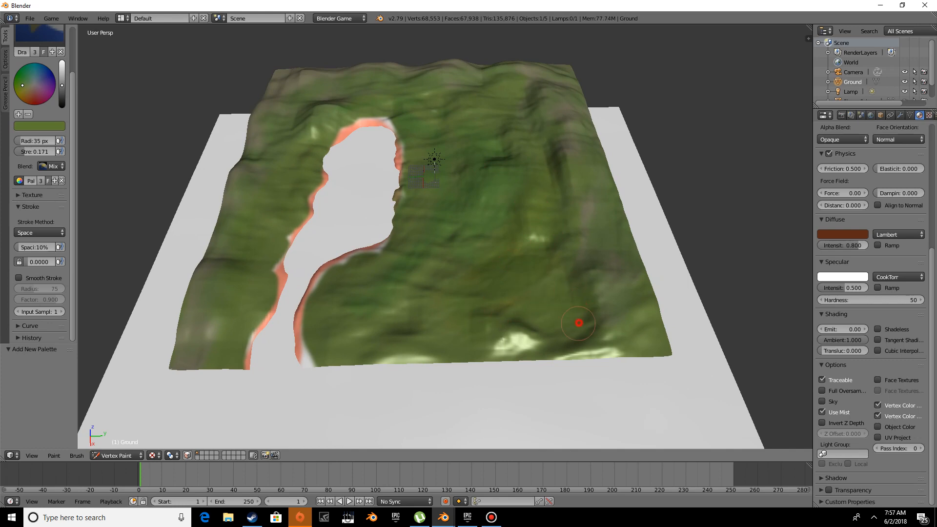
Step: Check the painted terrain through the camera, fitting the camera frame to the viewport
middle_drag(576, 324, 591, 168)
key(KP_0)
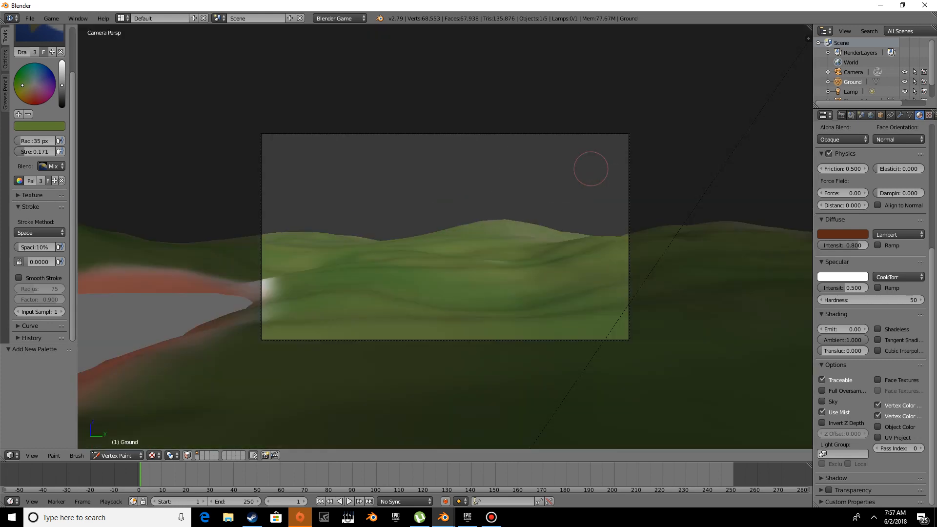
key(Home)
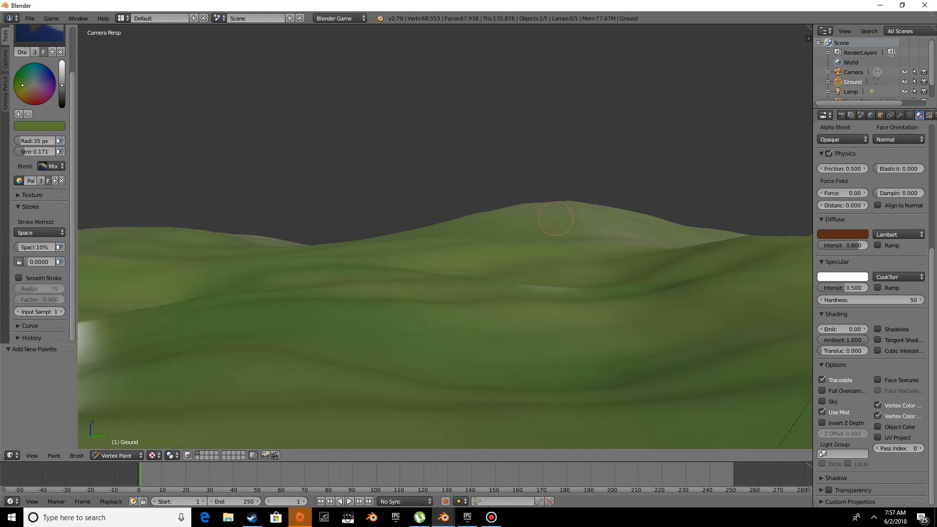
mouse_move(557, 215)
middle_down()
mouse_move(379, 245)
mouse_move(490, 238)
middle_up()
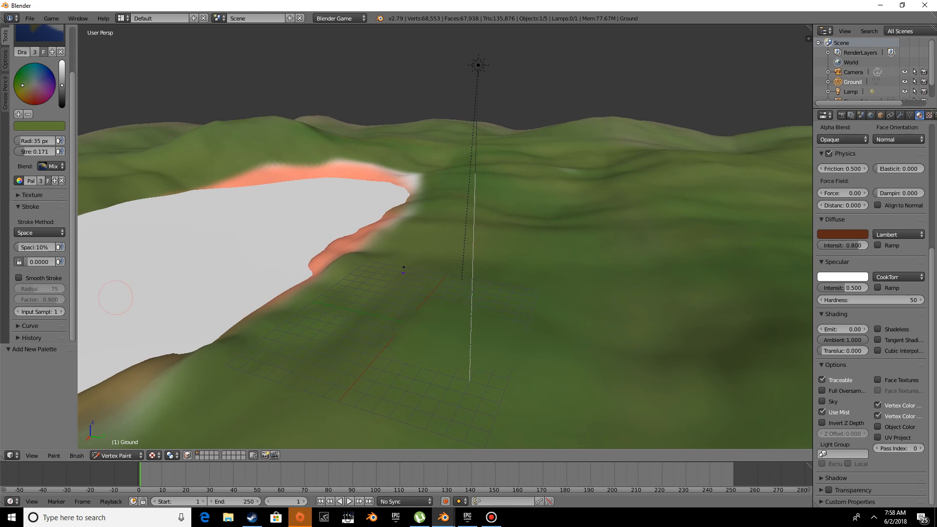
Step: Switch to Object Mode and select the camera together with the small purple player plane
click(113, 454)
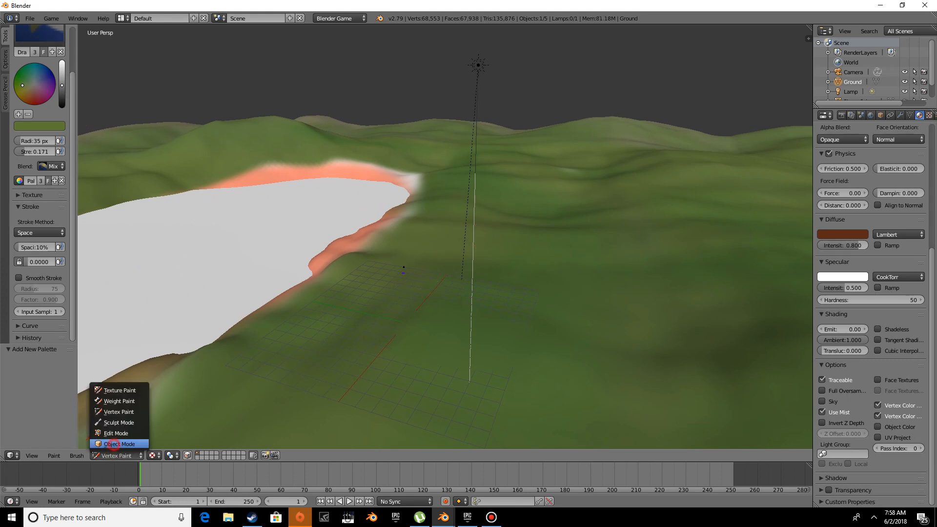
click(113, 443)
middle_drag(234, 332, 303, 336)
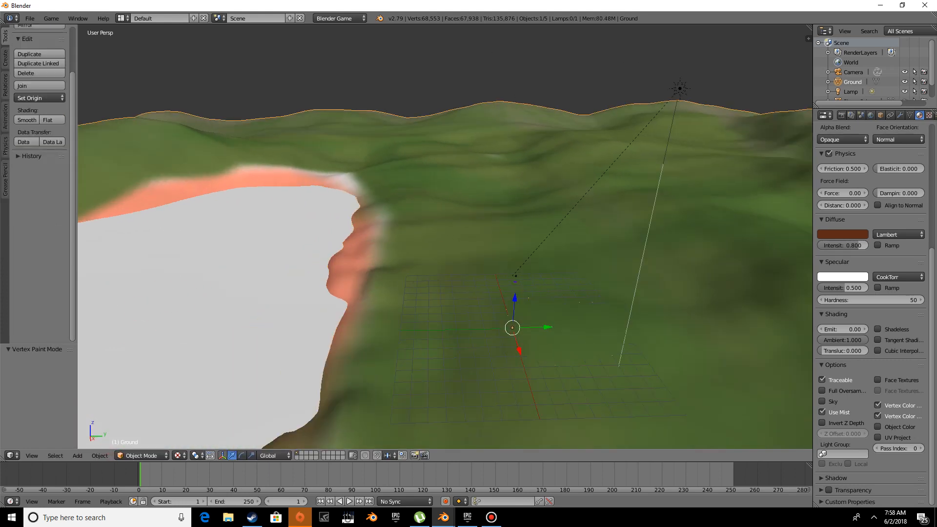
right_click(515, 277)
right_click(680, 89)
scroll(680, 89, up, 4)
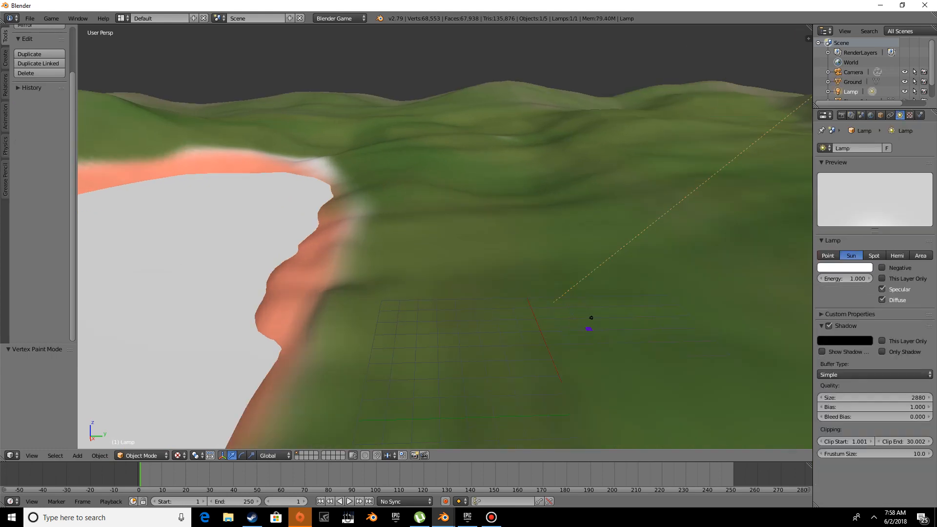
middle_drag(591, 318, 571, 248)
right_click(433, 177)
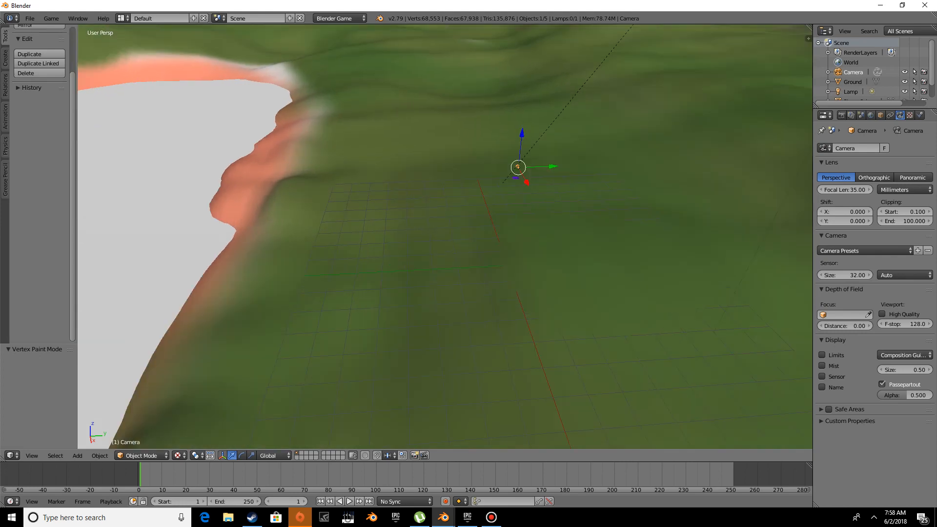
shift+right_click(515, 177)
scroll(516, 177, down, 9)
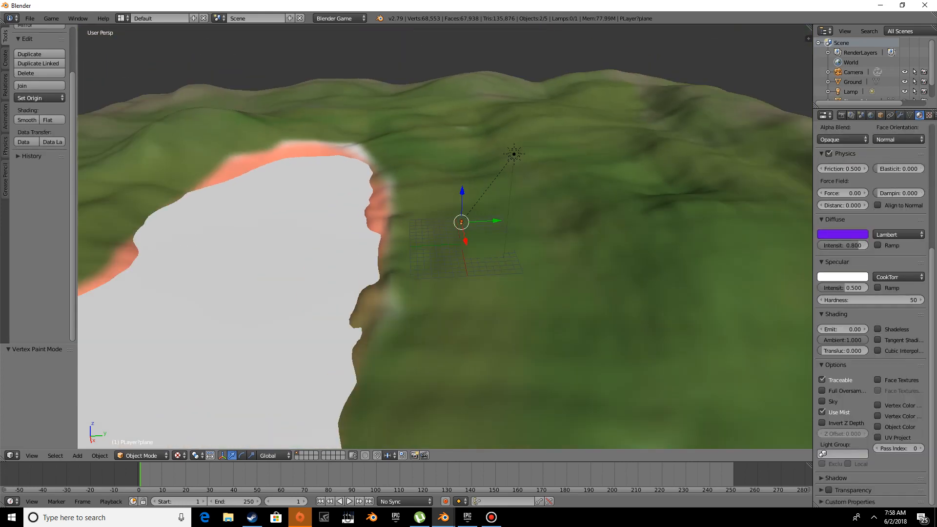
Step: Move the camera and player plane about -57.5 units along Y, across the lake onto the opposite bank
key(g)
key(y)
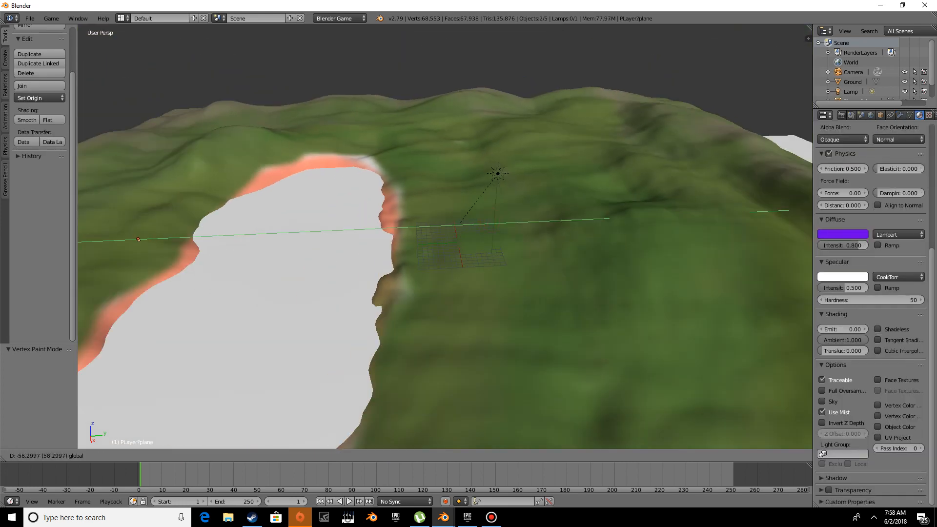
click(195, 188)
Step: Rotate the camera and player plane about -85.4° around the global Z axis on the narrow bank
shift+middle_drag(195, 188, 615, 229)
scroll(312, 178, up, 5)
scroll(615, 146, up, 3)
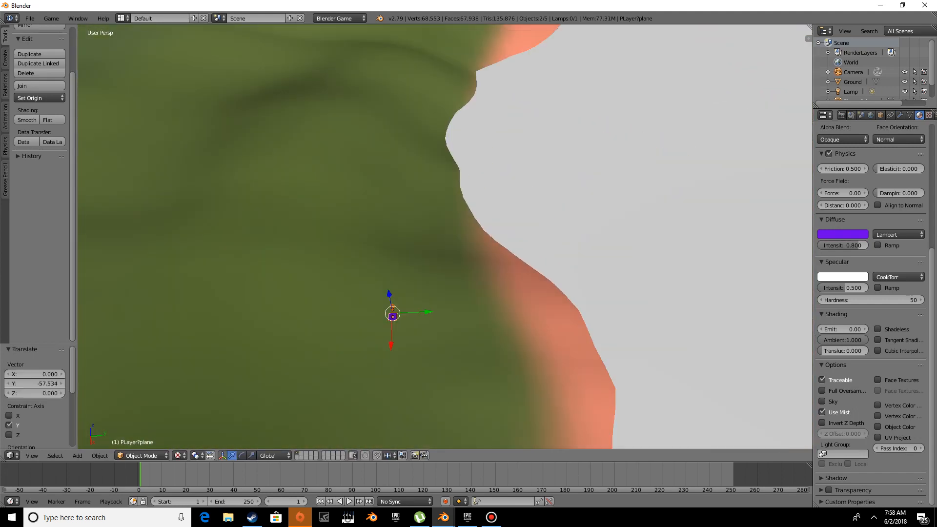
key(r)
key(z)
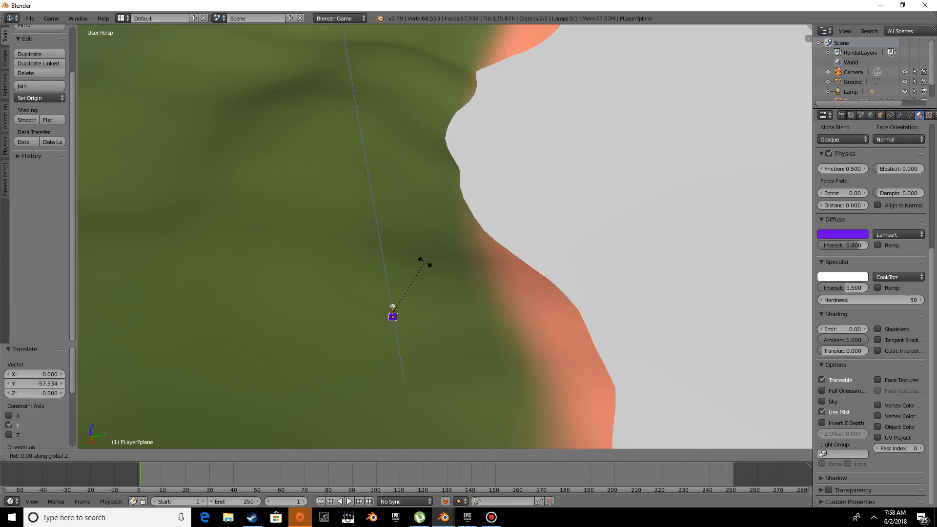
click(435, 335)
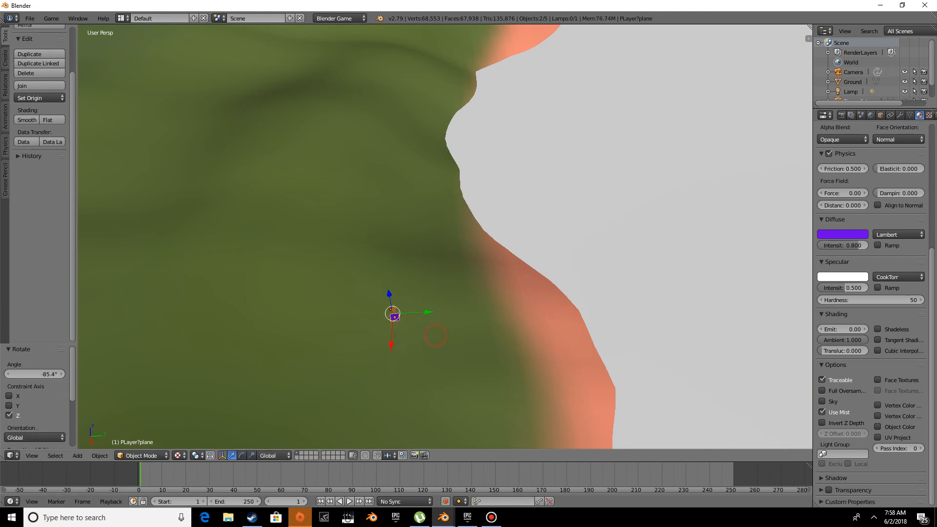
scroll(435, 335, down, 5)
middle_drag(435, 336, 337, 303)
scroll(468, 326, up, 2)
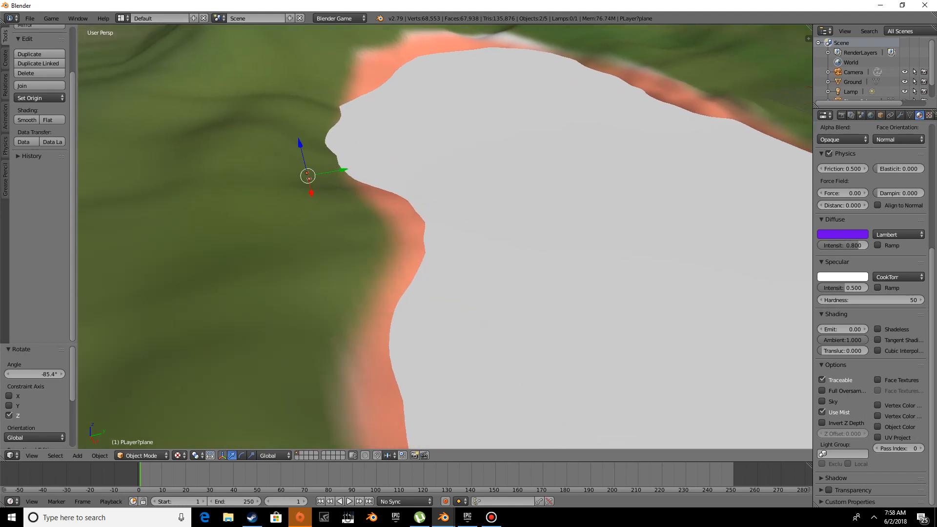
Step: Lower the camera and player plane about 2.7 units, and shift them about -4.6 units along Y away from the shore
key(g)
key(z)
drag(306, 171, 309, 177)
mouse_move(308, 177)
middle_down()
mouse_move(344, 166)
mouse_move(308, 177)
middle_up()
scroll(344, 166, up, 4)
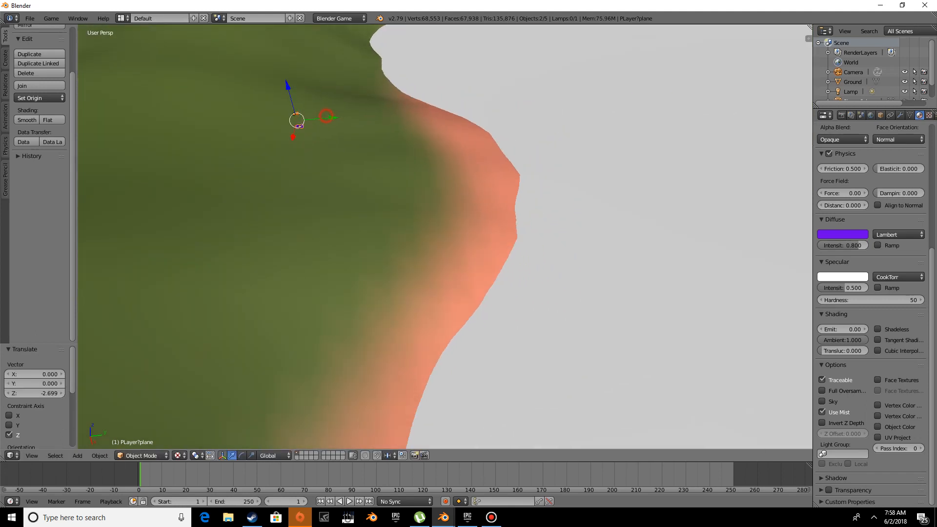
drag(326, 116, 162, 128)
shift+middle_drag(163, 128, 354, 147)
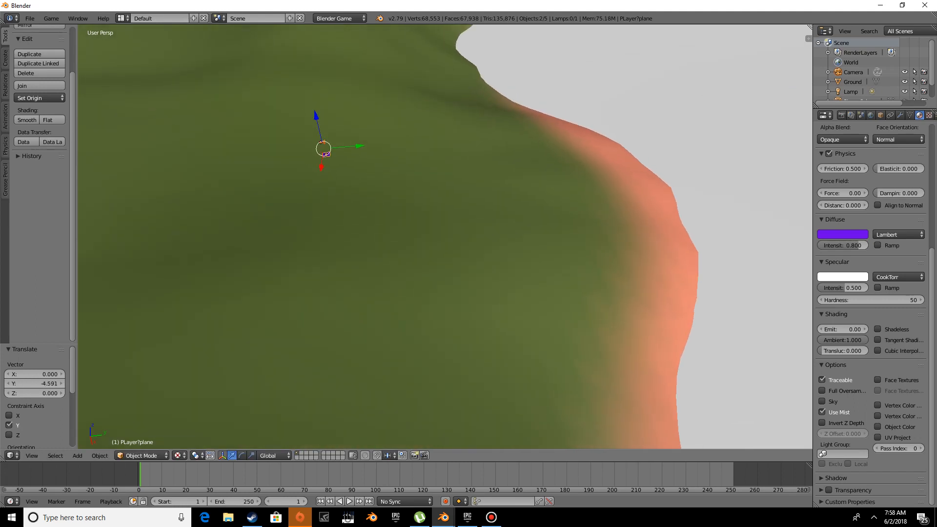
Step: Move the camera and player plane farther back from the lake along Y, and lower them about 0.08 units onto the grass
drag(358, 144, 170, 167)
shift+middle_drag(170, 168, 365, 201)
scroll(340, 169, up, 4)
drag(286, 118, 183, 128)
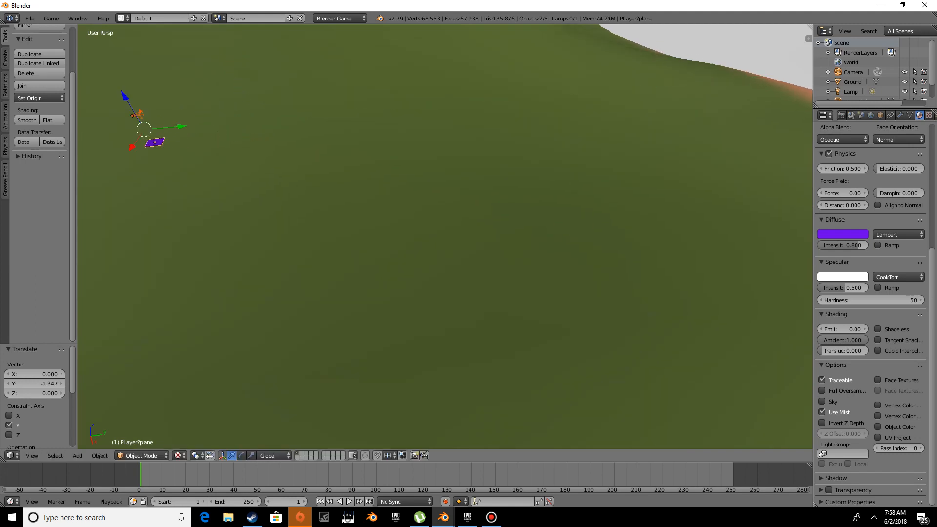
shift+middle_drag(183, 128, 463, 188)
mouse_move(433, 165)
mouse_down()
mouse_move(433, 179)
mouse_move(433, 169)
mouse_up()
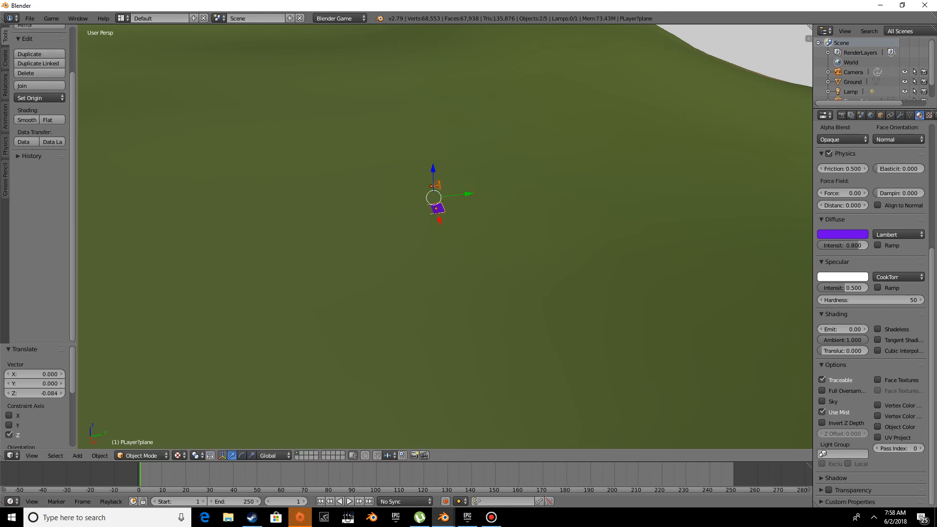
Step: Look through the camera, test-run the game from the new bank position and stop it
key(KP_0)
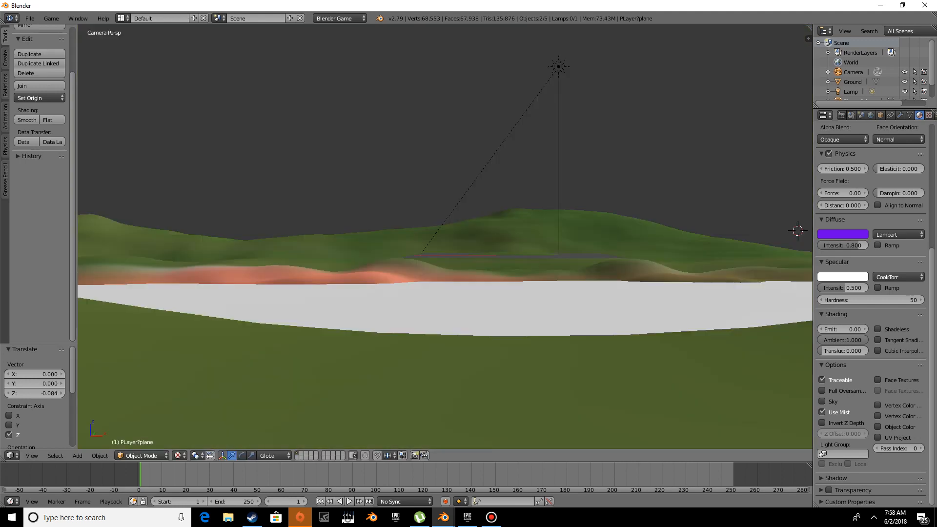
key(p)
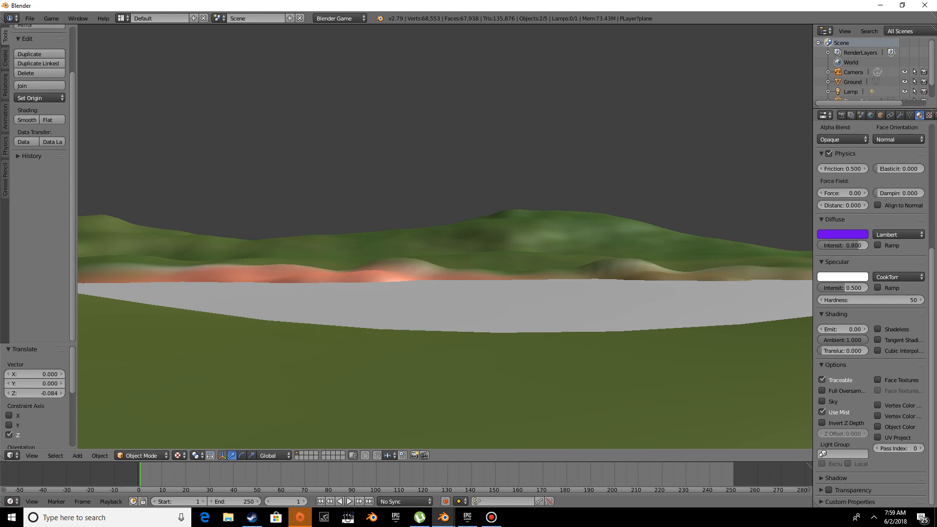
key(Escape)
middle_drag(445, 236, 469, 302)
scroll(468, 273, down, 4)
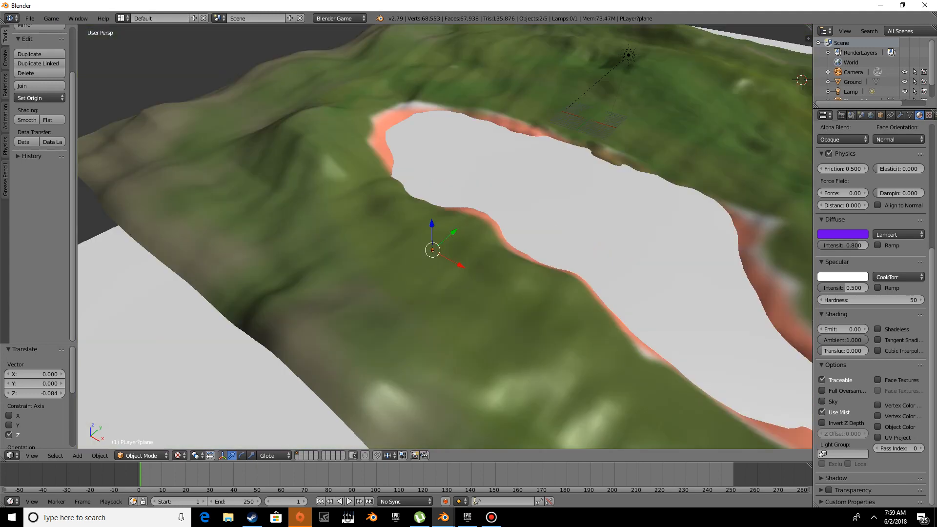
click(492, 517)
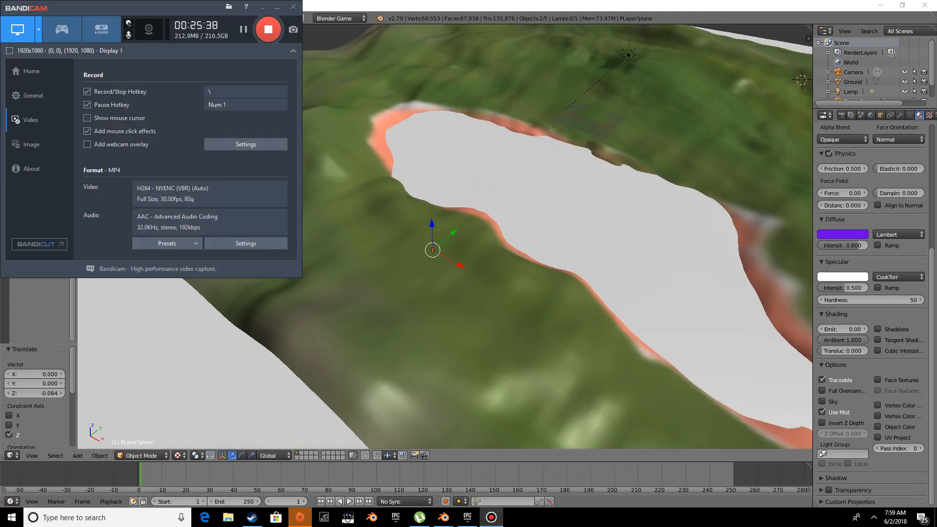
click(276, 6)
middle_drag(380, 253, 505, 260)
scroll(495, 276, down, 5)
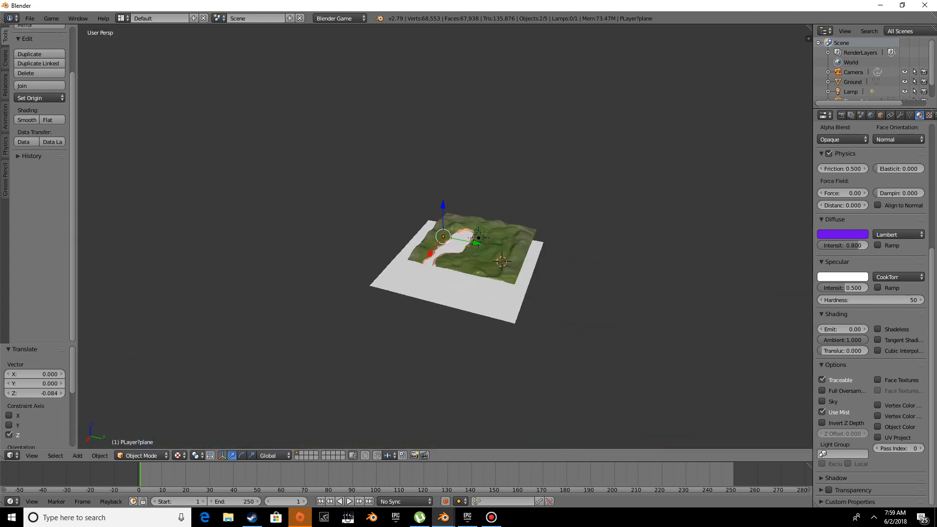
scroll(505, 260, up, 6)
scroll(445, 237, up, 3)
middle_drag(445, 237, 455, 207)
click(141, 455)
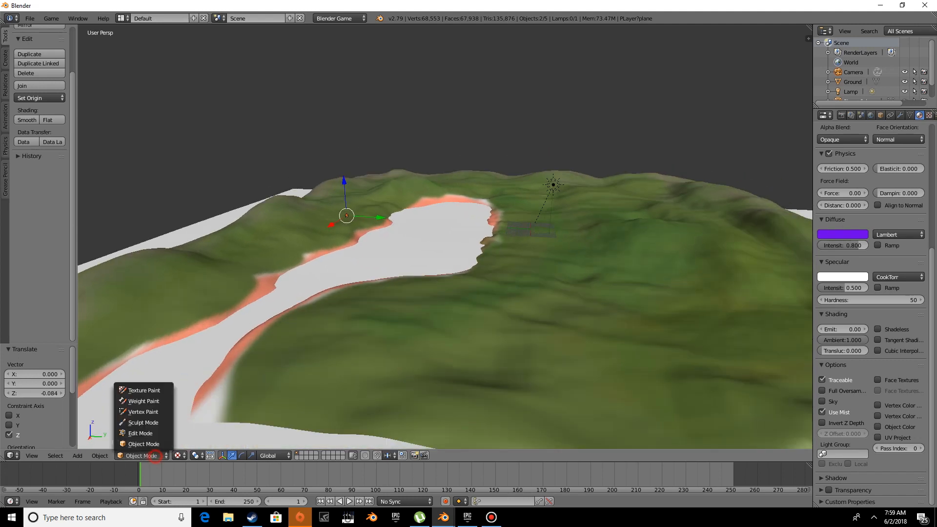
click(153, 412)
shift+middle_drag(284, 399, 398, 411)
click(405, 361)
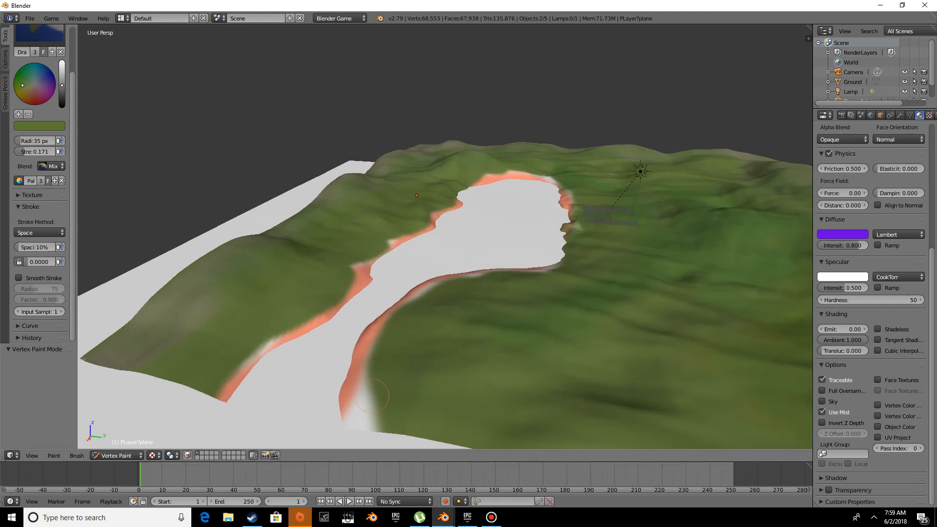
click(135, 453)
click(135, 444)
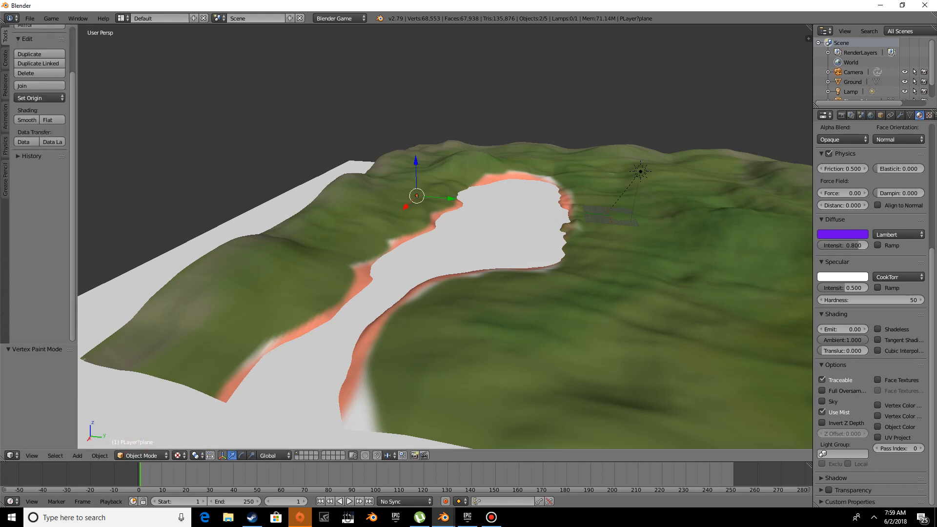
Step: Select the Ground terrain, enter Vertex Paint mode and paint green over the white and reddish bank near the river mouth
right_click(585, 369)
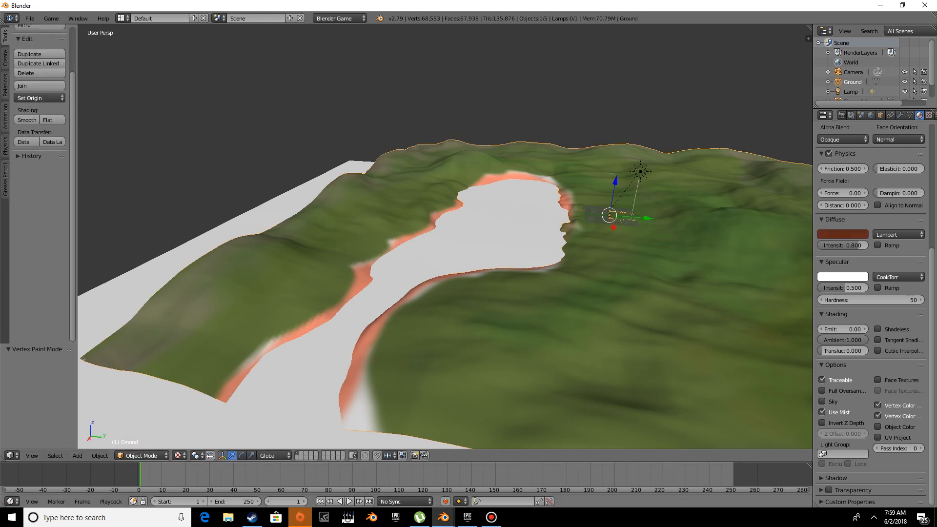
click(141, 455)
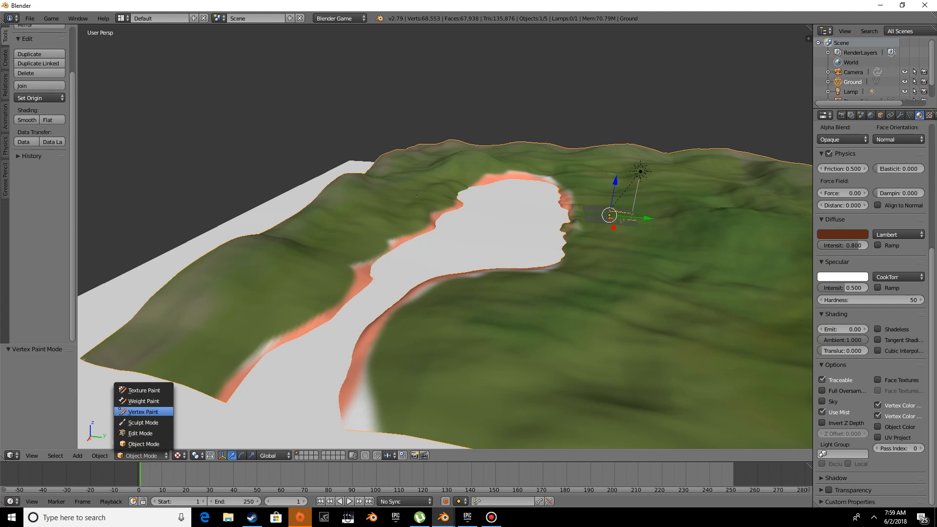
click(159, 411)
mouse_move(385, 430)
mouse_down()
mouse_move(358, 400)
mouse_move(371, 381)
mouse_move(363, 363)
mouse_move(366, 371)
mouse_up()
mouse_move(431, 287)
mouse_down()
mouse_move(376, 332)
mouse_move(359, 386)
mouse_up()
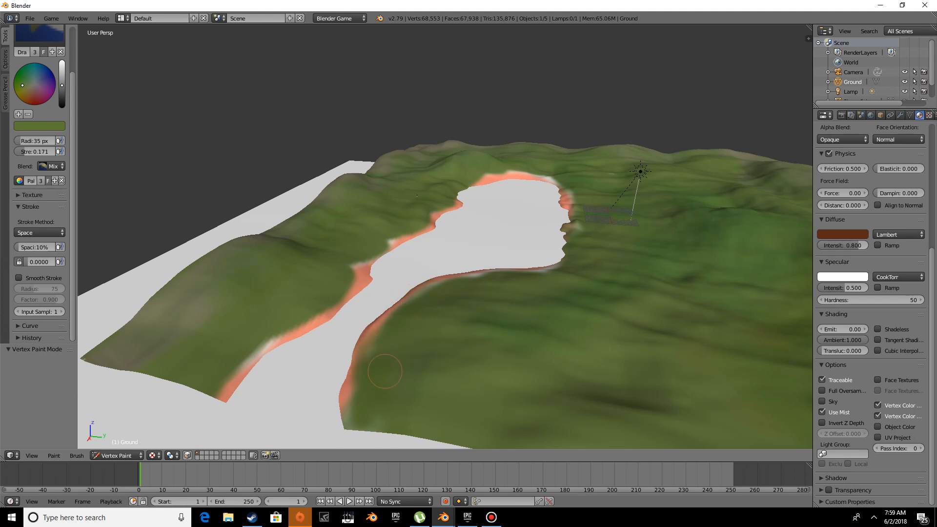
Step: Paint green along the outer edges of the reddish shoreline on both sides of the river and lake
middle_drag(359, 386, 437, 408)
mouse_move(441, 398)
mouse_down()
mouse_move(468, 342)
mouse_move(590, 287)
mouse_up()
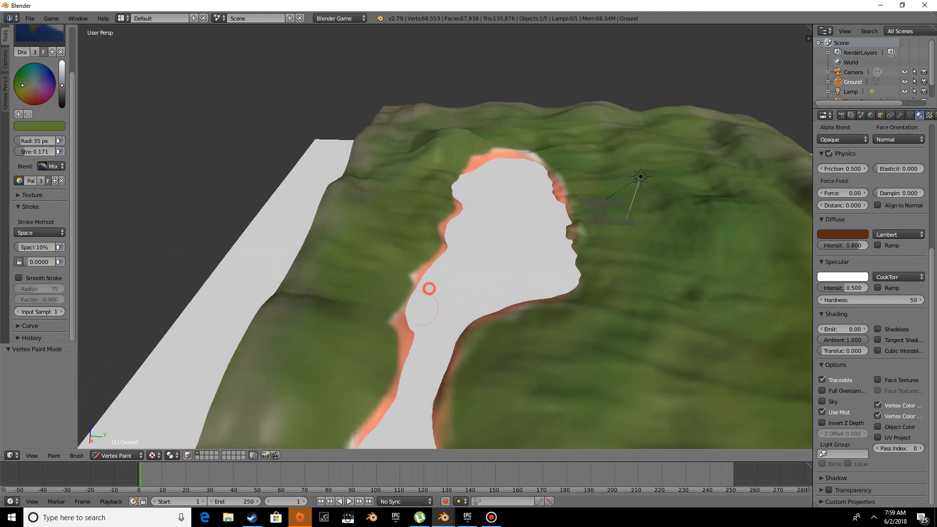
mouse_move(373, 332)
mouse_down()
mouse_move(420, 271)
mouse_move(464, 158)
mouse_move(531, 135)
mouse_move(520, 138)
mouse_move(580, 195)
mouse_move(593, 236)
mouse_move(566, 169)
mouse_move(557, 188)
mouse_move(540, 162)
mouse_move(502, 147)
mouse_up()
middle_drag(502, 147, 221, 288)
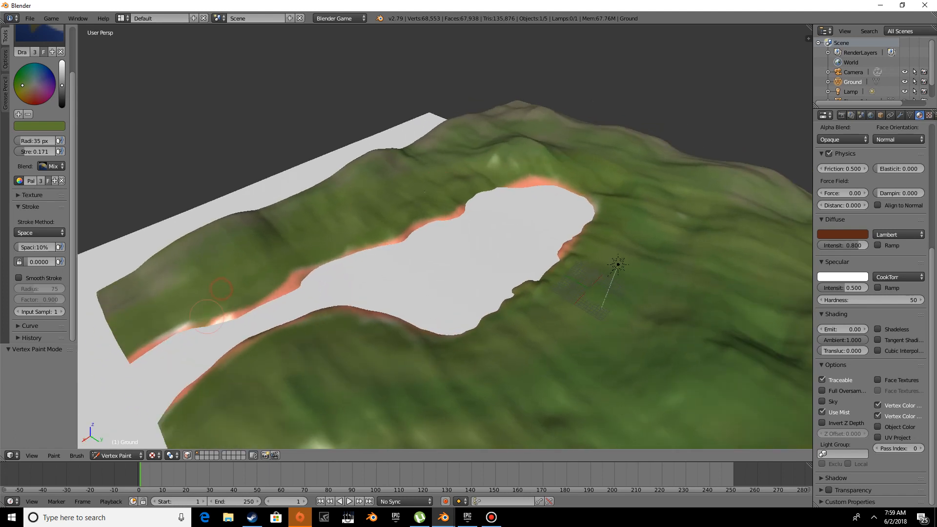
drag(189, 317, 364, 244)
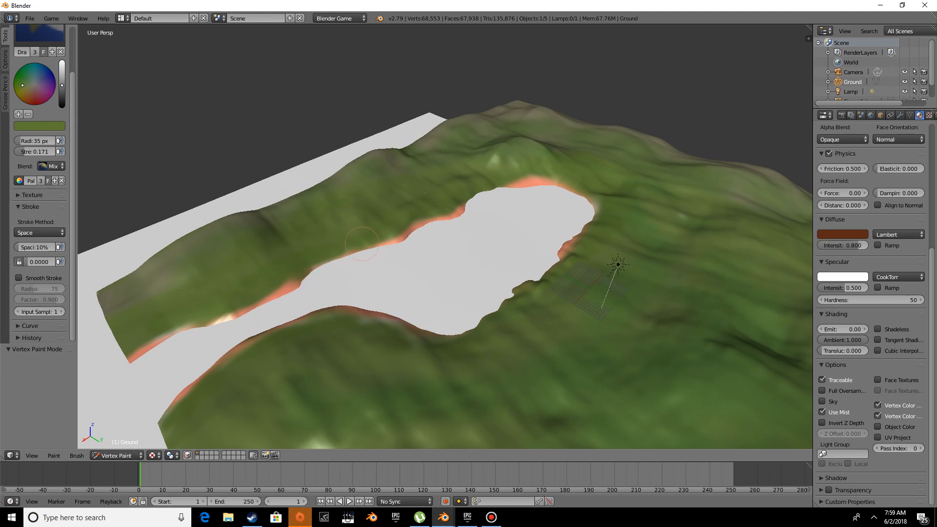
Step: Change the brush colour to a yellowish brown and paint it over the reddish shoreline around the lake and river
mouse_move(507, 209)
middle_down()
mouse_move(529, 205)
mouse_move(520, 264)
middle_up()
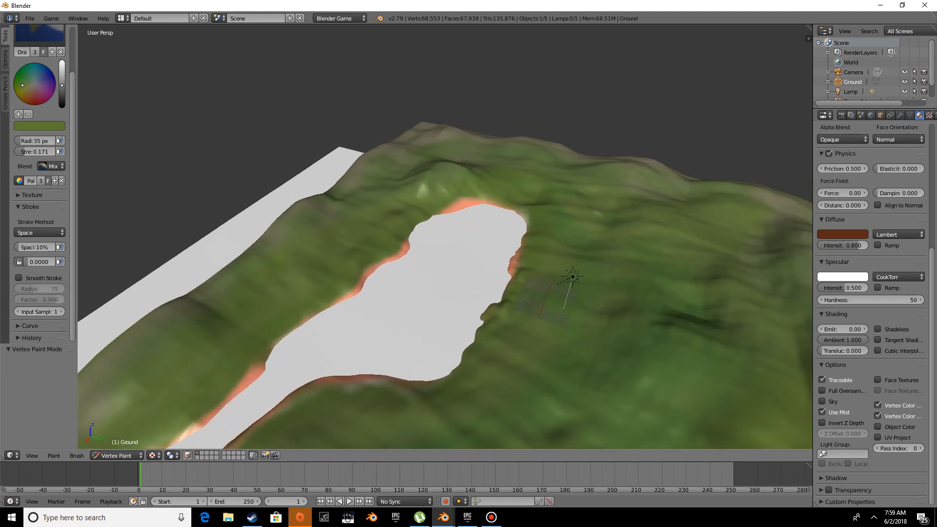
drag(22, 85, 62, 85)
middle_drag(246, 165, 248, 176)
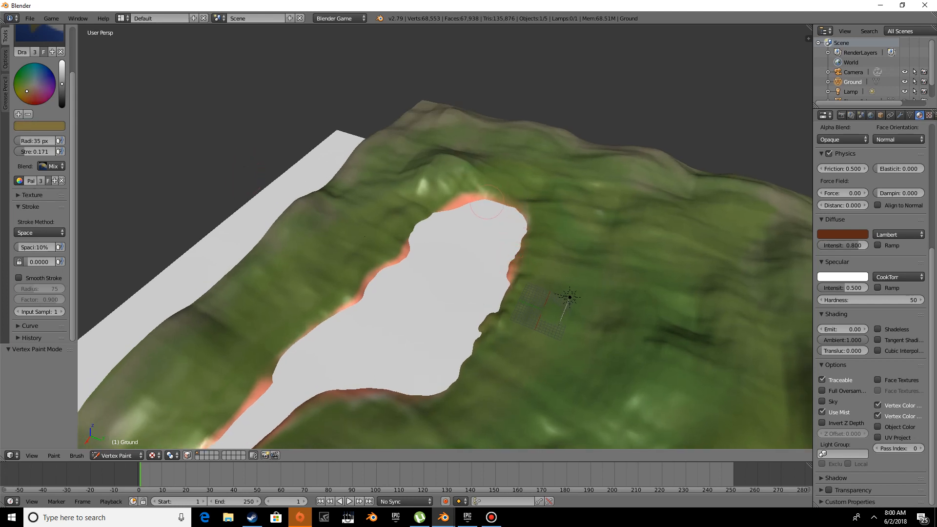
mouse_move(385, 273)
mouse_down()
mouse_move(366, 293)
mouse_move(405, 249)
mouse_move(346, 305)
mouse_move(292, 331)
mouse_move(259, 391)
mouse_up()
middle_drag(259, 390, 371, 305)
mouse_move(276, 373)
mouse_down()
mouse_move(329, 415)
mouse_move(323, 382)
mouse_up()
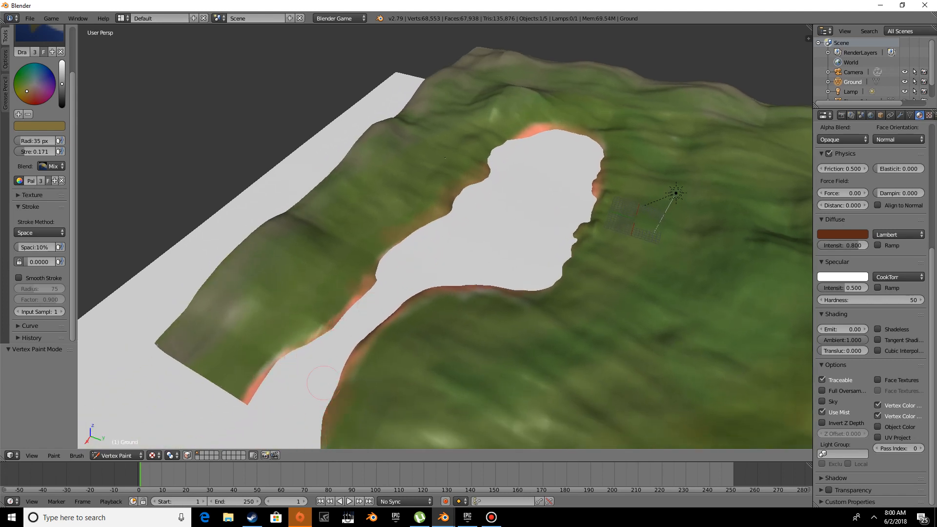
mouse_move(547, 286)
mouse_down()
mouse_move(612, 153)
mouse_move(547, 128)
mouse_move(497, 148)
mouse_up()
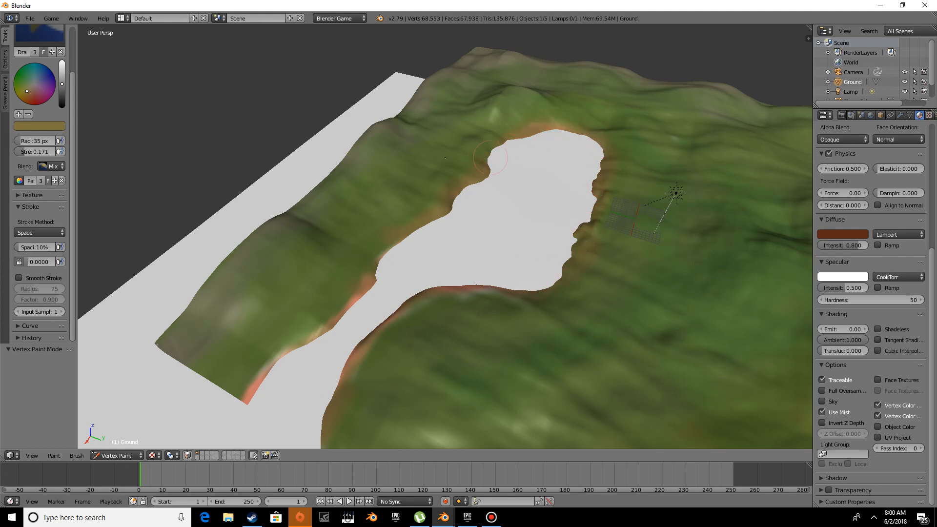
mouse_move(481, 283)
mouse_down()
mouse_move(350, 381)
mouse_move(402, 314)
mouse_move(445, 297)
mouse_up()
Step: Paint a brown patch on the small hill behind the head of the lake
middle_drag(600, 195, 582, 214)
mouse_move(412, 304)
middle_down()
mouse_move(386, 278)
mouse_move(347, 266)
middle_up()
mouse_move(347, 266)
mouse_down()
mouse_move(359, 274)
mouse_move(384, 263)
mouse_up()
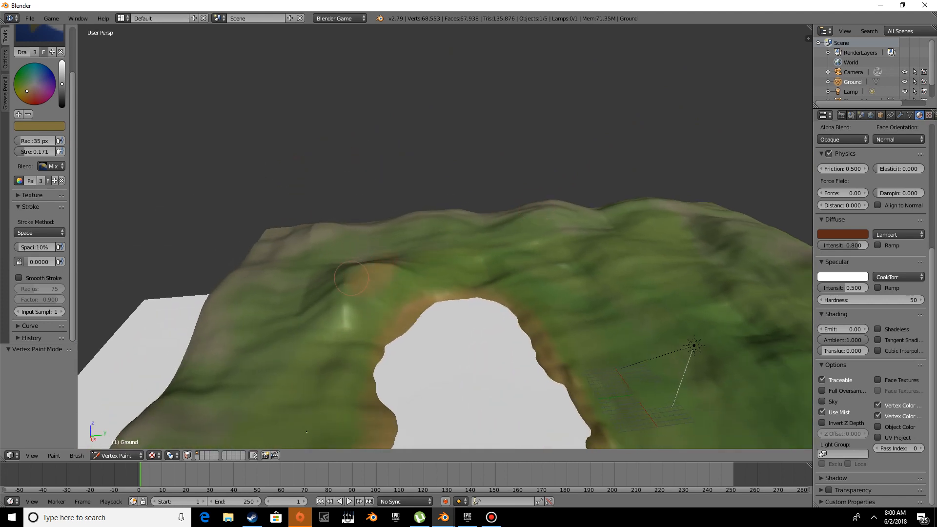
Step: Paint brown patches on the hillside beyond the lake and along the ridge at the terrain's far edge
middle_drag(351, 277, 532, 257)
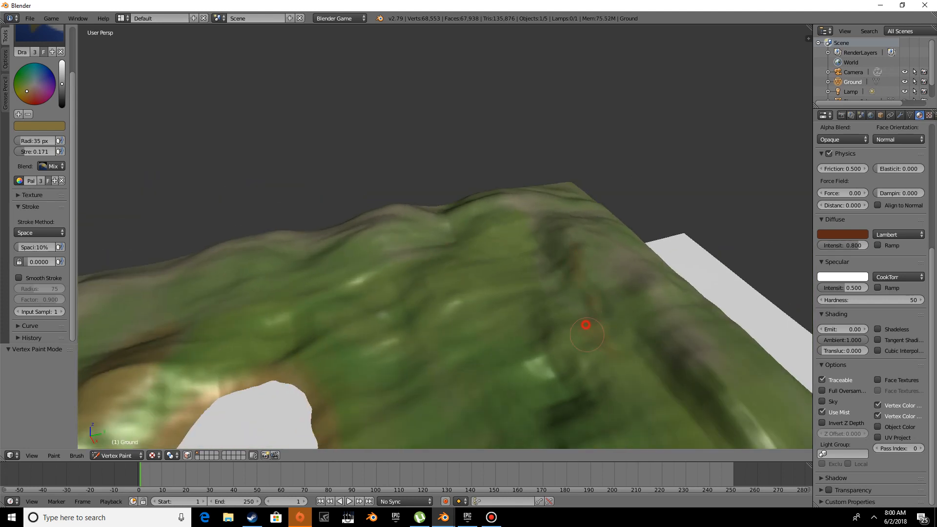
mouse_move(587, 335)
mouse_down()
mouse_move(539, 313)
mouse_move(557, 308)
mouse_up()
middle_drag(562, 317, 546, 308)
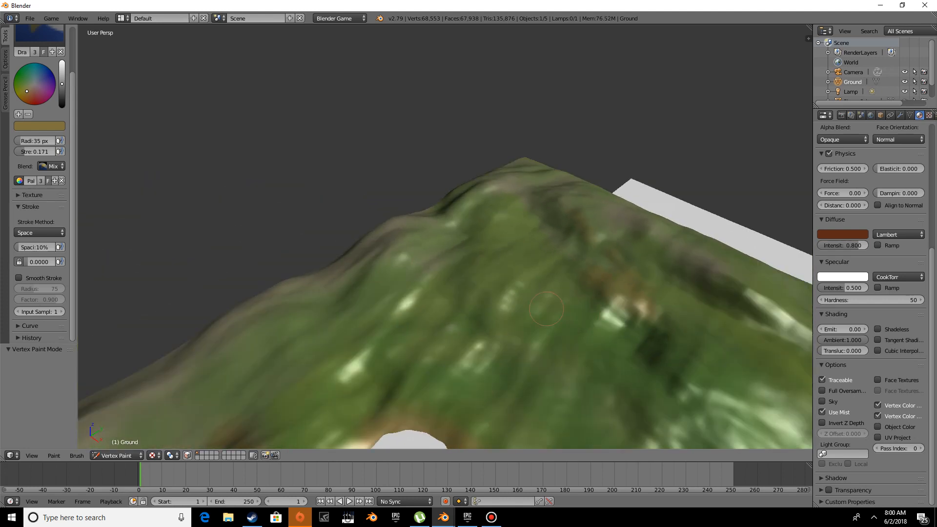
drag(438, 243, 400, 259)
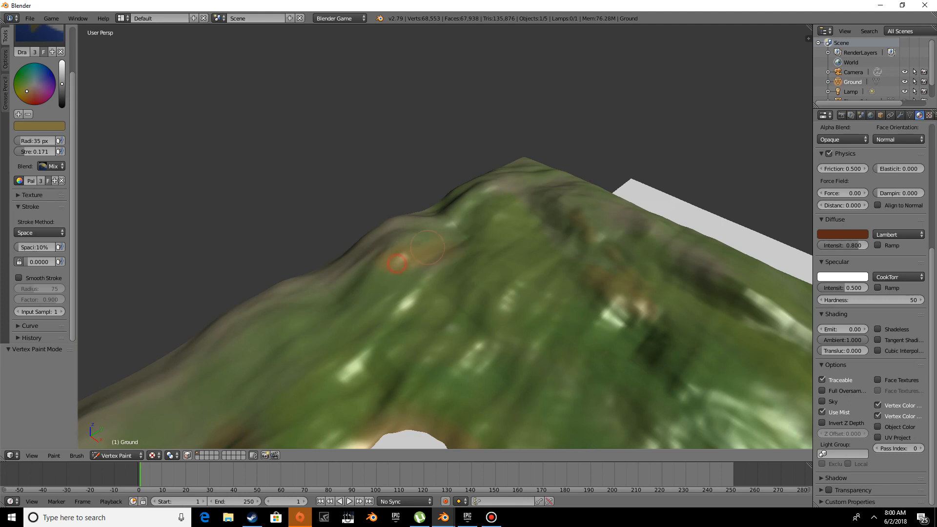
mouse_move(400, 259)
middle_down()
mouse_move(484, 269)
mouse_move(417, 273)
middle_up()
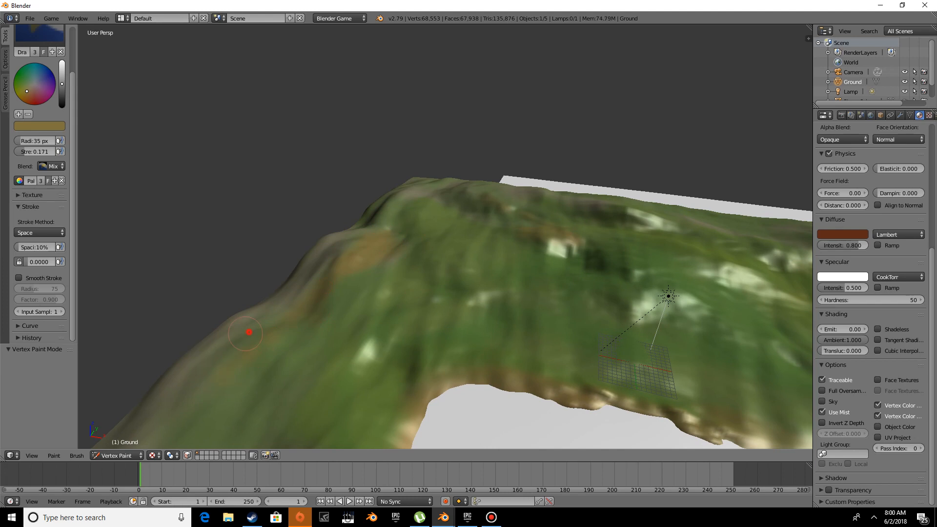
middle_drag(374, 229, 381, 230)
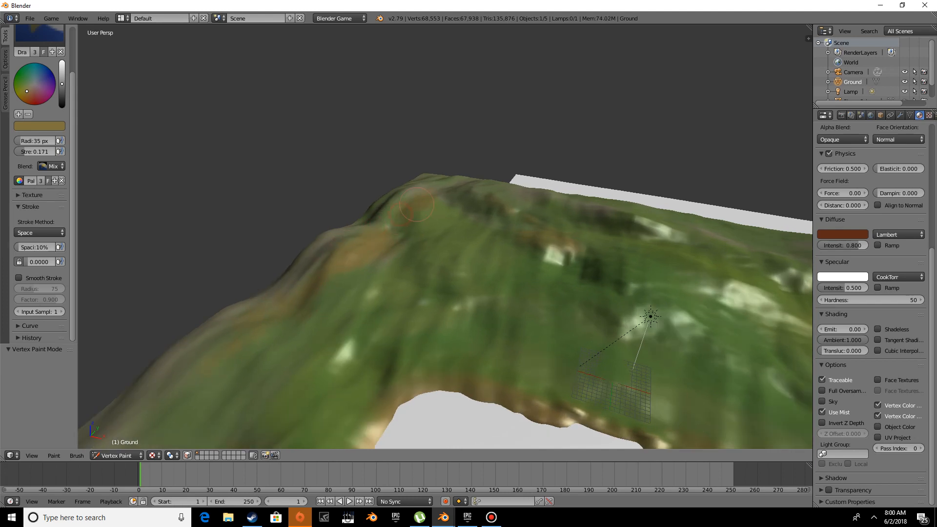
mouse_move(468, 203)
middle_down()
mouse_move(305, 269)
mouse_move(401, 246)
middle_up()
mouse_move(378, 198)
mouse_down()
mouse_move(324, 212)
mouse_move(335, 198)
mouse_up()
mouse_move(314, 216)
middle_down()
mouse_move(337, 226)
mouse_move(360, 171)
middle_up()
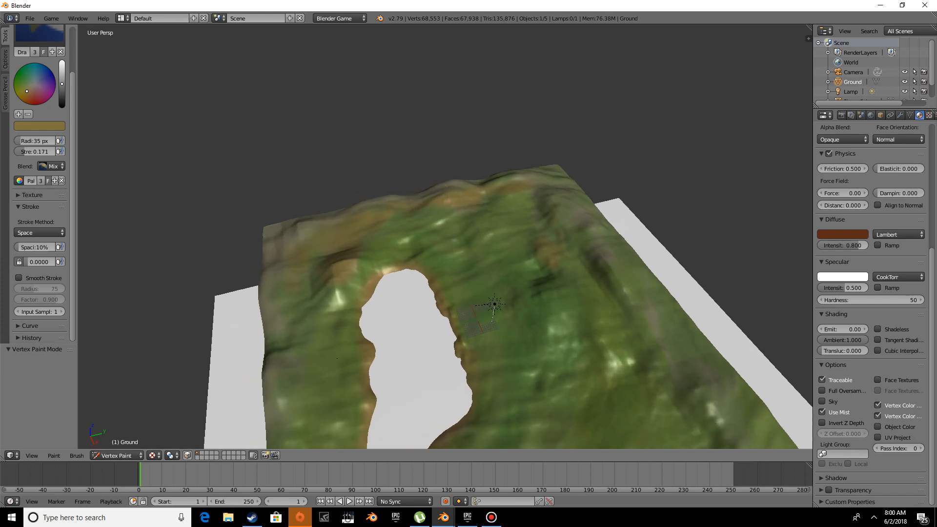
Step: Change the brush colour to green, blend it over the brown hill and ridge patches, and check the terrain through the camera
click(19, 89)
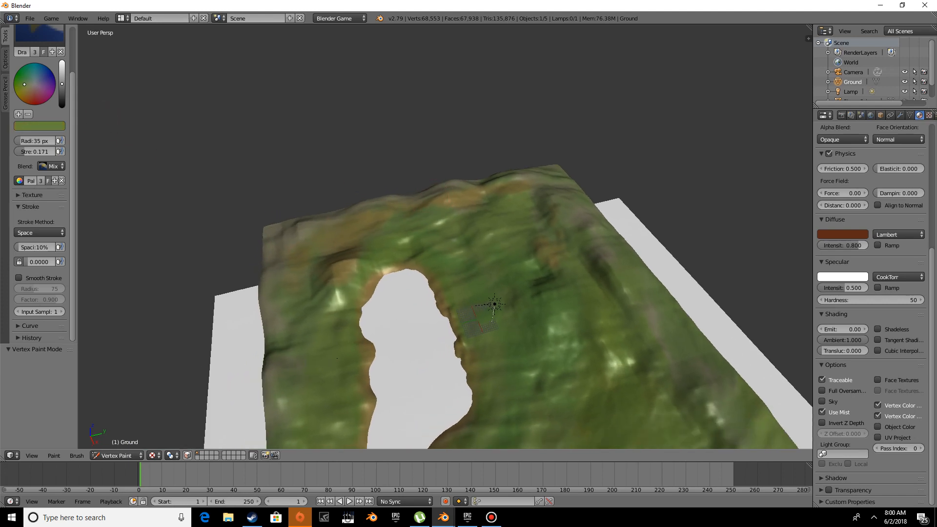
mouse_move(310, 250)
mouse_down()
mouse_move(383, 213)
mouse_move(512, 186)
mouse_move(539, 234)
mouse_up()
middle_drag(396, 253, 550, 186)
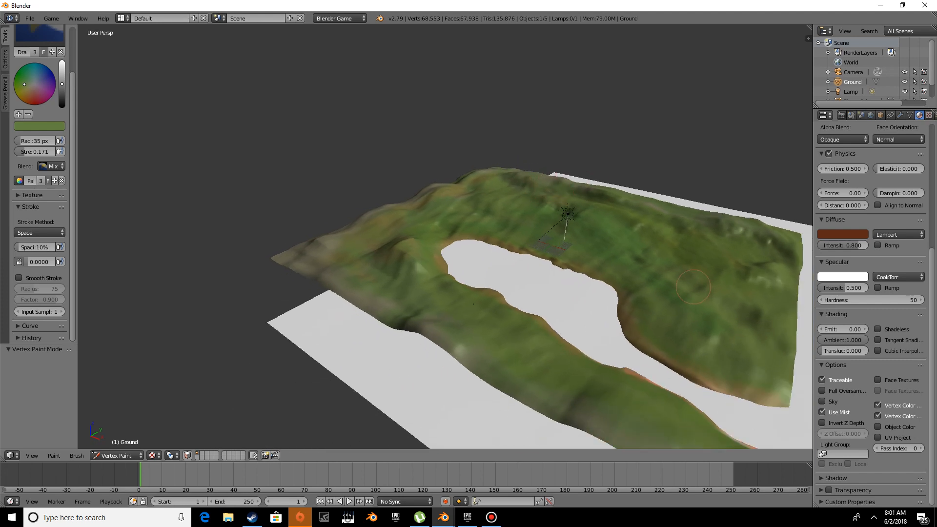
key(KP_0)
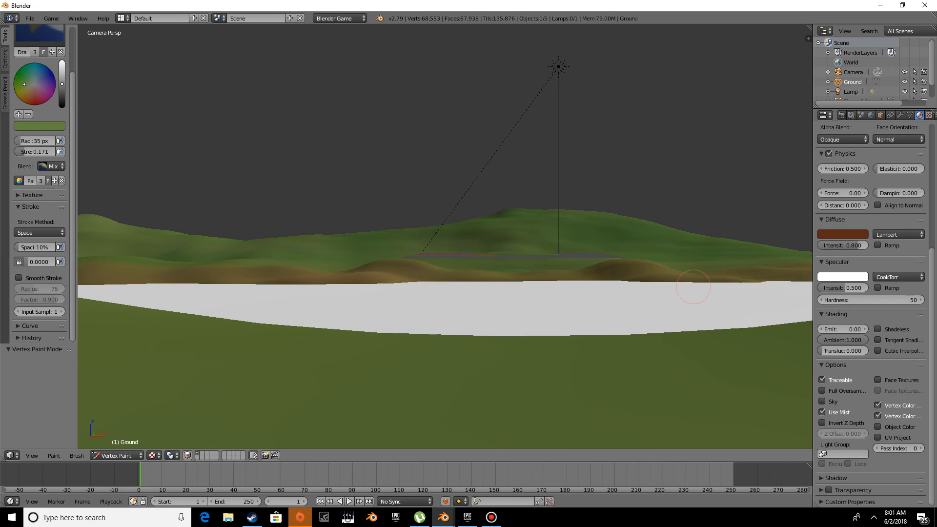
middle_drag(691, 259, 637, 313)
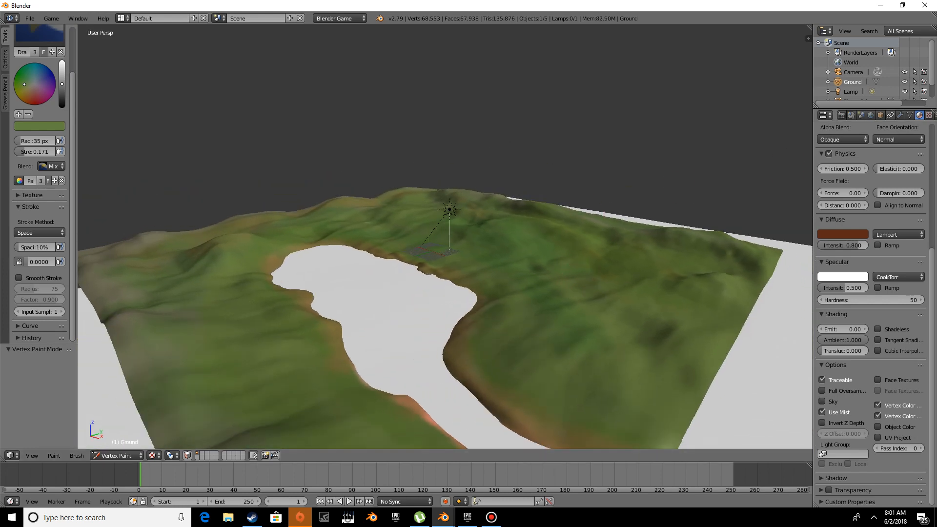
Step: Set the world's horizon colour to sky blue with RGB 0.110, 0.438, 0.662
click(860, 115)
click(870, 115)
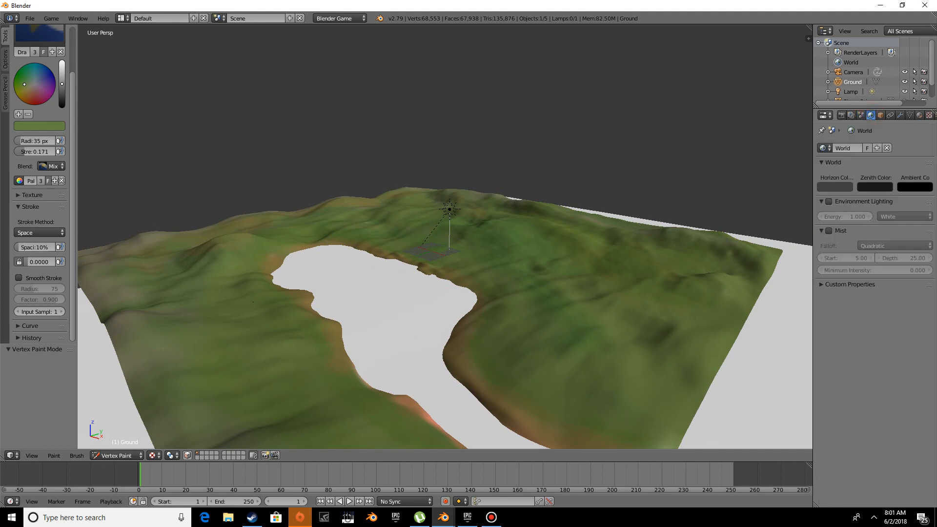
click(840, 186)
drag(802, 92, 811, 85)
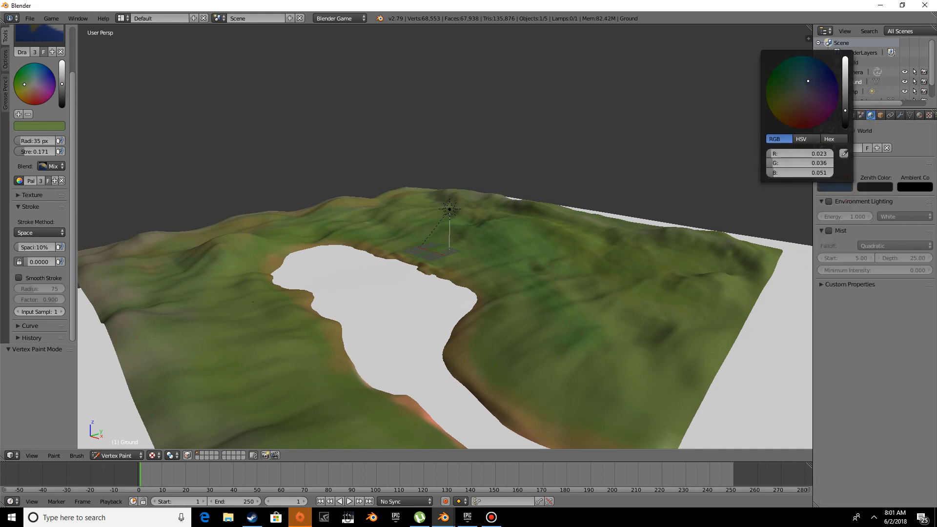
drag(844, 111, 808, 74)
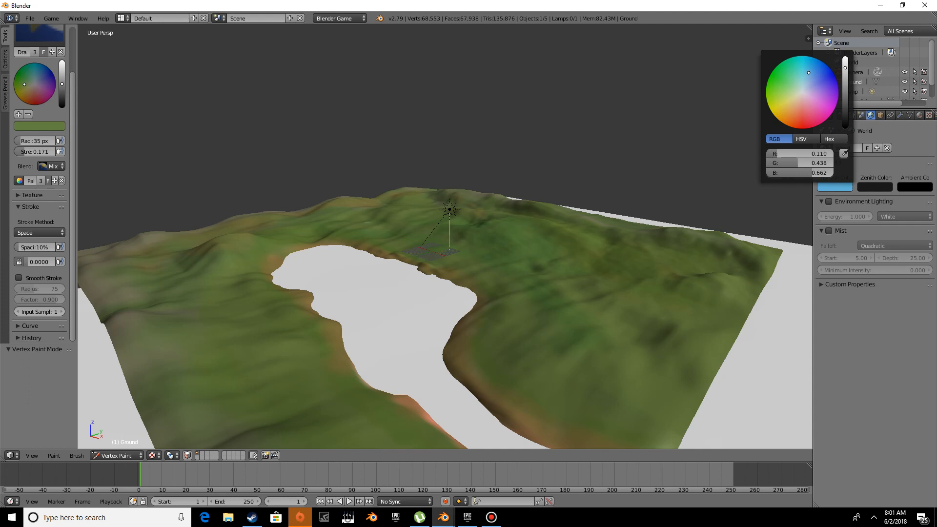
Step: Lighten the world's zenith colour to dark grey, RGB 0.029 each, and its ambient colour to a similar dark grey
click(873, 187)
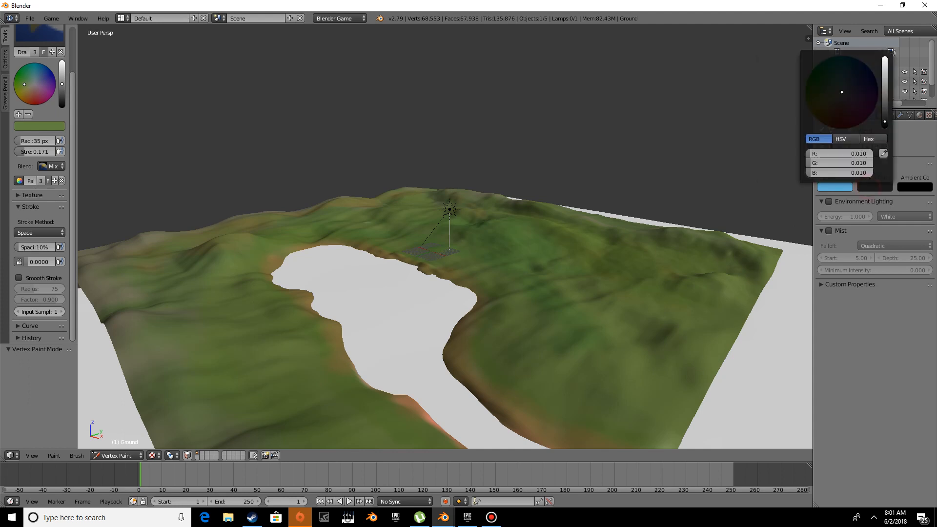
drag(884, 121, 885, 118)
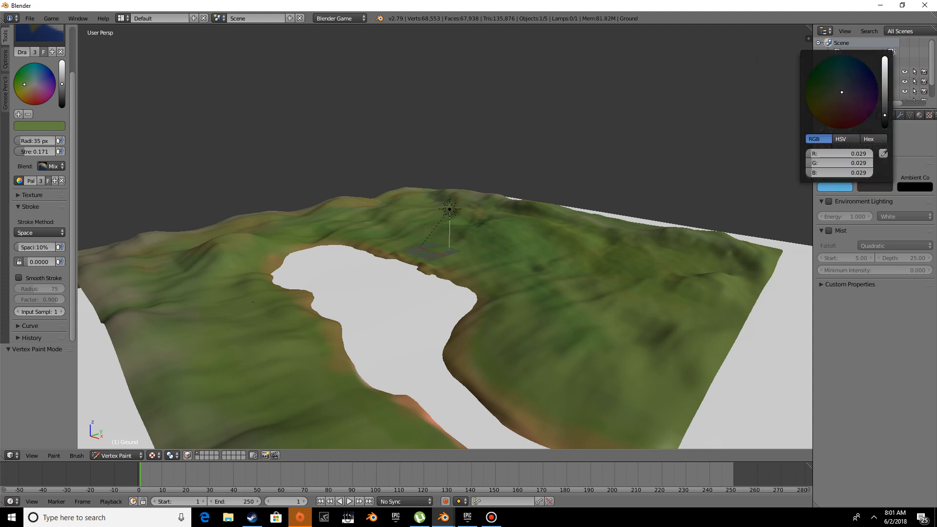
click(914, 186)
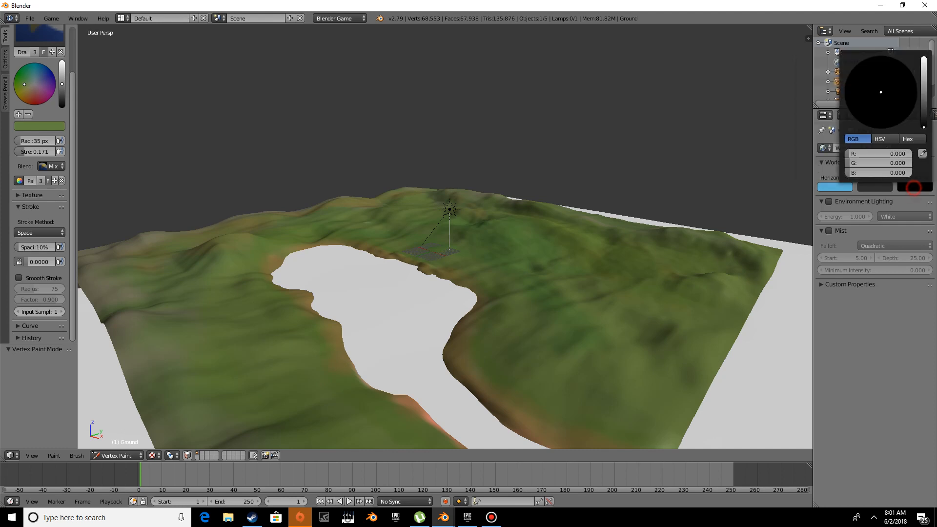
drag(924, 126, 924, 118)
Step: Enable environment lighting with energy 0.100, and enable mist with start 75.00 and depth 110.00
click(829, 202)
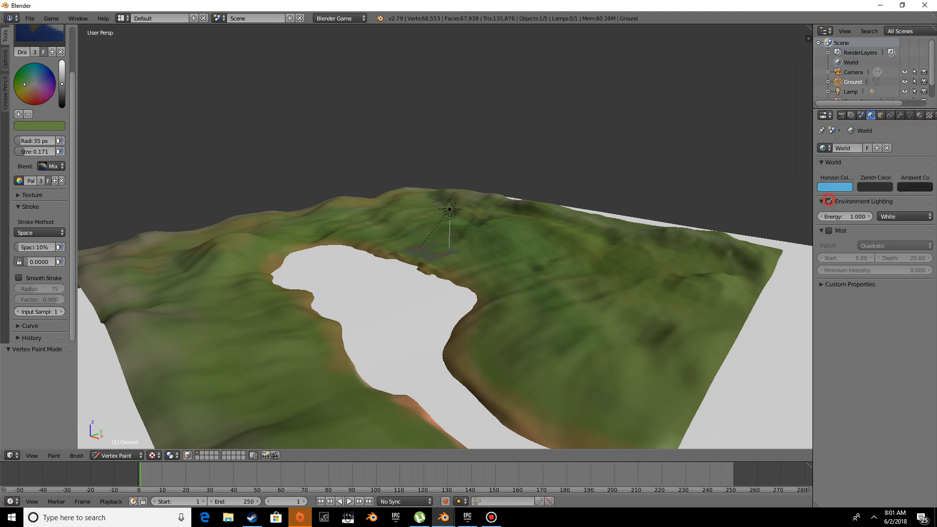
drag(846, 217, 836, 216)
click(829, 231)
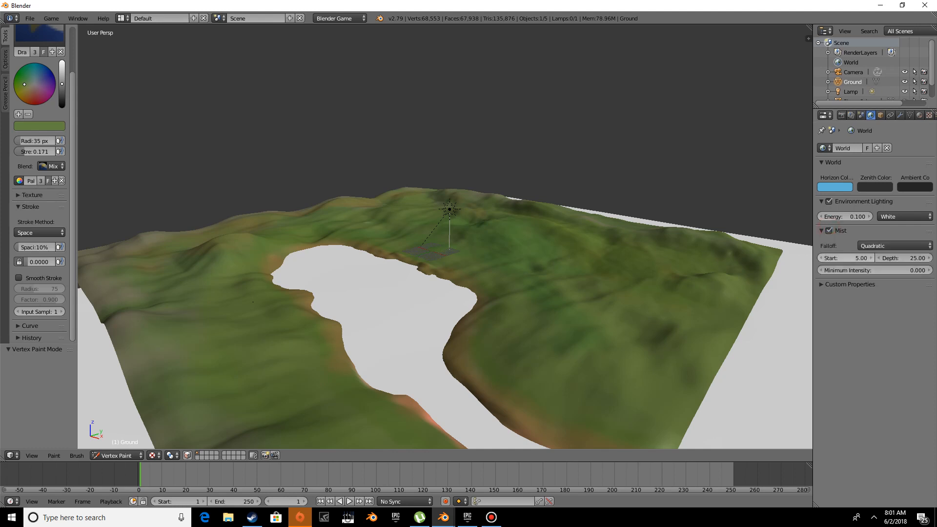
click(844, 258)
key(Return)
click(845, 258)
key(BackSpace)
key(Return)
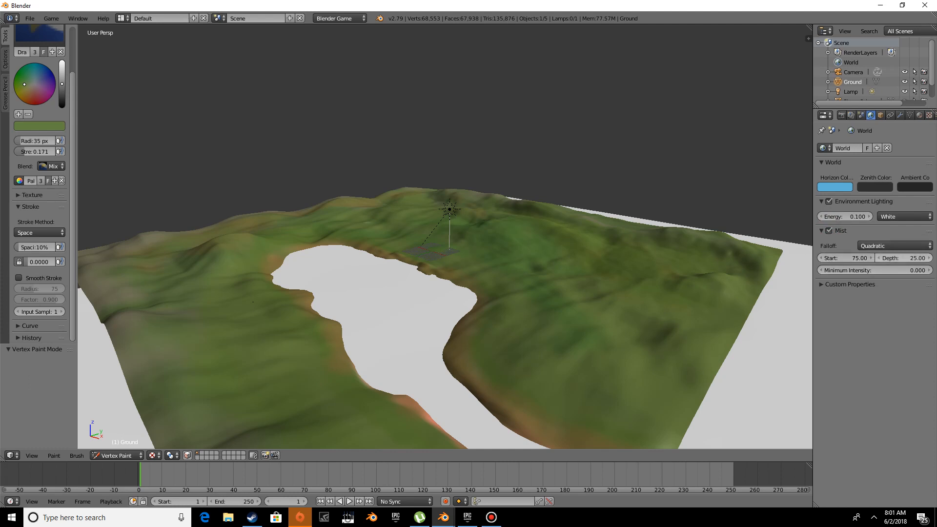
click(903, 258)
key(BackSpace)
key(Return)
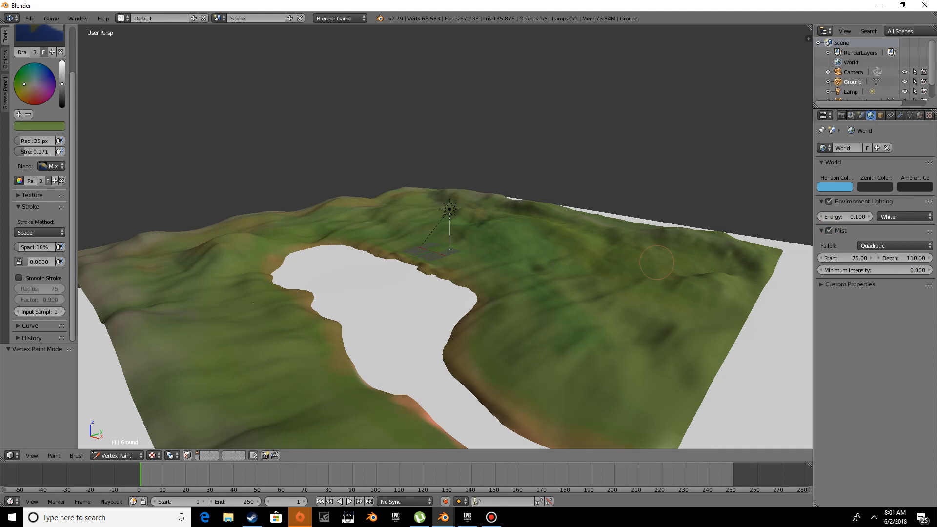
Step: Switch to the camera view and Object Mode, then run the game briefly to check the sky and mist
key(KP_0)
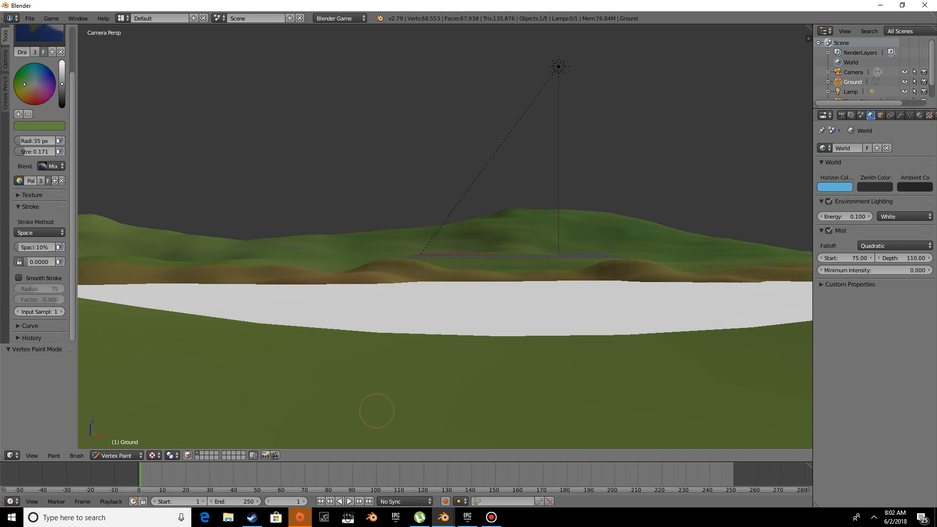
click(122, 455)
click(130, 442)
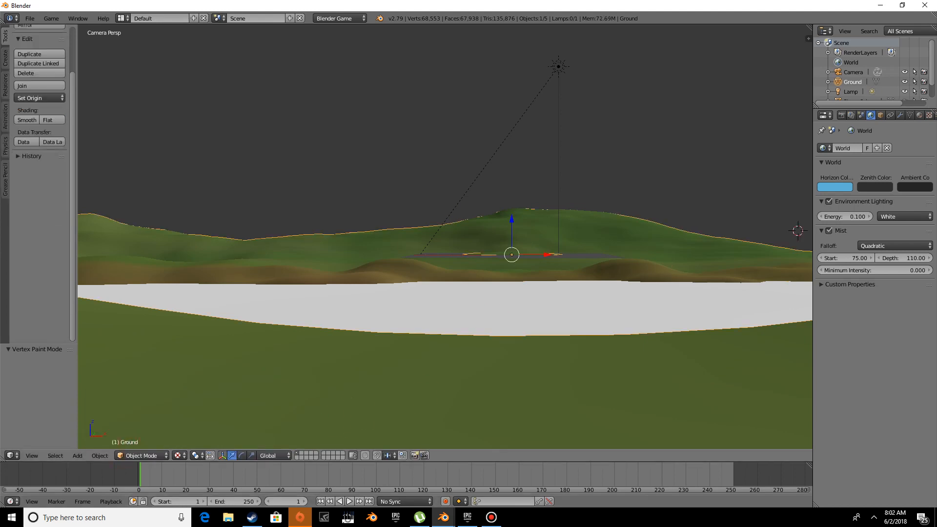
key(p)
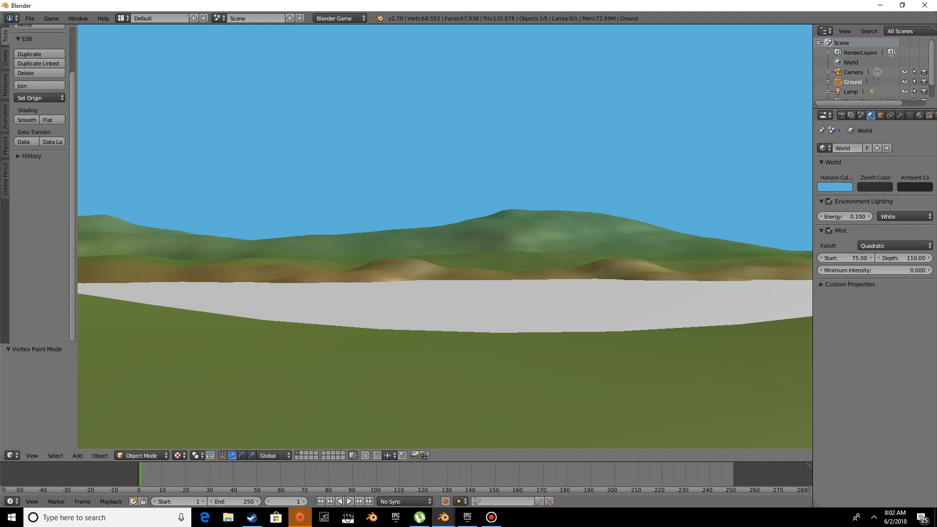
key(Escape)
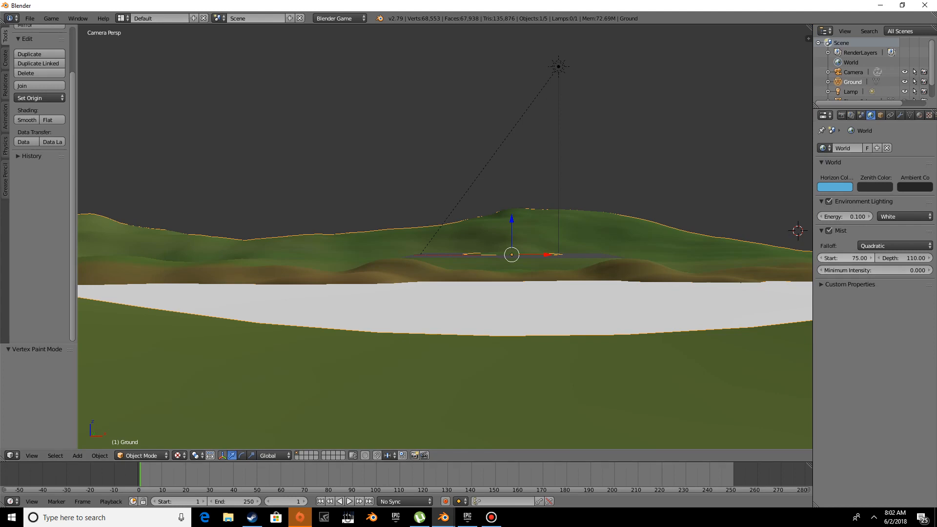
Step: Set the mist start to 41.00 and run the game again to check the haze on the far hills
drag(849, 258, 844, 259)
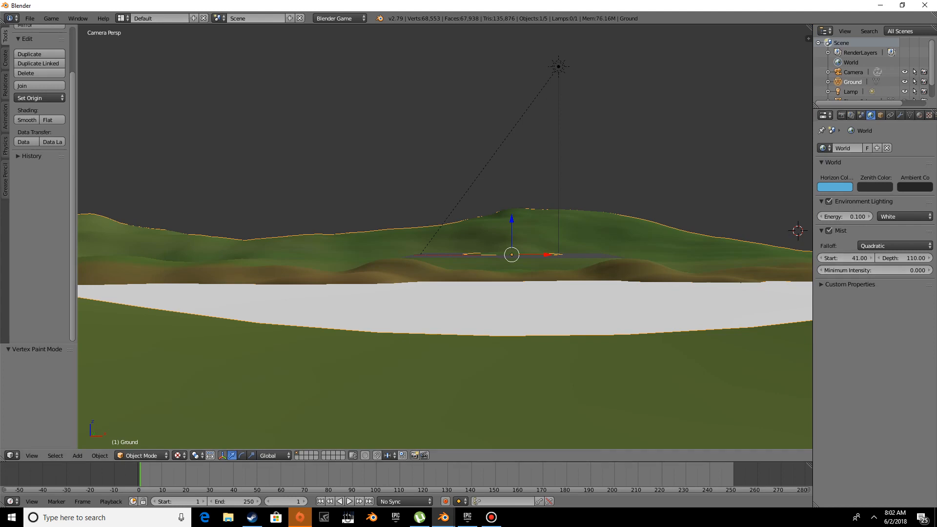
key(p)
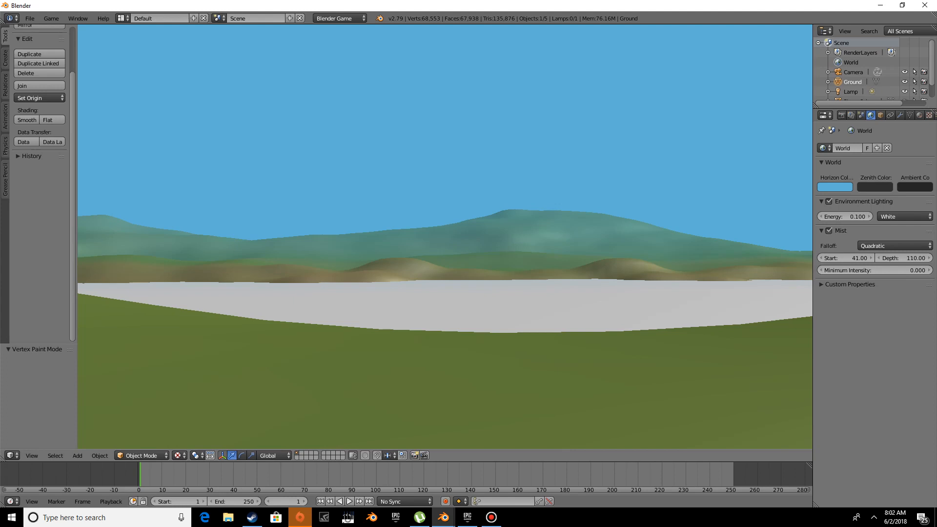
key(Escape)
middle_drag(547, 273, 553, 220)
scroll(440, 312, down, 6)
scroll(542, 295, up, 4)
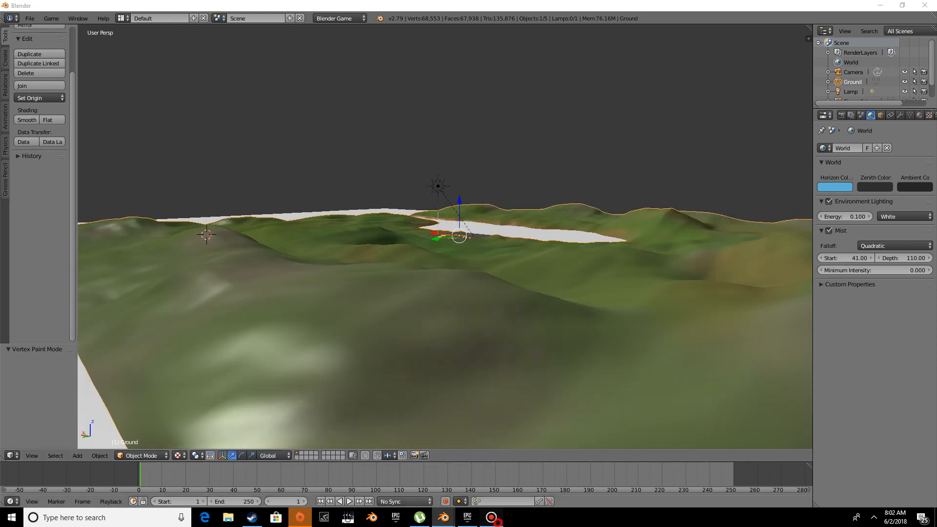
click(491, 517)
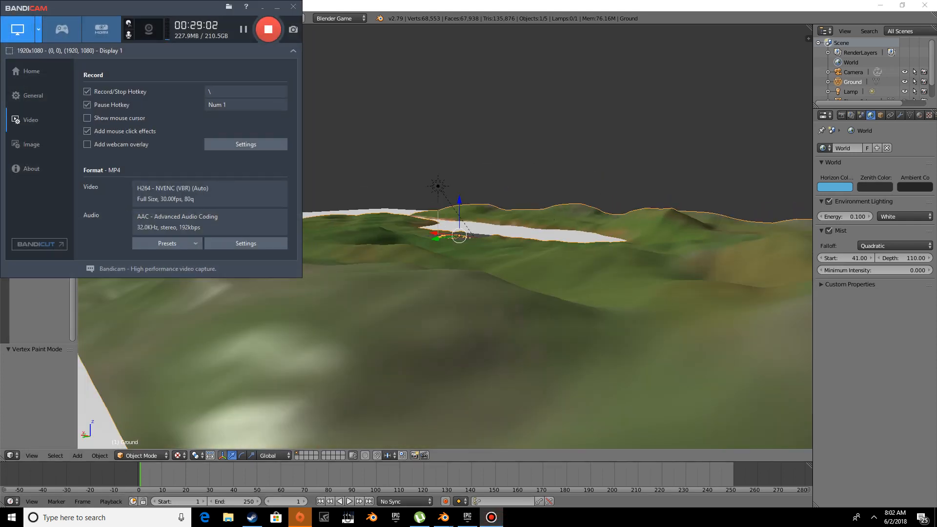
middle_drag(507, 303, 530, 293)
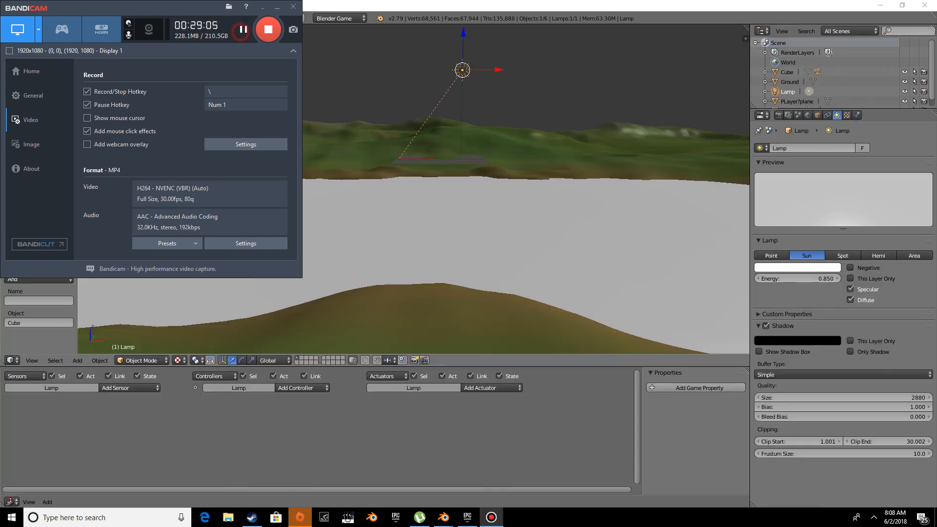
click(276, 7)
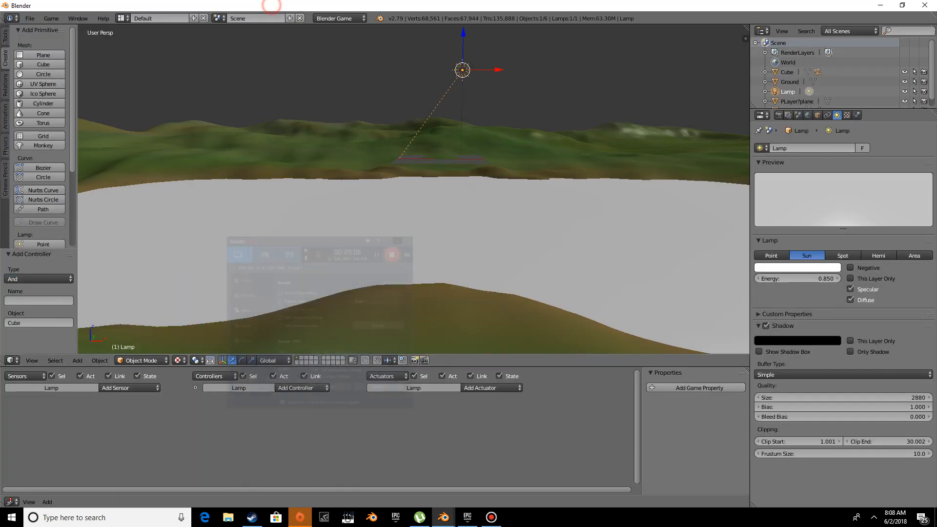
Step: Run the game from the camera view and walk along the lake shore and across the hills to examine the terrain, lighting and distance mist
key(KP_0)
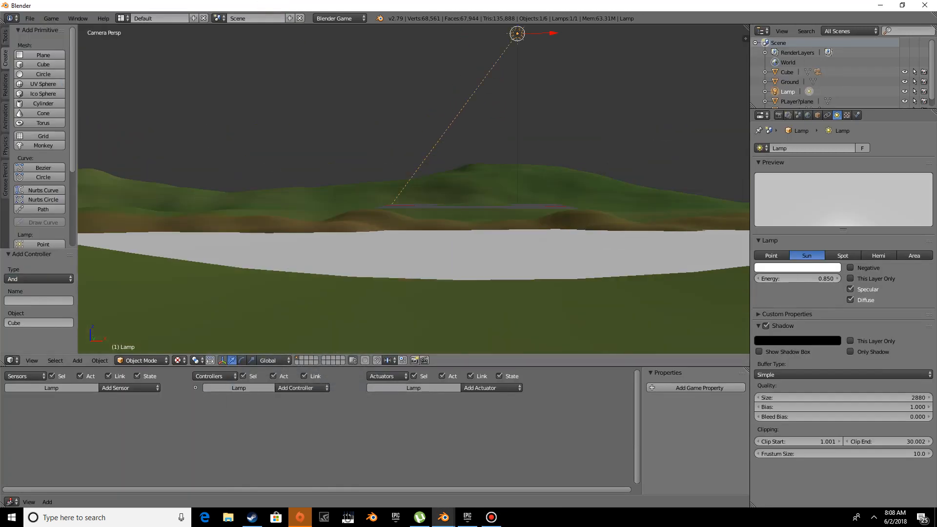
key(p)
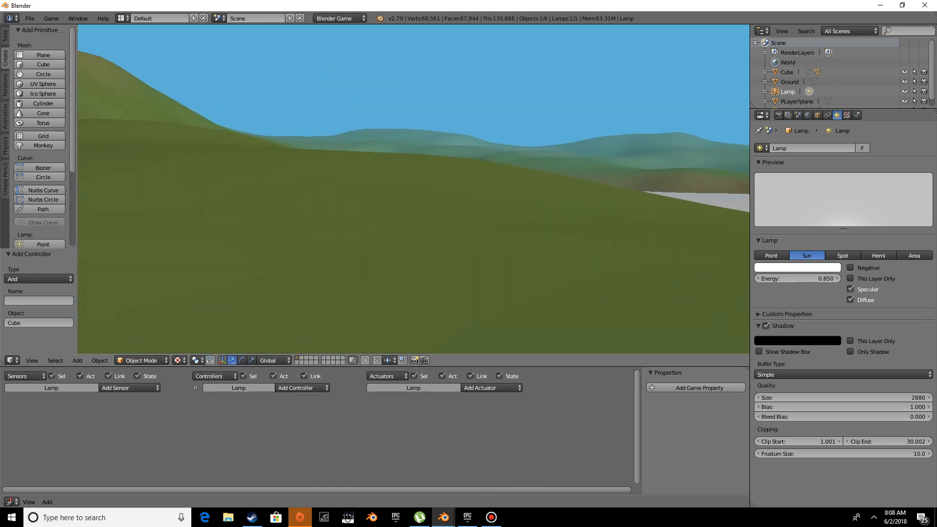
key(w)
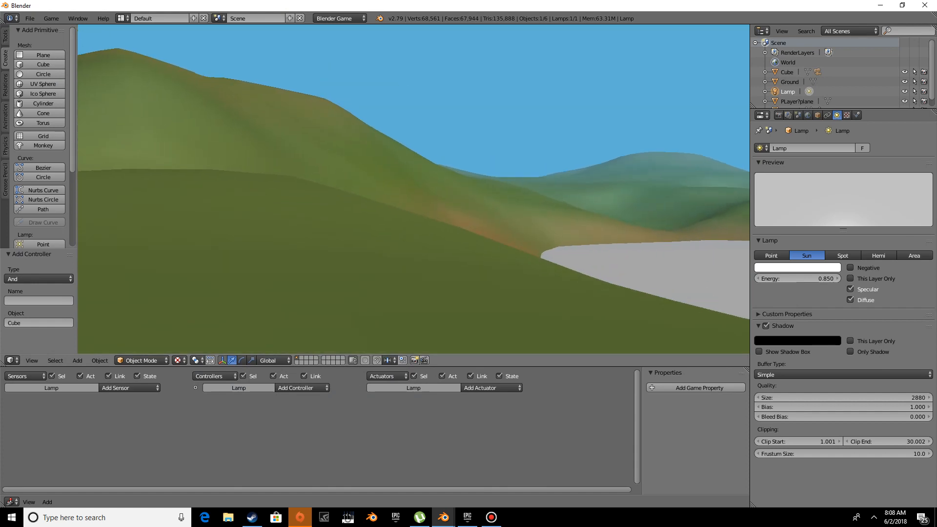
key(w)
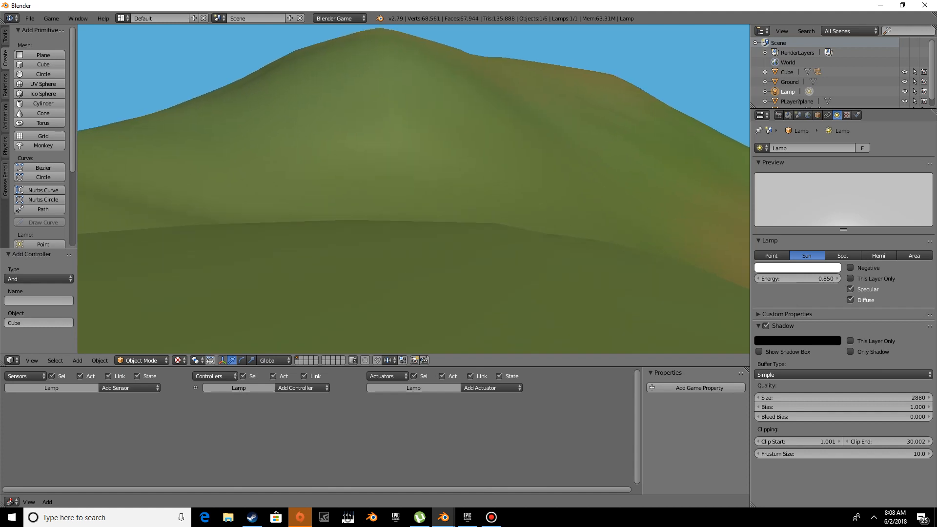
key(w)
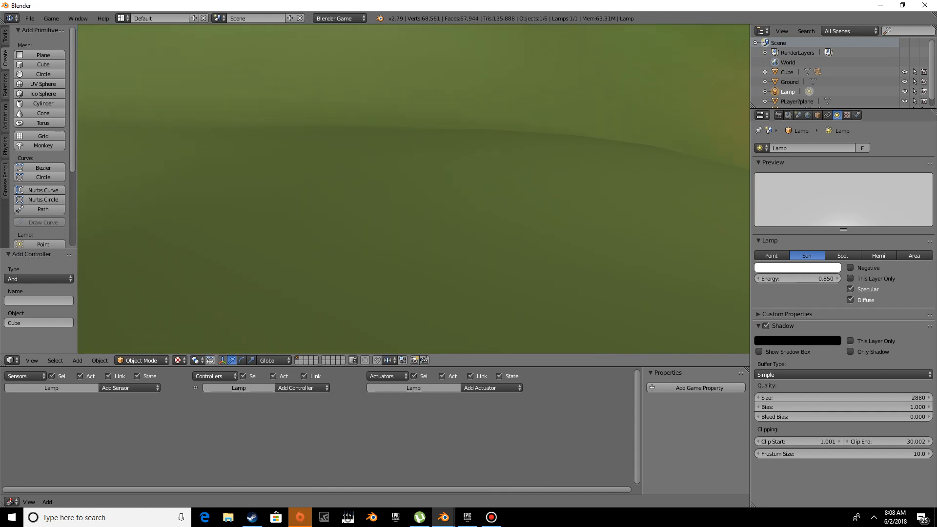
key(w)
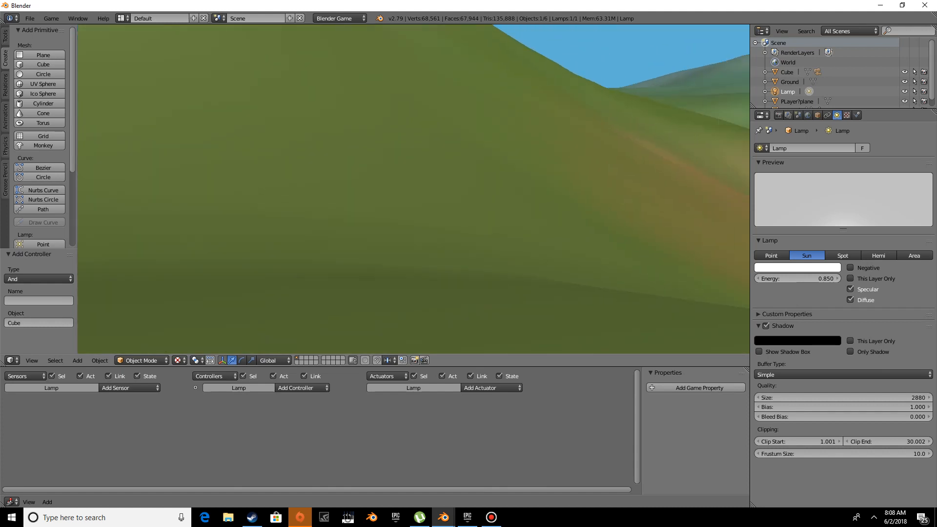
key(w)
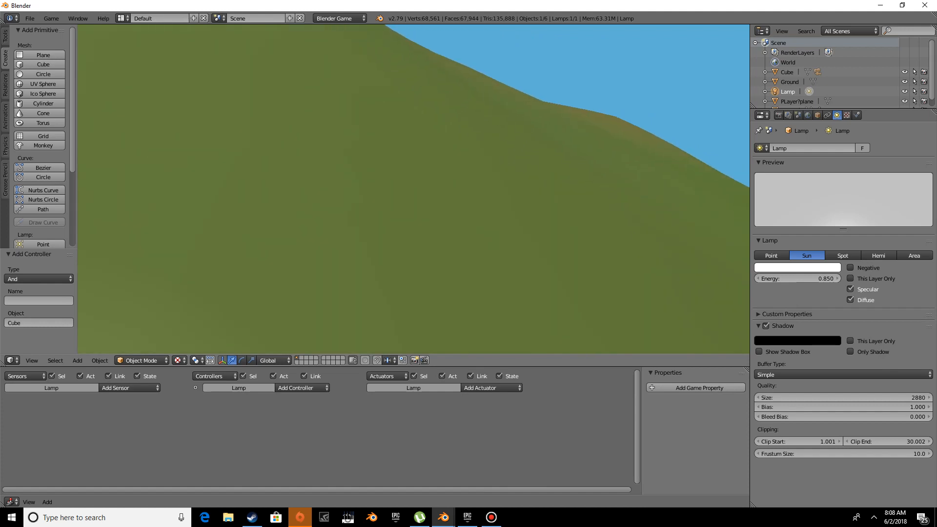
key(w)
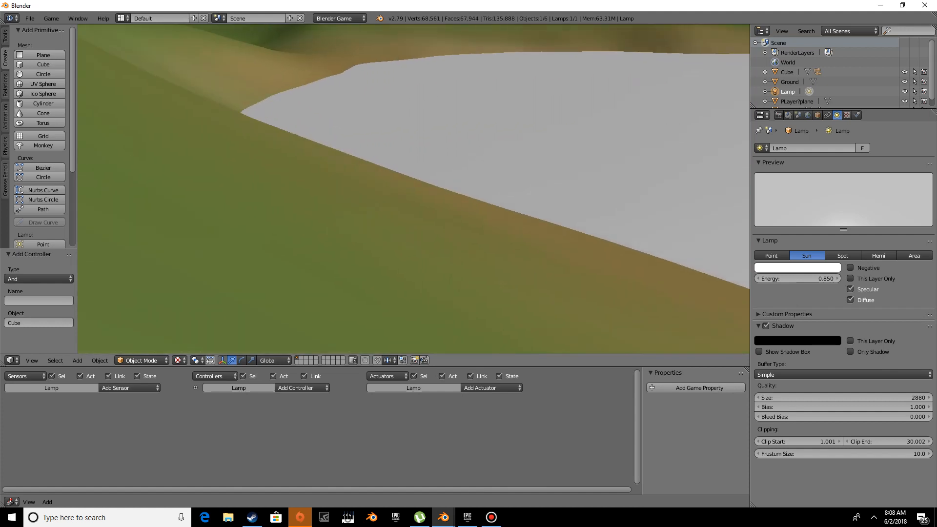
key(w)
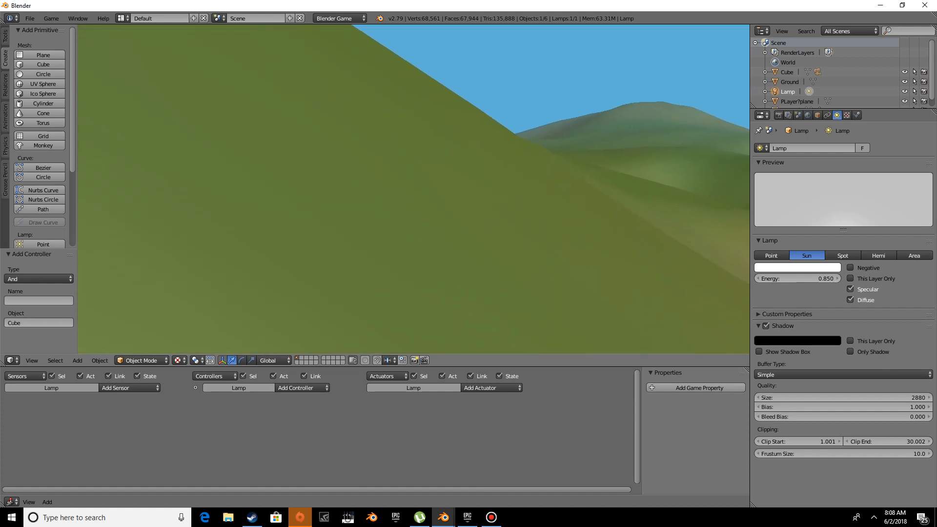
key(w)
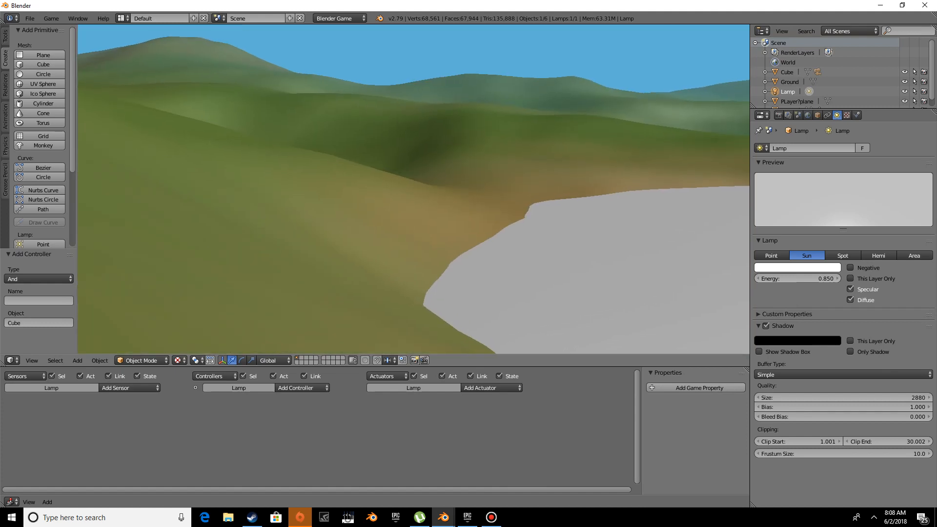
key(w)
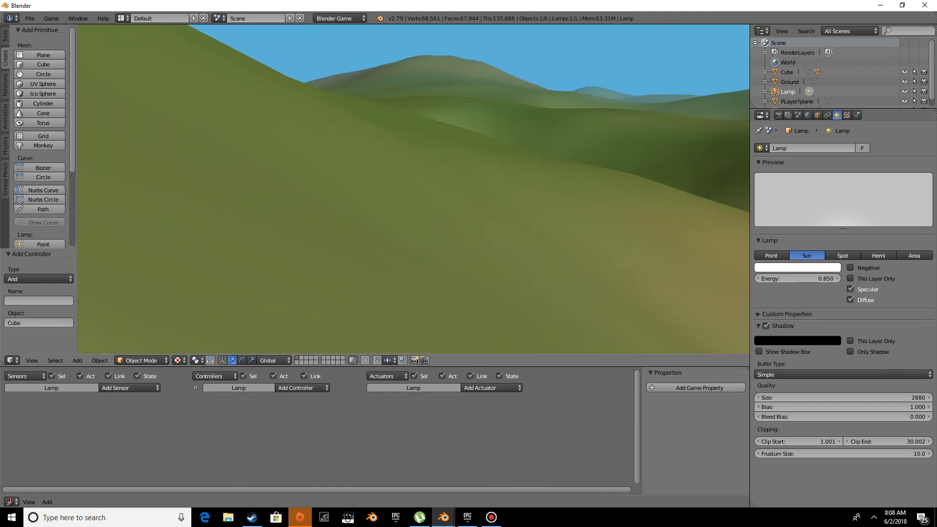
key(w)
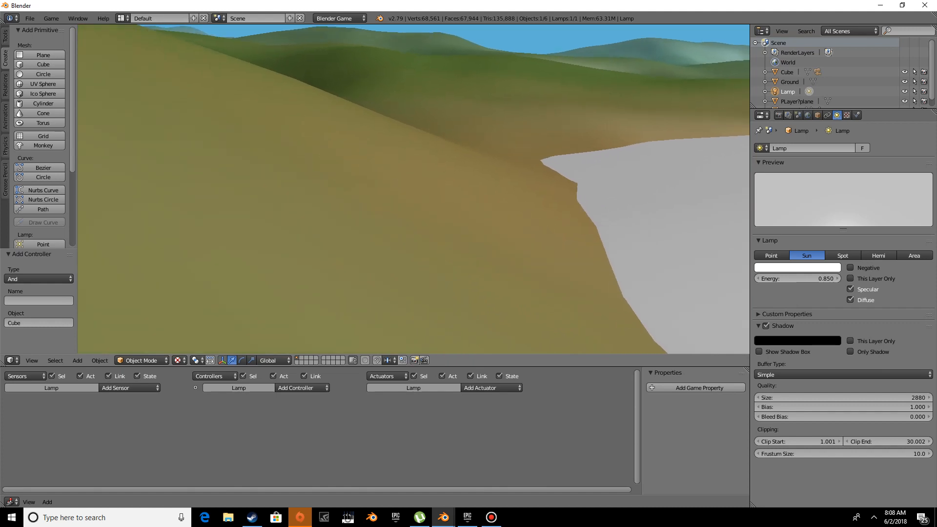
key(w)
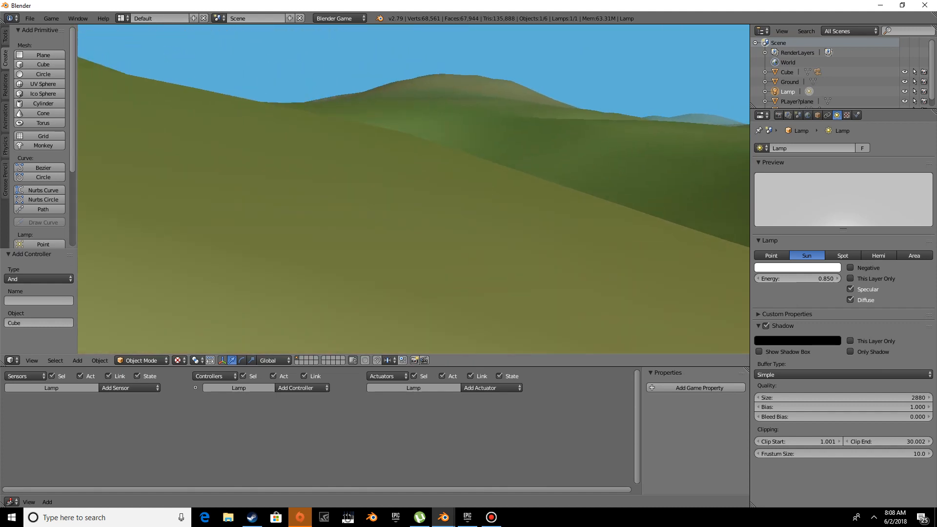
key(w)
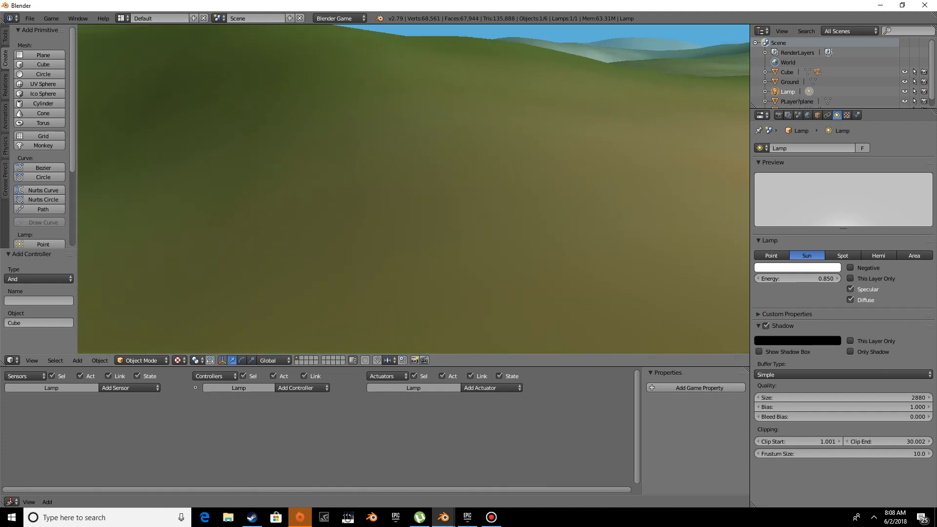
key(w)
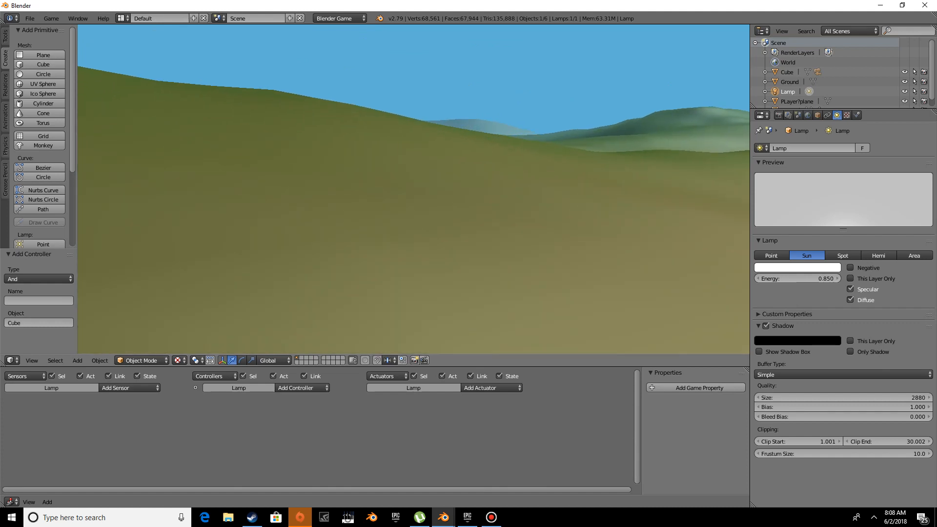
key(w)
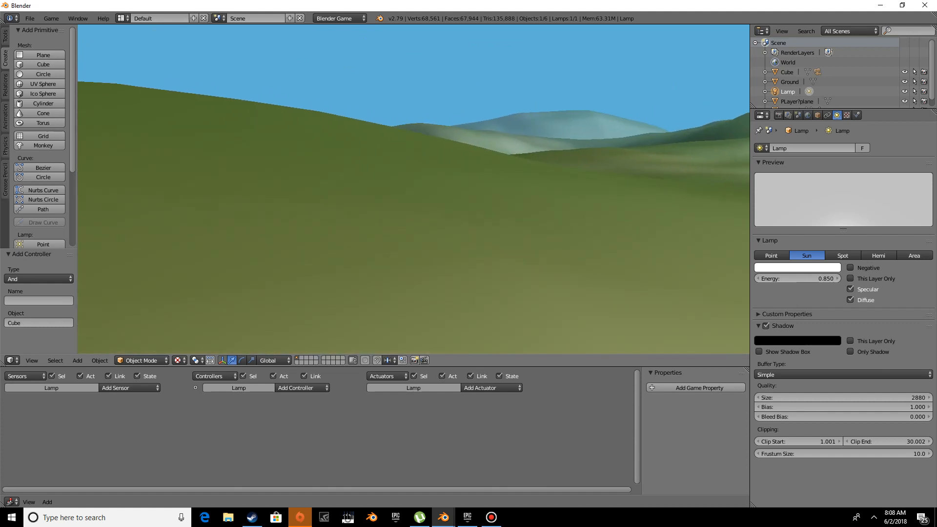
key(w)
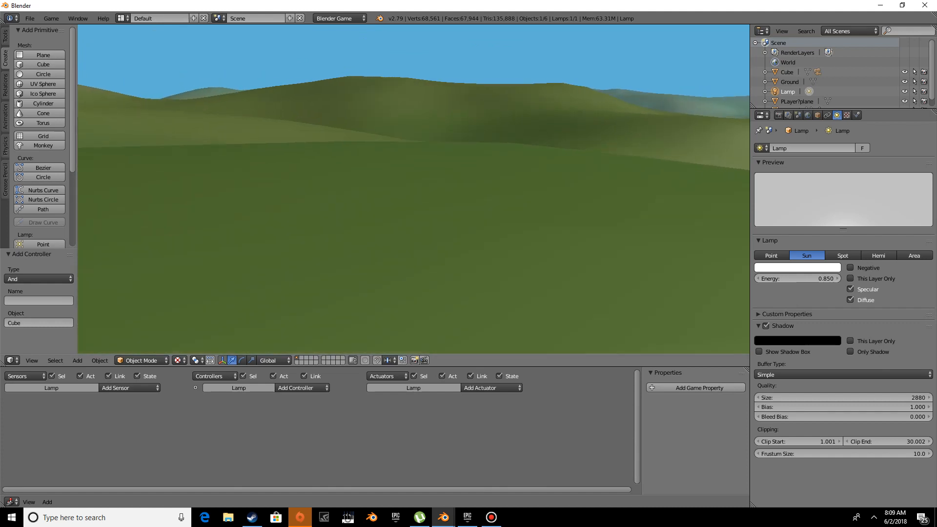
key(w)
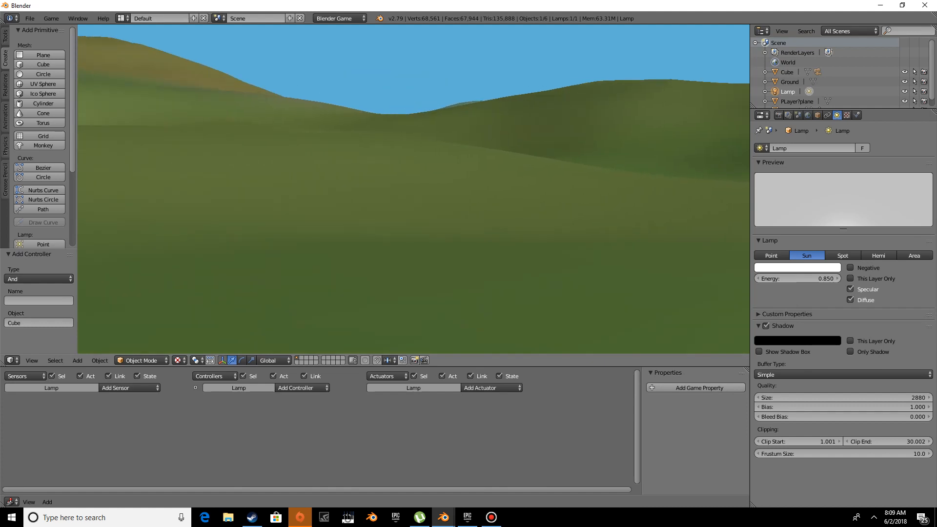
key(w)
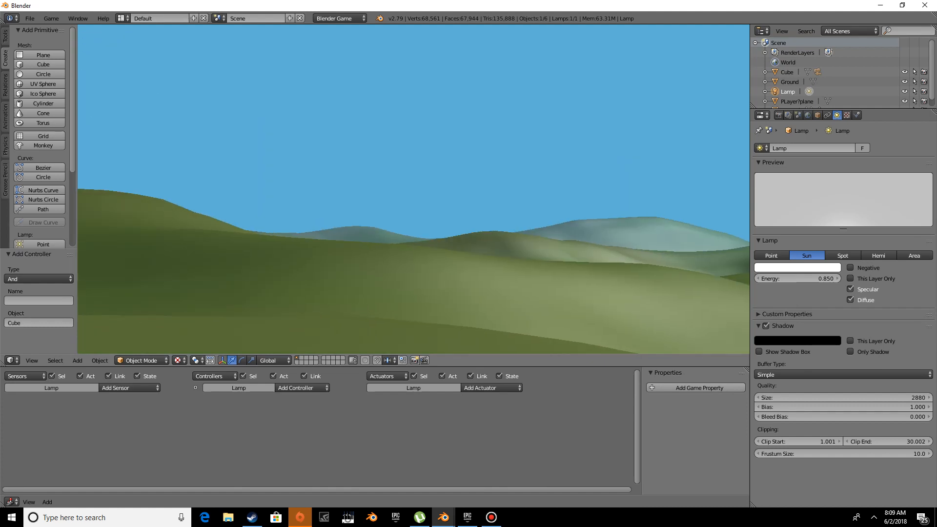
key(w)
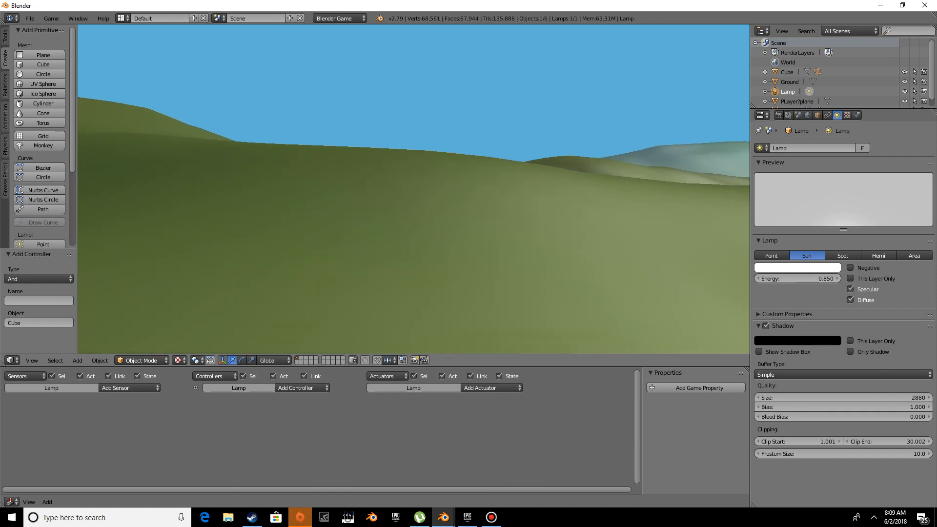
key(w)
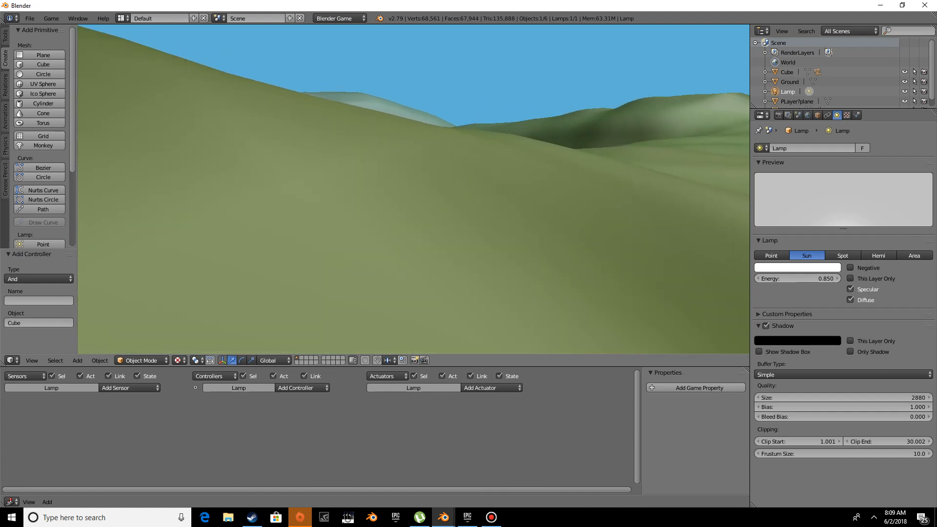
key(w)
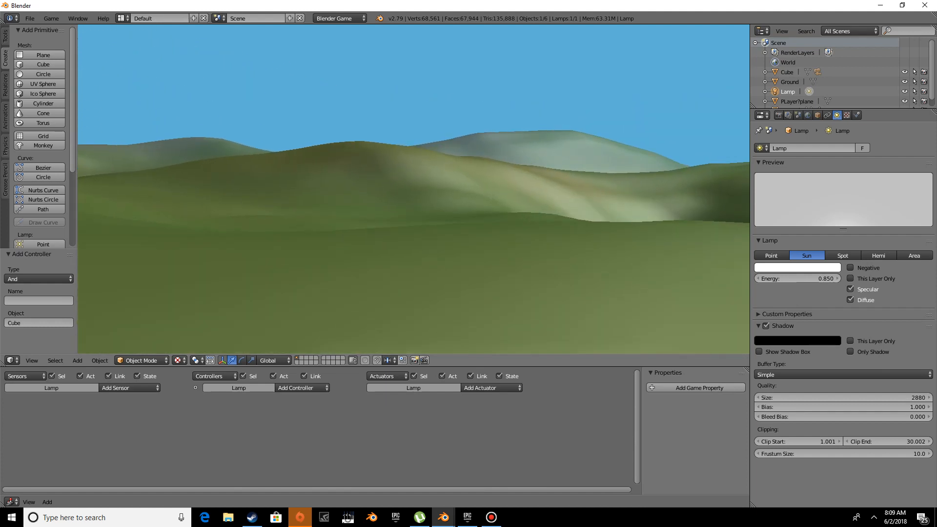
key(w)
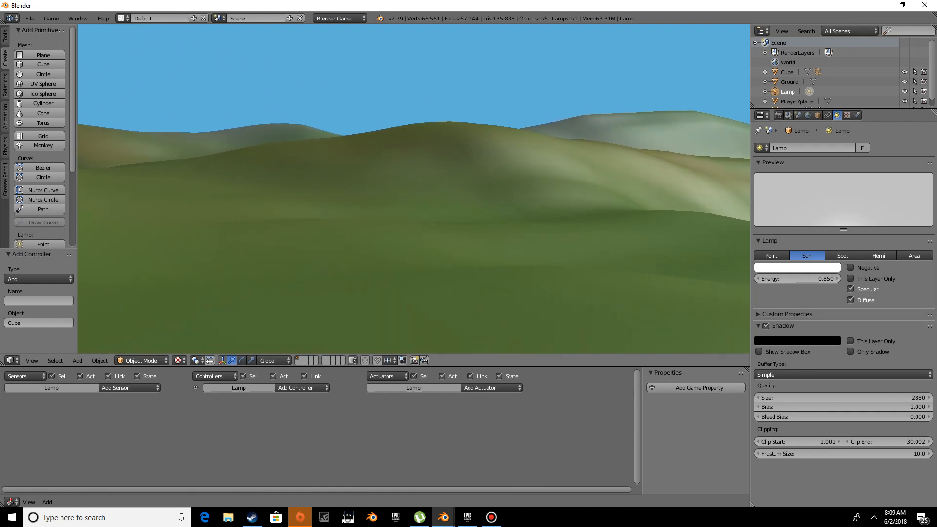
key(w)
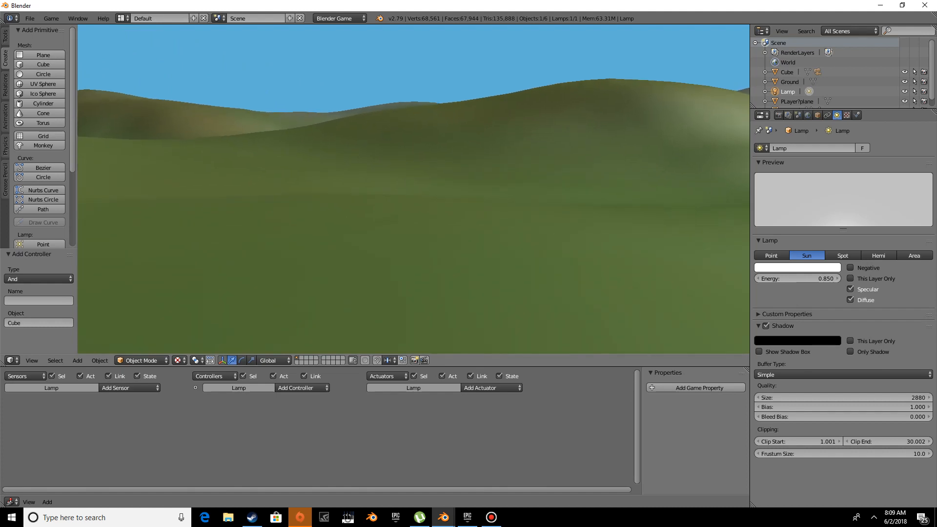
key(w)
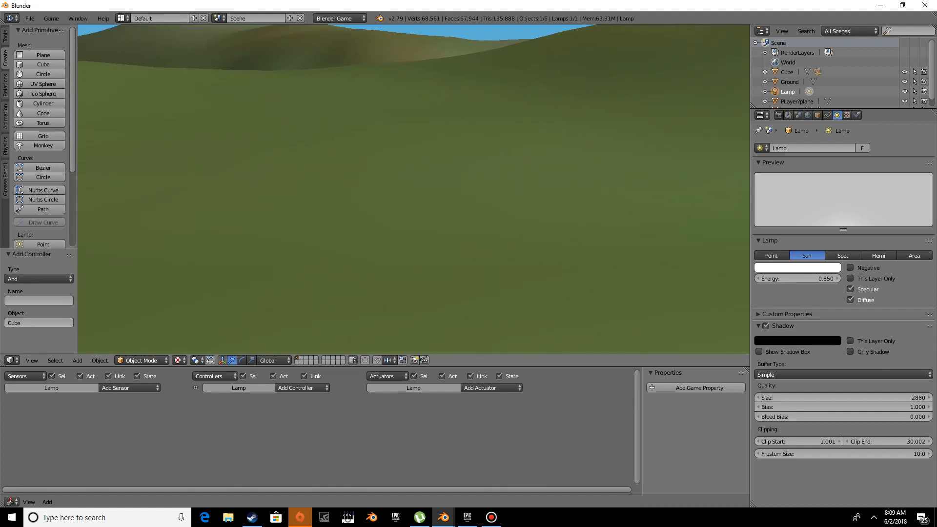
key(w)
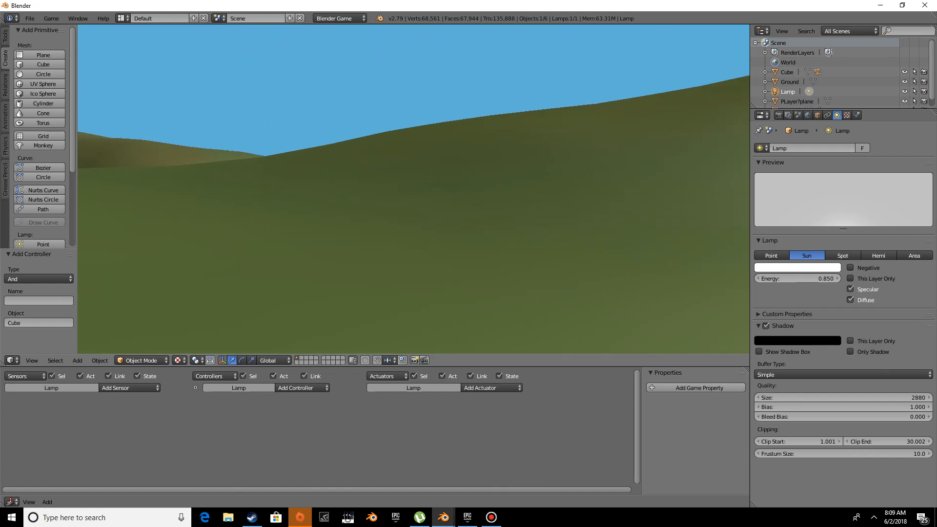
key(w)
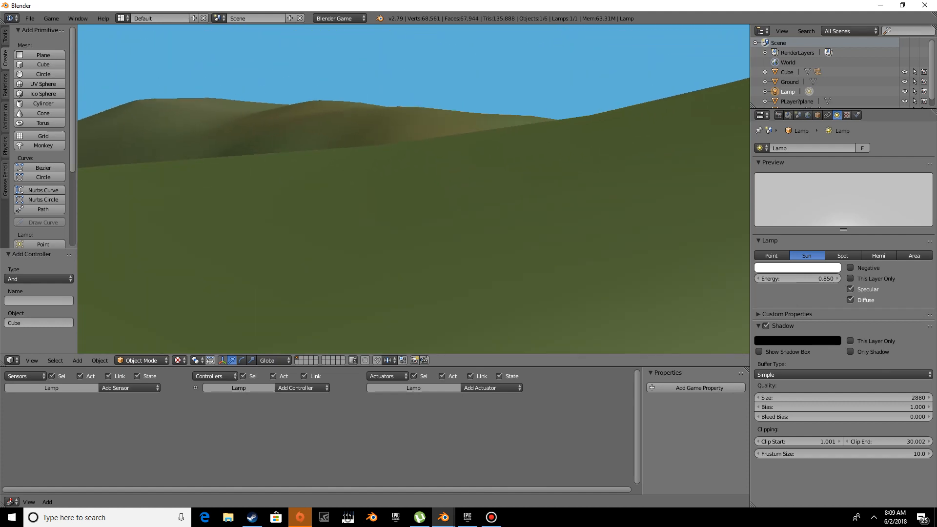
key(w)
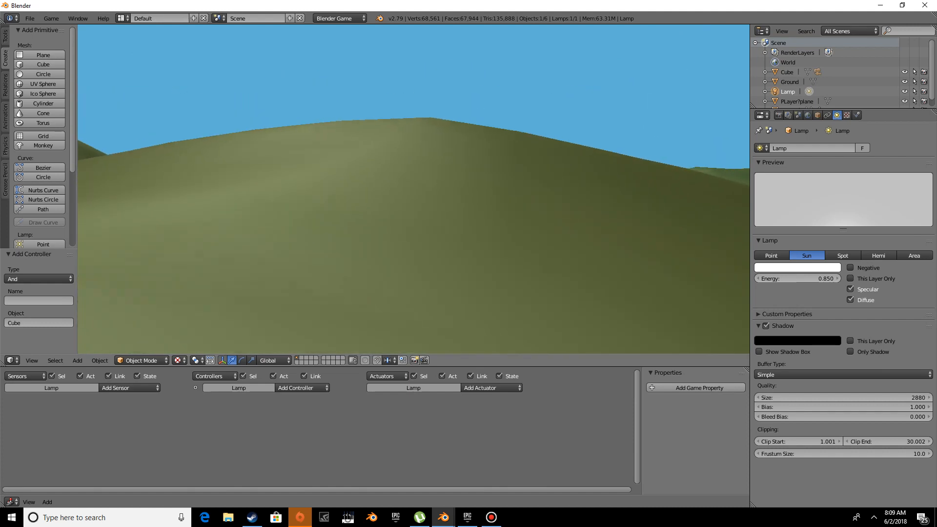
key(w)
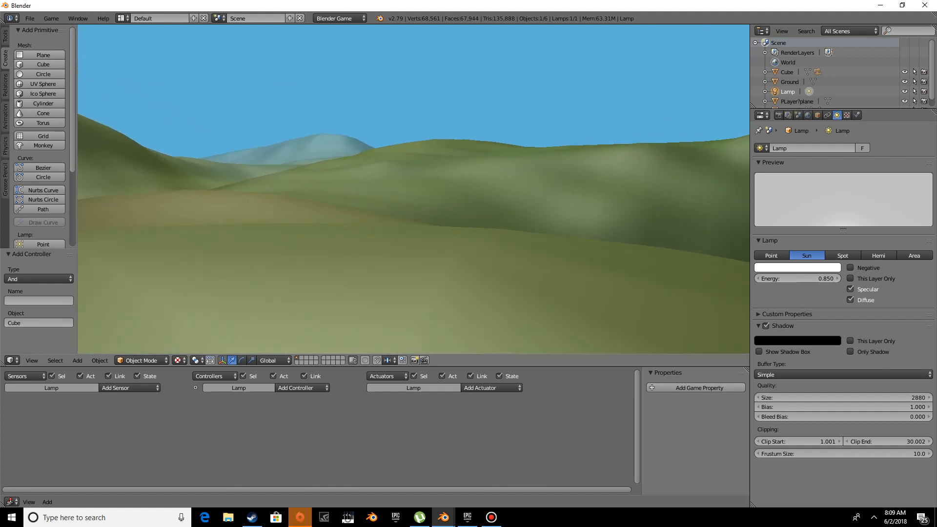
key(w)
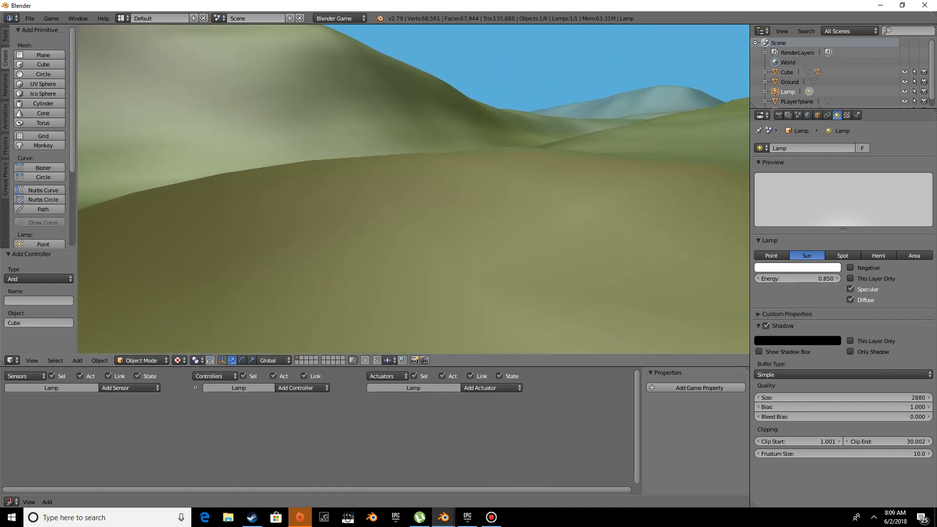
key(w)
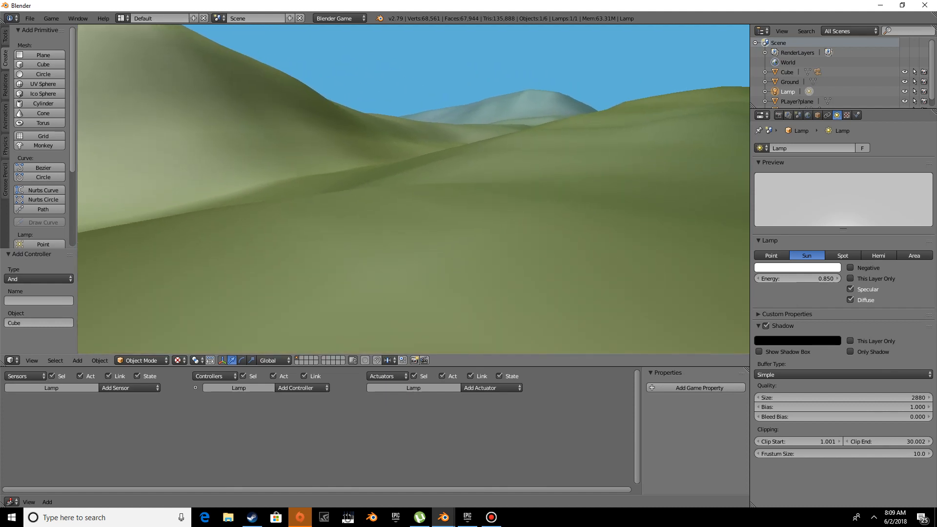
key(w)
key(w)
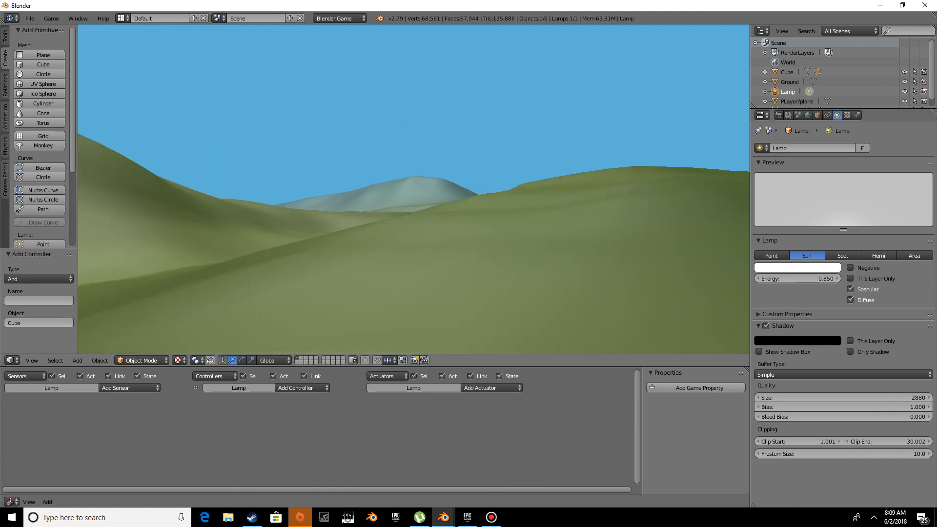
key(w)
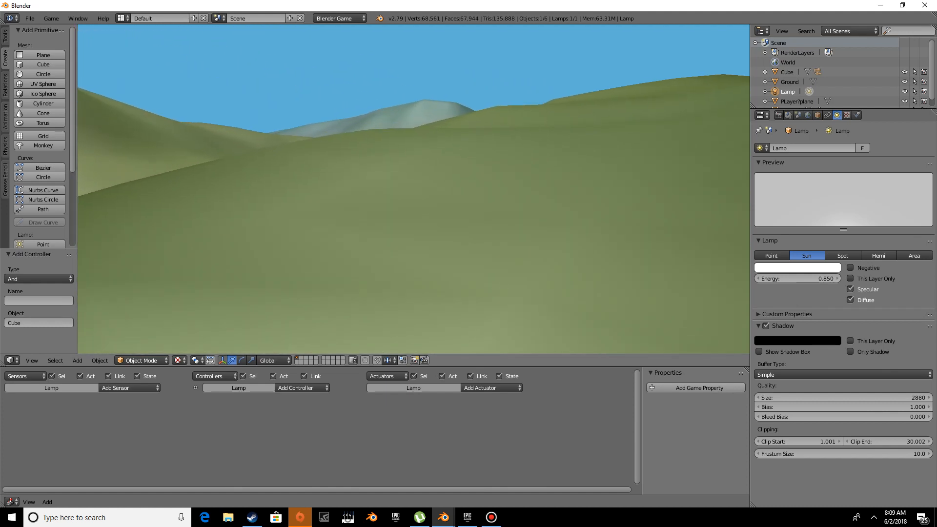
key(w)
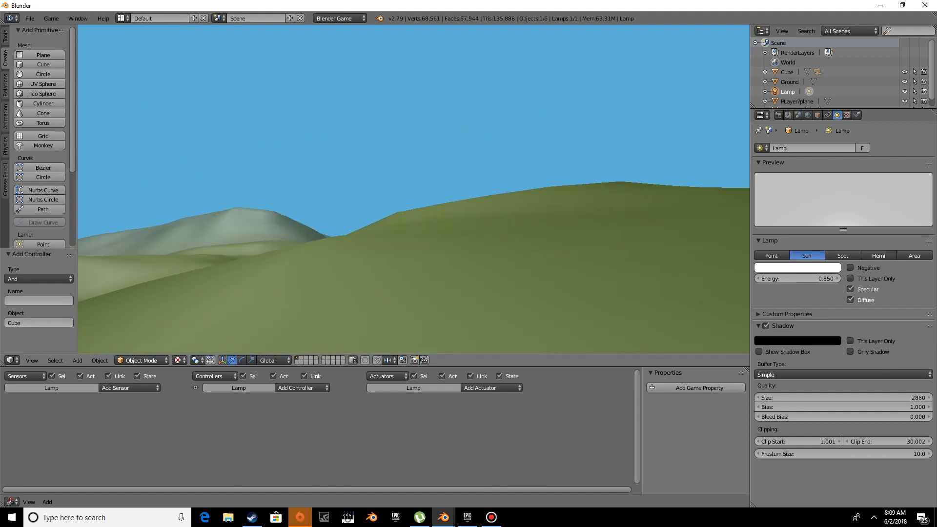
key(w)
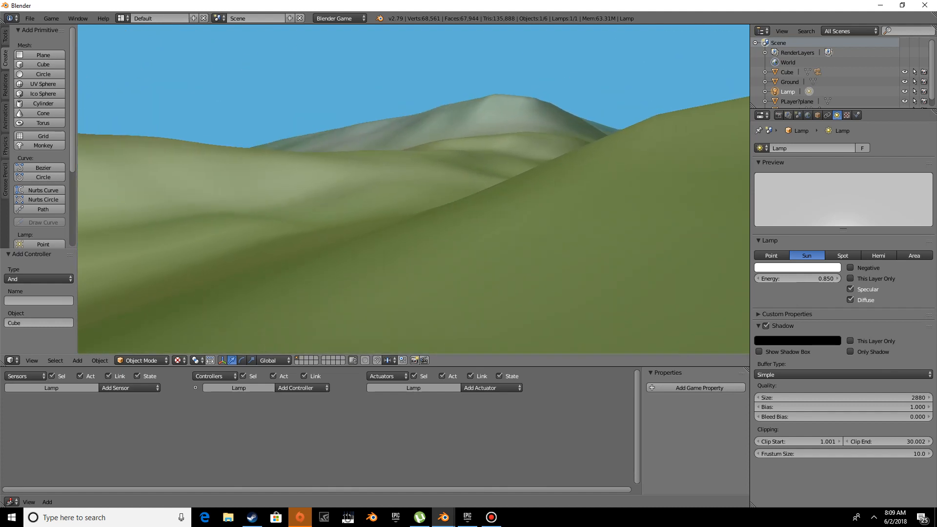
Step: Walk through the running game over the rolling hills and up the pale peak to examine the terrain shading and distance mist
key(w)
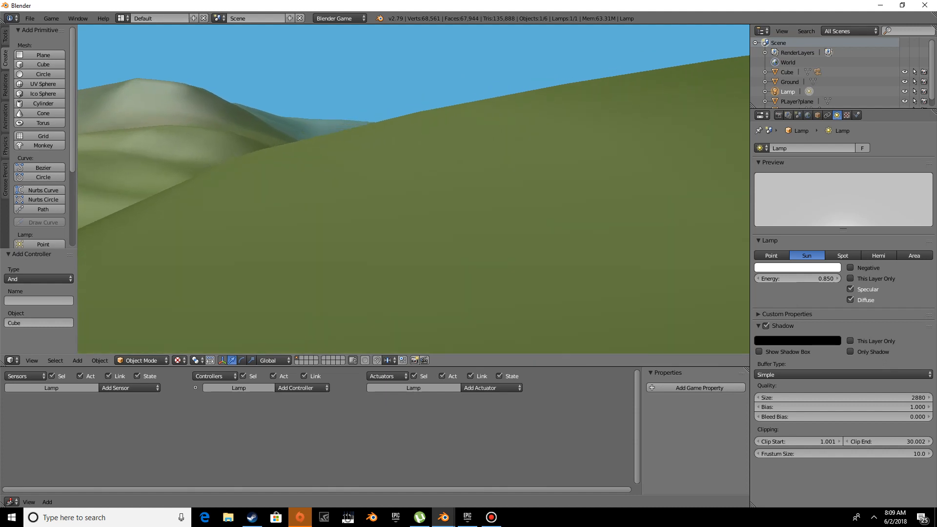
key(w)
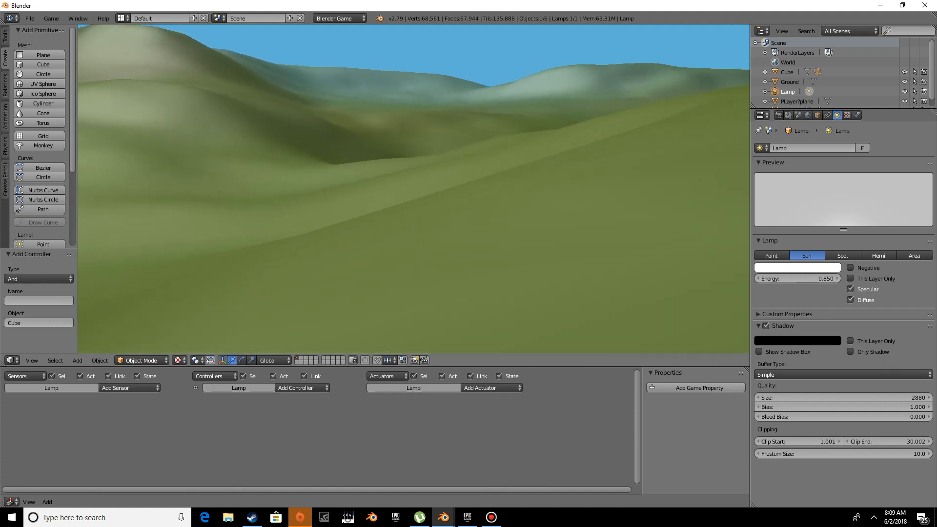
key(w)
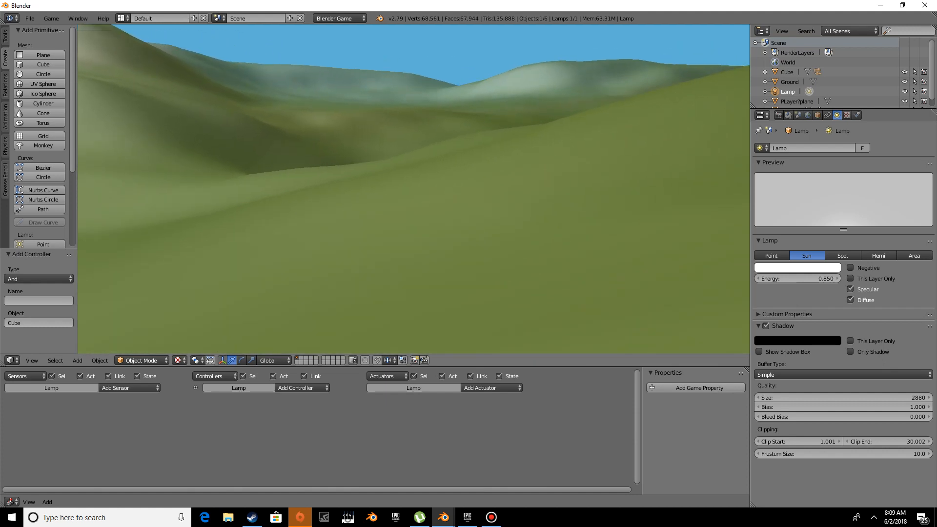
key(w)
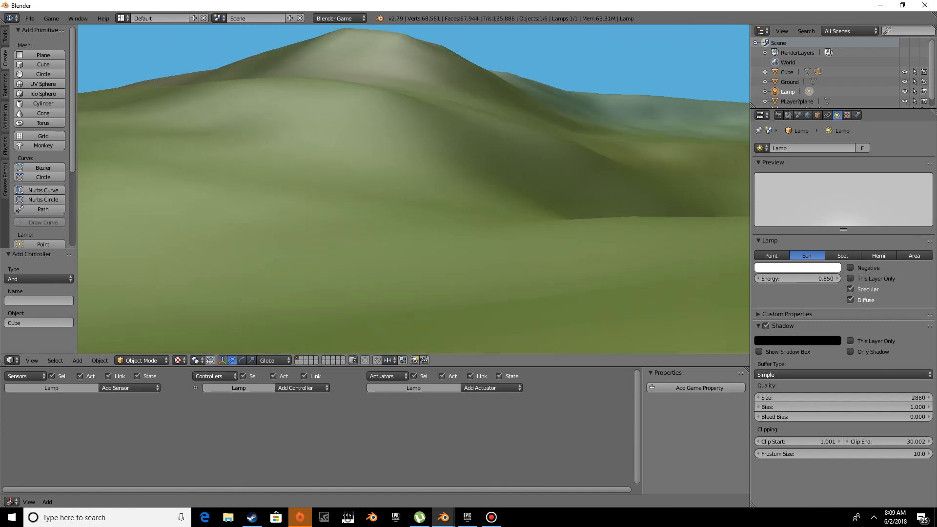
key(w)
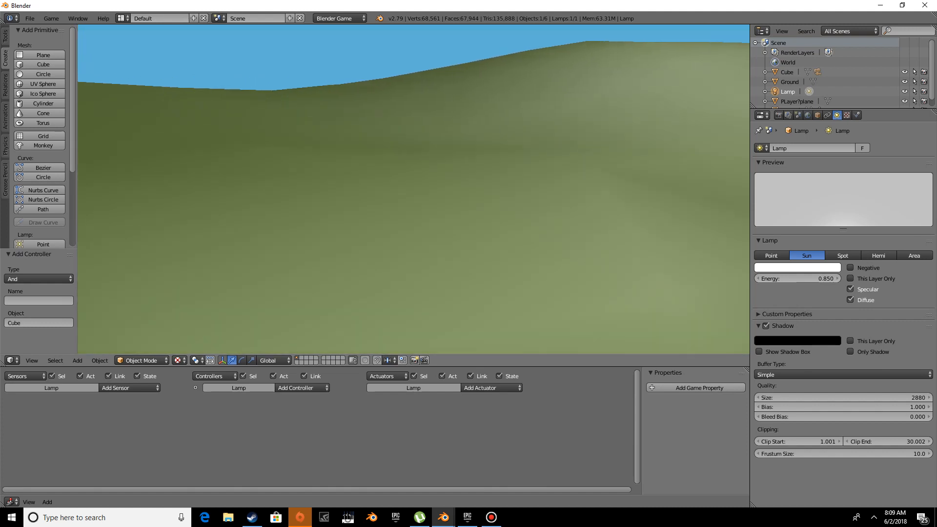
key(w)
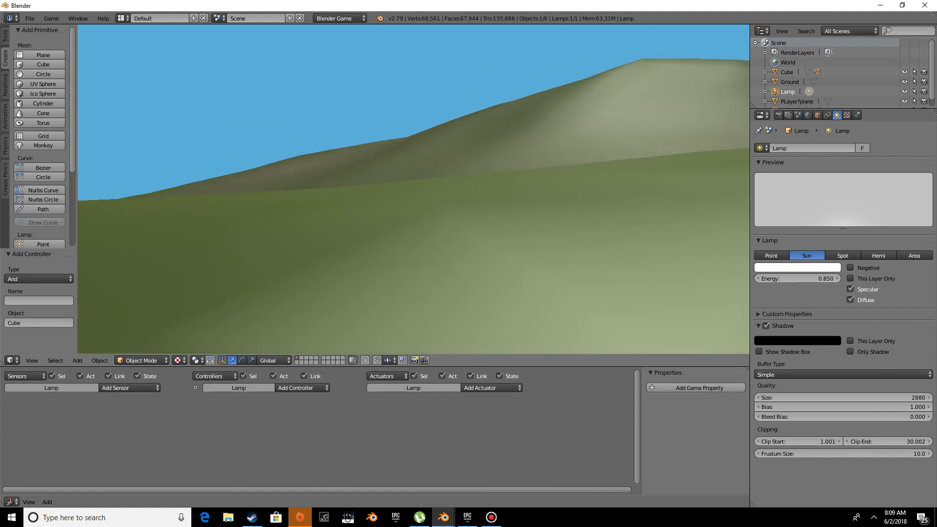
key(w)
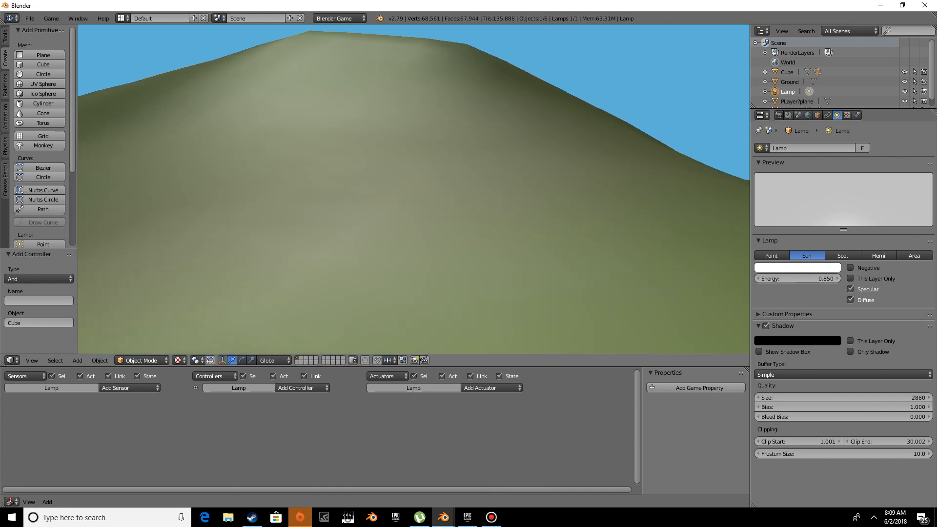
key(w)
key(w)
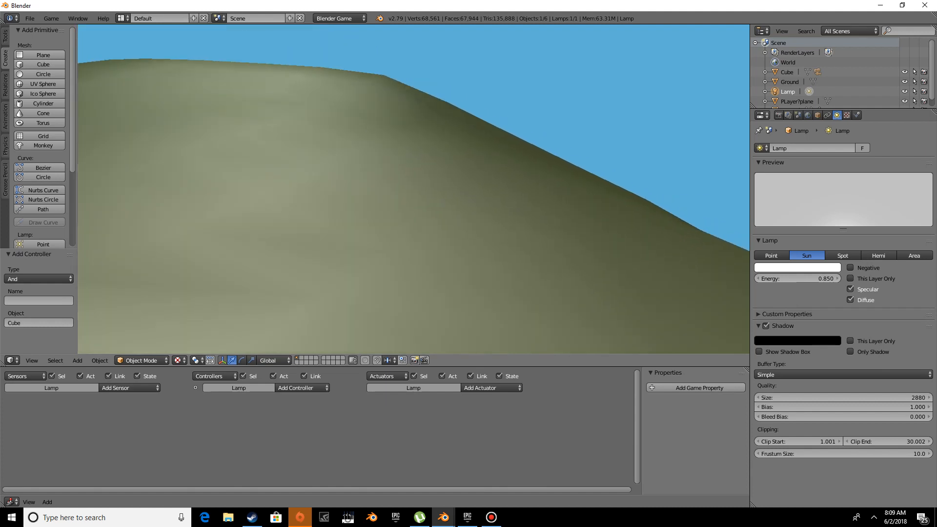
key(w)
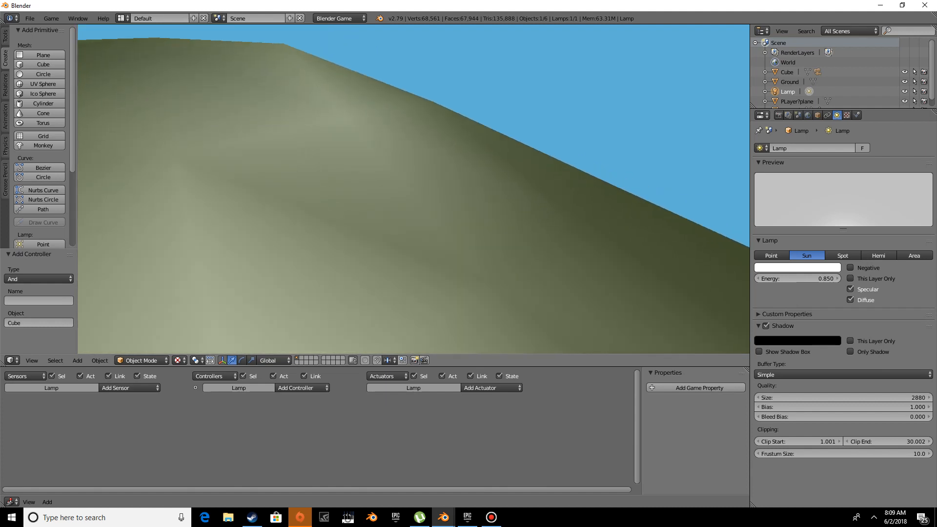
Step: Continue the walk down from the peak and across the green hills to examine the painted ground colours and the hazy horizon
key(w)
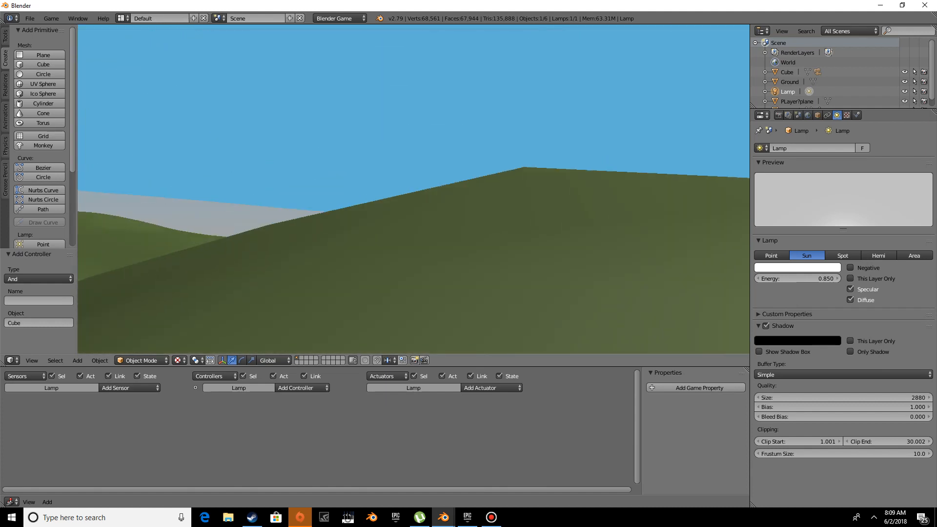
key(w)
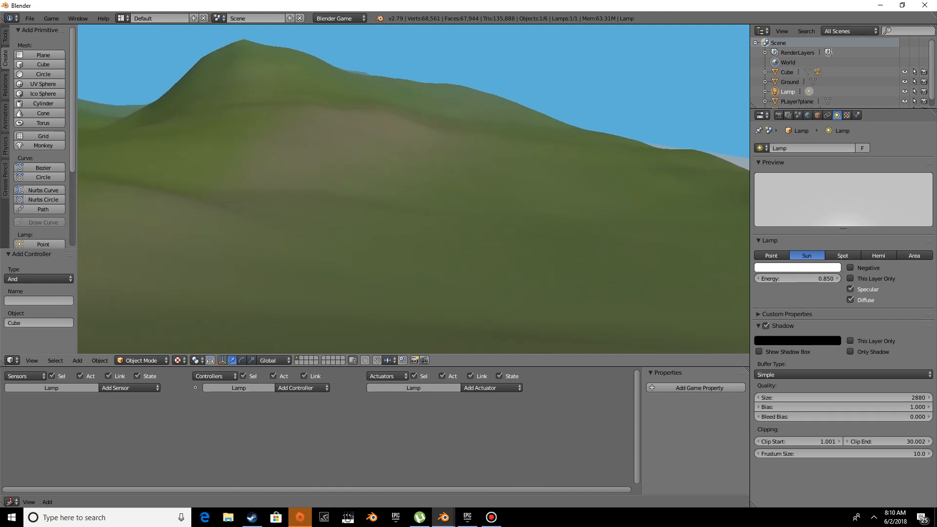
key(w)
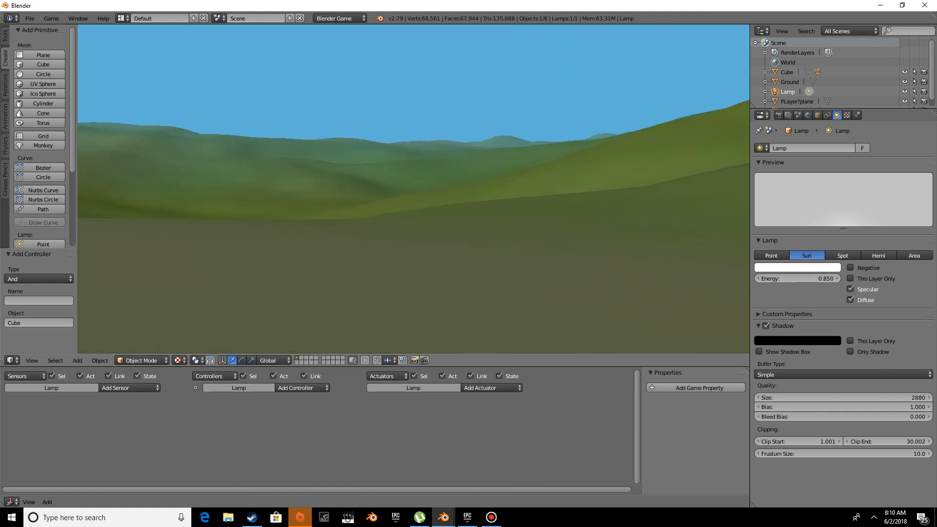
key(w)
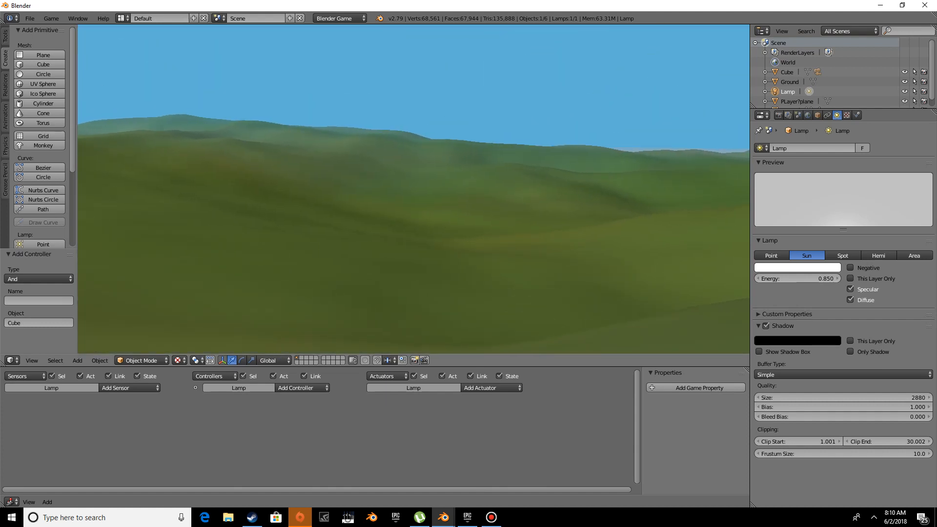
key(w)
key(w)
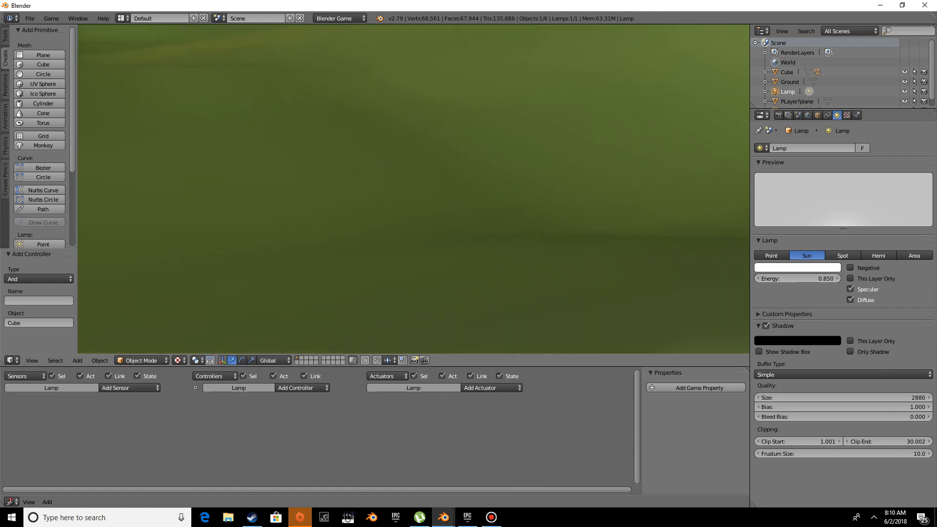
key(w)
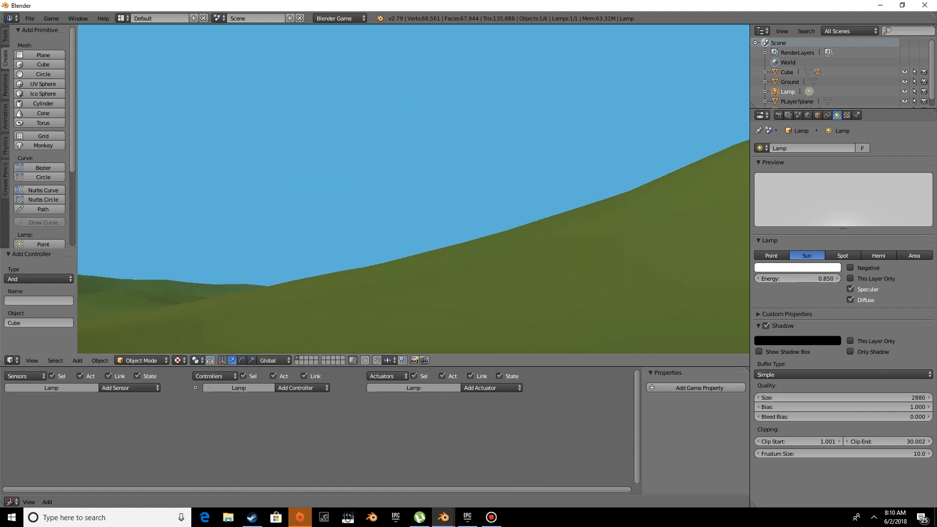
key(w)
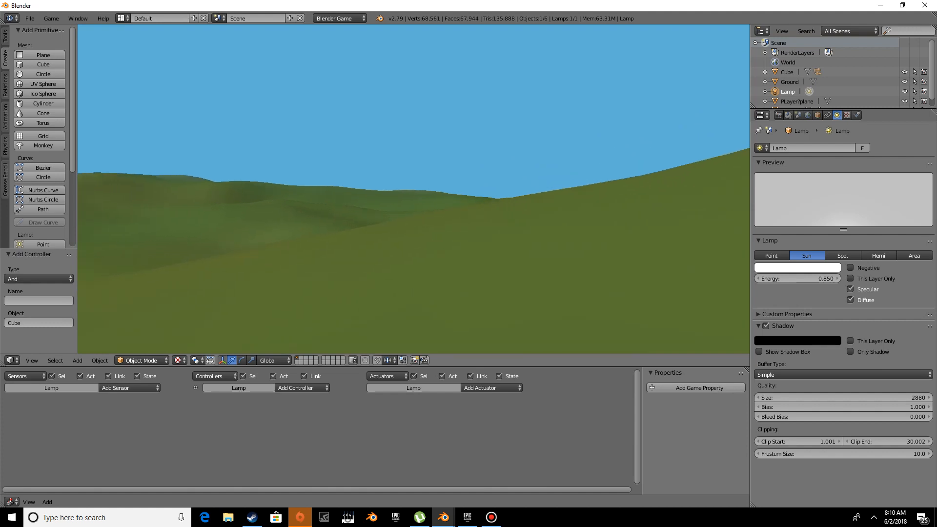
key(w)
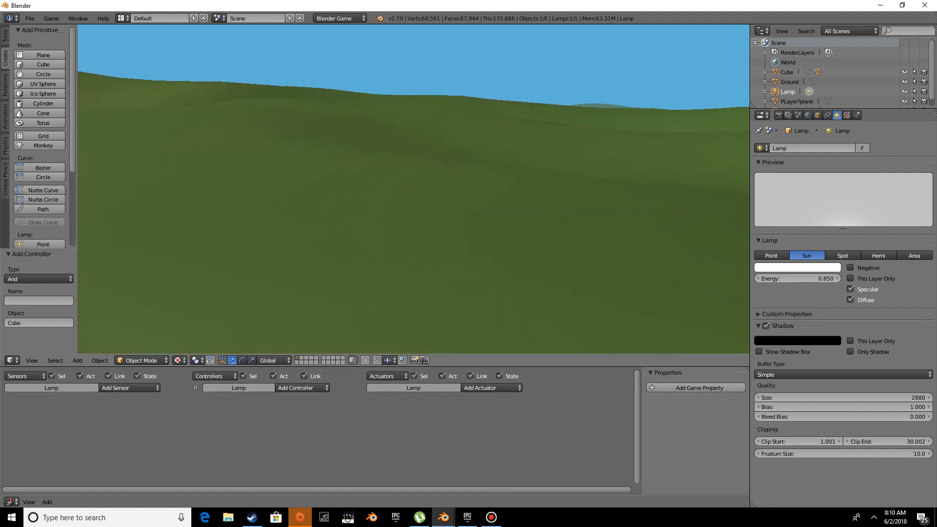
key(w)
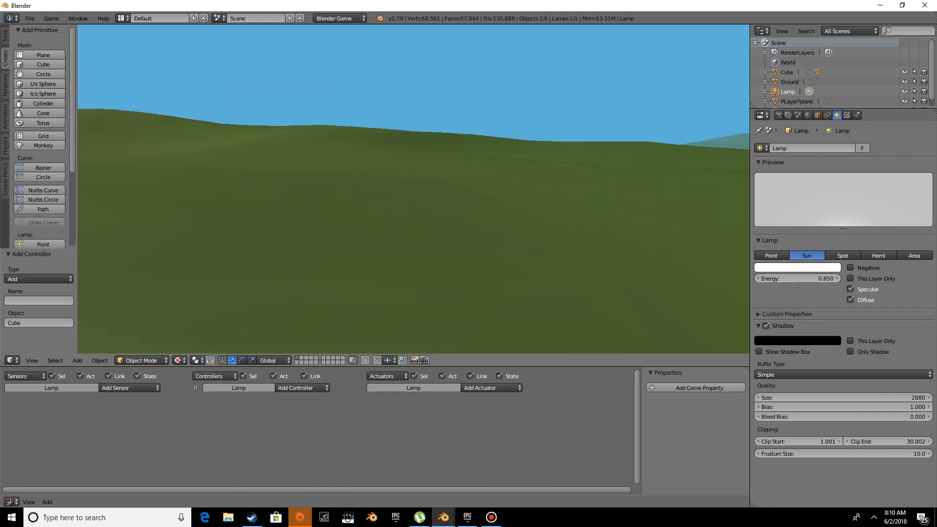
key(w)
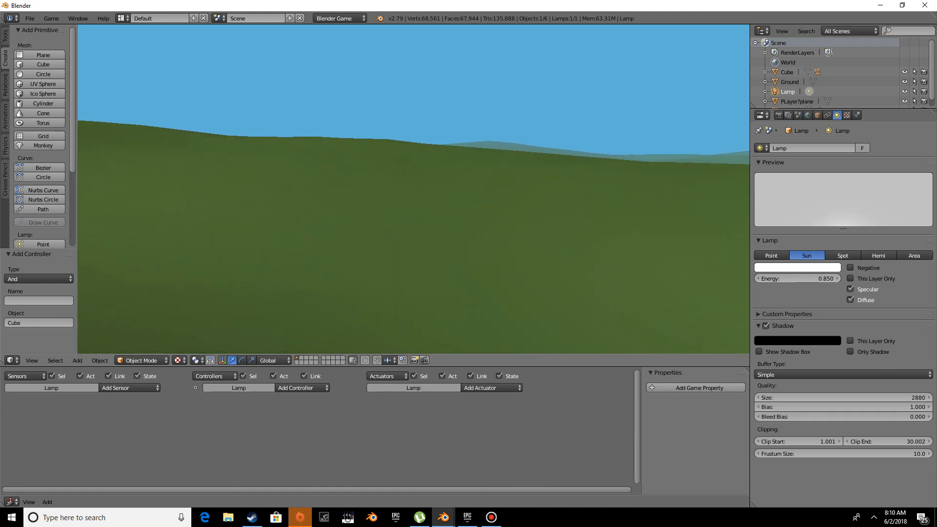
key(w)
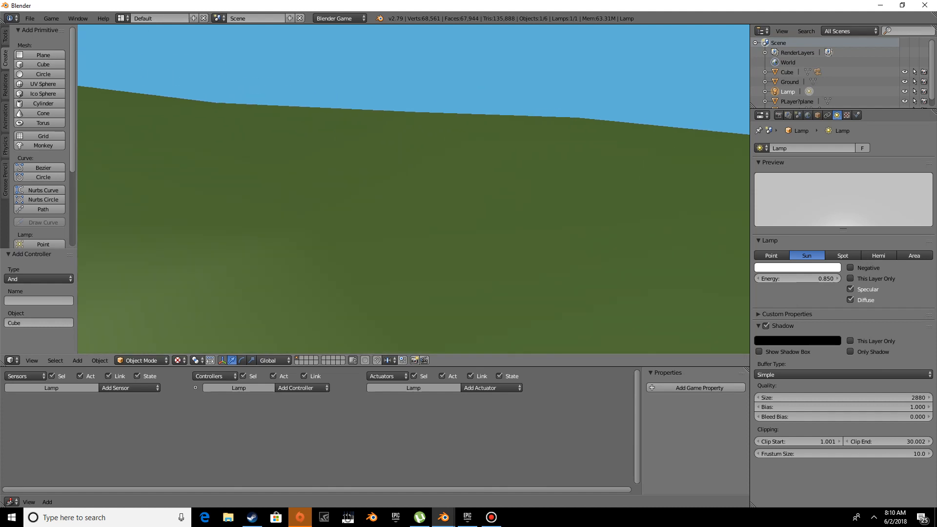
Step: Walk in the running game from the green slope across the lake and up the brown hill to examine the water and terrain colours
key(w)
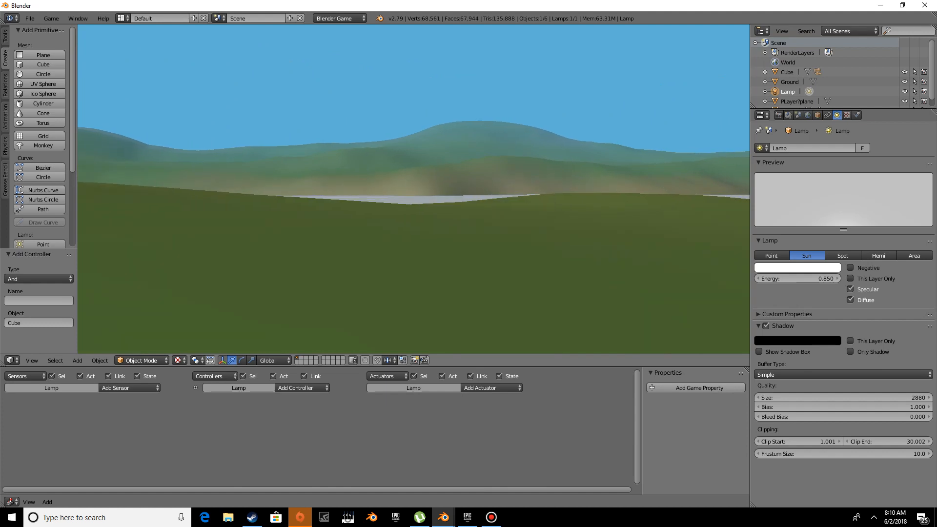
key(w)
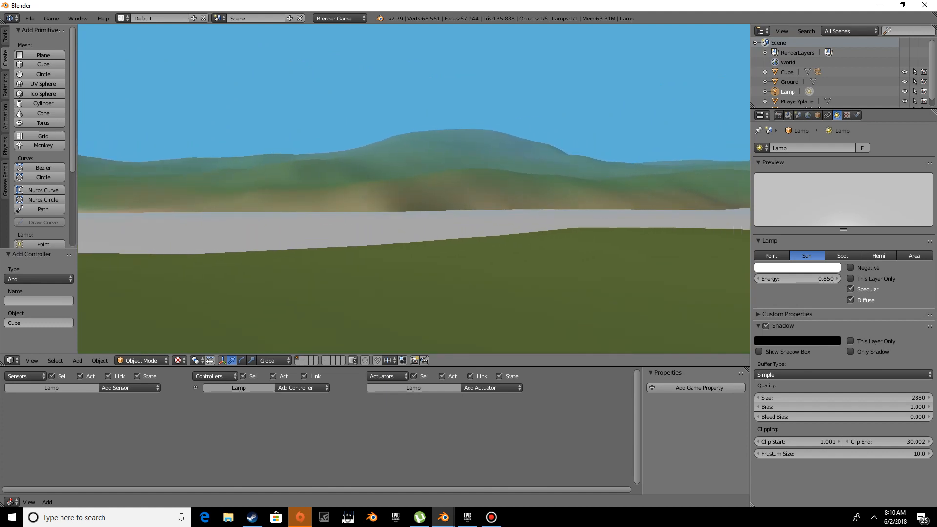
key(w)
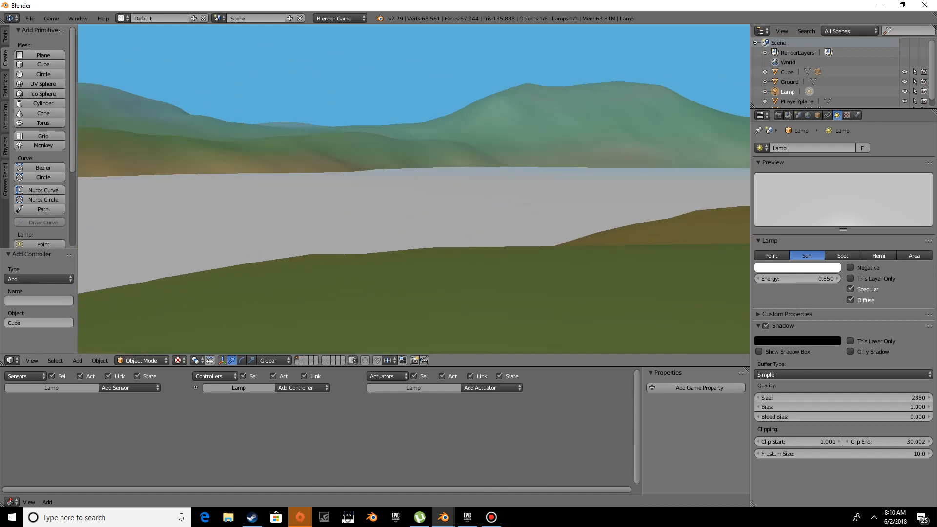
key(w)
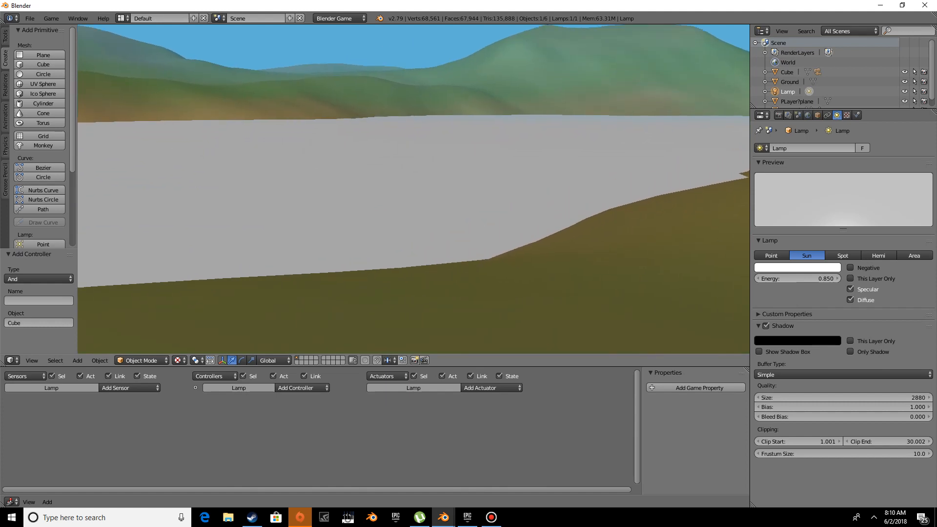
key(w)
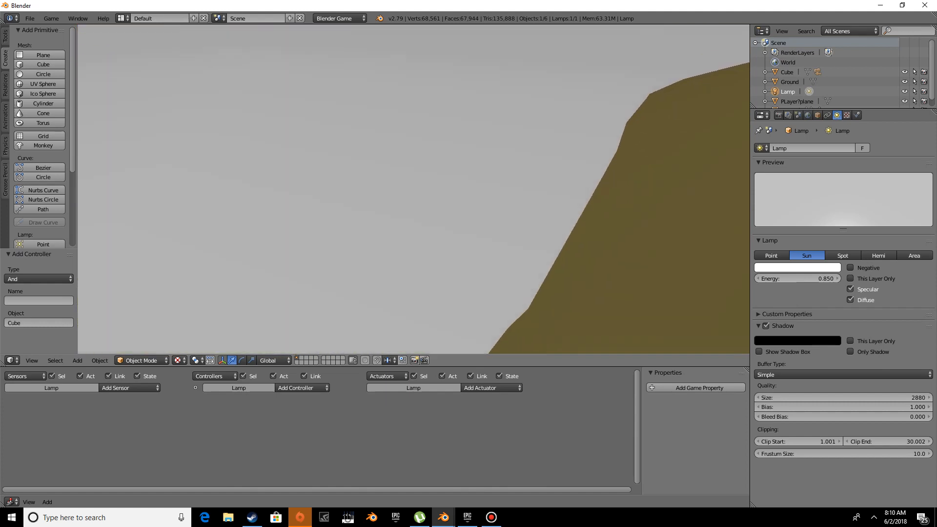
key(w)
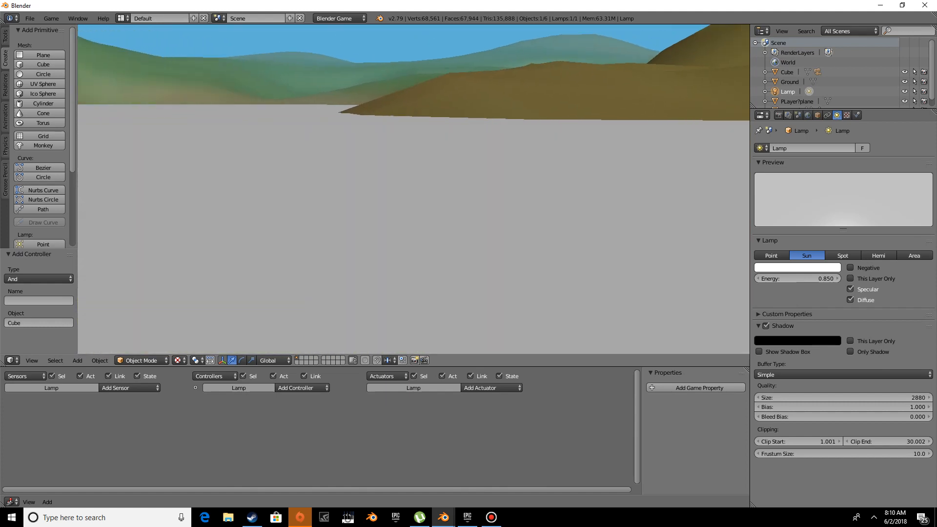
key(w)
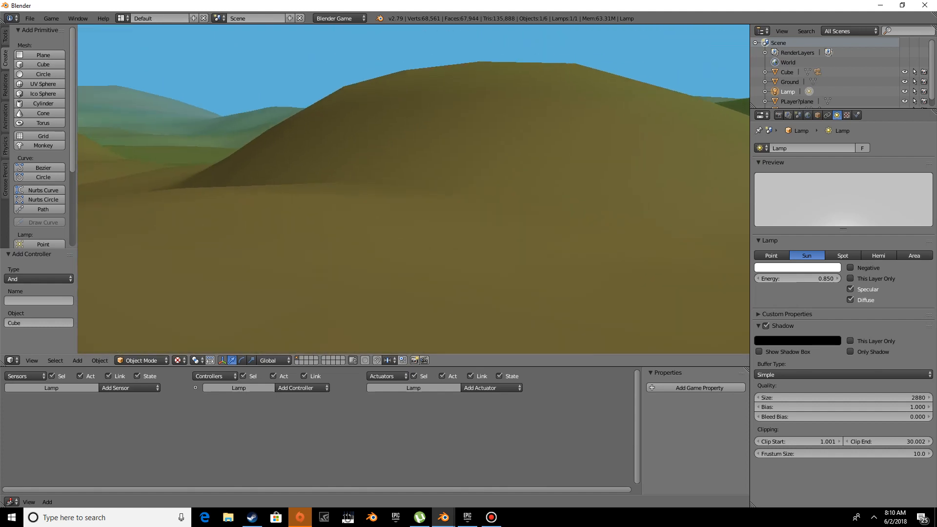
key(w)
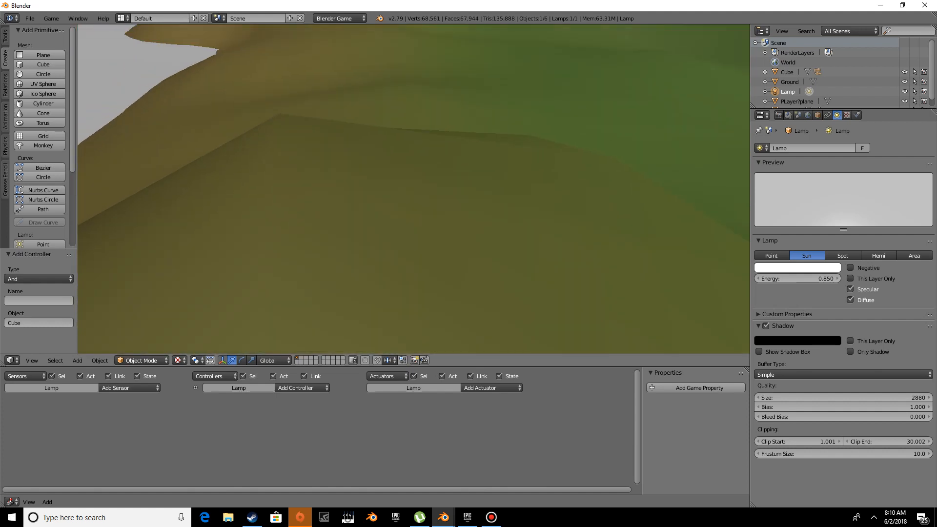
key(w)
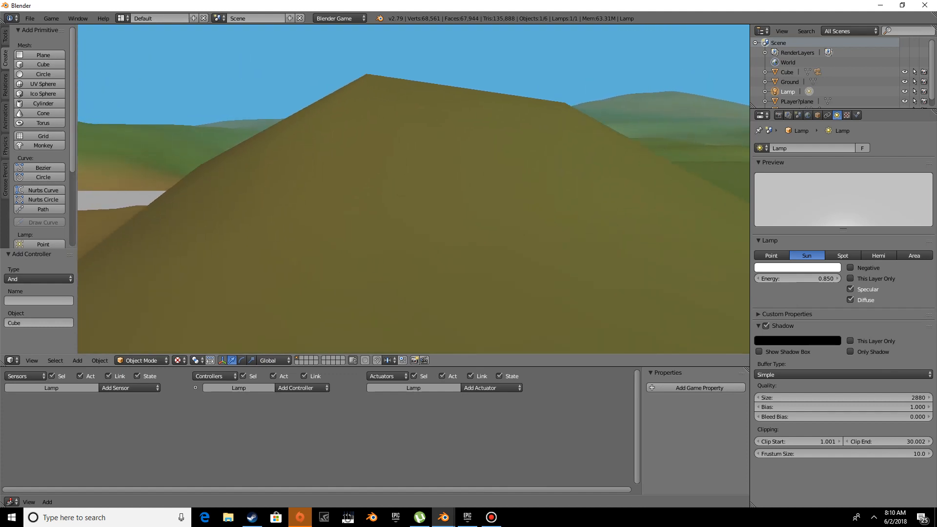
Step: Walk along the brown ridge beside the lake to examine the shoreline shape, painted slopes and misty far hills
key(w)
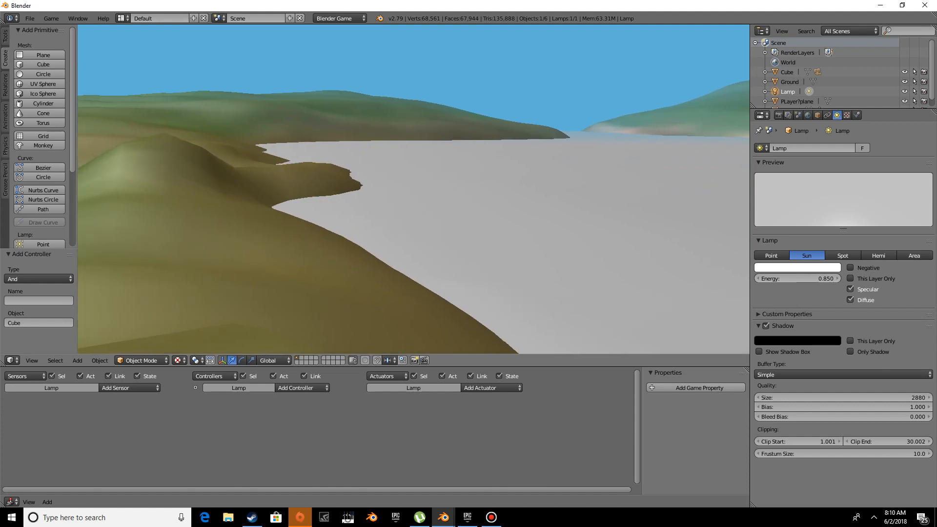
key(w)
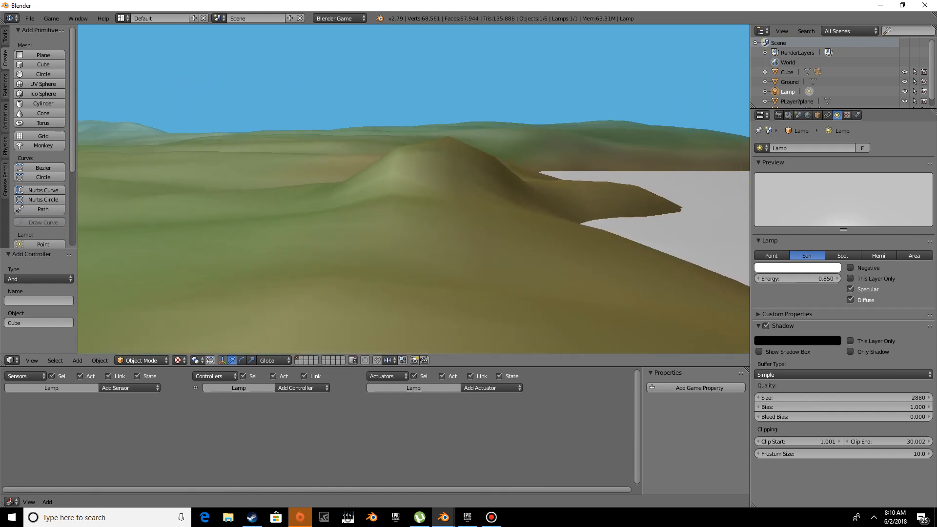
key(w)
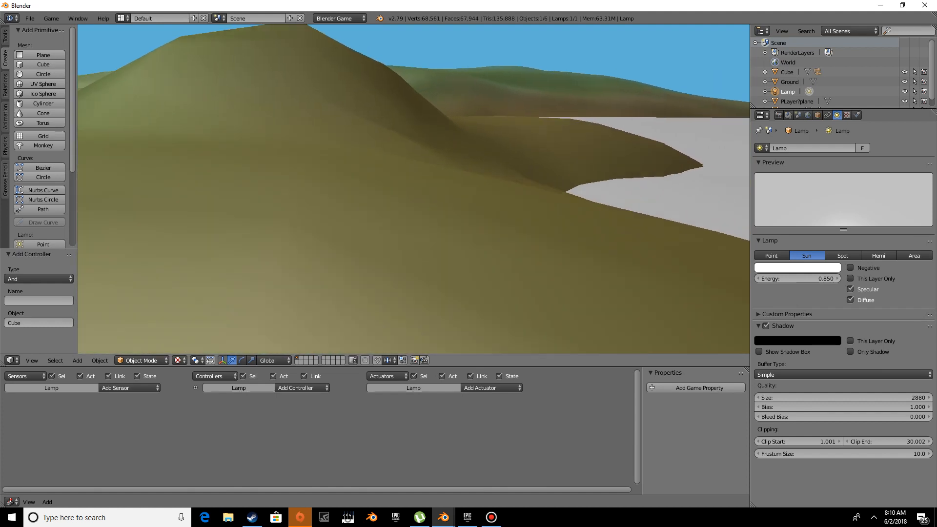
key(w)
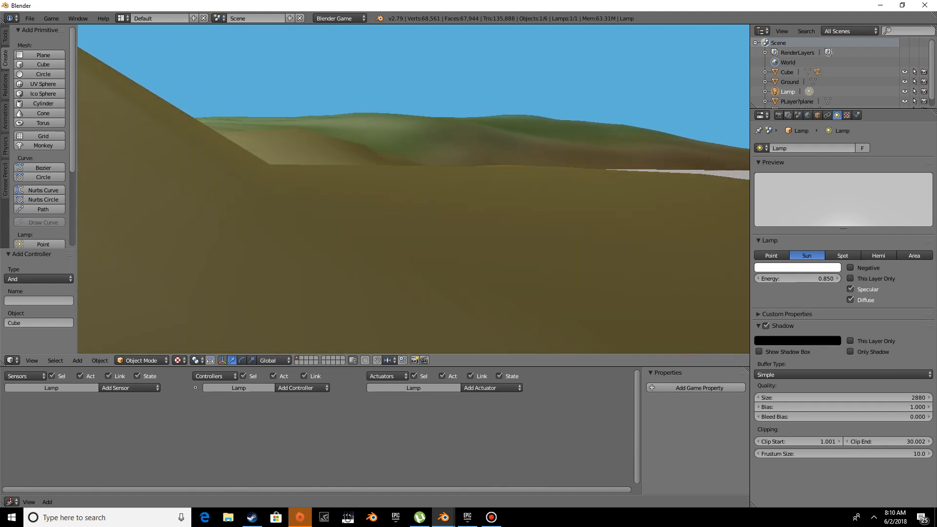
key(w)
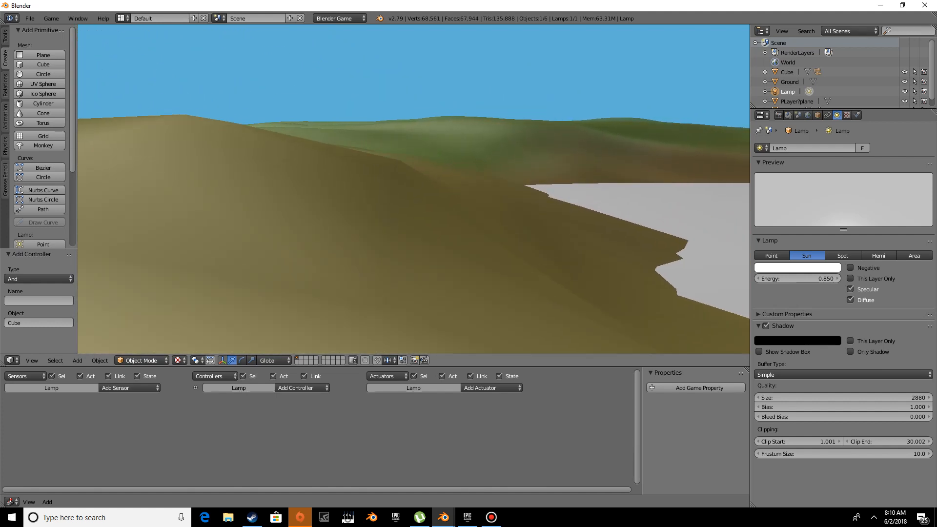
key(w)
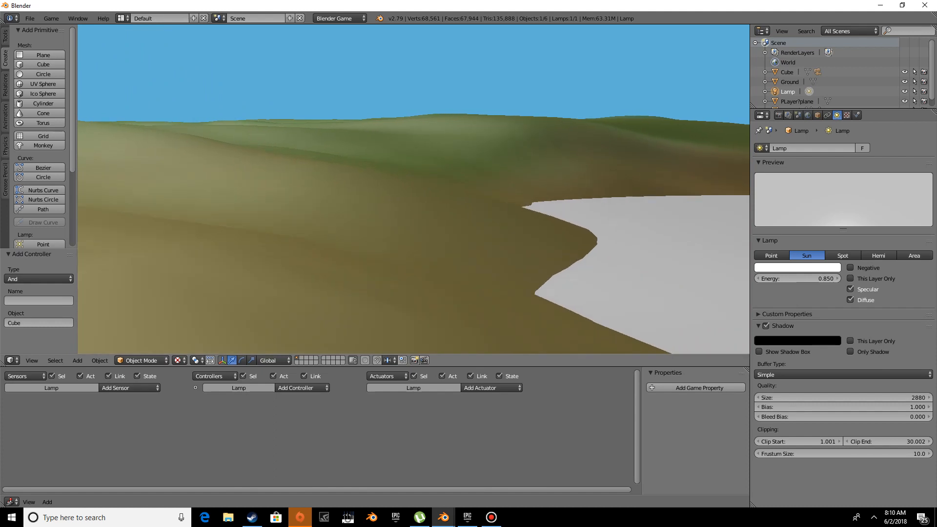
key(w)
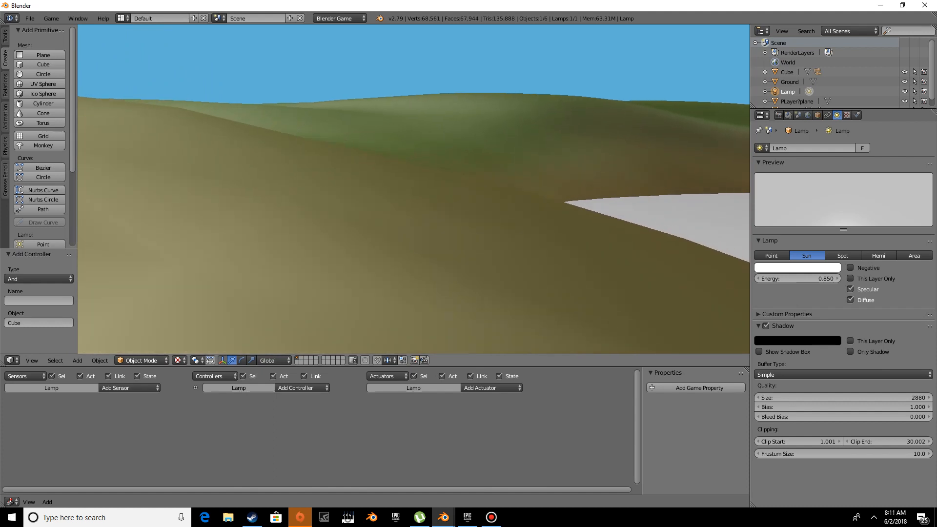
key(w)
key(w)
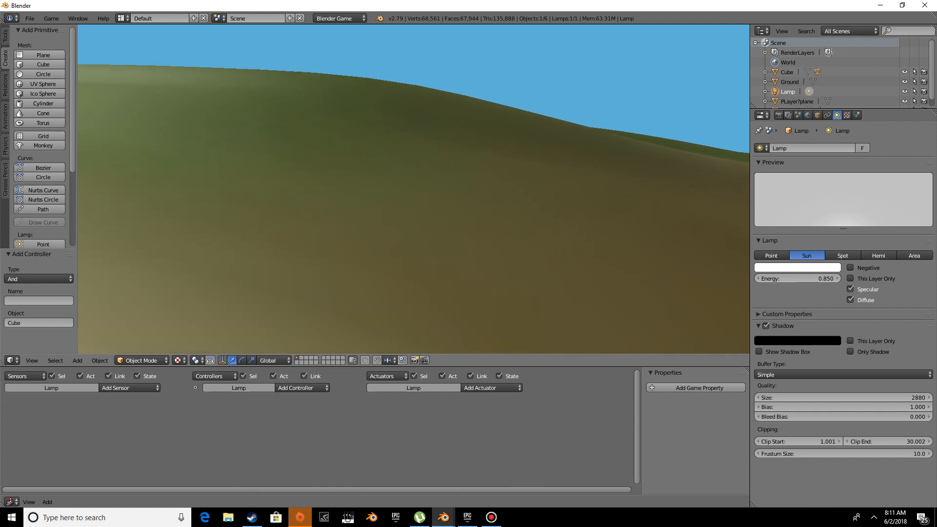
Step: Walk across the steep green hillside and down to the open shore to examine the reddish bank and the water's horizon
key(w)
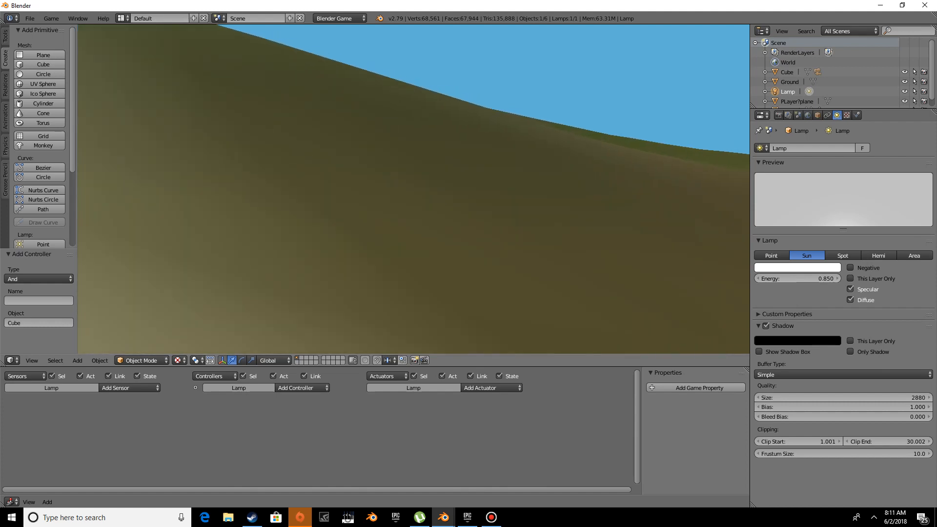
key(w)
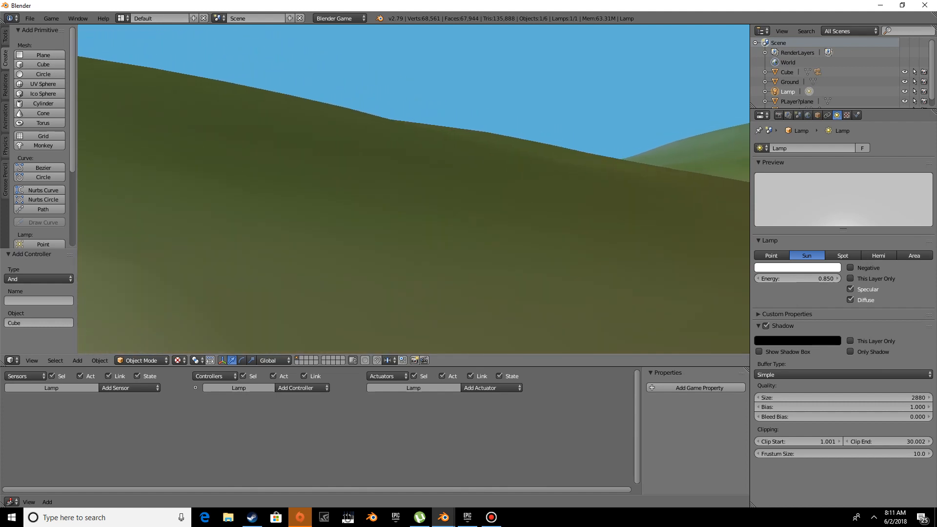
key(w)
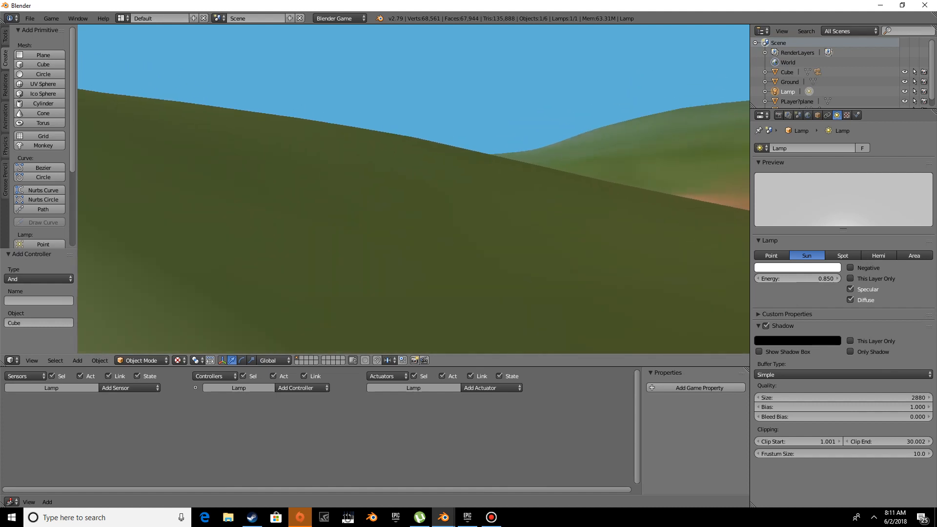
key(w)
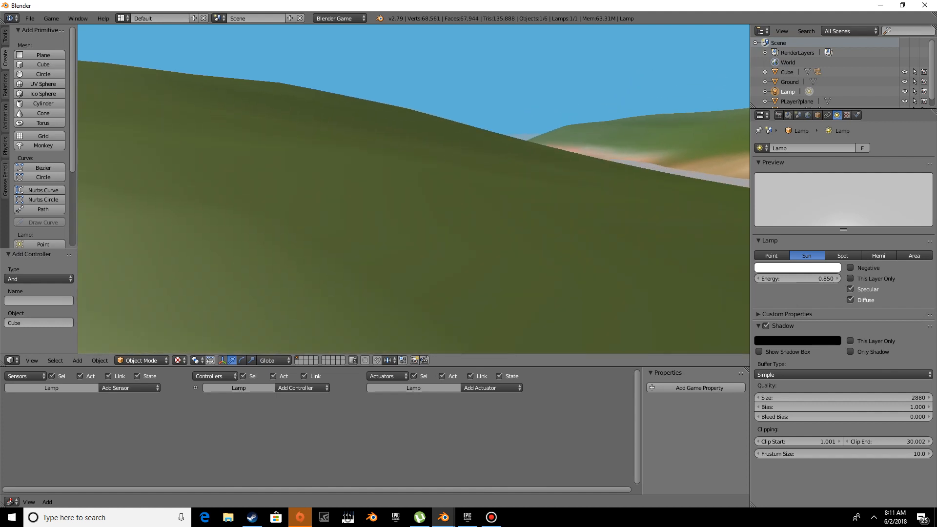
key(w)
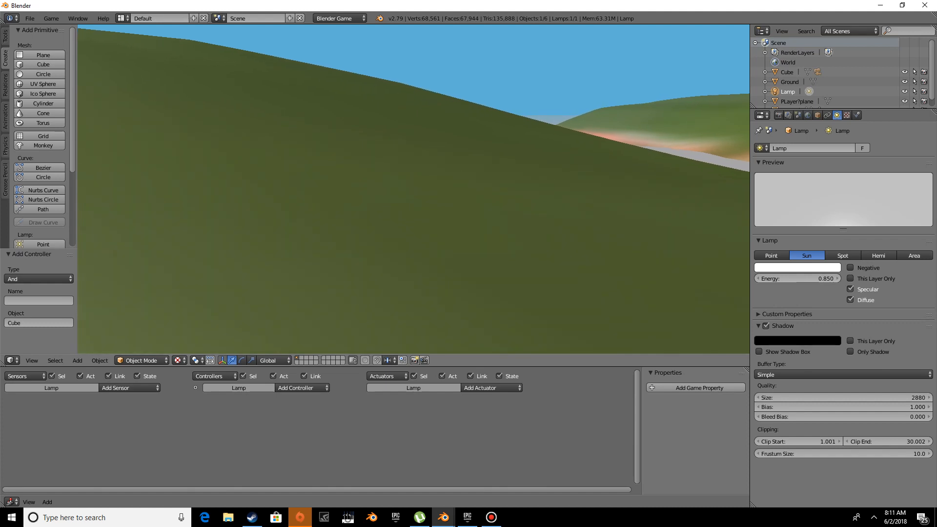
key(w)
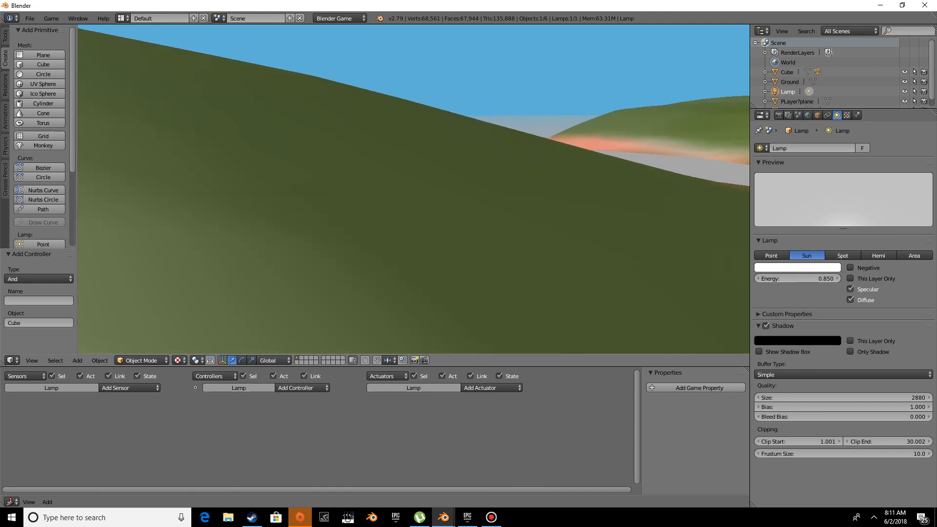
key(w)
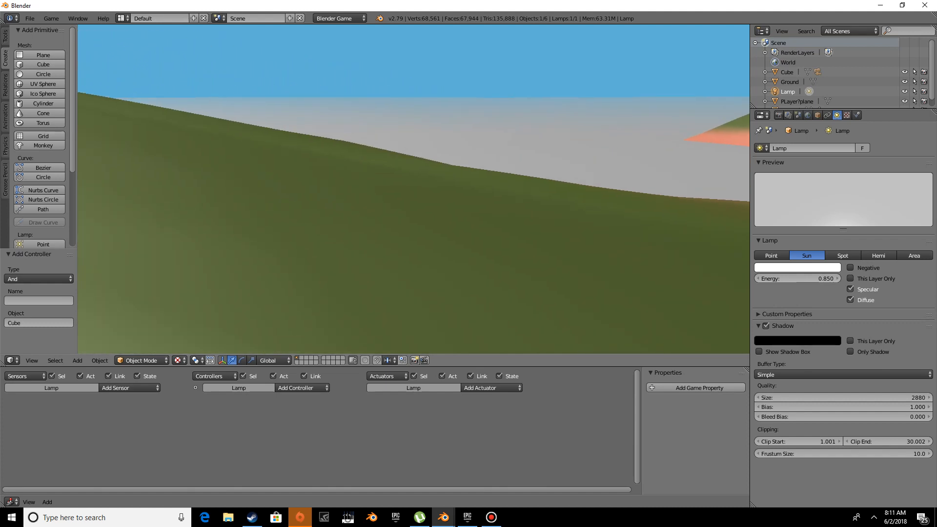
key(w)
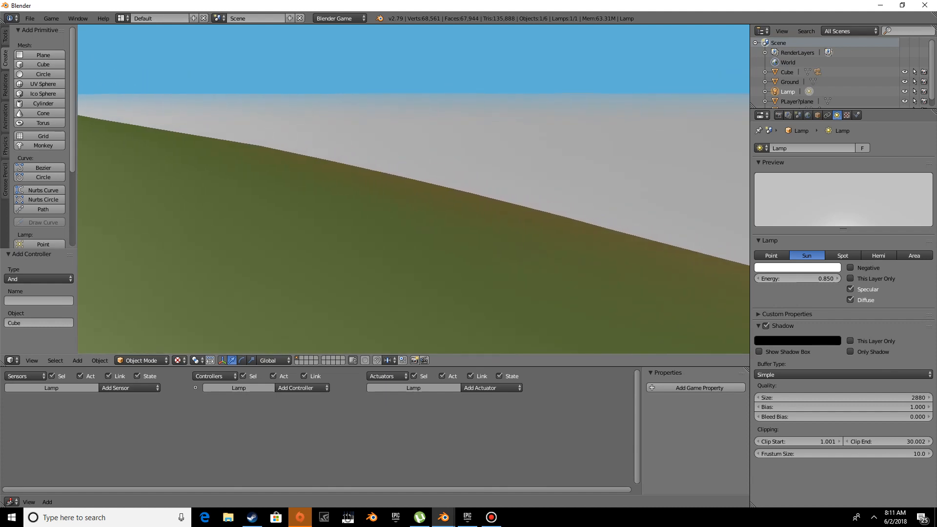
key(w)
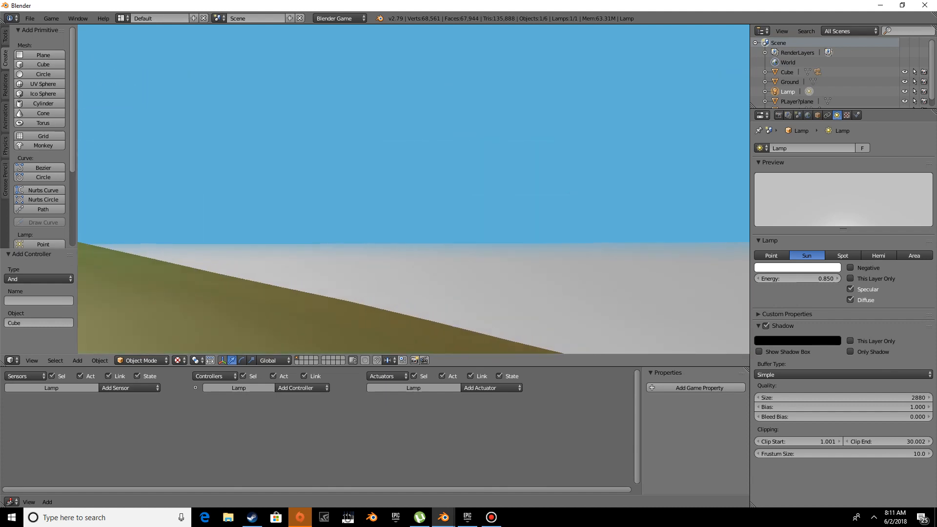
key(w)
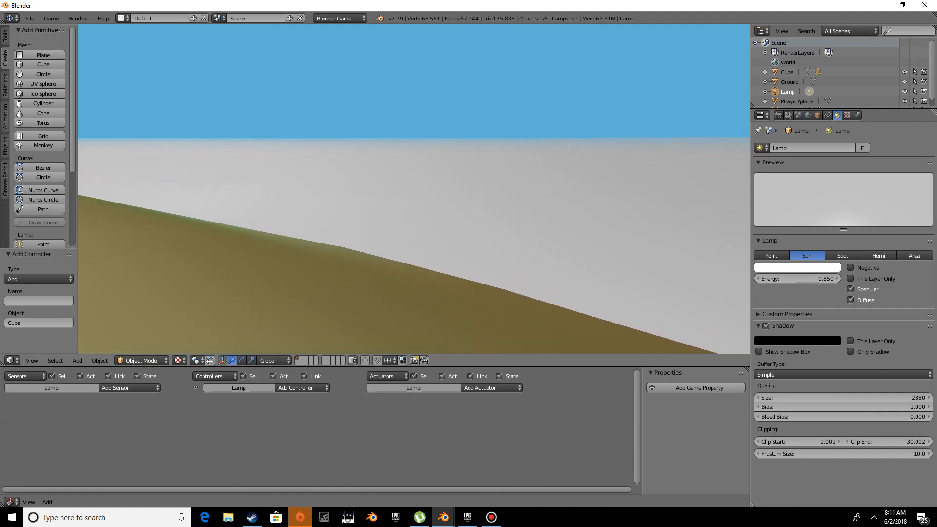
Step: Walk back over the green hills above the river to examine the winding banks and the haze on distant peaks
key(w)
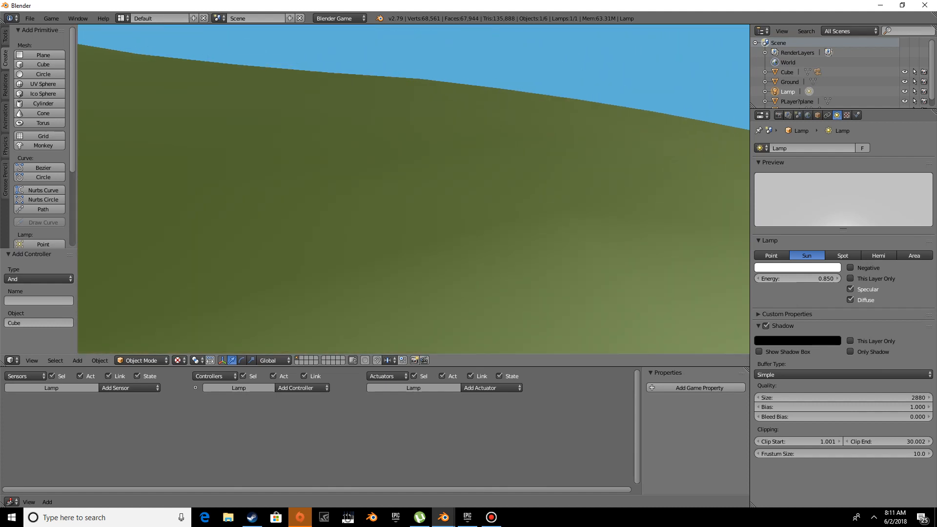
key(w)
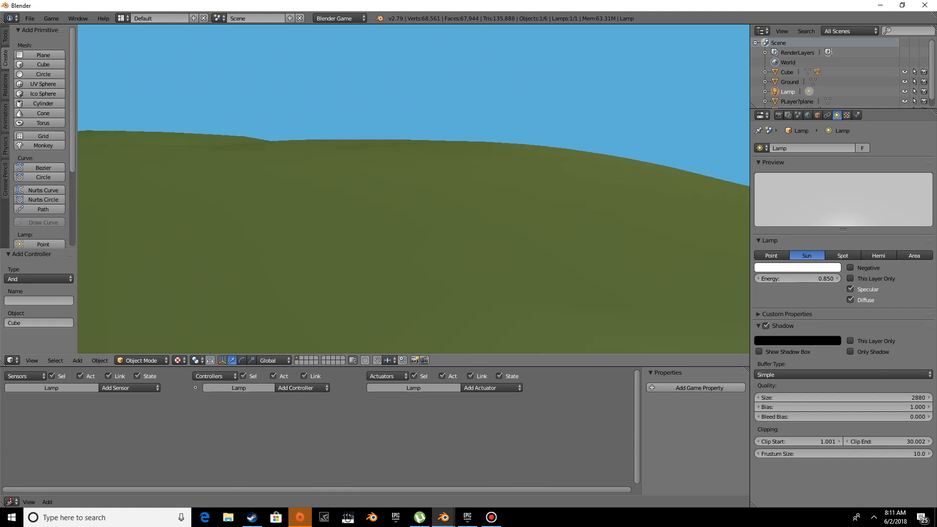
key(w)
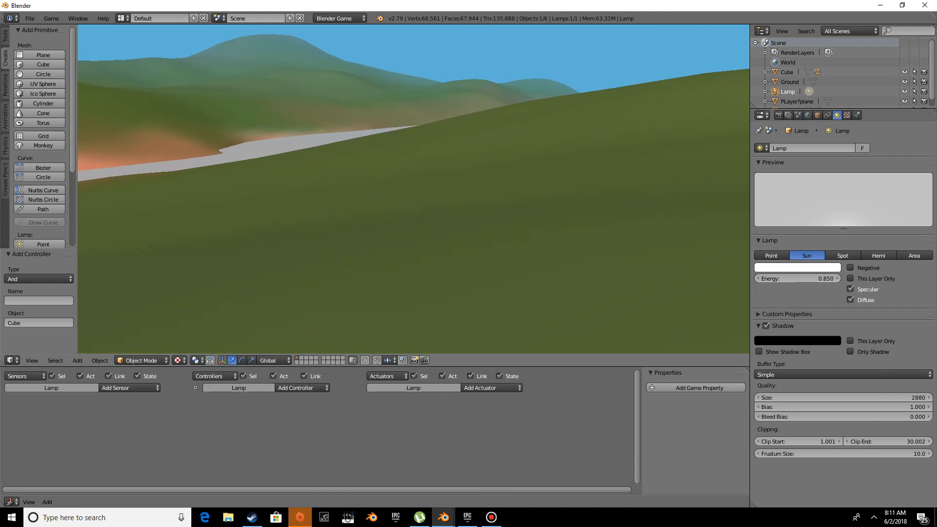
key(w)
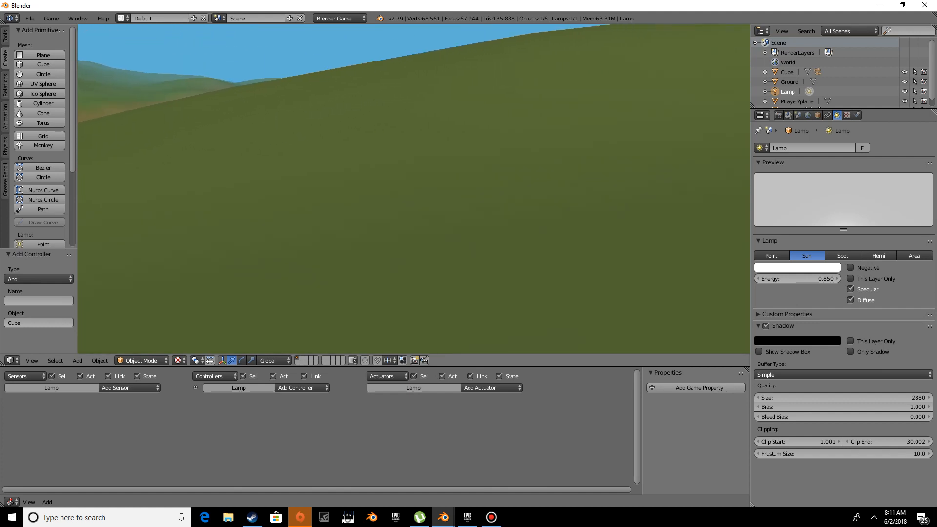
key(w)
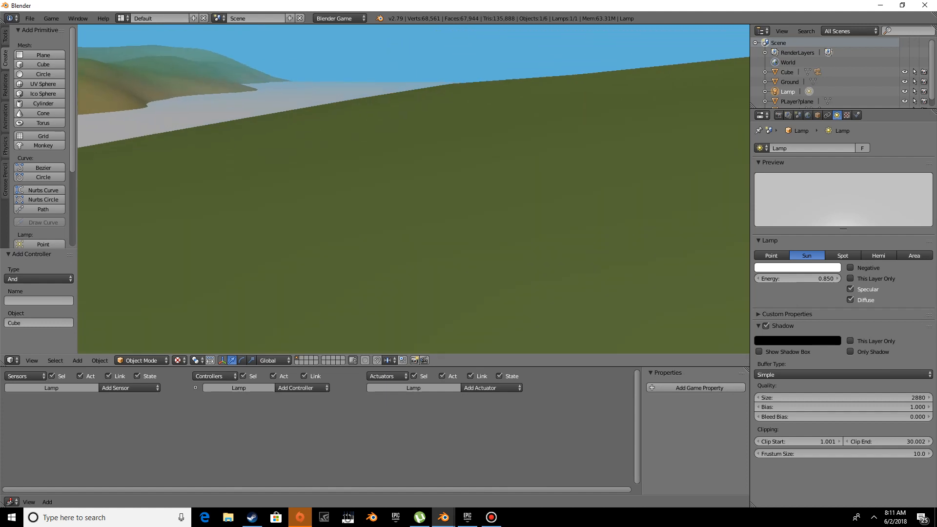
key(w)
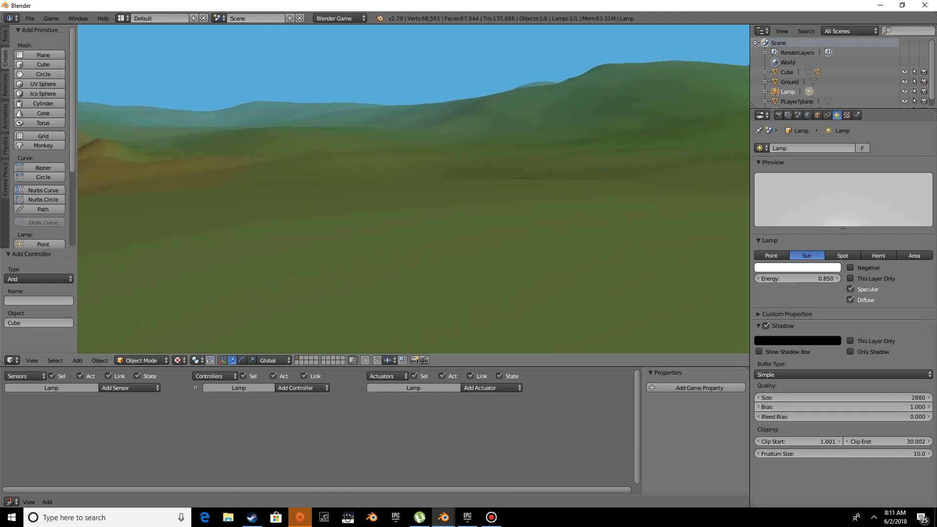
Step: Stop the running game, look over the lake landscape in the 3D view, and bring up the Bandicam recorder window
key(Escape)
middle_drag(414, 190, 404, 199)
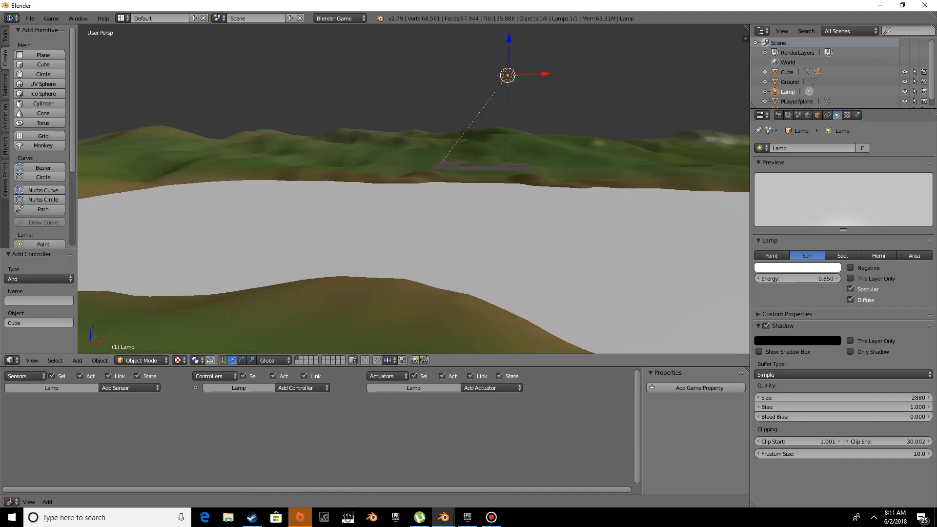
scroll(414, 190, down, 3)
click(492, 517)
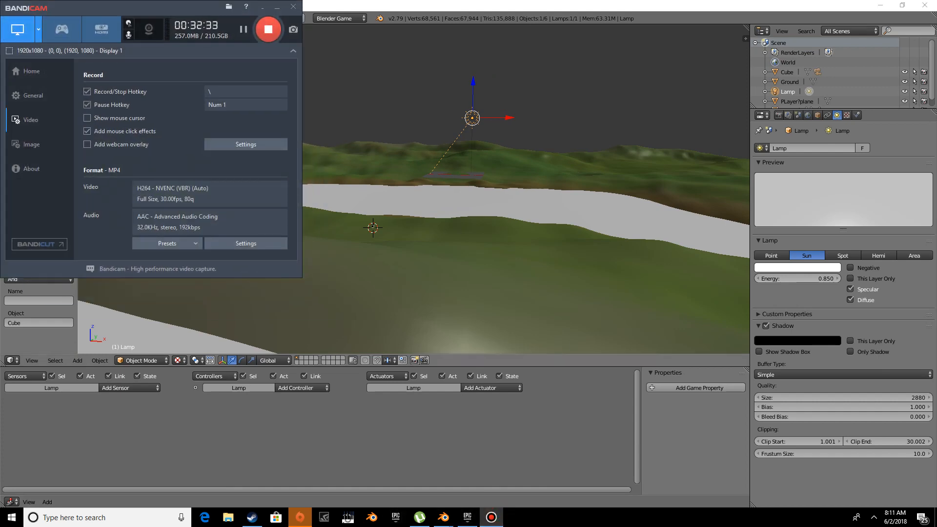